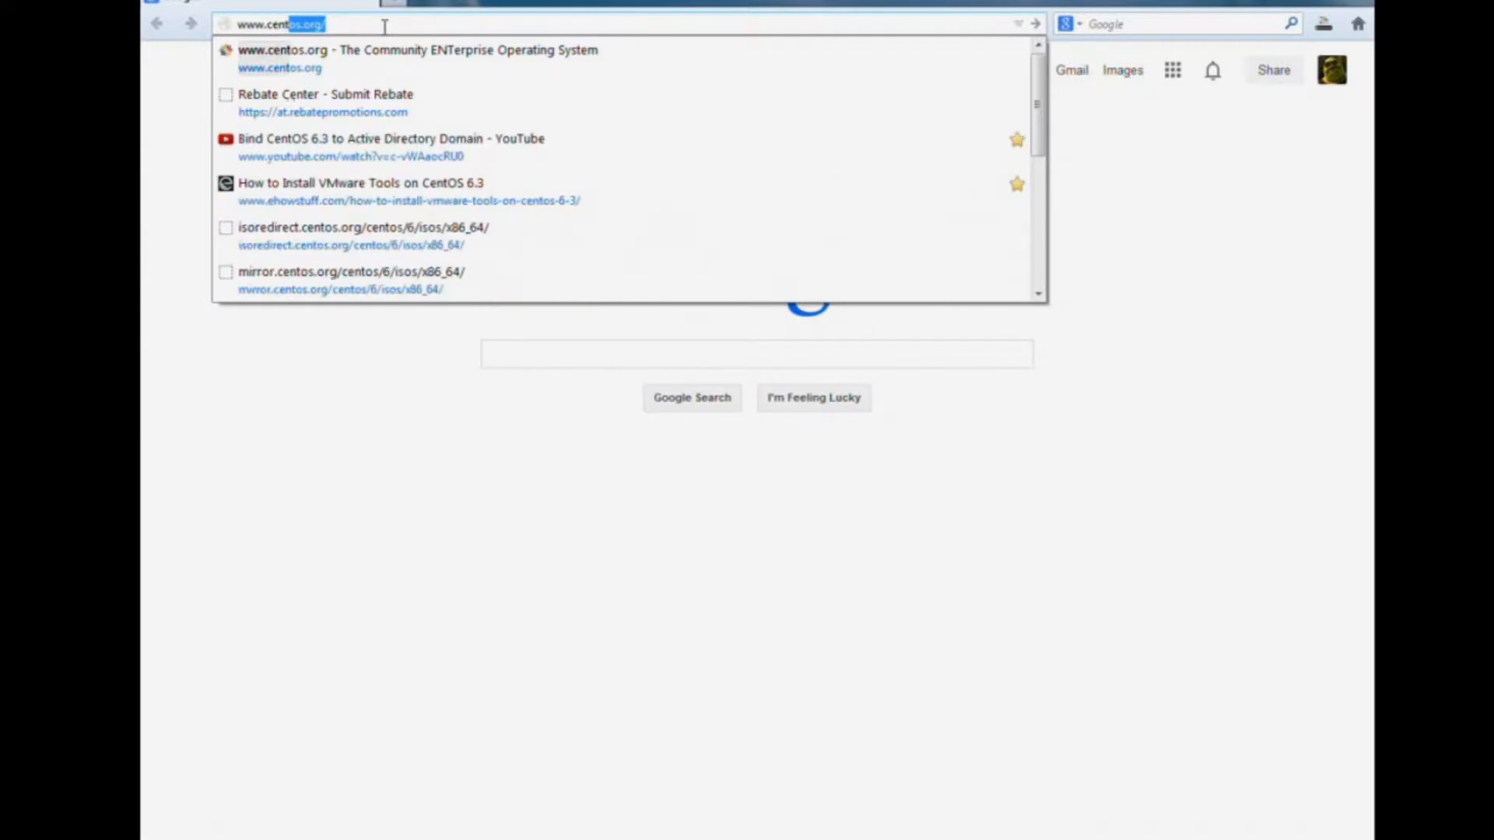
pyautogui.write('org')
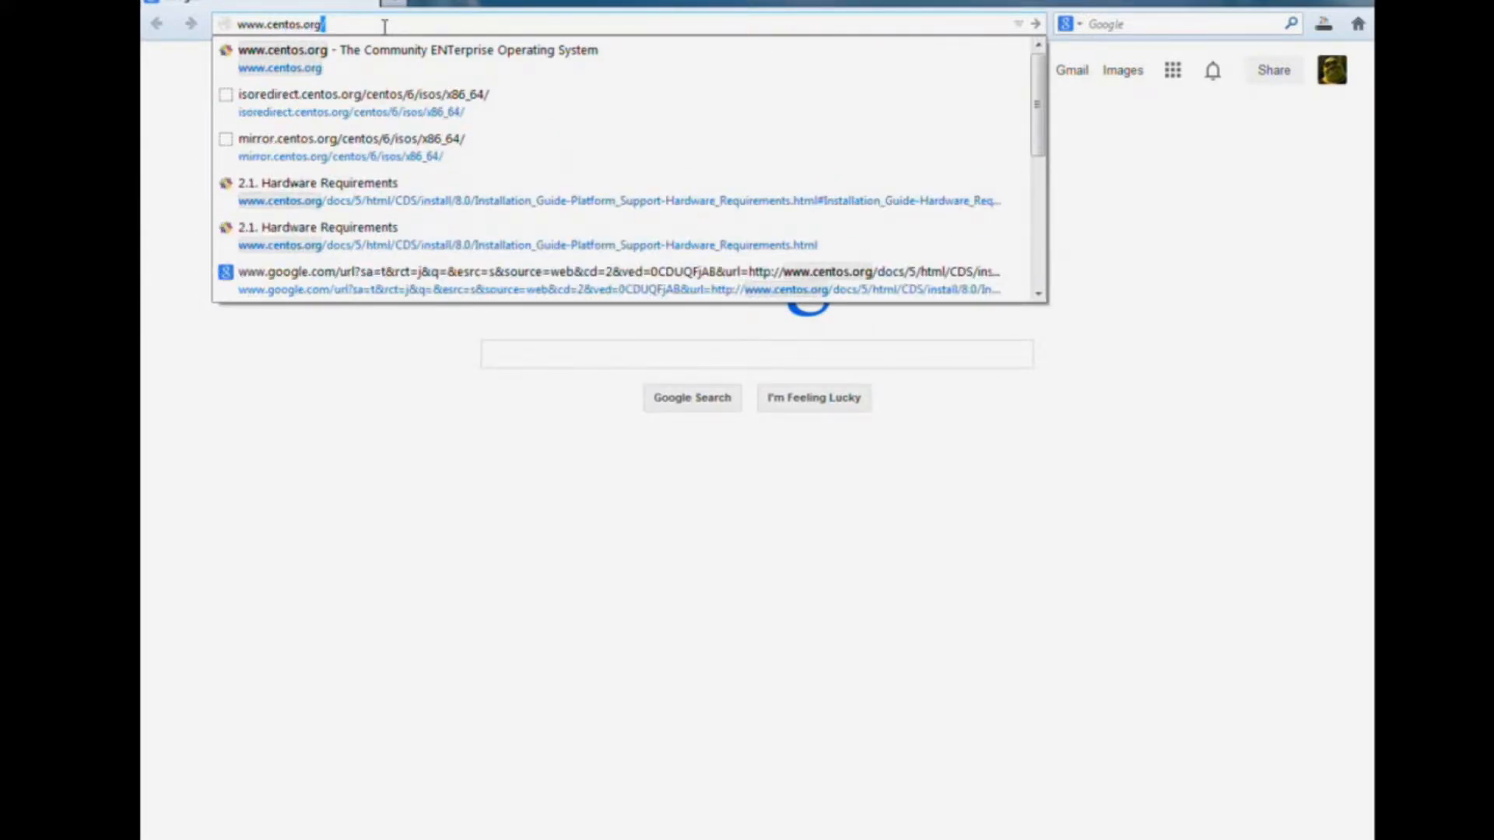
pyautogui.press('Return')
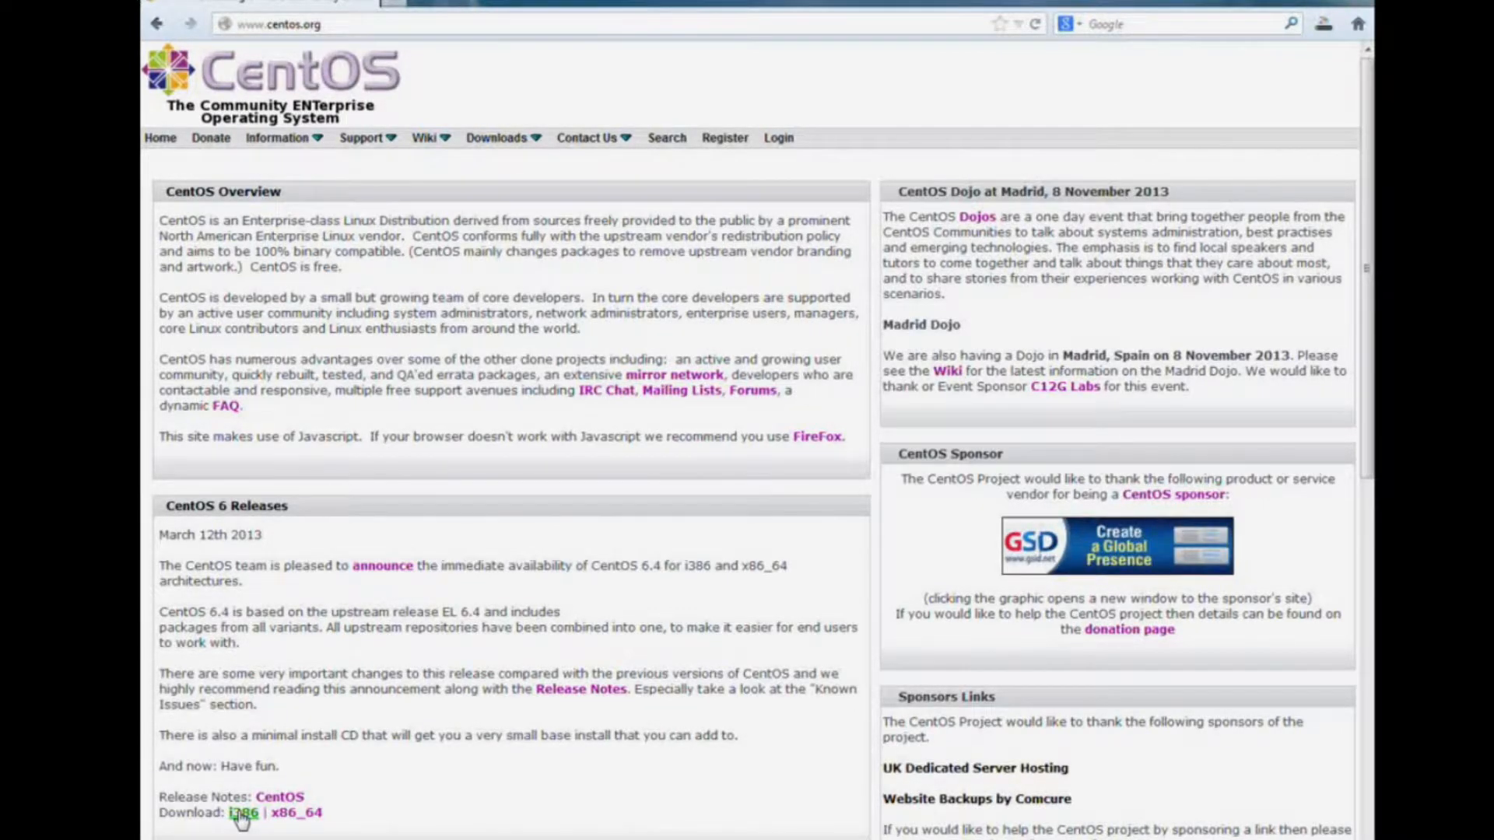
pyautogui.click(296, 813)
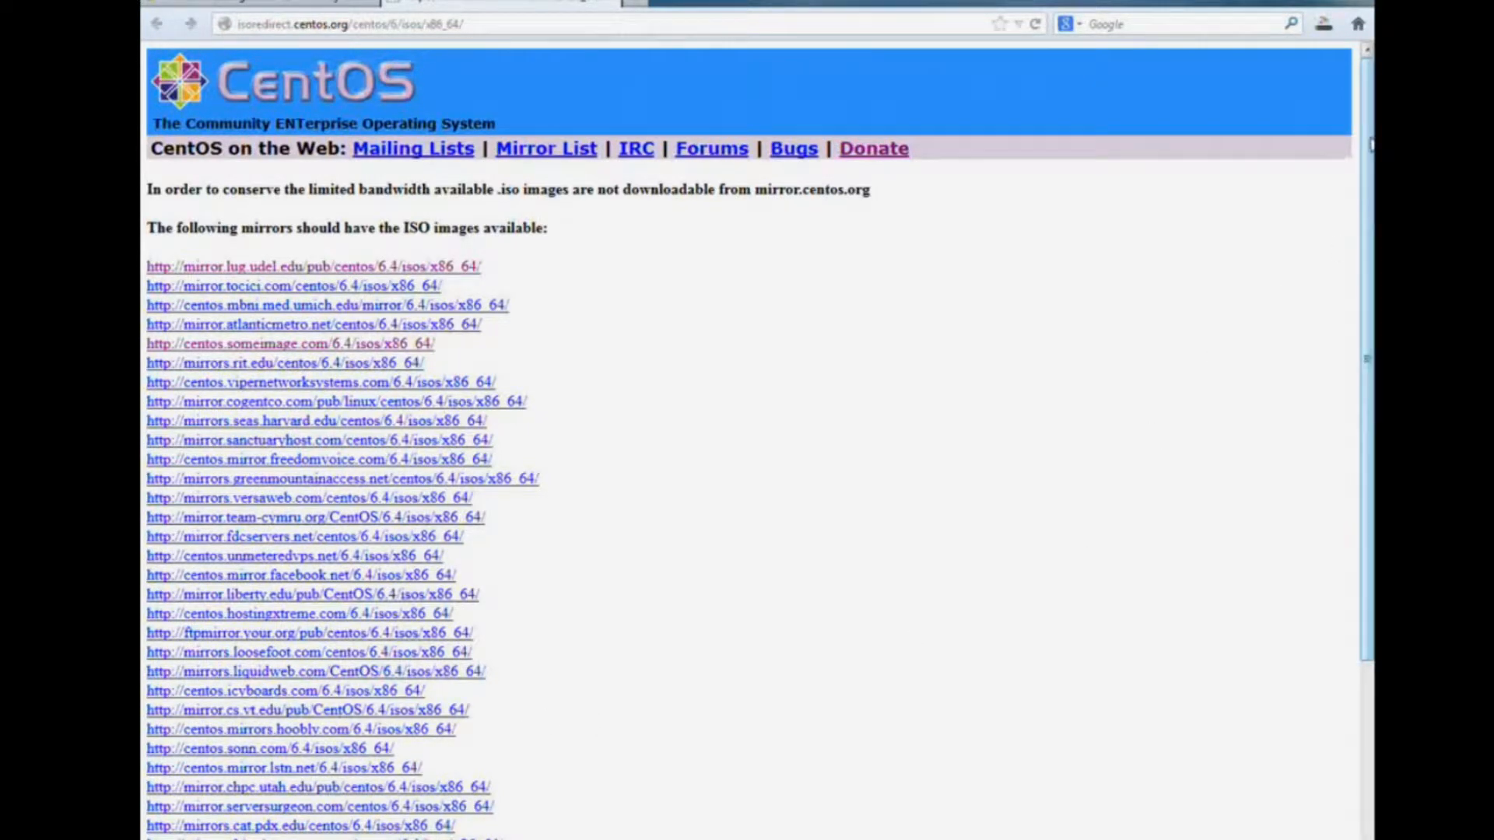
# Open the centos.someimage.com/6.4/isos/x86_64/ mirror listing from the mirror list page.
pyautogui.moveTo(1368, 150); pyautogui.dragTo(1370, 252)
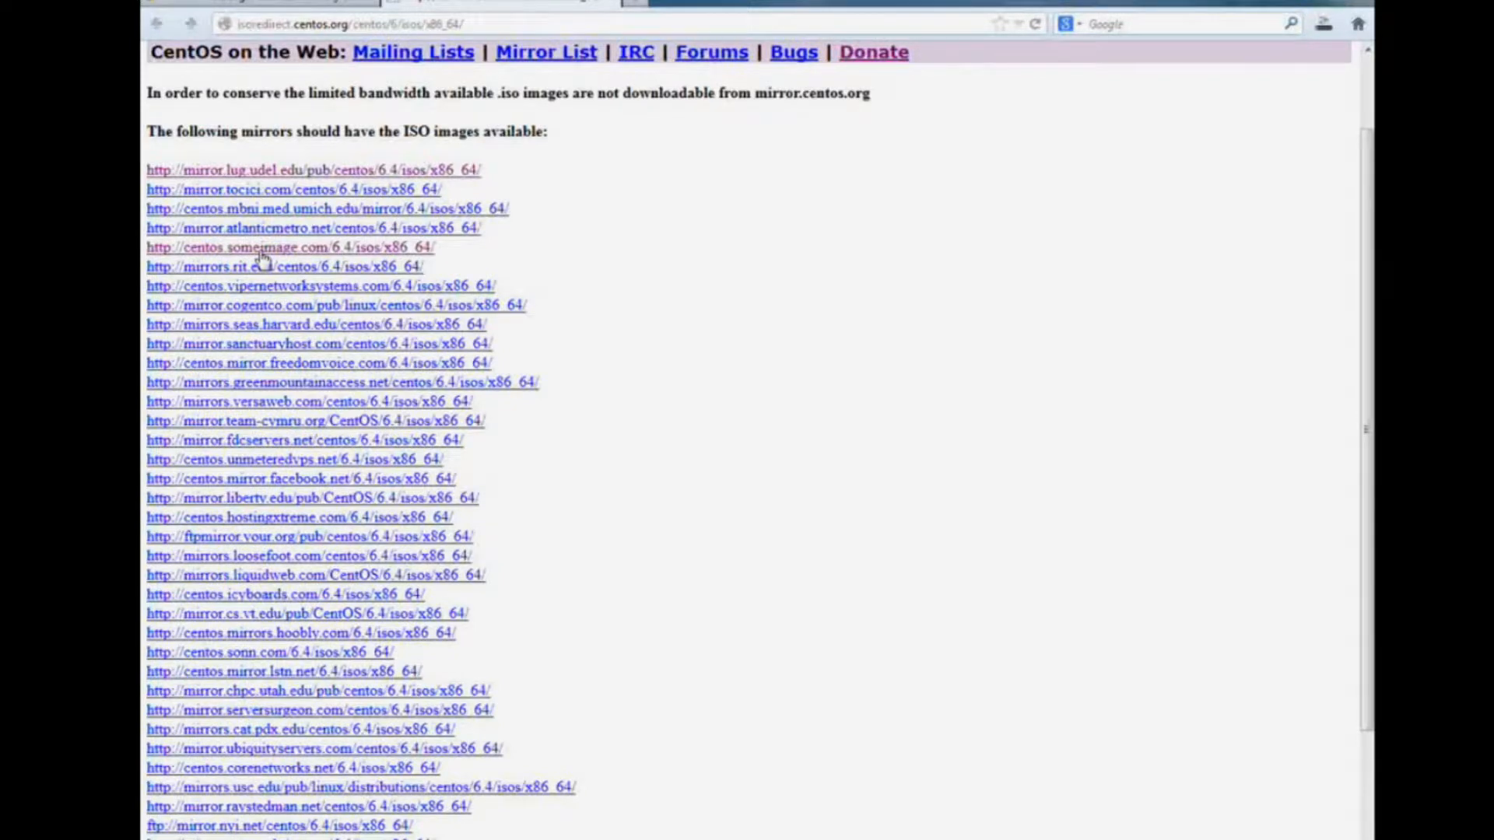
pyautogui.click(261, 249)
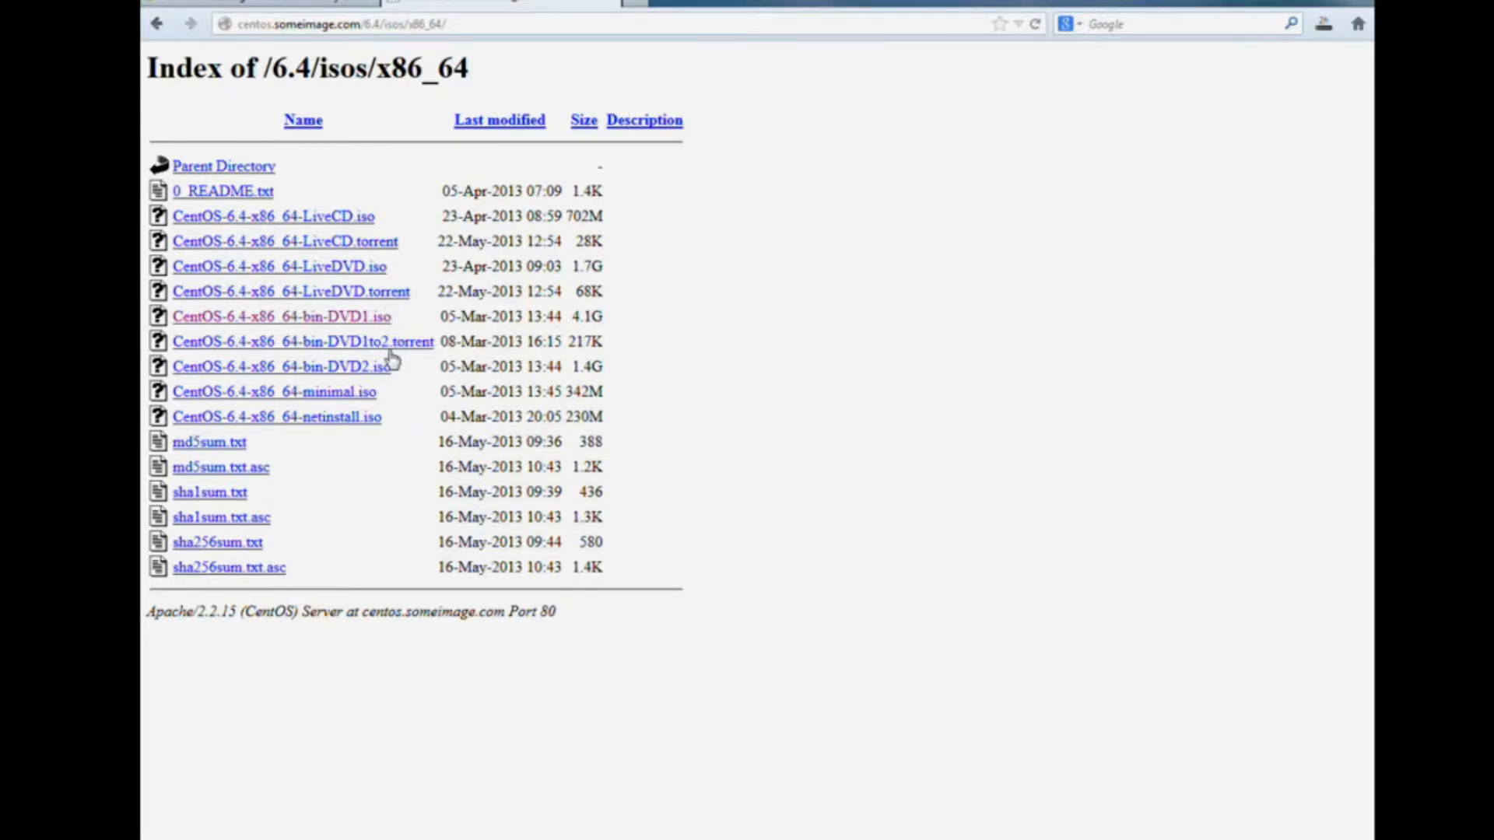
# Save CentOS-6.4-x86_64-bin-DVD1.iso to DATA DRV II (E:), deleting the old empty copy first.
pyautogui.click(305, 318)
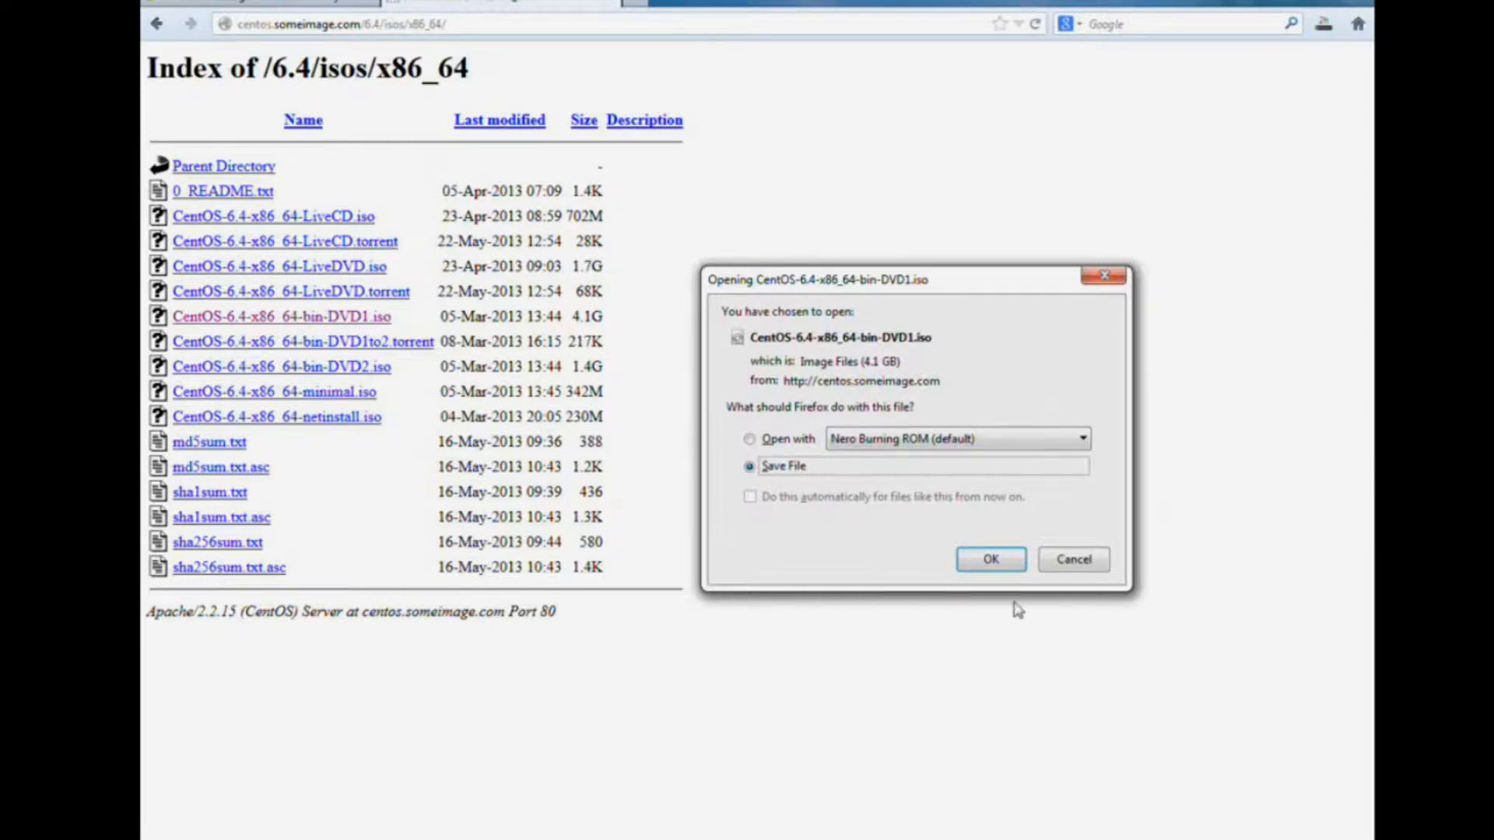
pyautogui.click(991, 562)
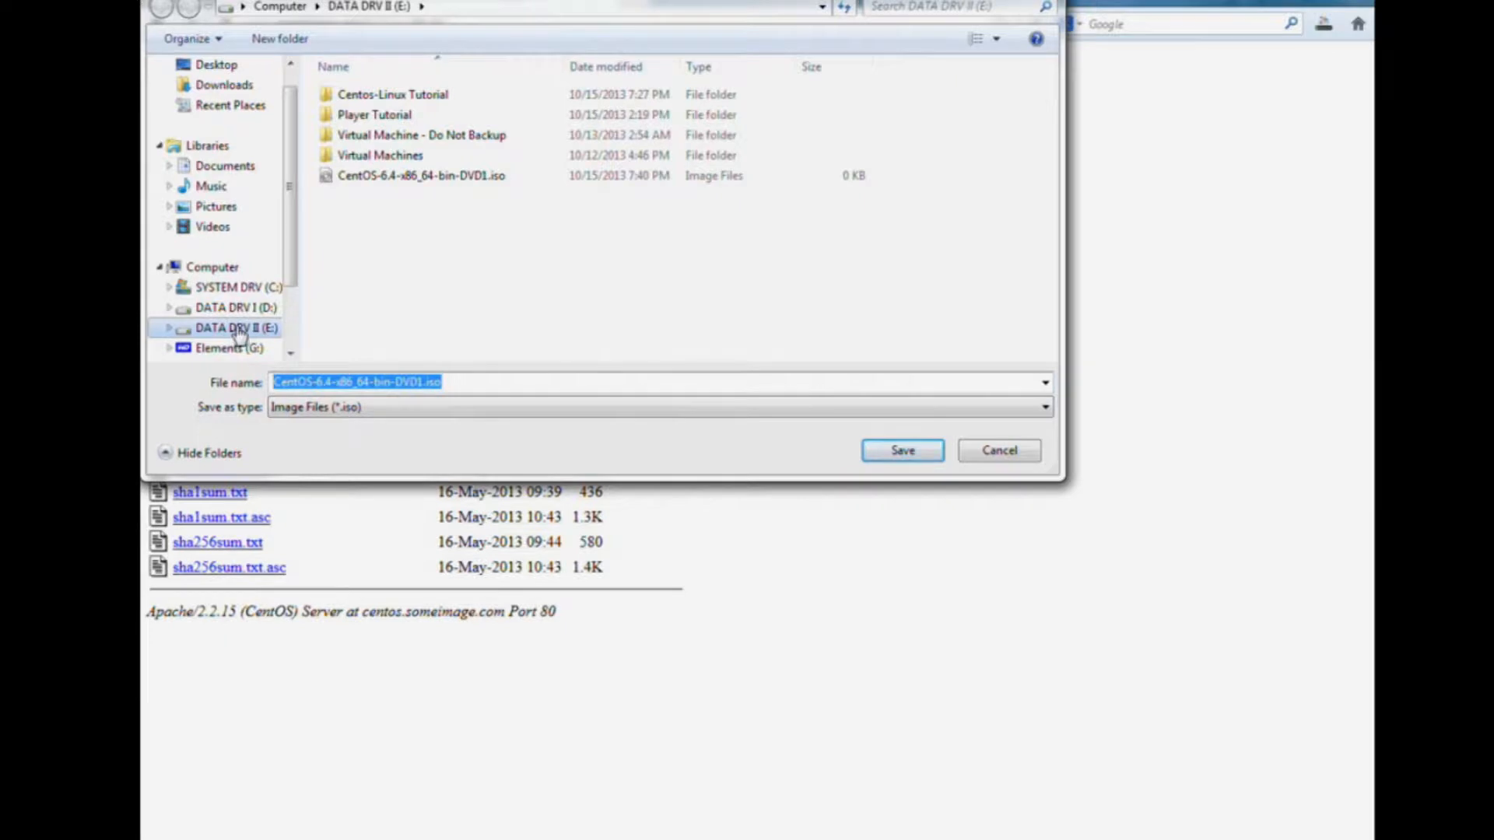
pyautogui.click(405, 175)
pyautogui.rightClick(405, 175)
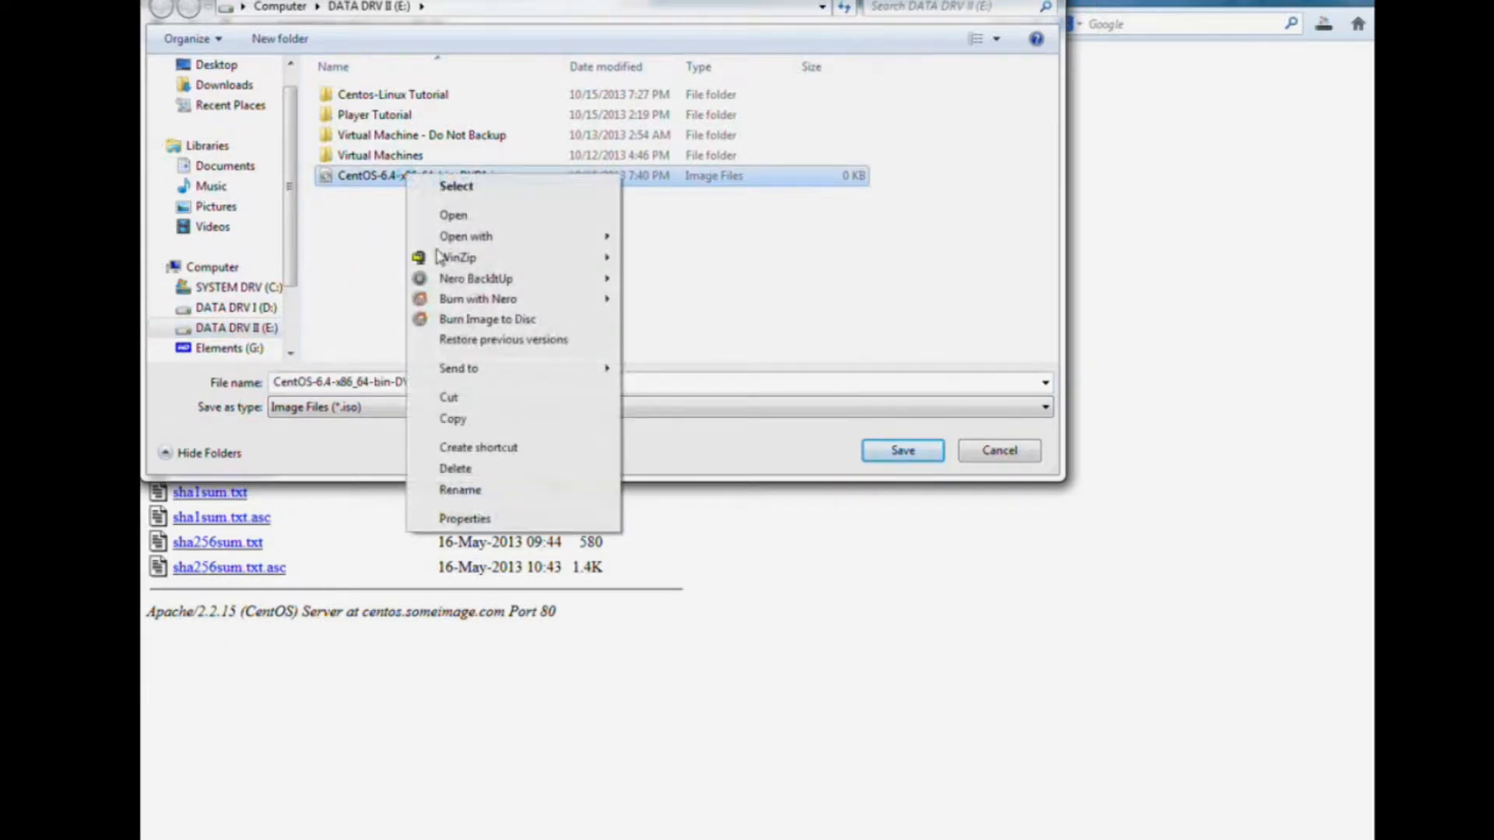
pyautogui.click(475, 471)
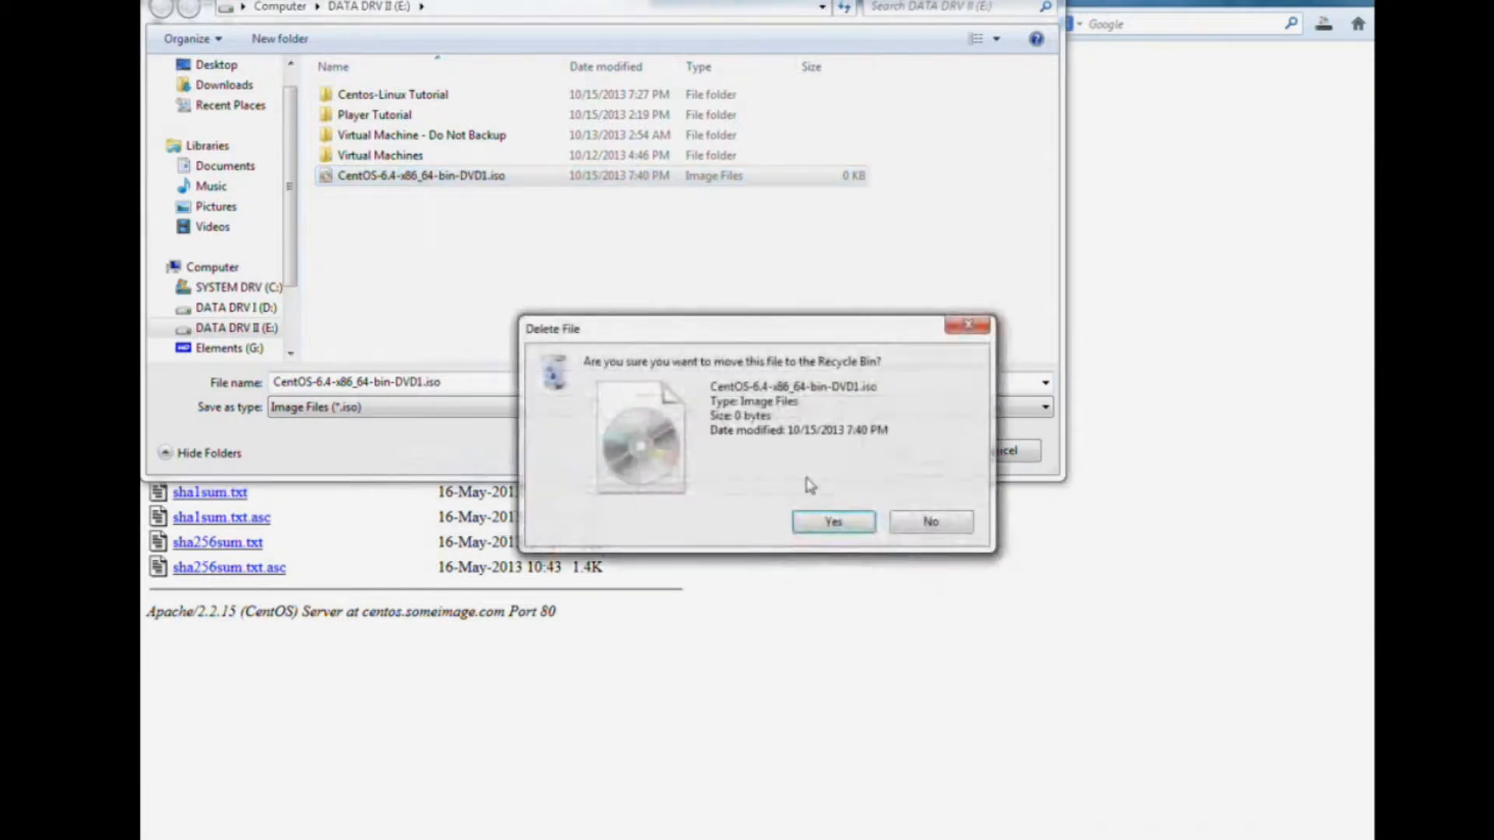
pyautogui.click(825, 523)
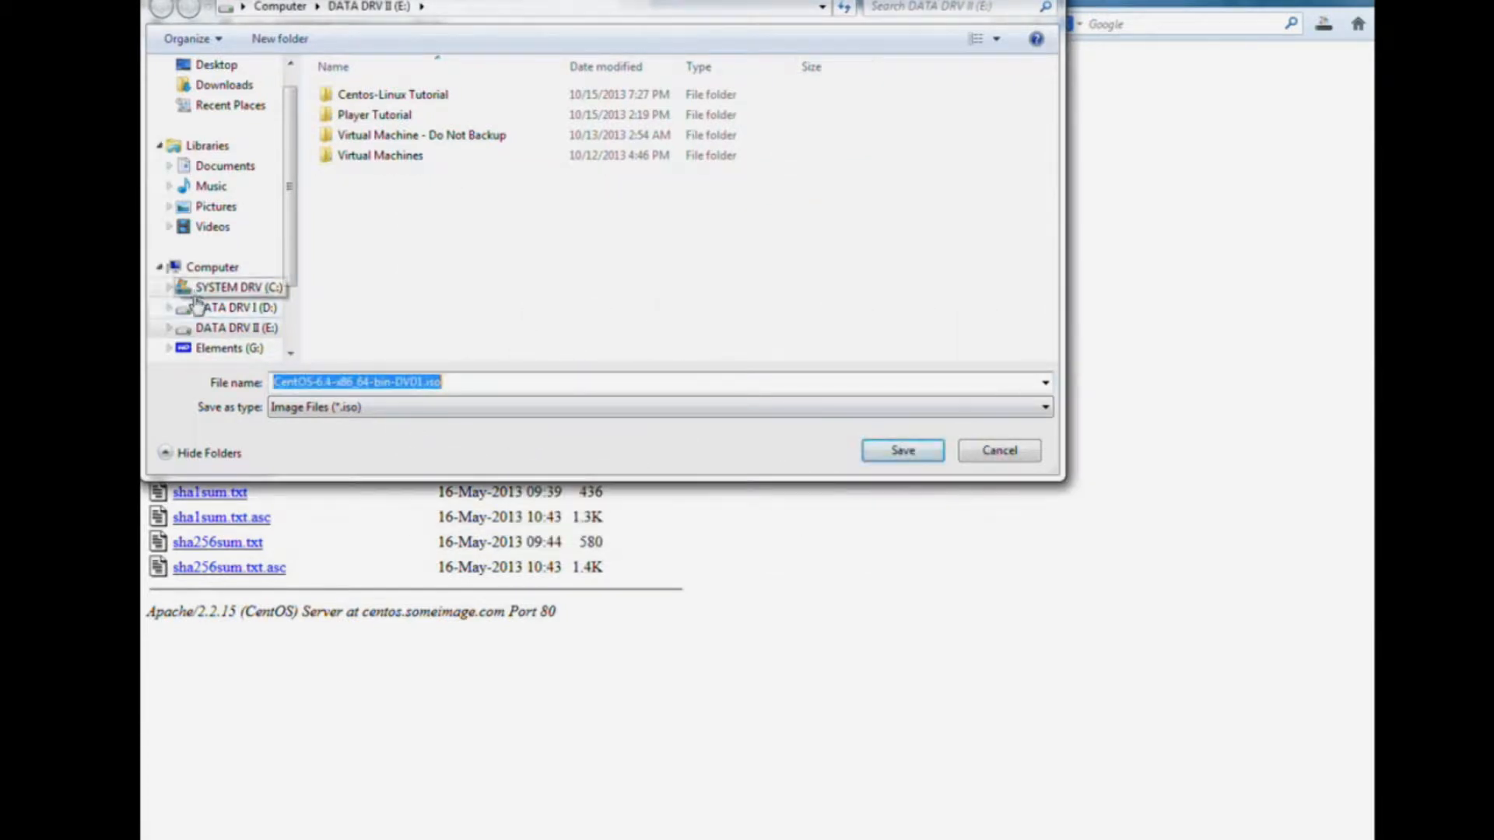
pyautogui.click(207, 333)
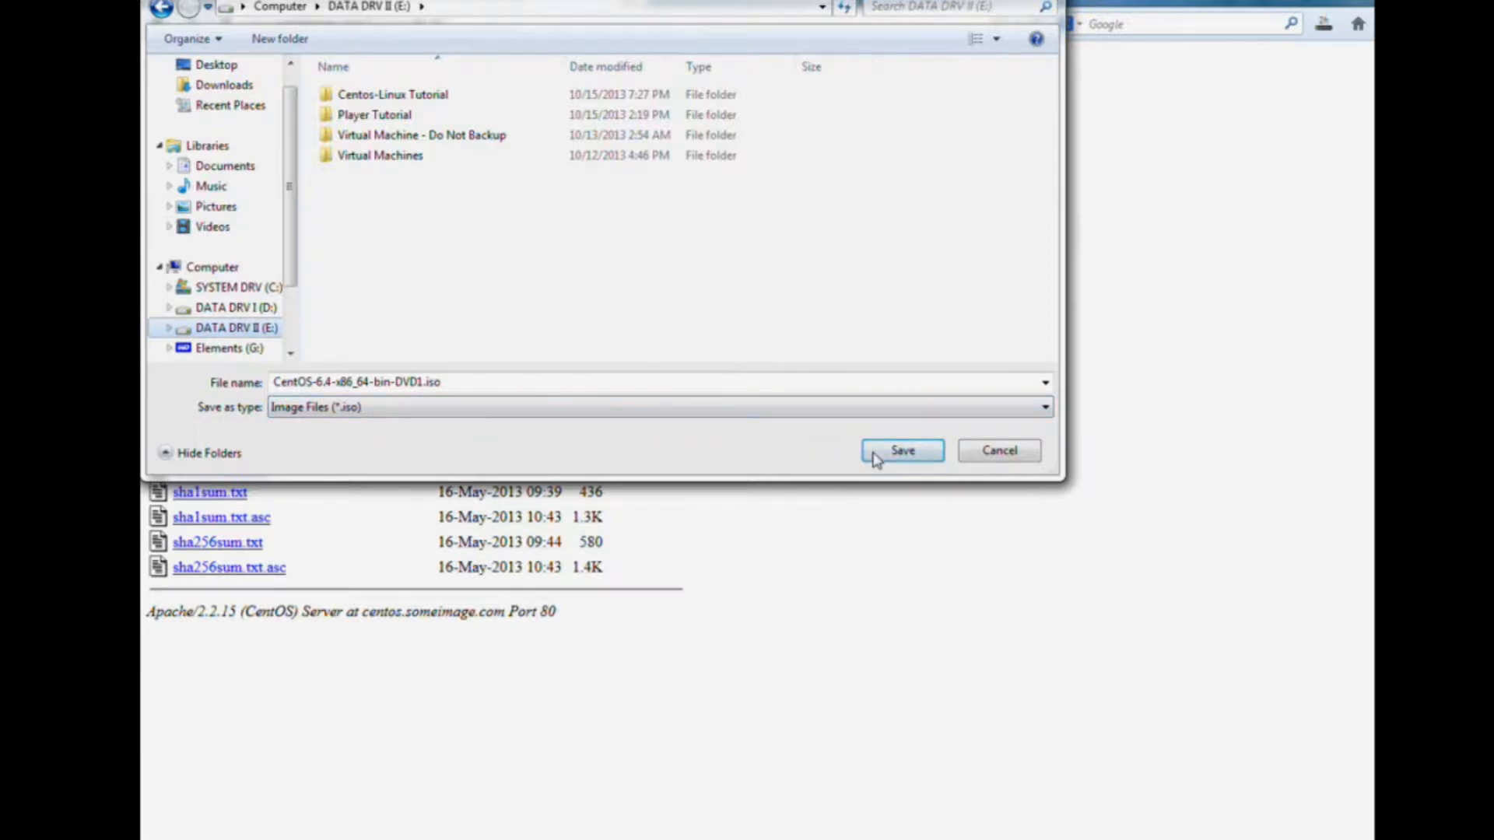
pyautogui.click(902, 451)
pyautogui.click(902, 451)
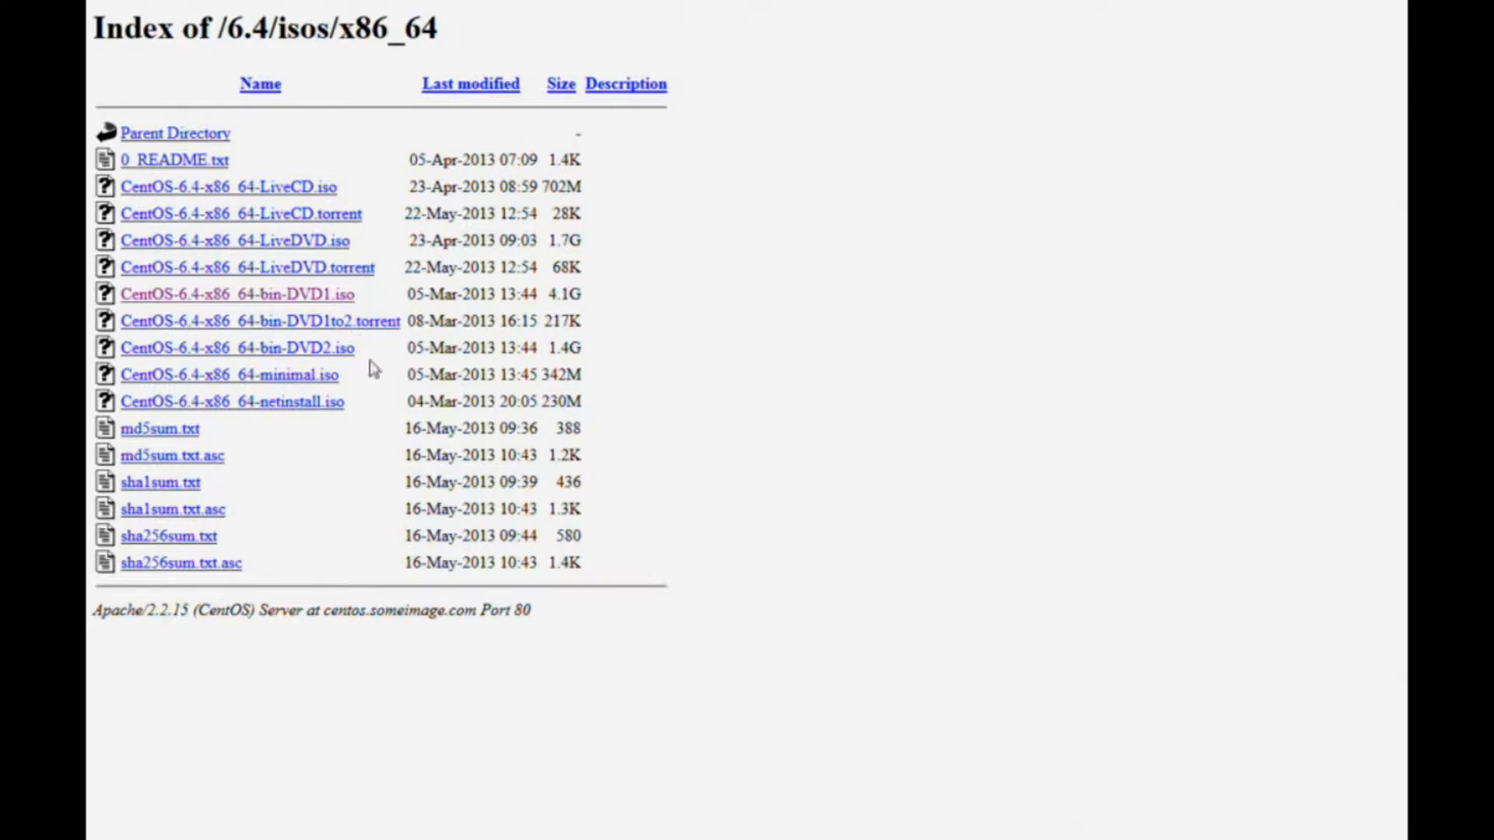
# Download CentOS-6.4-x86_64-bin-DVD2.iso with Save File and confirm the save.
pyautogui.click(283, 352)
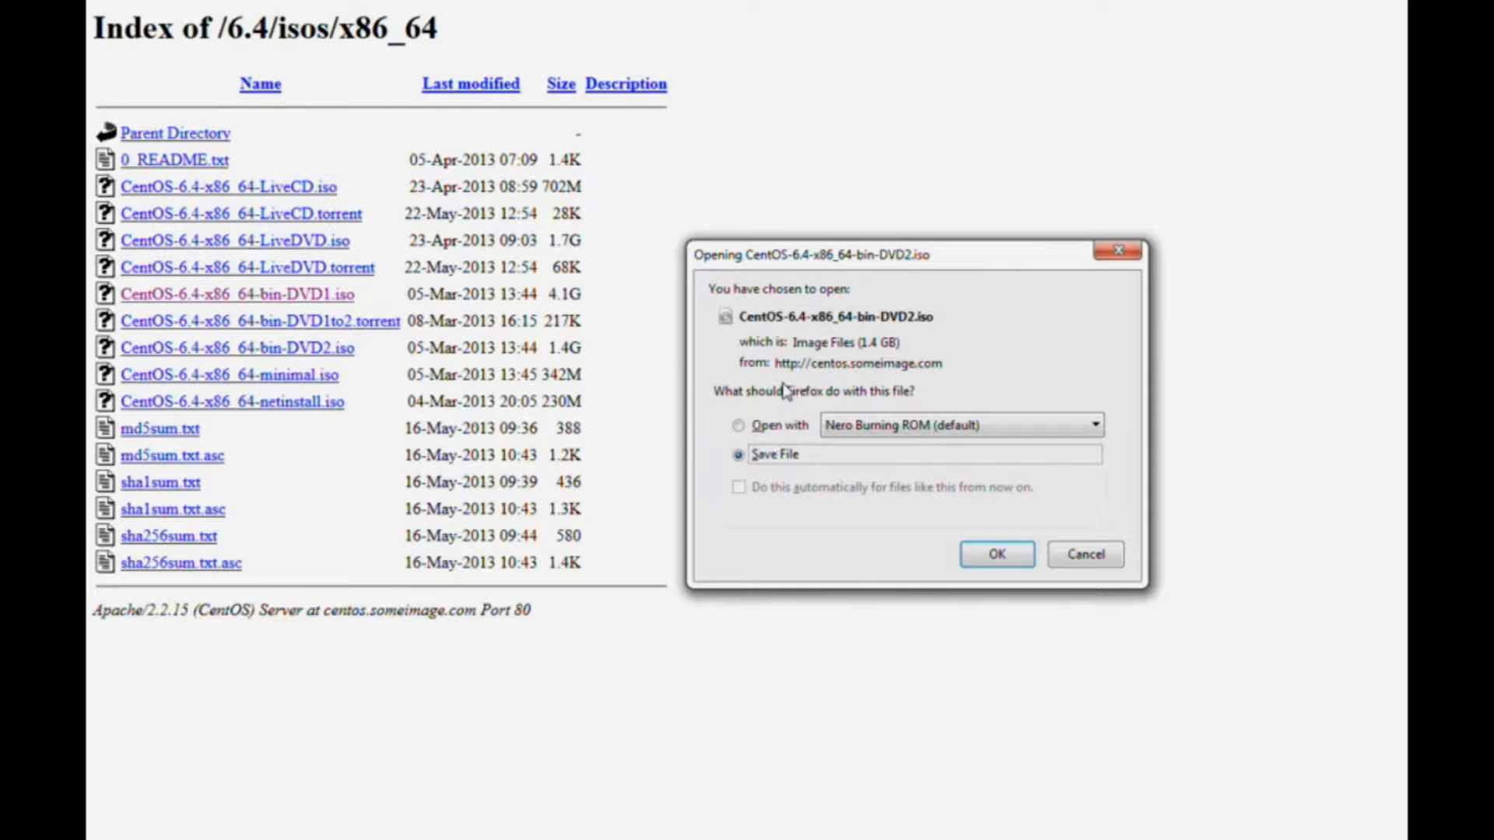
pyautogui.click(1007, 557)
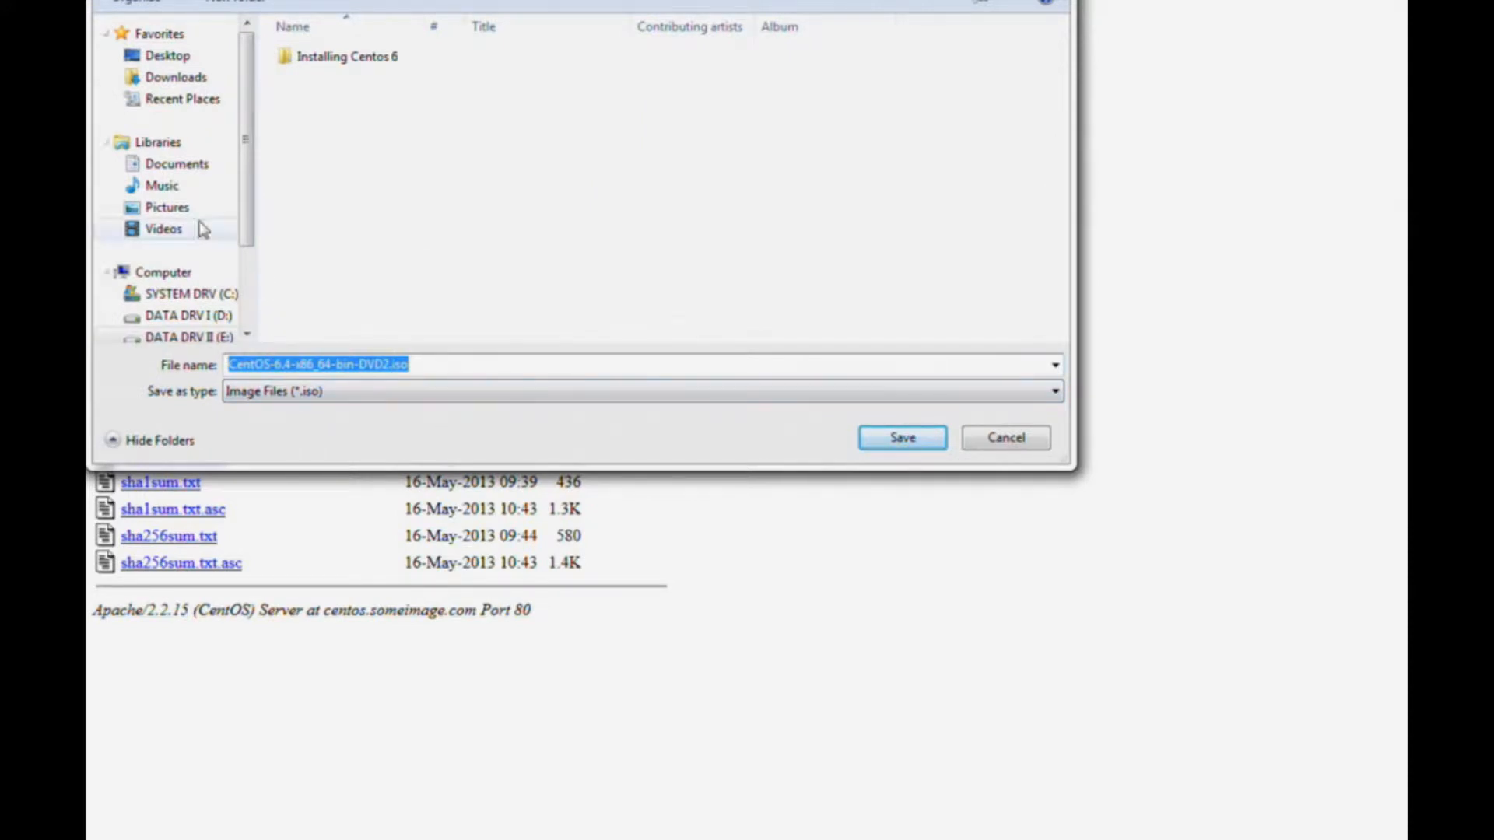
pyautogui.click(901, 439)
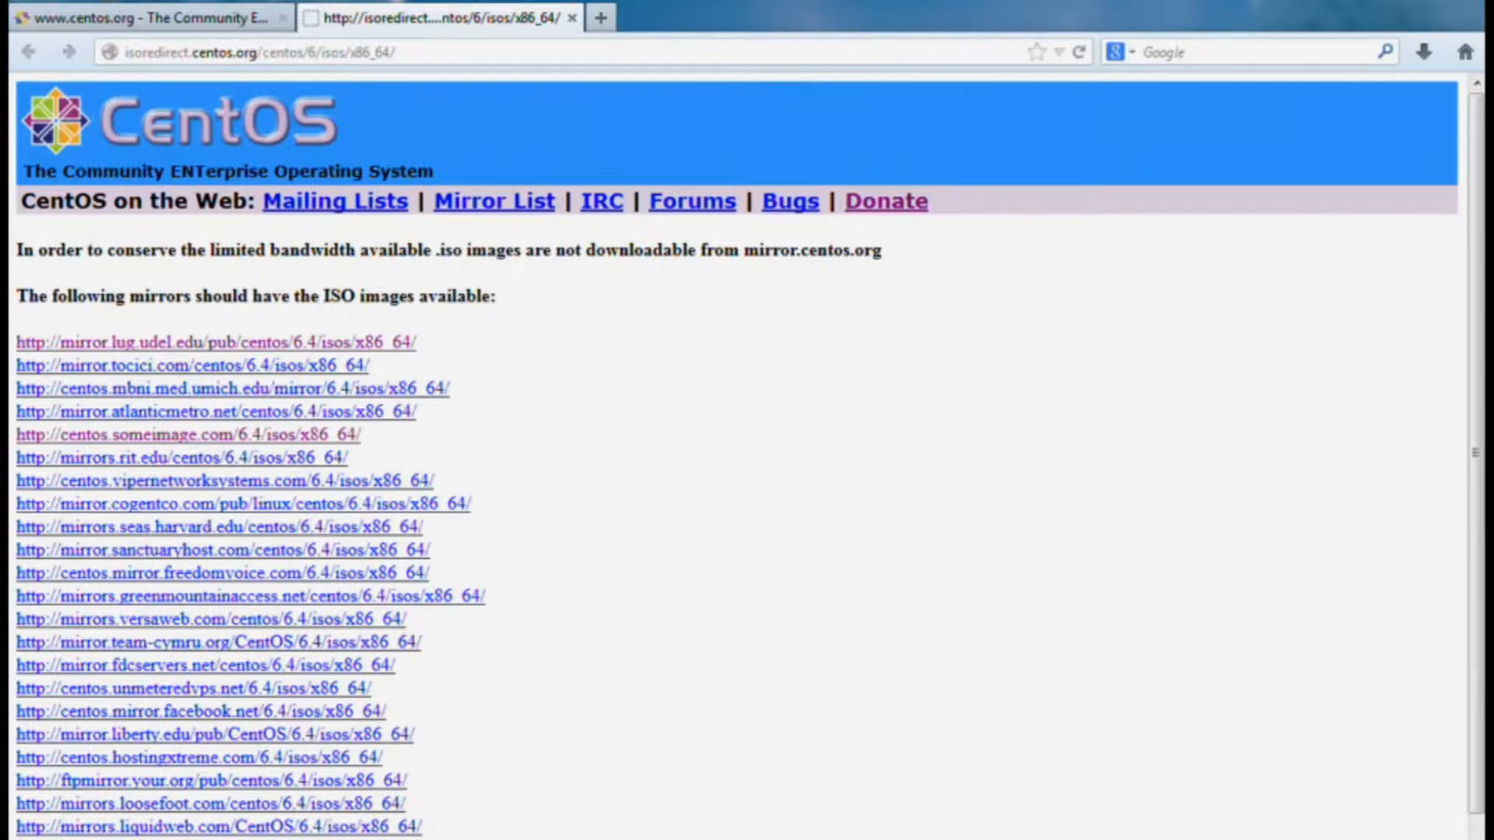
# Close the mirror tab, skim the CentOS Donate page, then return and open Register.
pyautogui.click(572, 18)
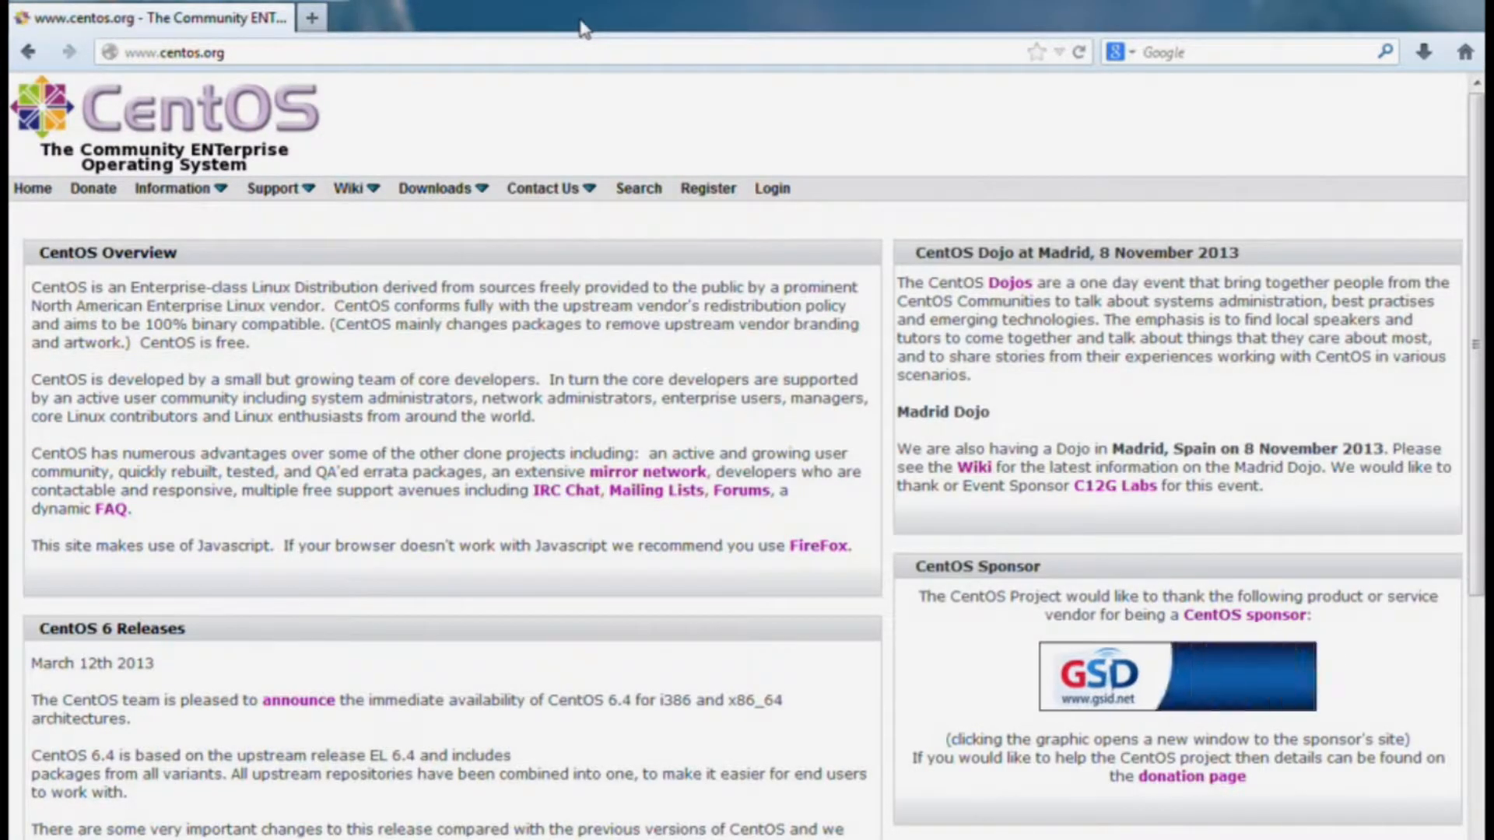
pyautogui.click(95, 199)
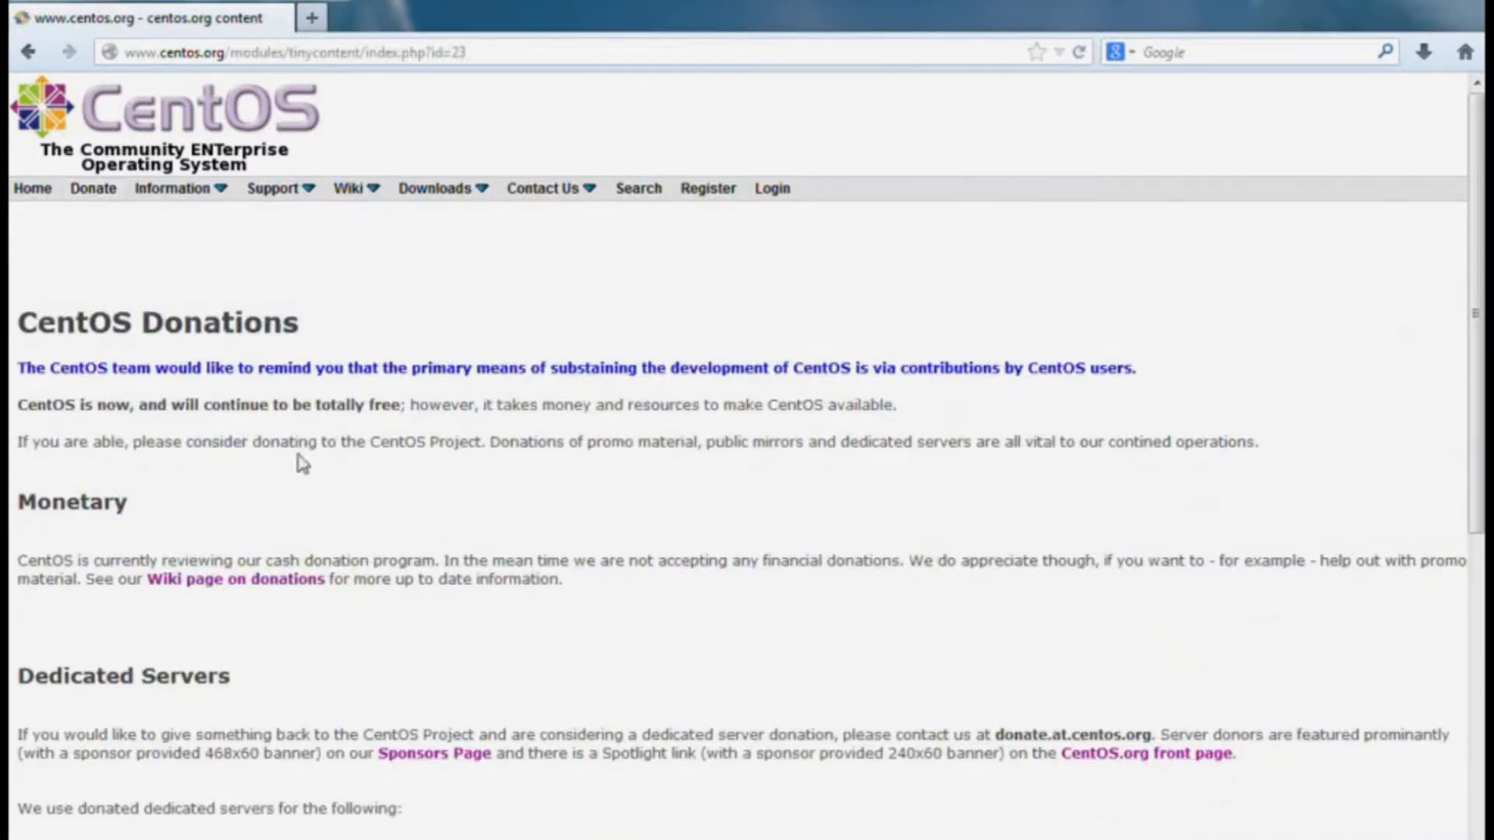
pyautogui.scroll(-5, 698, 475)
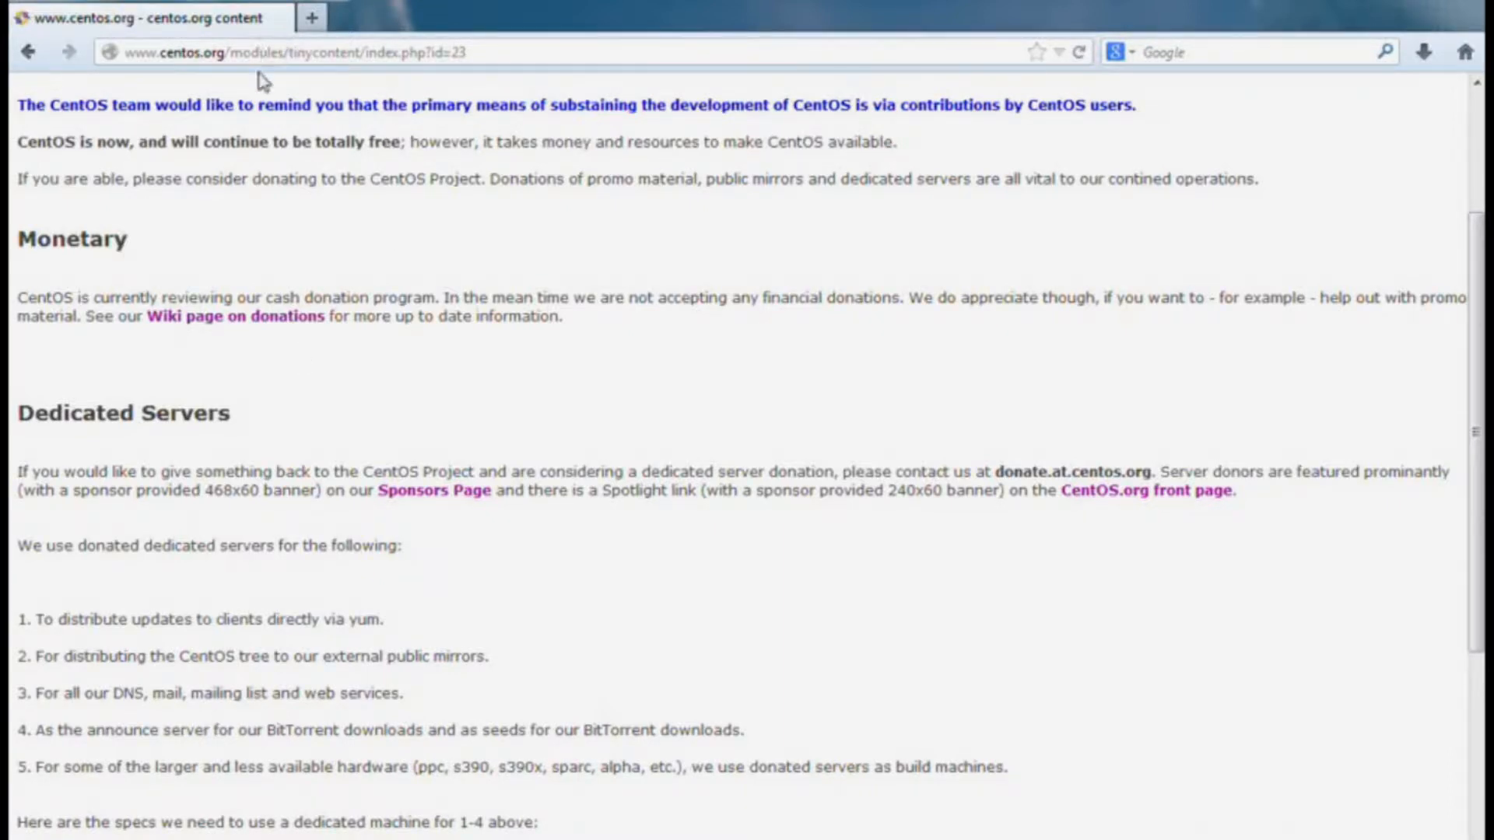
pyautogui.click(28, 52)
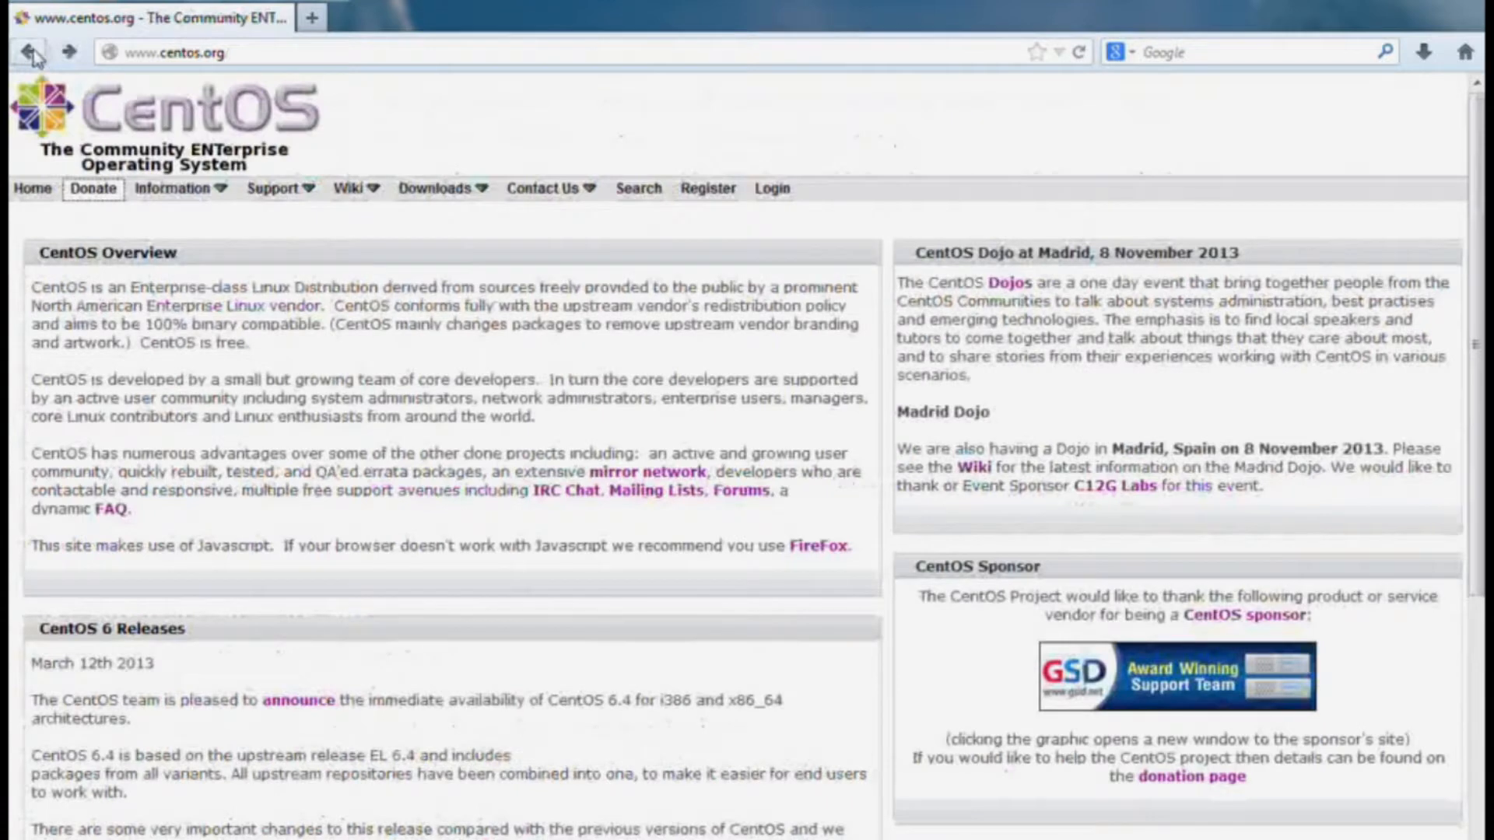
pyautogui.click(709, 190)
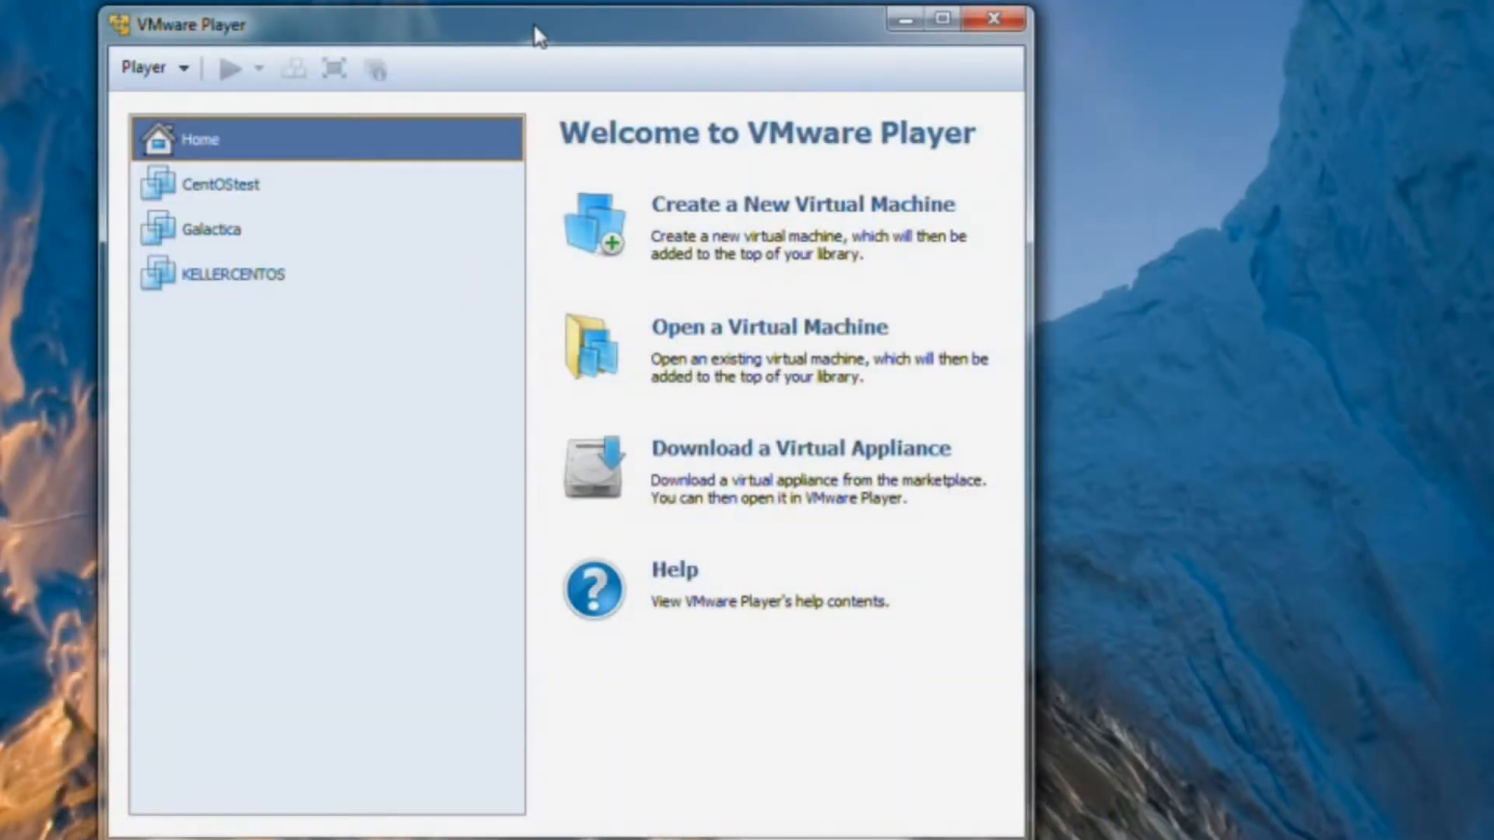
# Start the New Virtual Machine wizard and advance to the guest operating system page.
pyautogui.moveTo(537, 35); pyautogui.dragTo(754, 25)
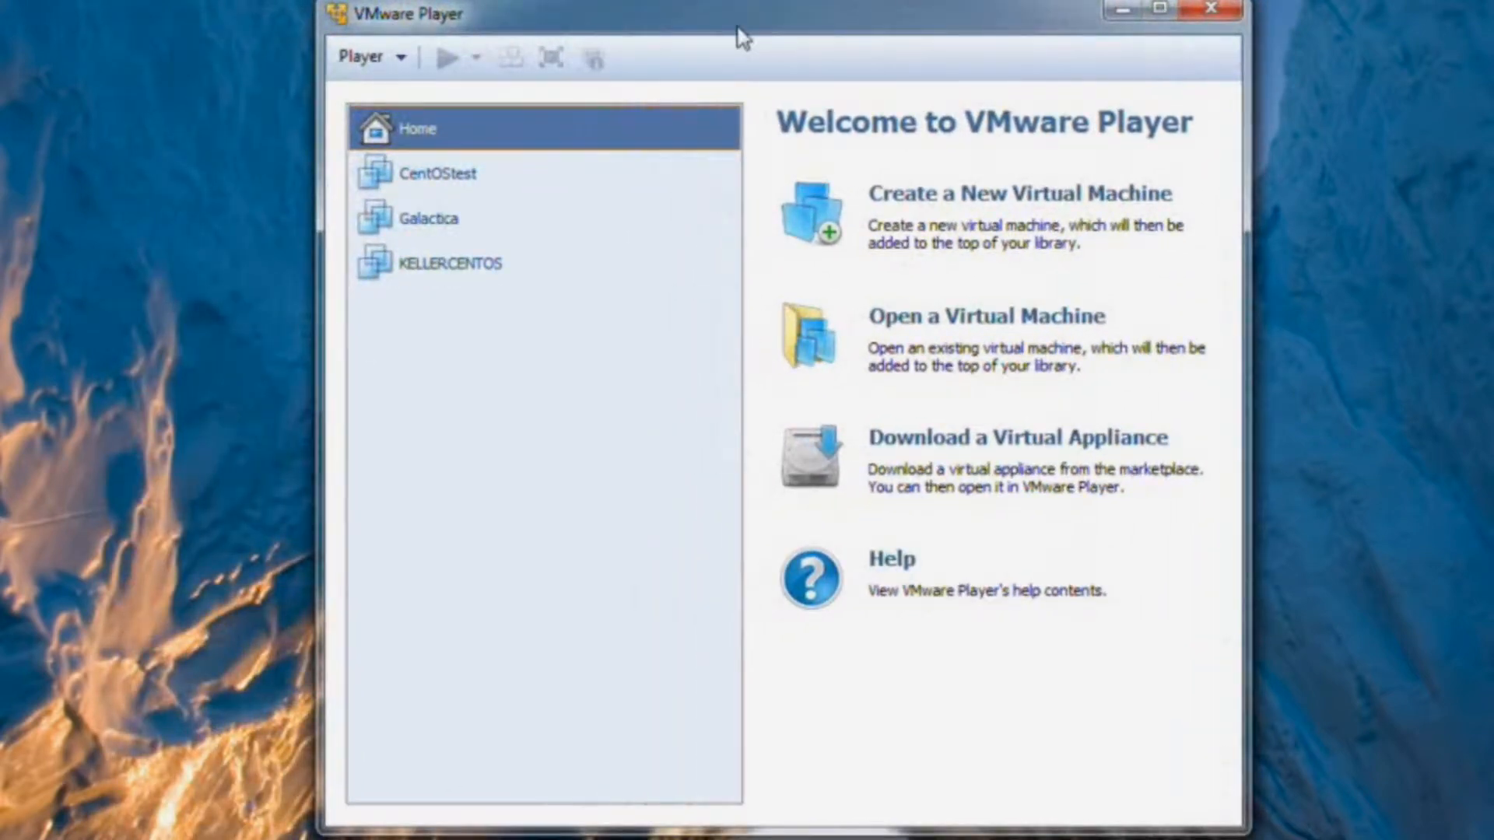
pyautogui.click(1037, 204)
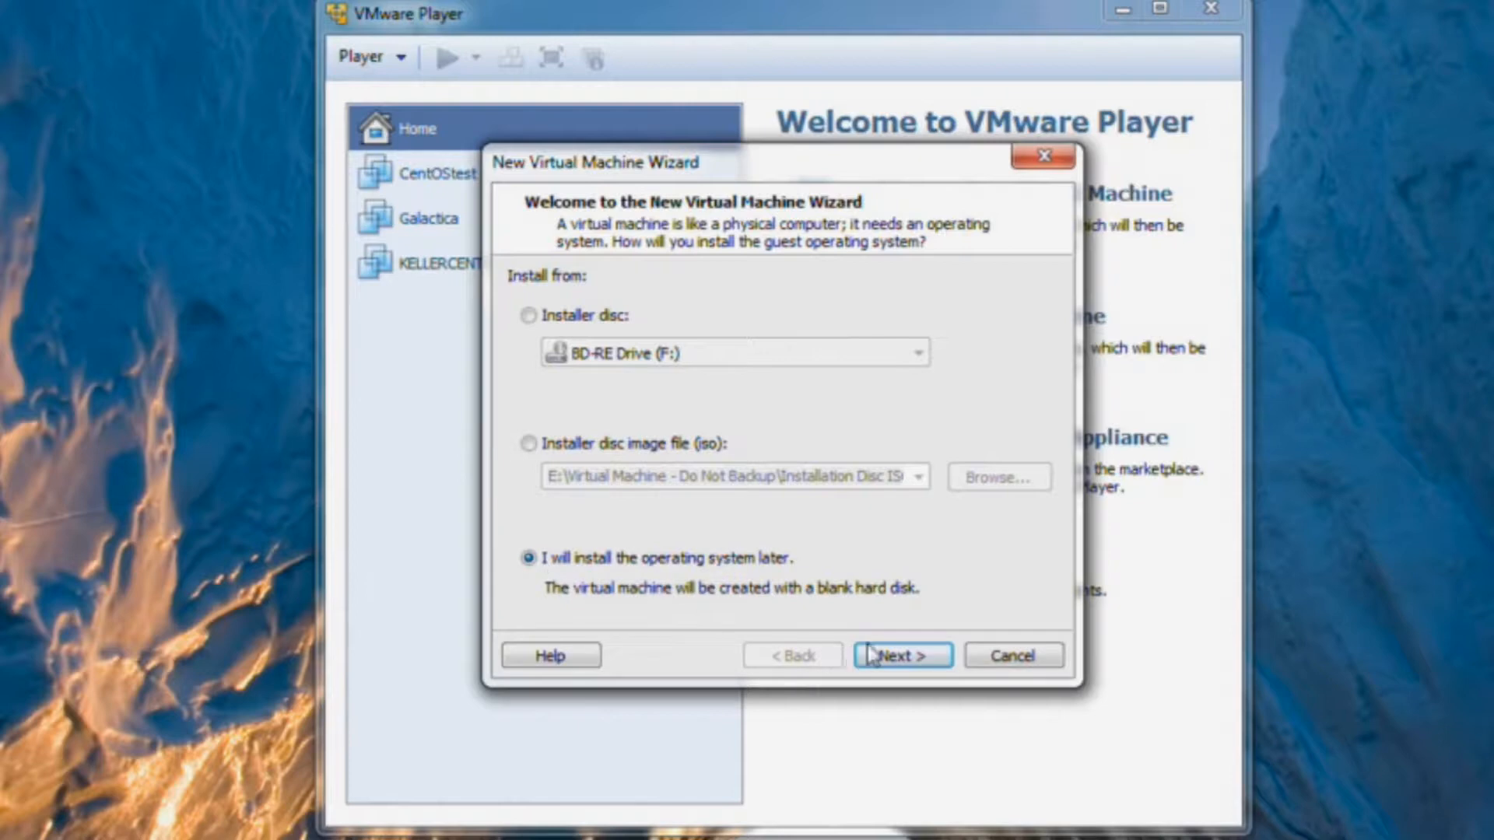
pyautogui.click(903, 658)
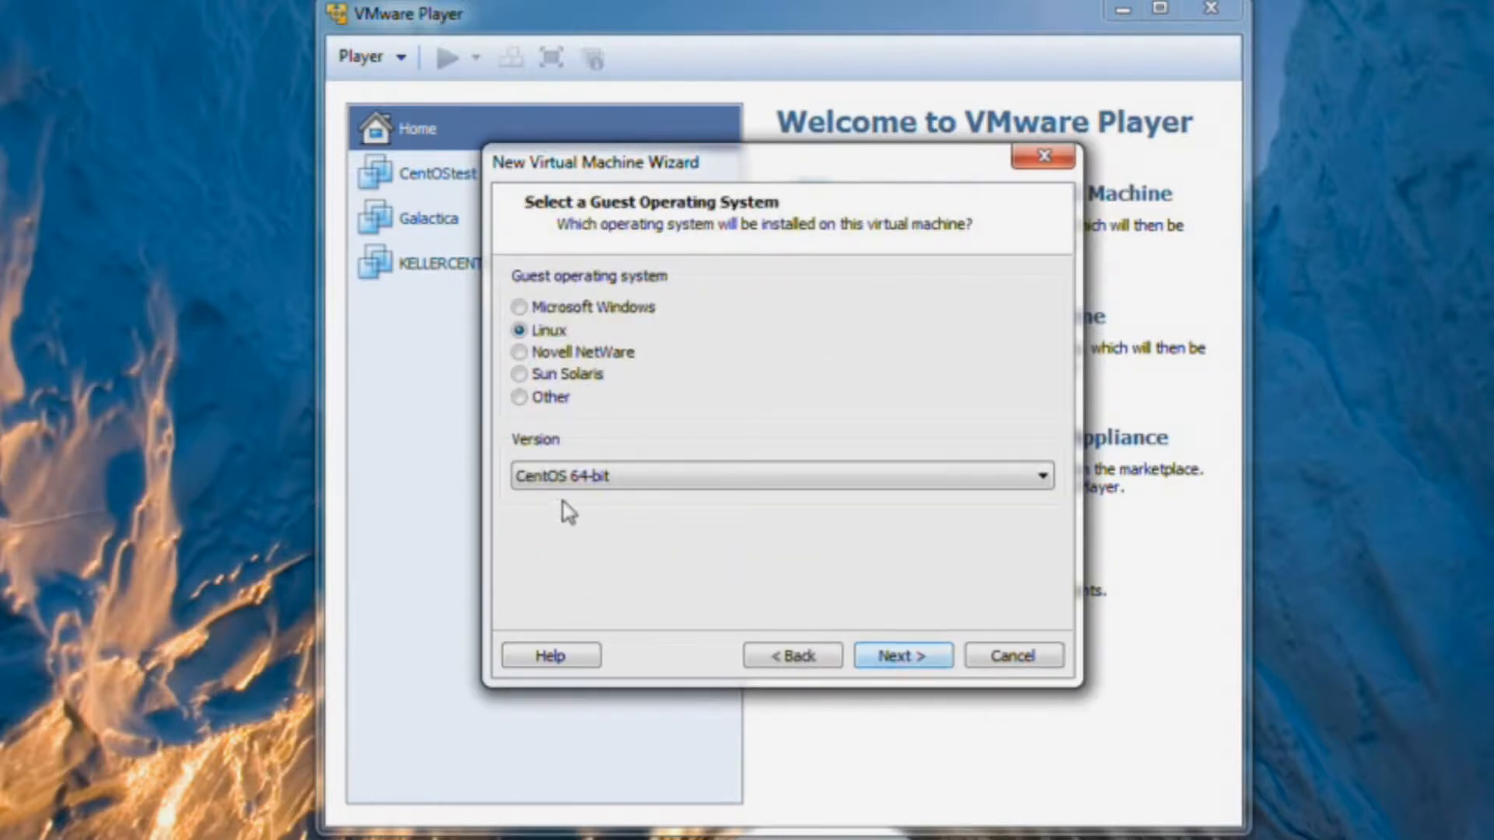
# Choose Linux with version CentOS 64-bit as the guest operating system.
pyautogui.moveTo(794, 175); pyautogui.dragTo(790, 0)
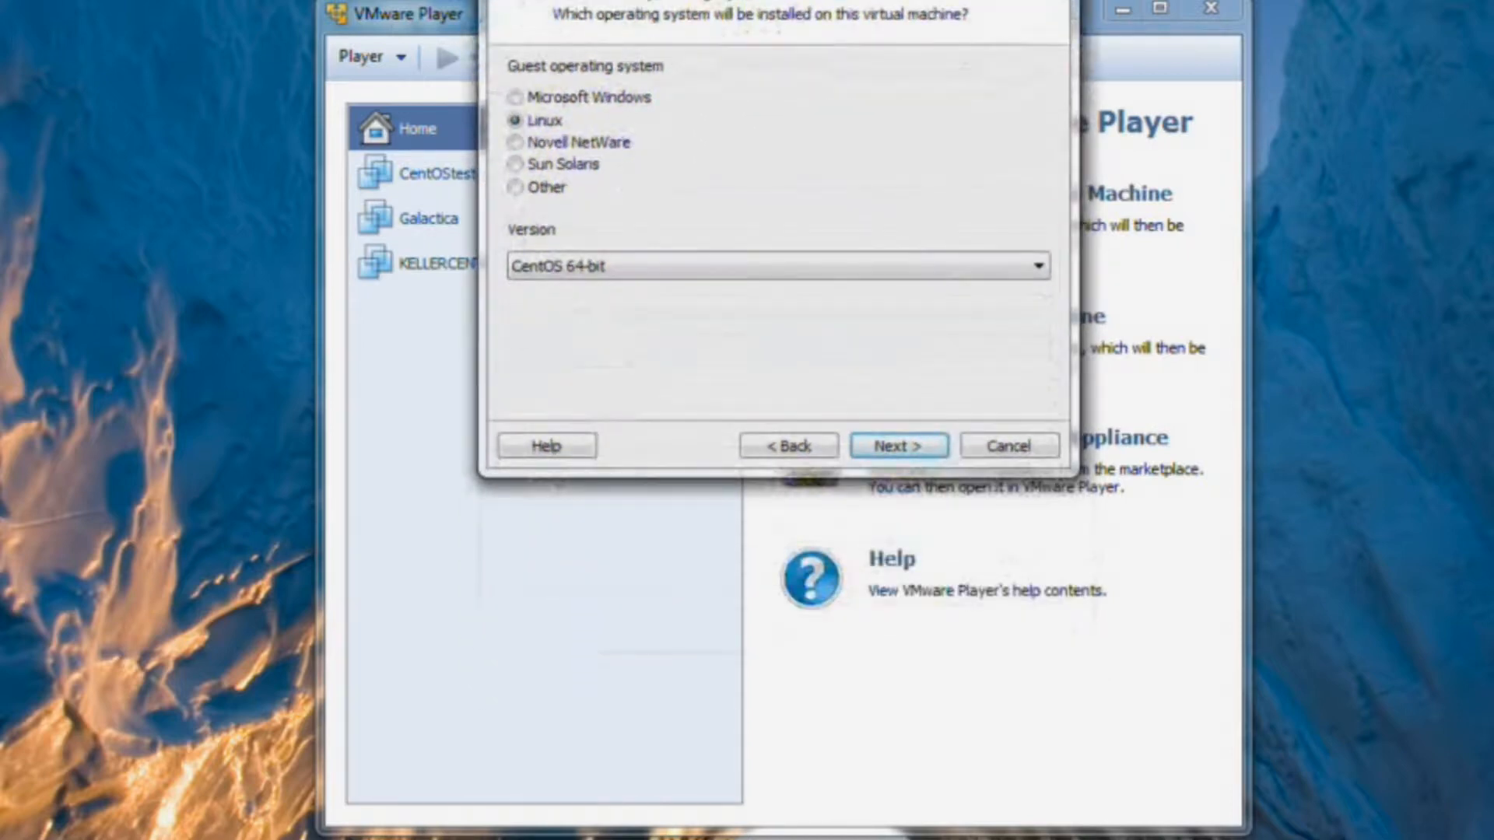
pyautogui.click(1039, 268)
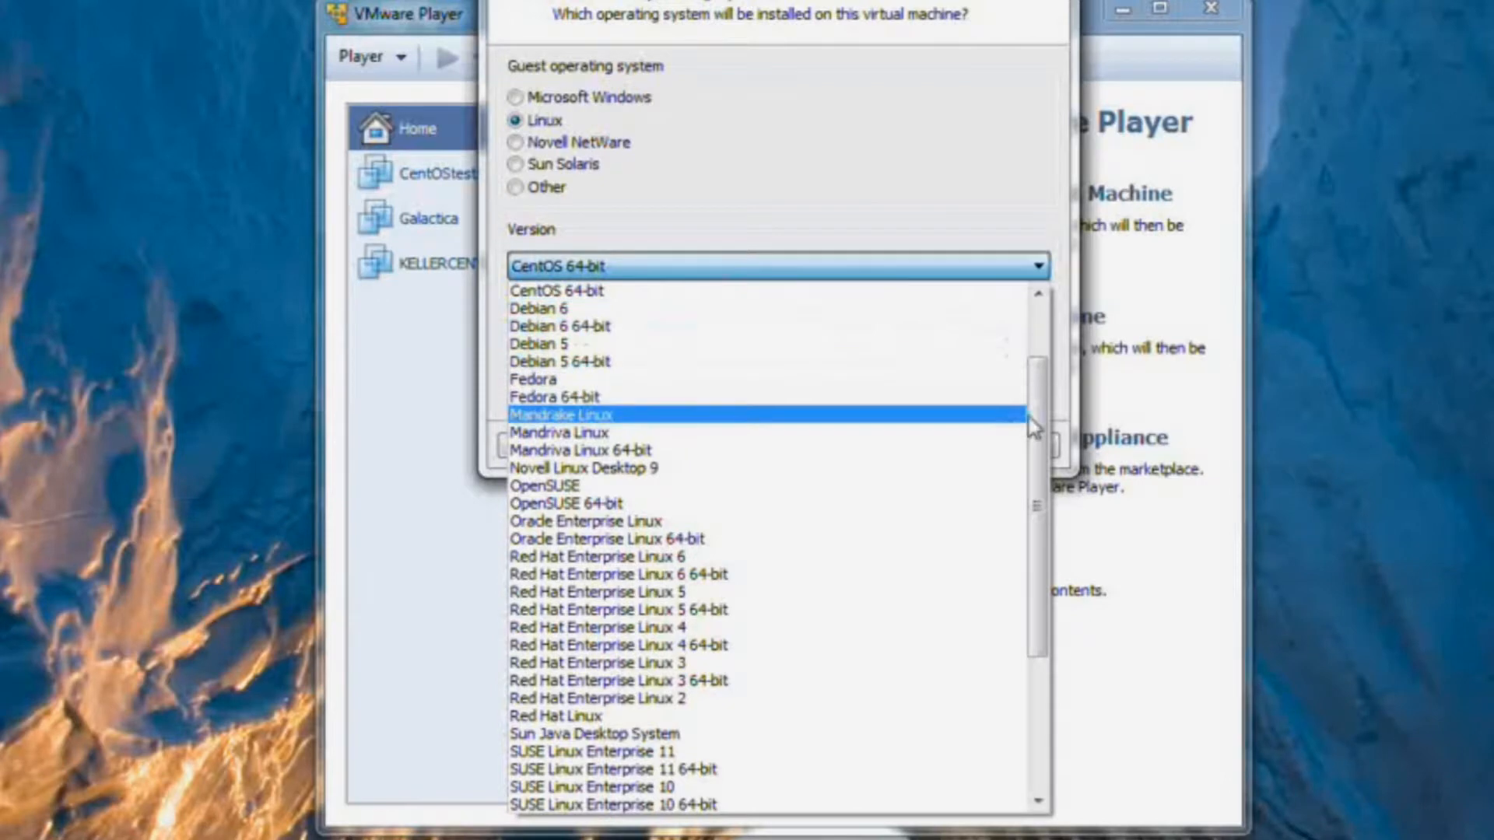
pyautogui.moveTo(1037, 426); pyautogui.dragTo(1043, 450)
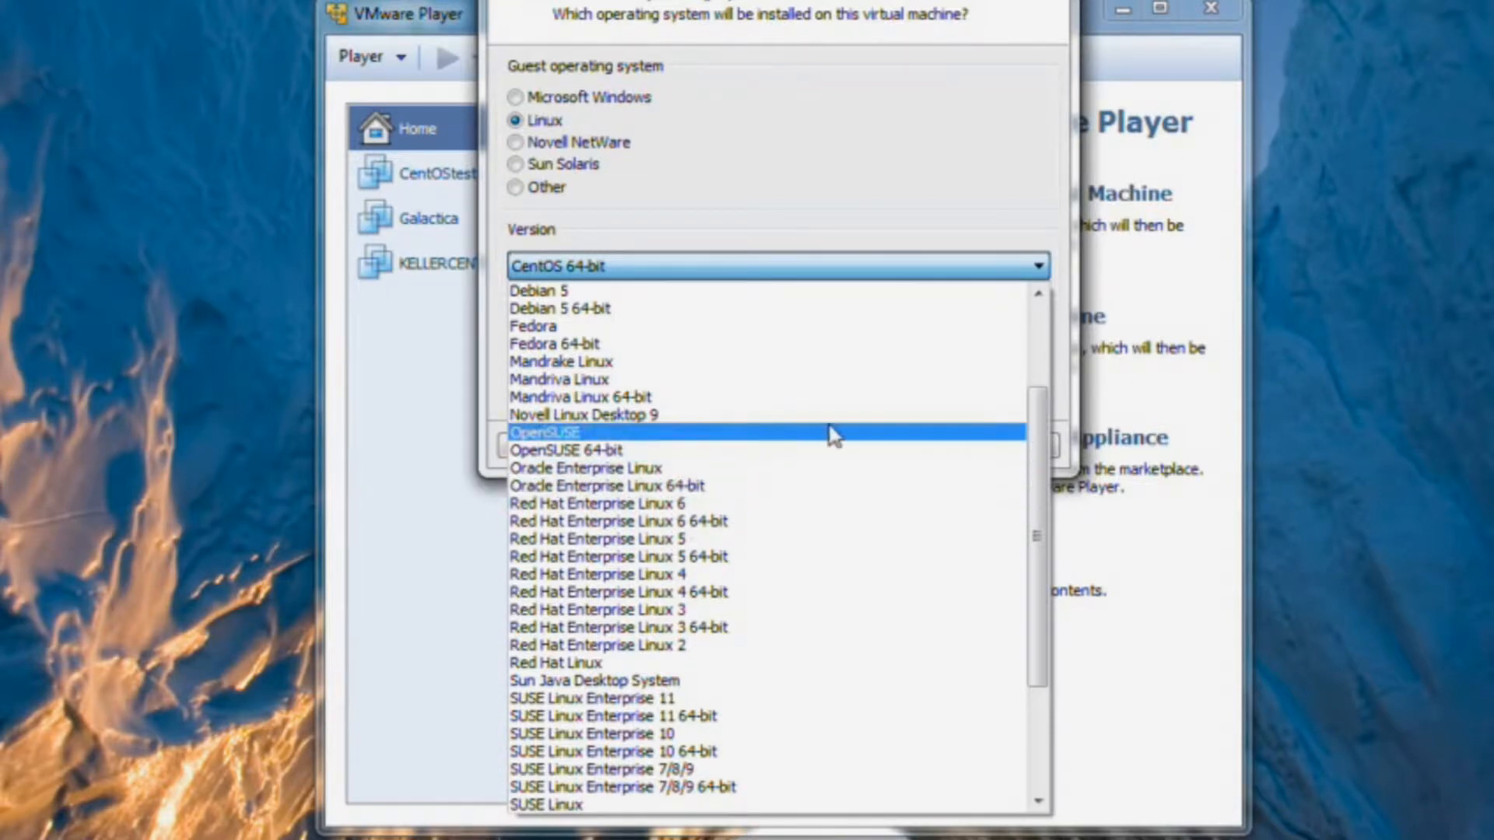
pyautogui.click(965, 266)
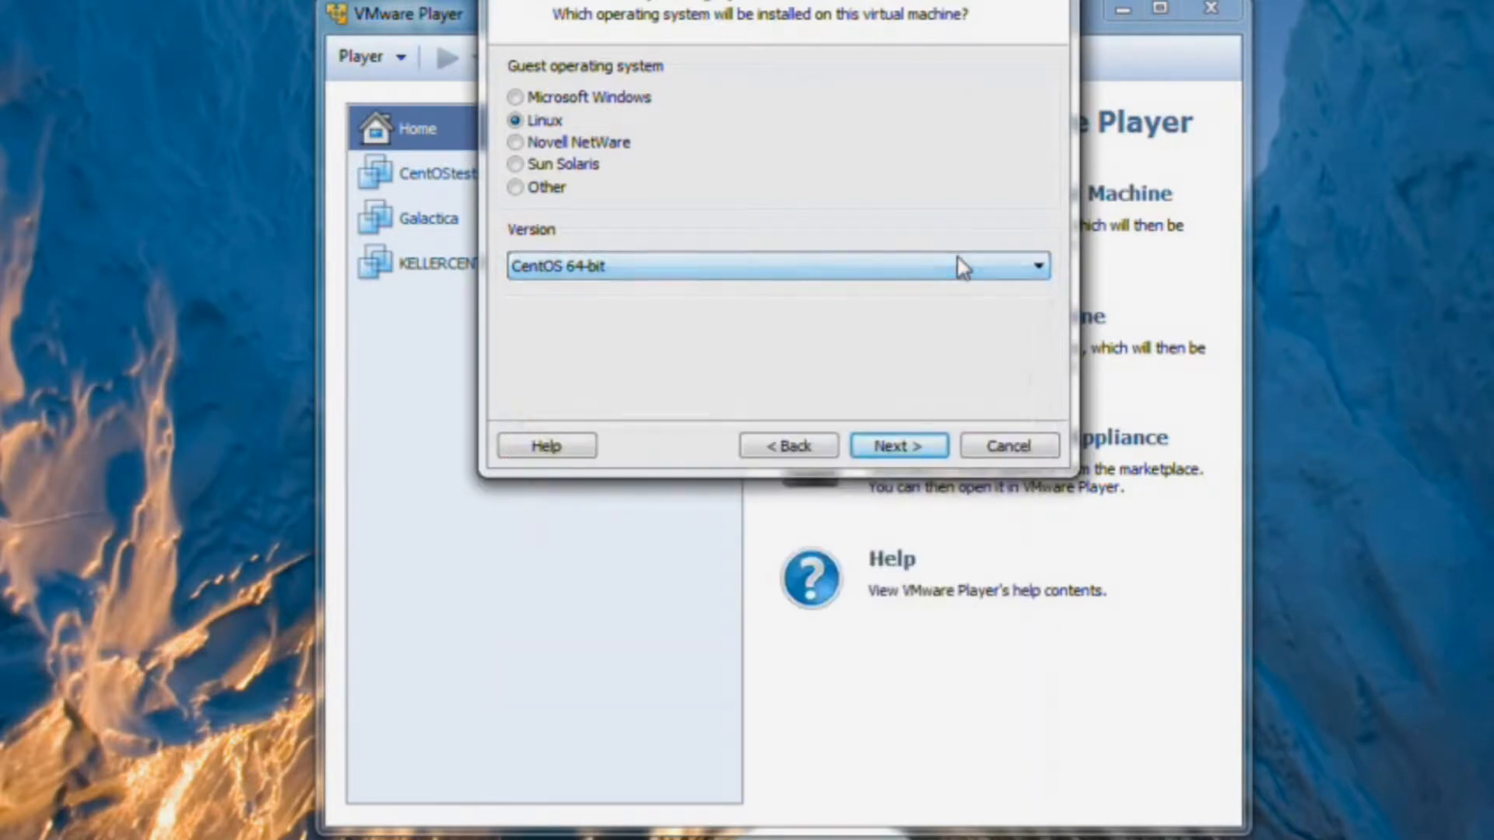
pyautogui.click(898, 445)
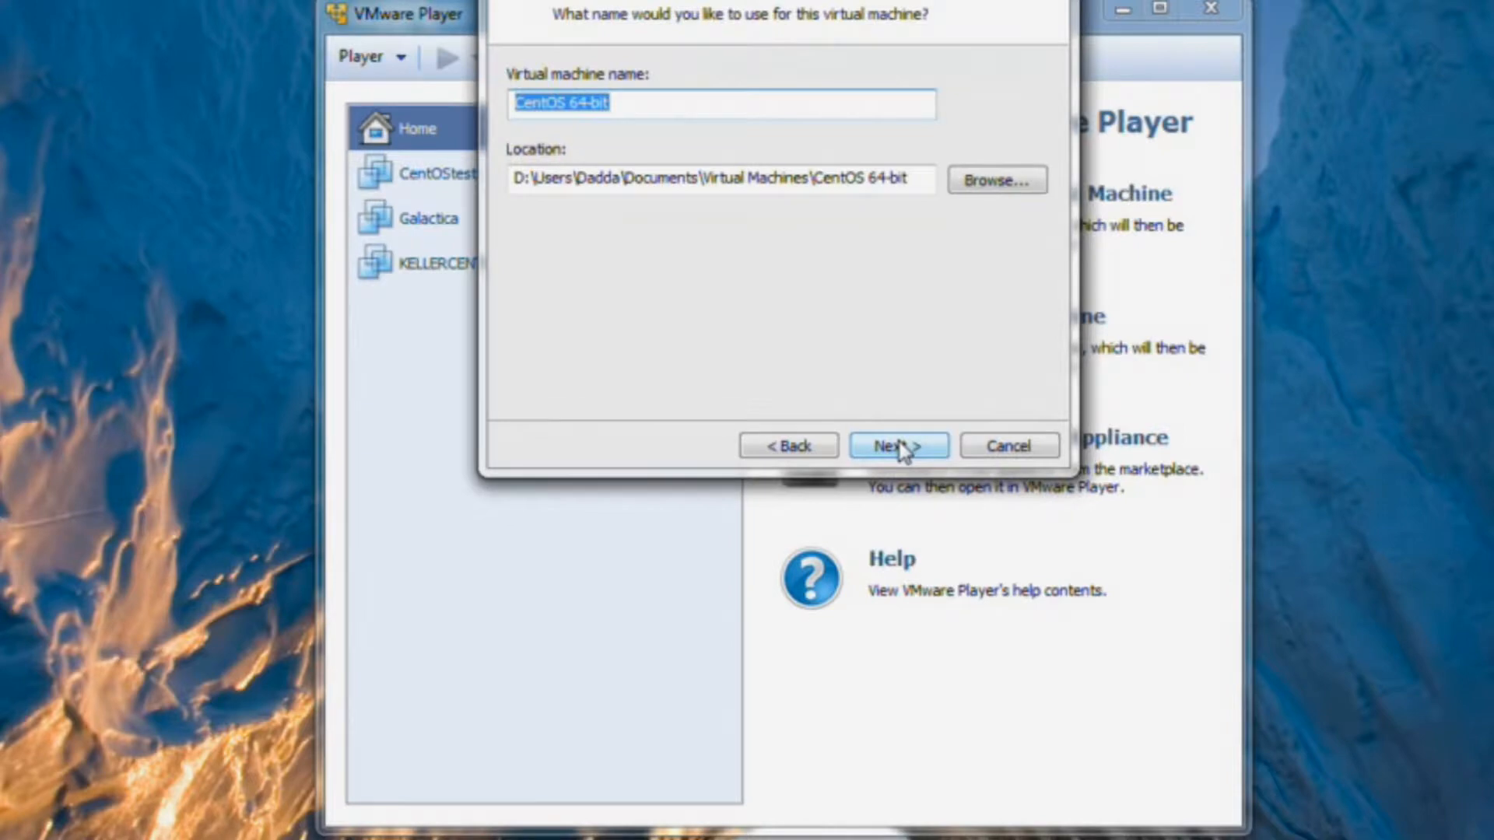
# Set the location to DATA DRV II (E:)\Virtual Machine - Do Not Backup.
pyautogui.click(975, 184)
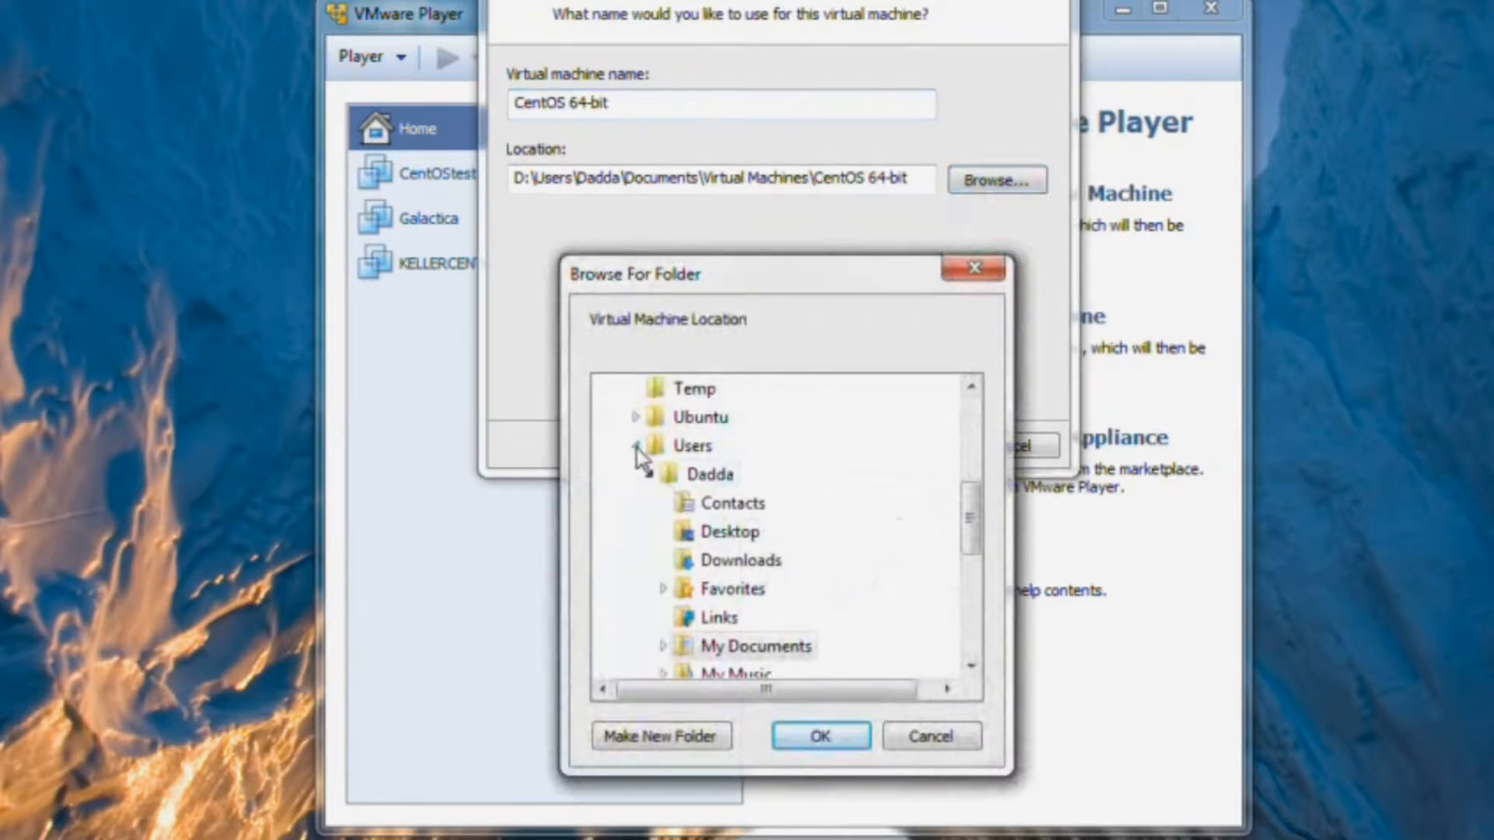
pyautogui.click(636, 446)
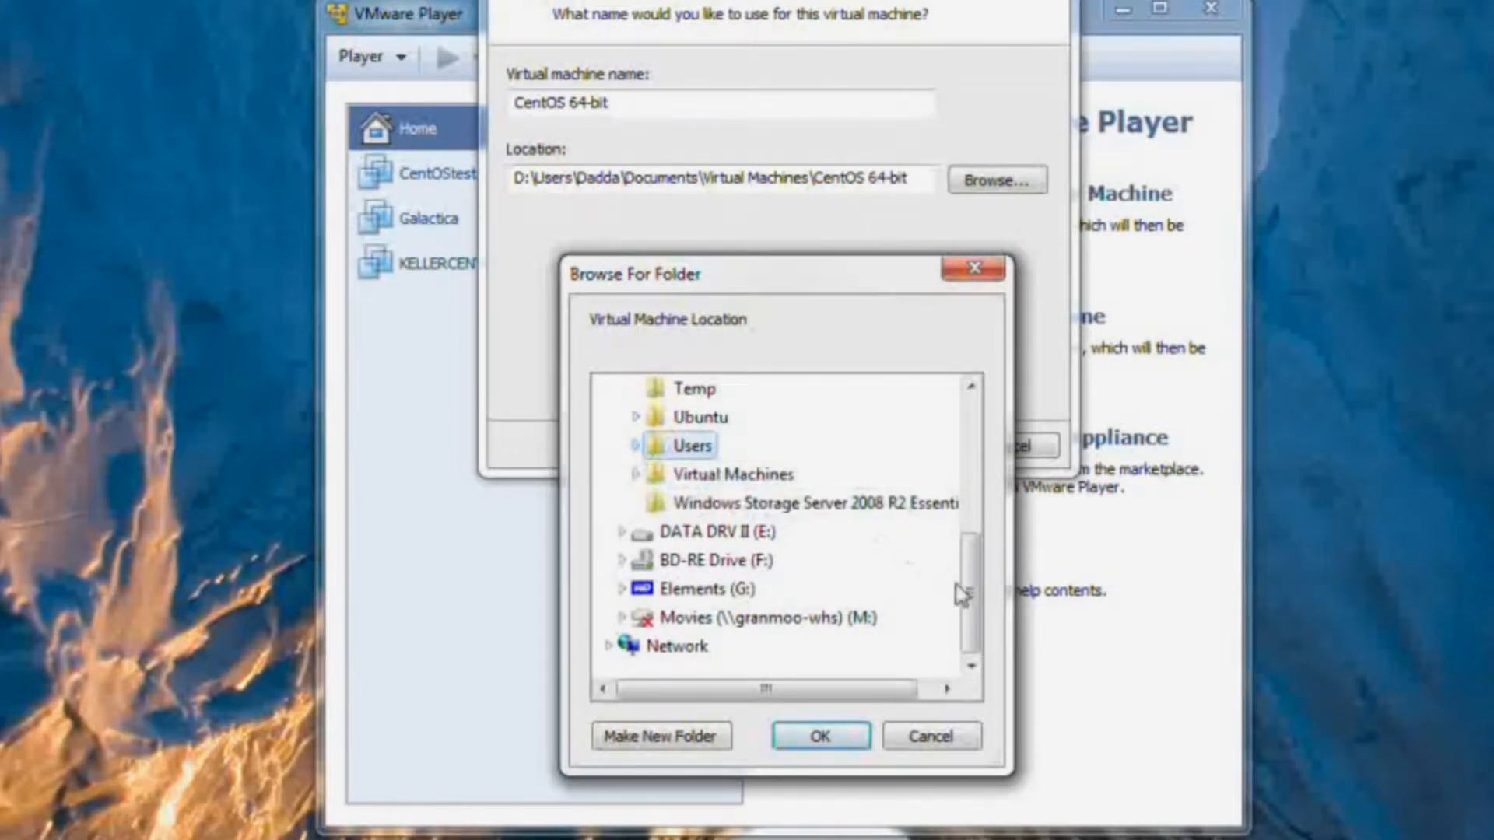
pyautogui.moveTo(973, 600); pyautogui.dragTo(971, 475)
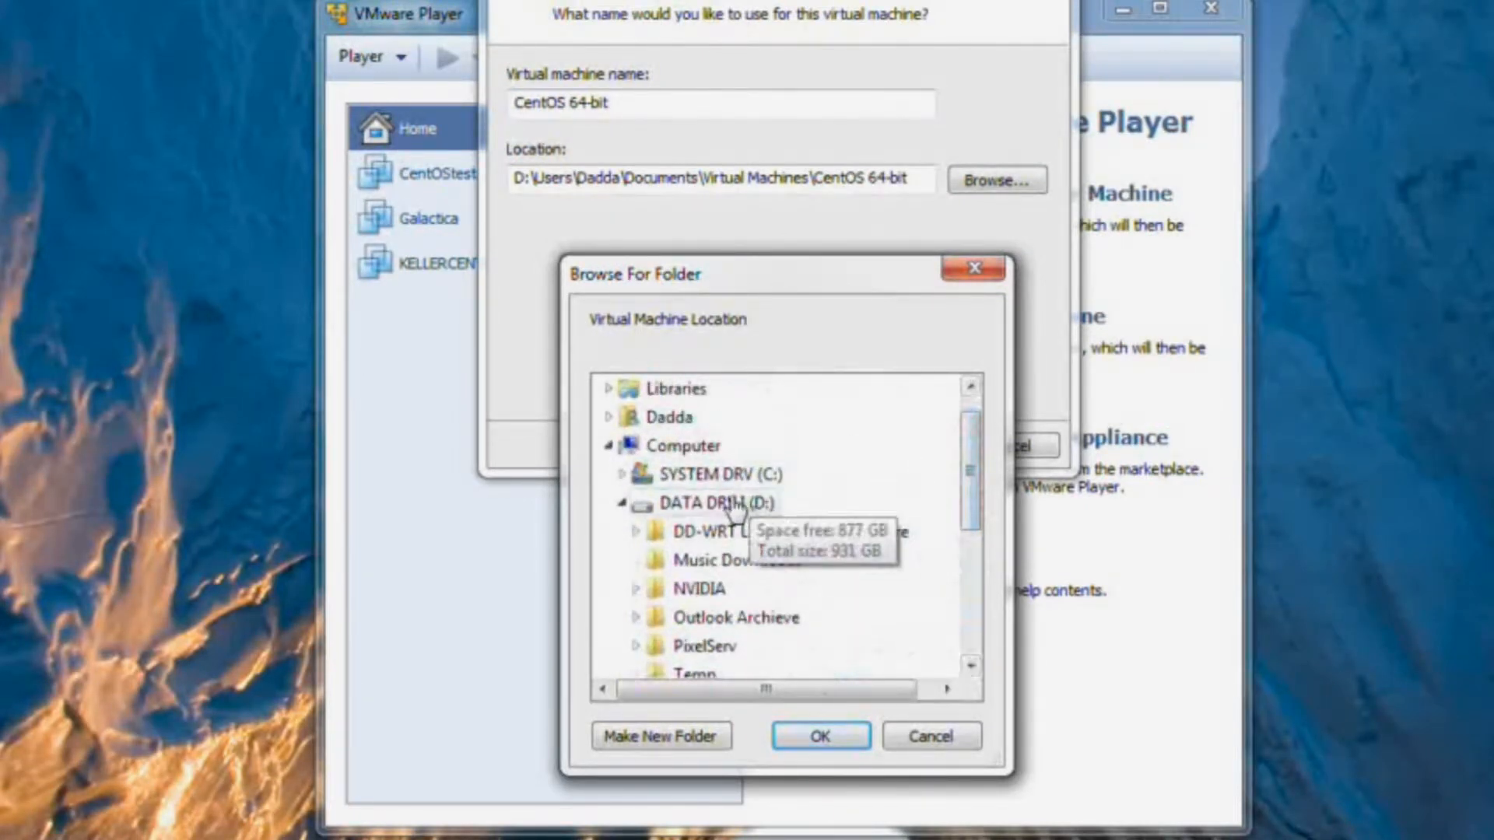
pyautogui.click(735, 506)
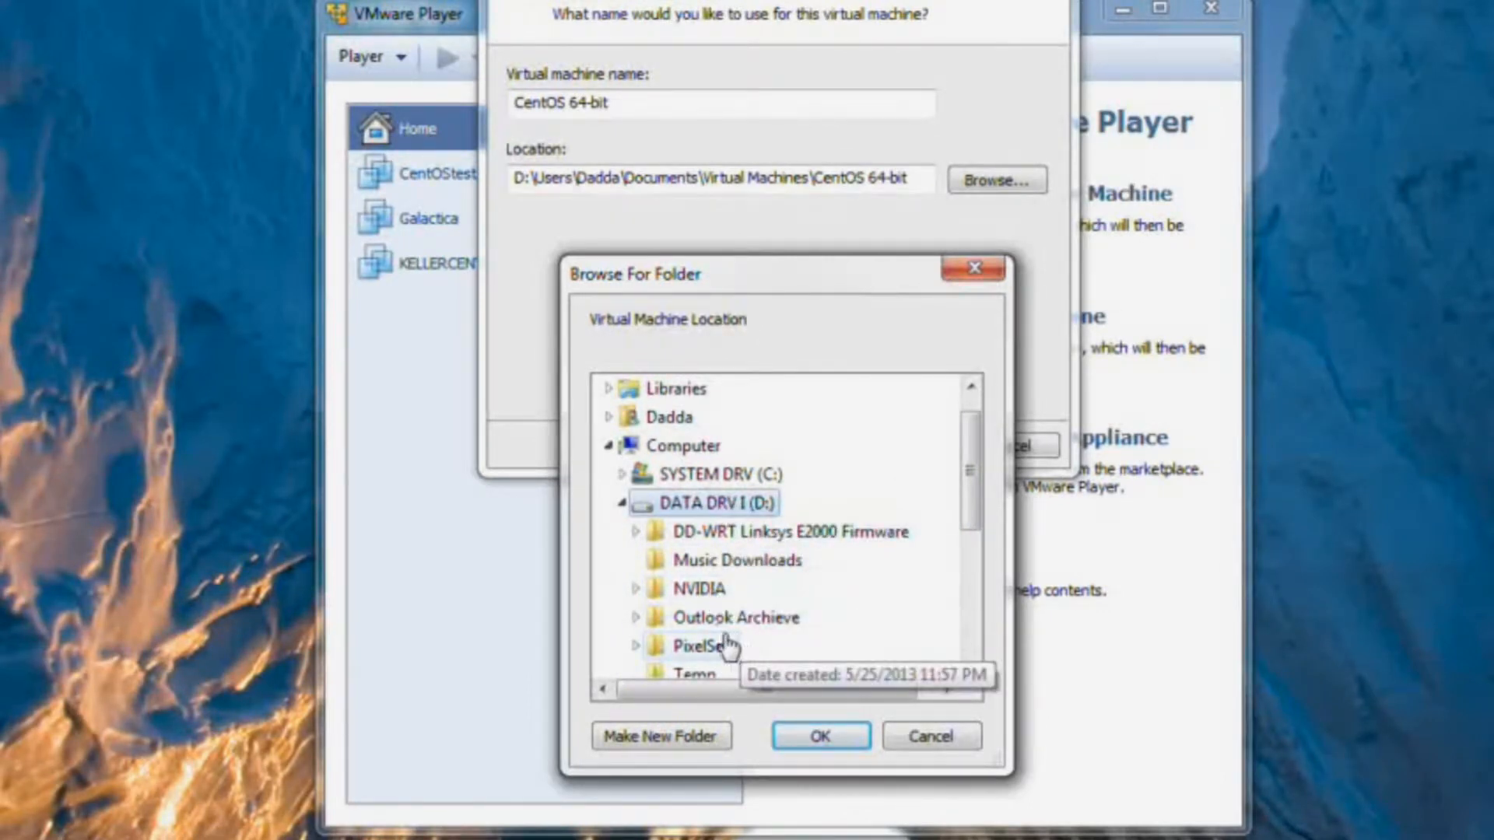
pyautogui.click(622, 503)
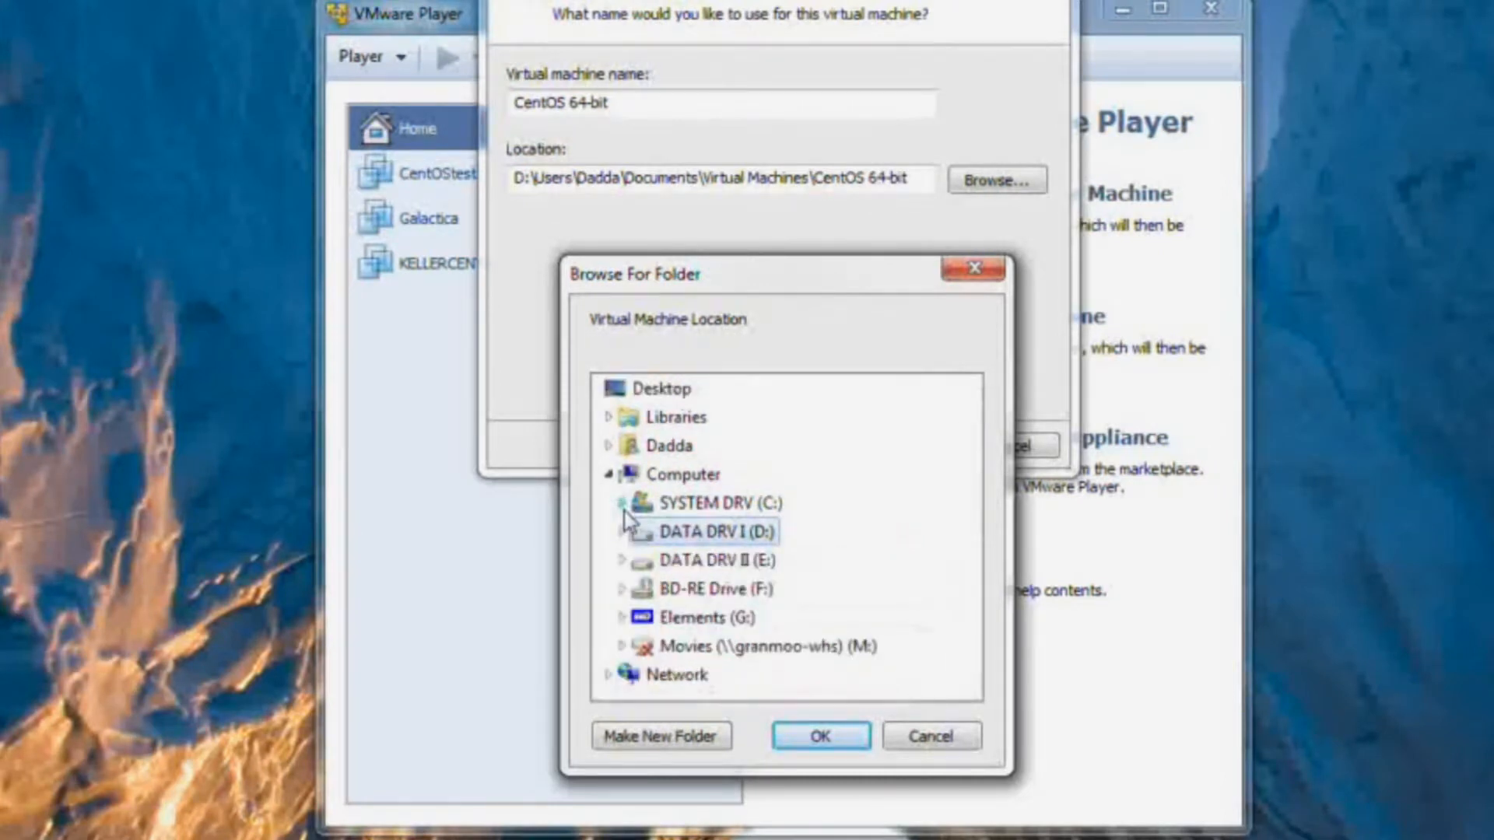
pyautogui.click(624, 561)
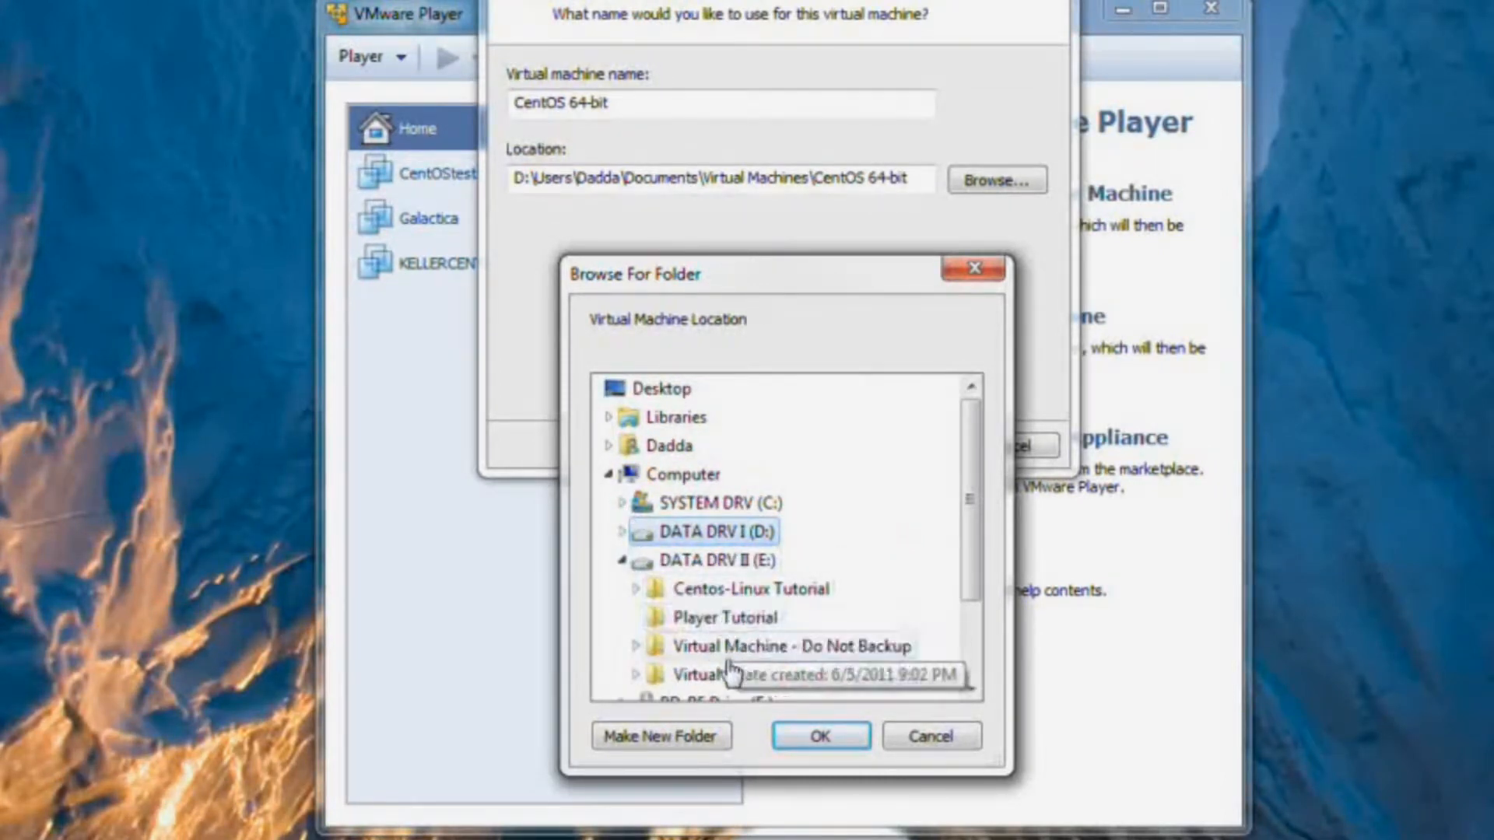
pyautogui.click(731, 652)
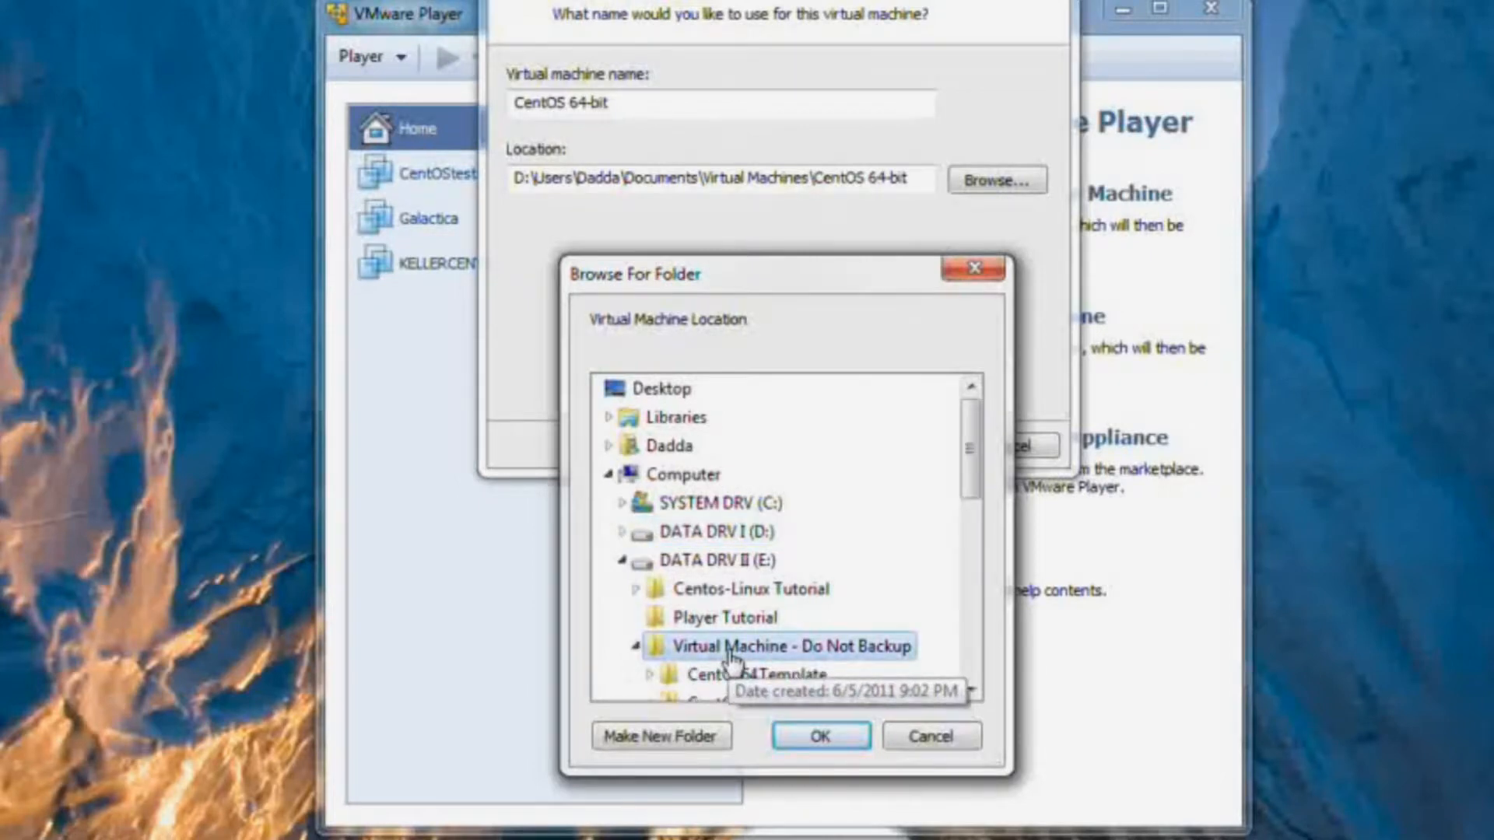
pyautogui.click(823, 735)
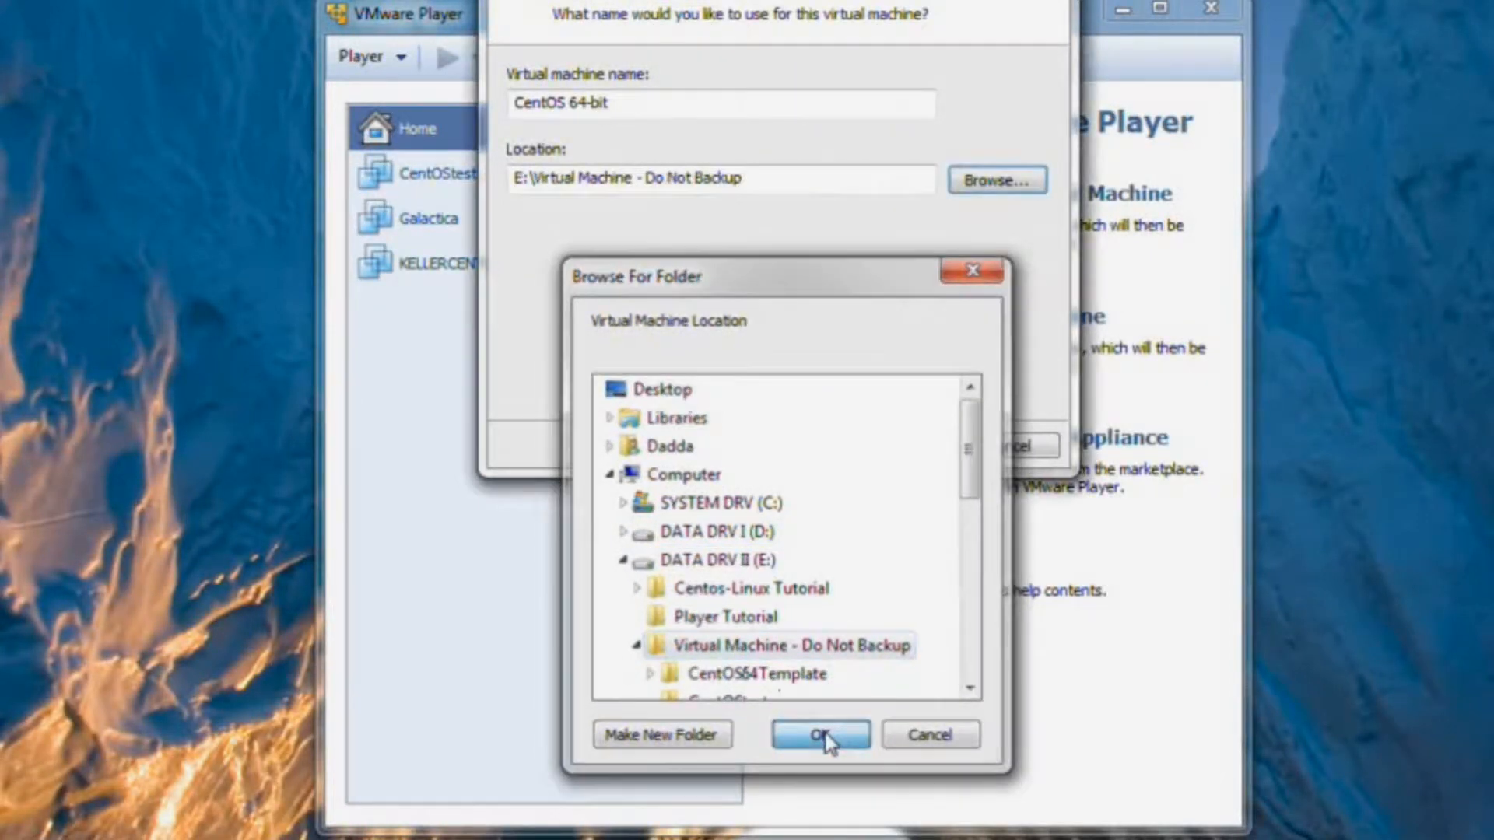
pyautogui.click(758, 174)
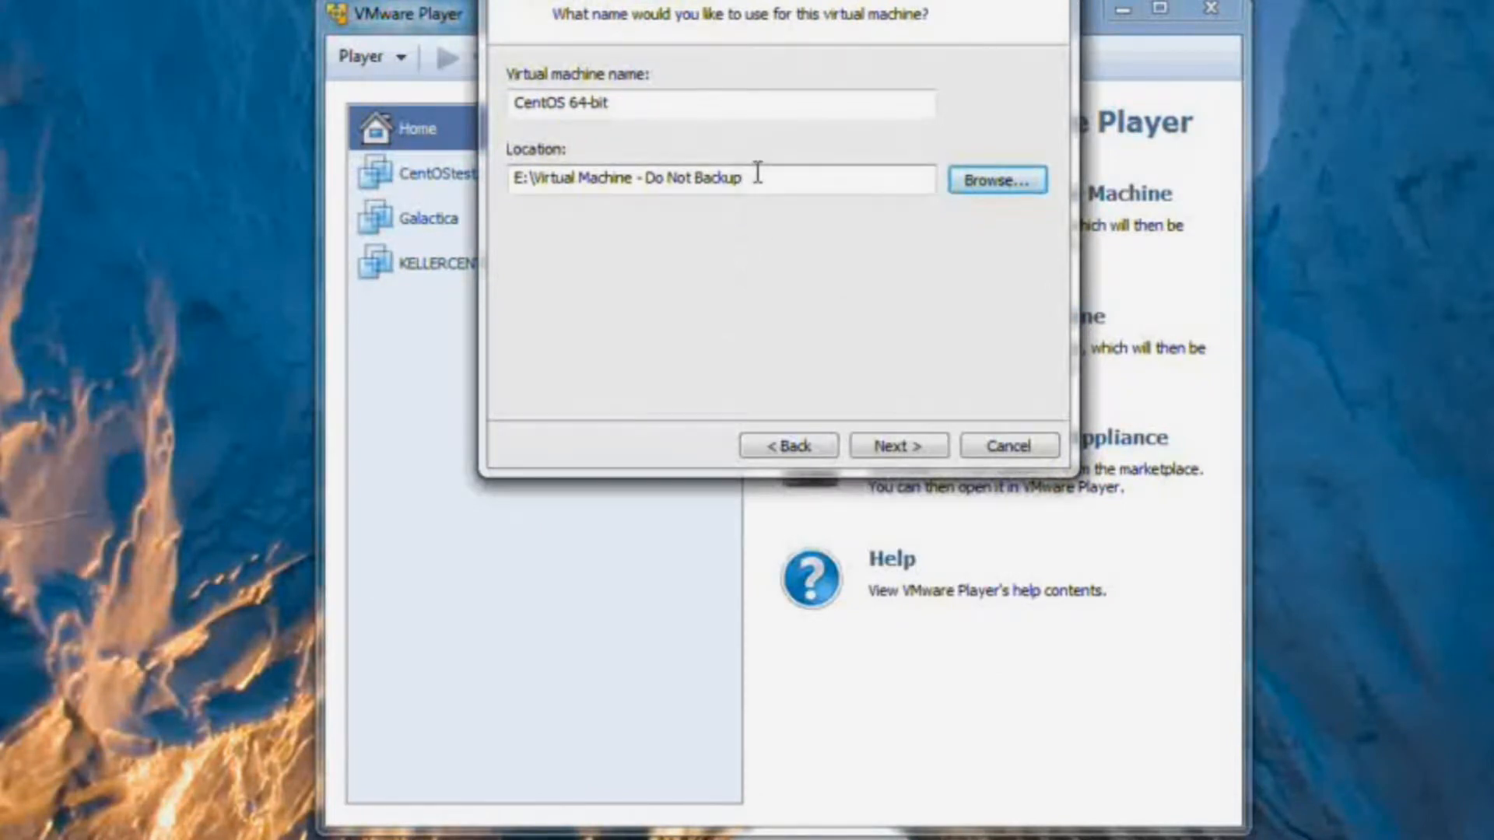
# Add a trailing backslash to the location and rename the machine to CentOSTest2.
pyautogui.write('\\')
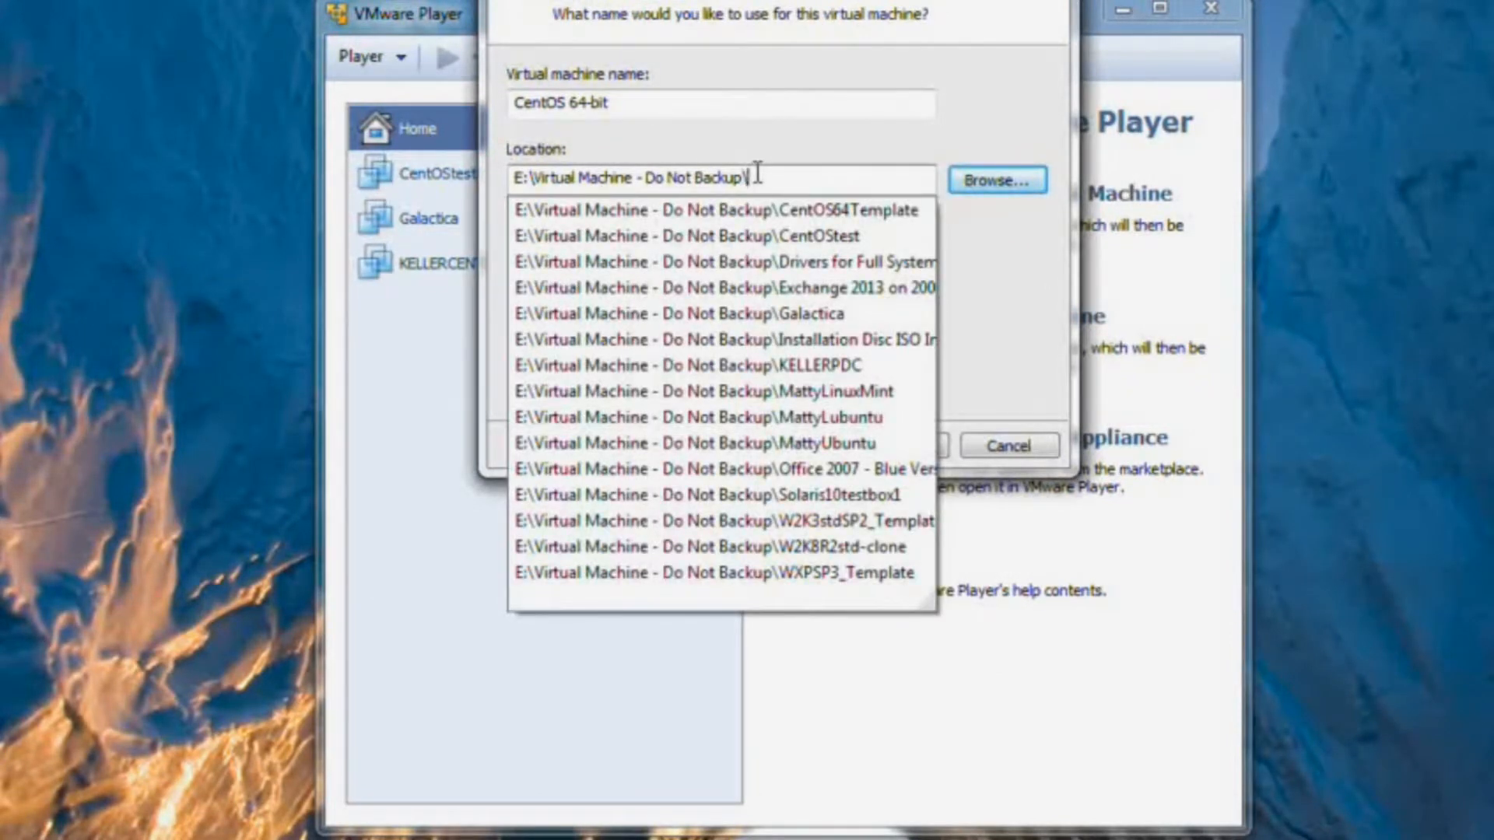
pyautogui.moveTo(631, 96); pyautogui.dragTo(565, 100)
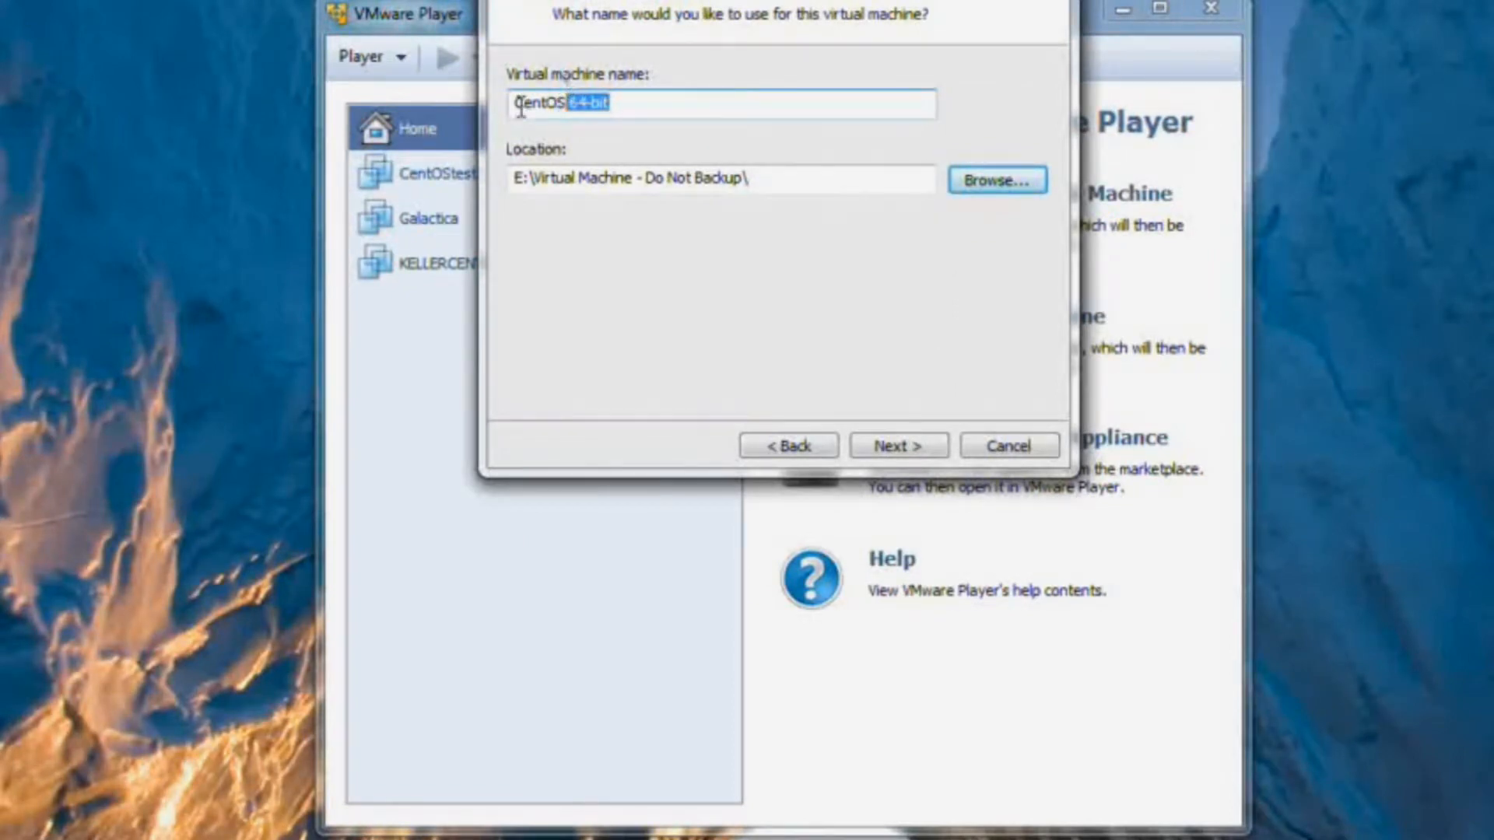
pyautogui.press('BackSpace')
pyautogui.write('Test2')
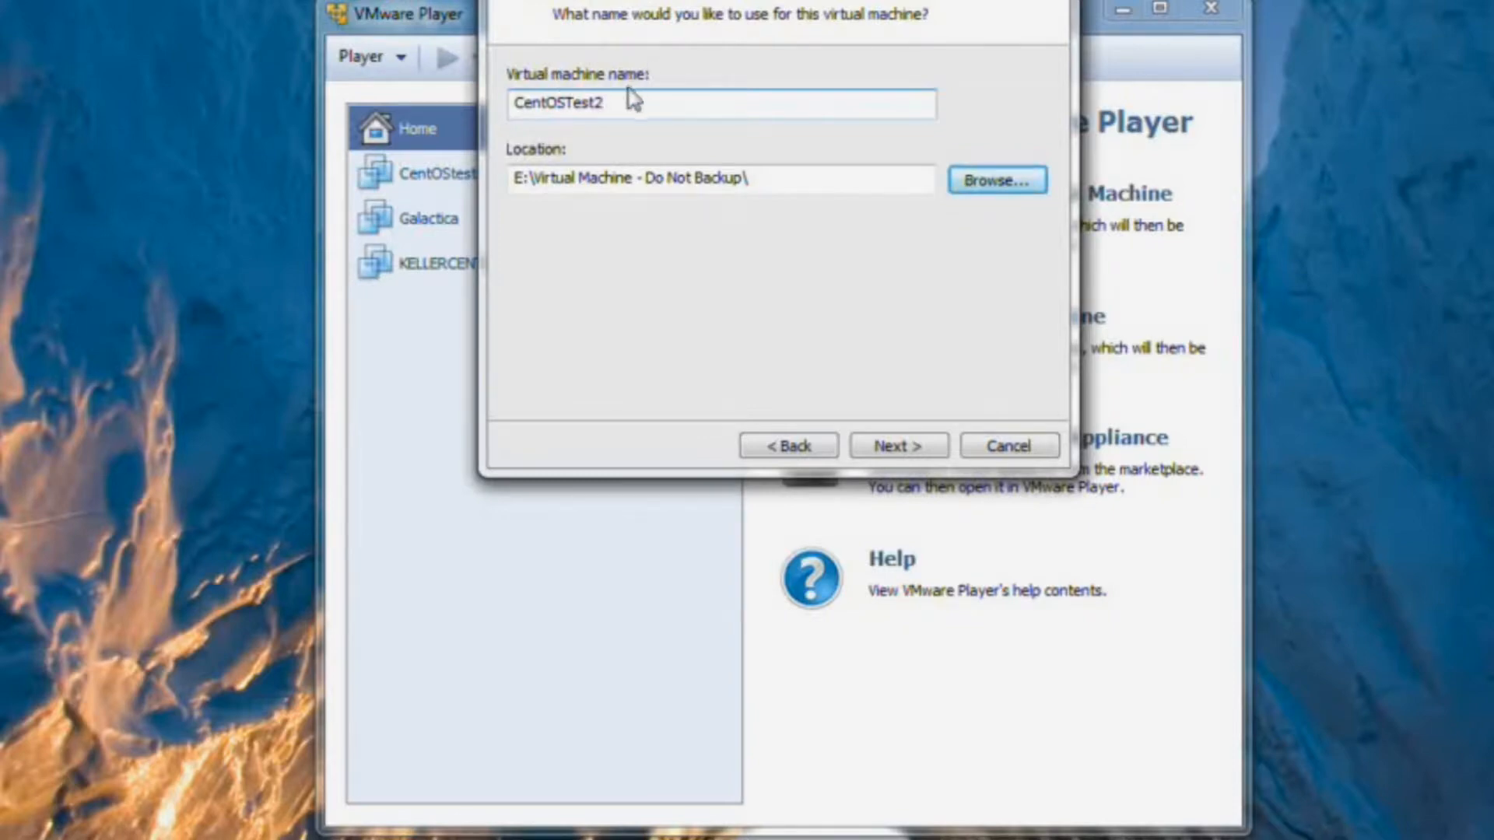
# Append CentOSTest2 to the location, giving E:\Virtual Machine - Do Not Backup\CentOSTest2.
pyautogui.moveTo(610, 103); pyautogui.dragTo(508, 101)
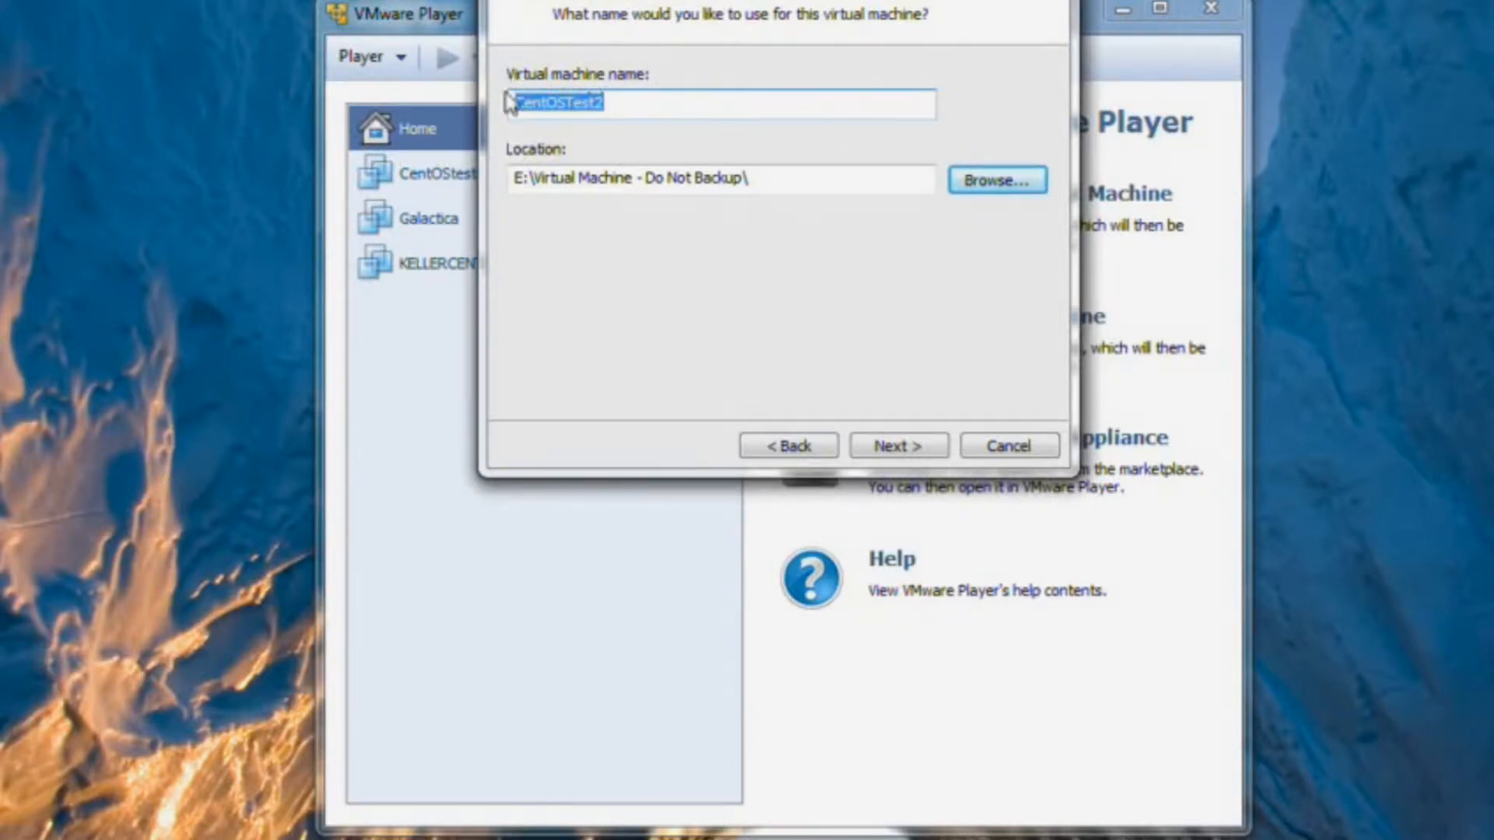
pyautogui.rightClick(576, 113)
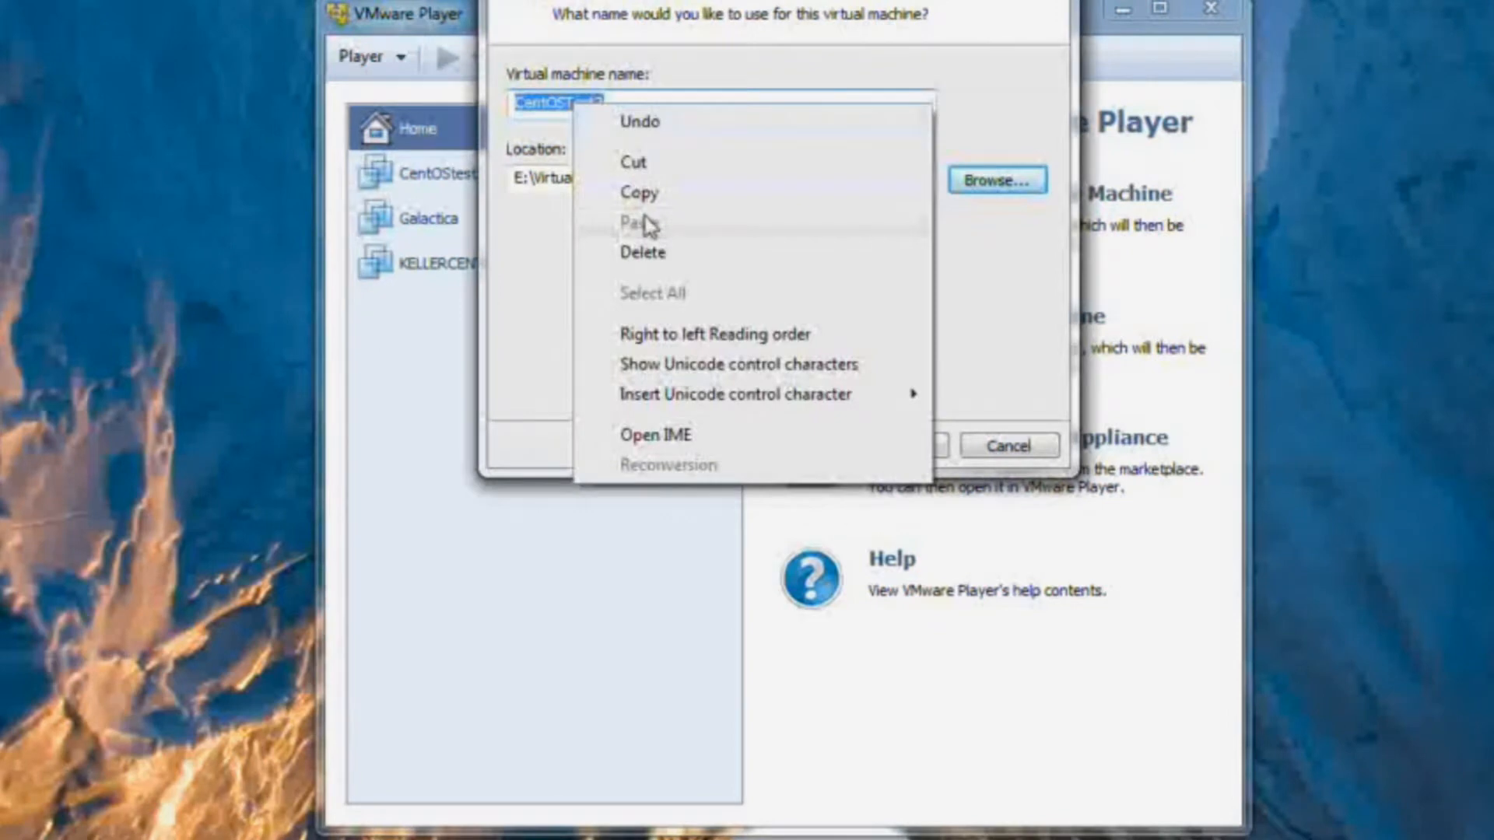
pyautogui.click(644, 201)
pyautogui.click(749, 185)
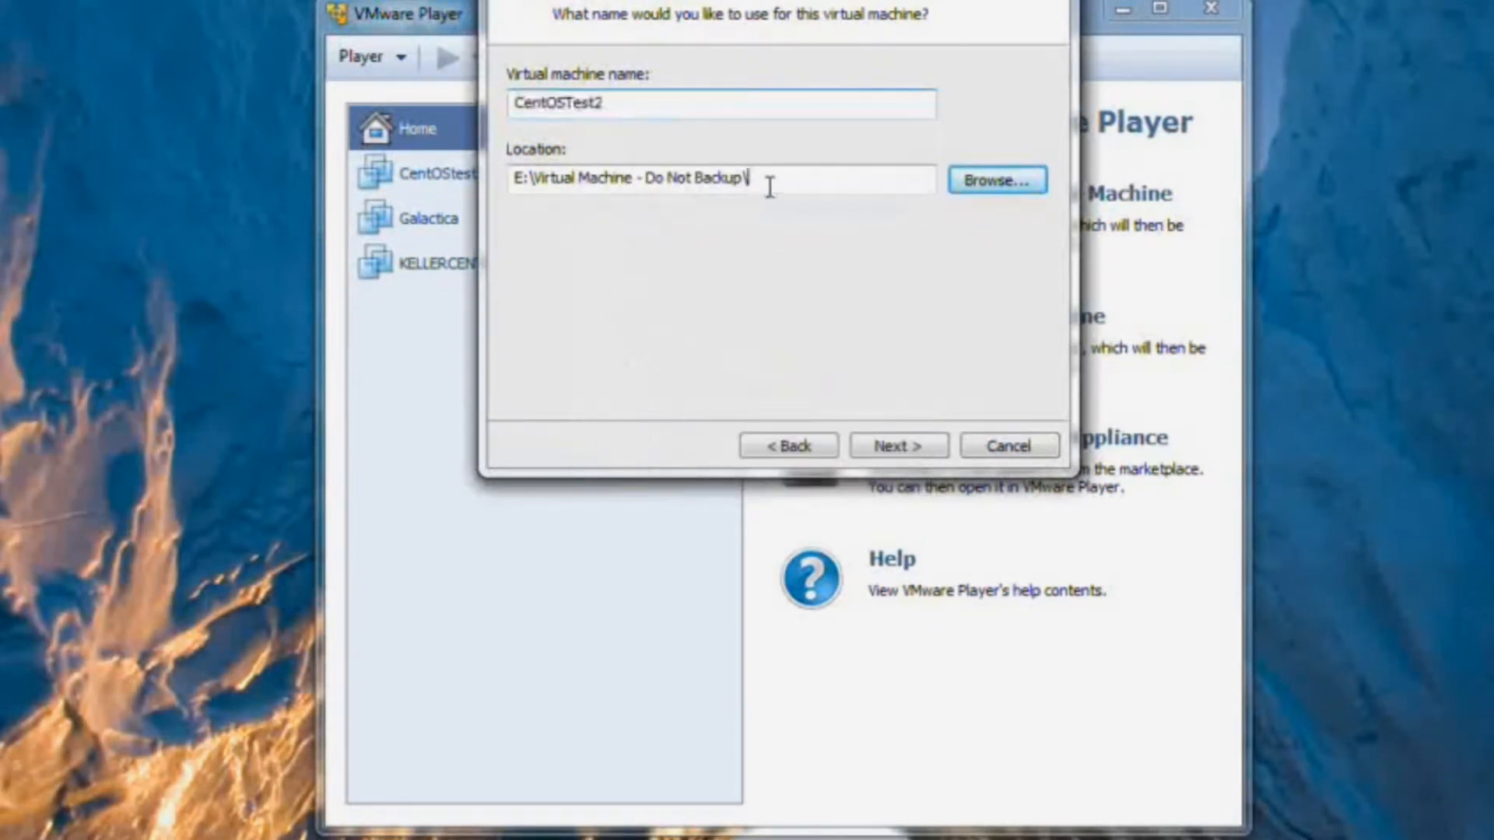
pyautogui.rightClick(775, 178)
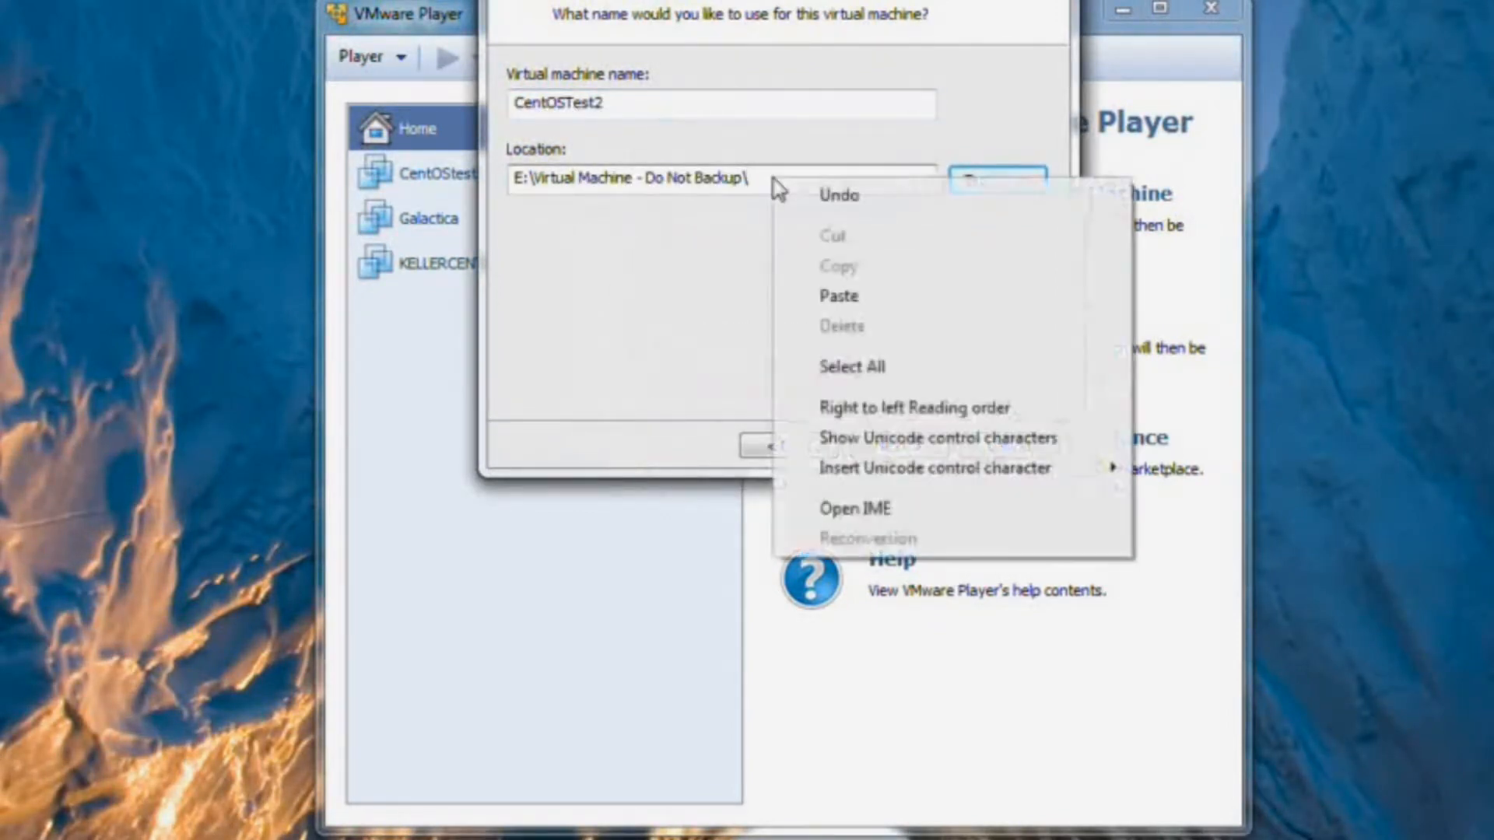
pyautogui.click(827, 291)
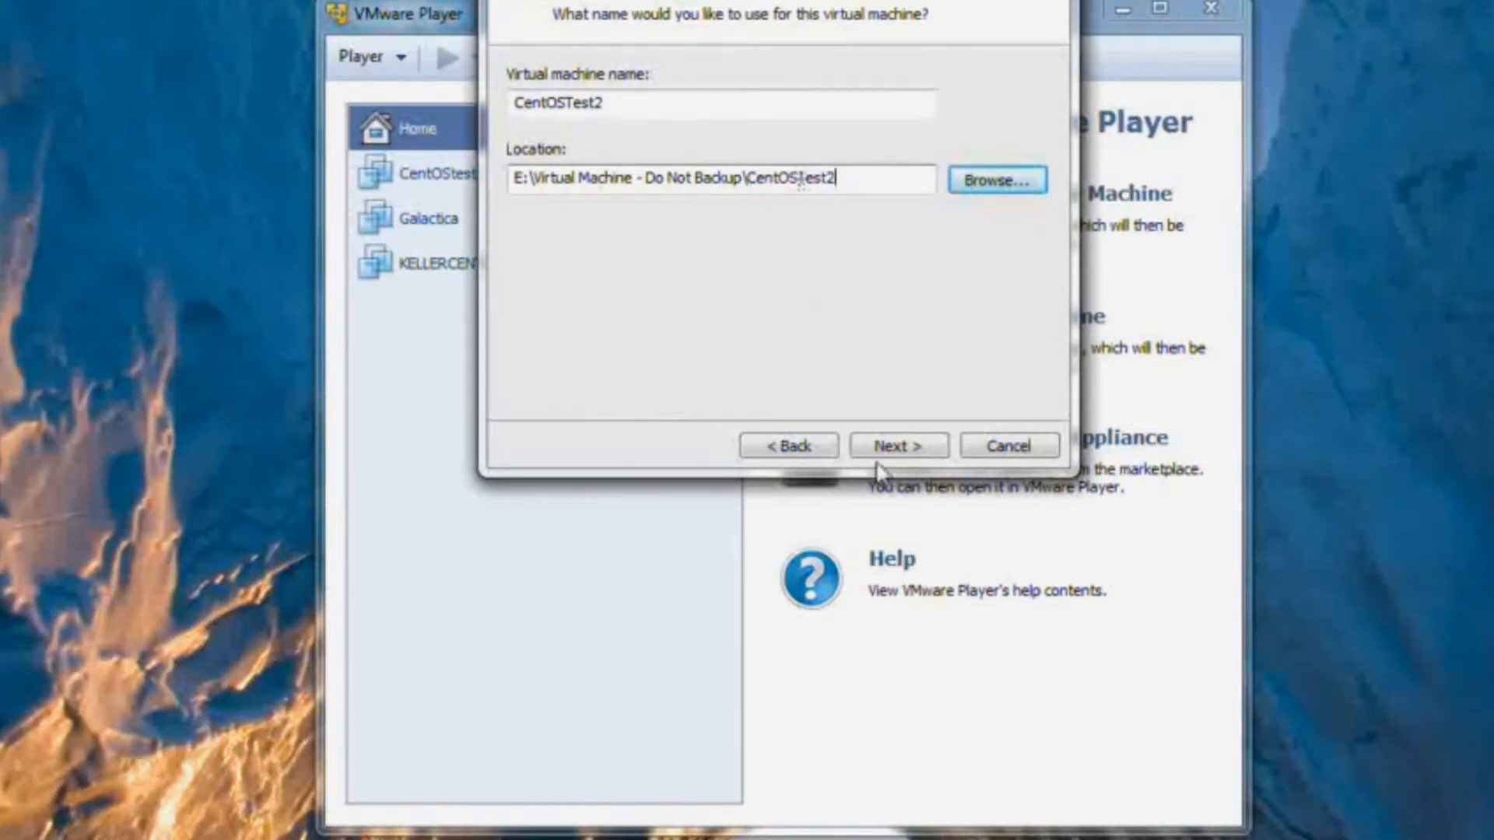
pyautogui.click(906, 464)
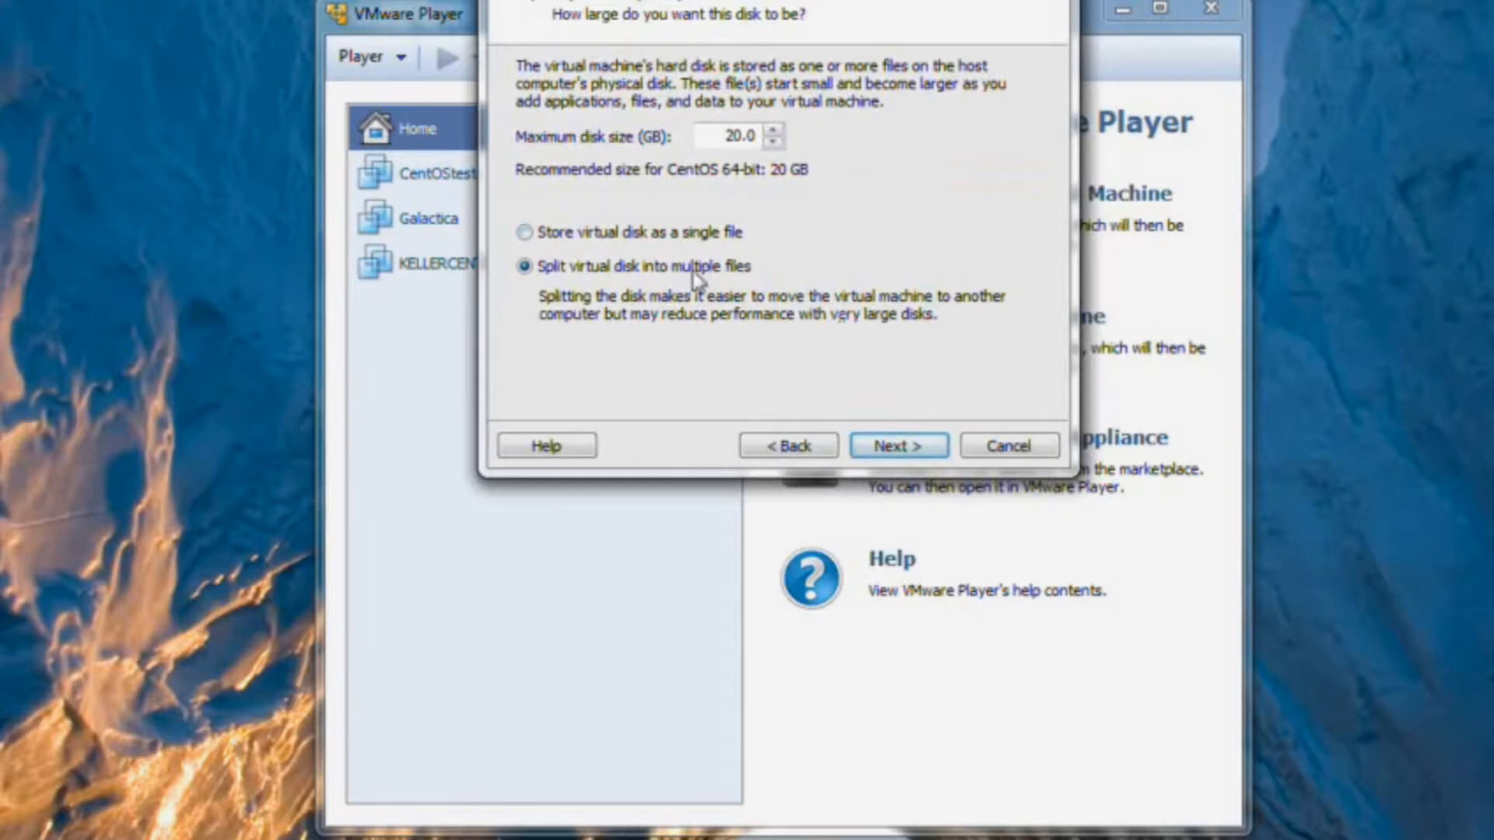
# Store the virtual disk as a single file with a 40 GB maximum size.
pyautogui.click(525, 236)
pyautogui.press('BackSpace')
pyautogui.write('4')
pyautogui.click(878, 451)
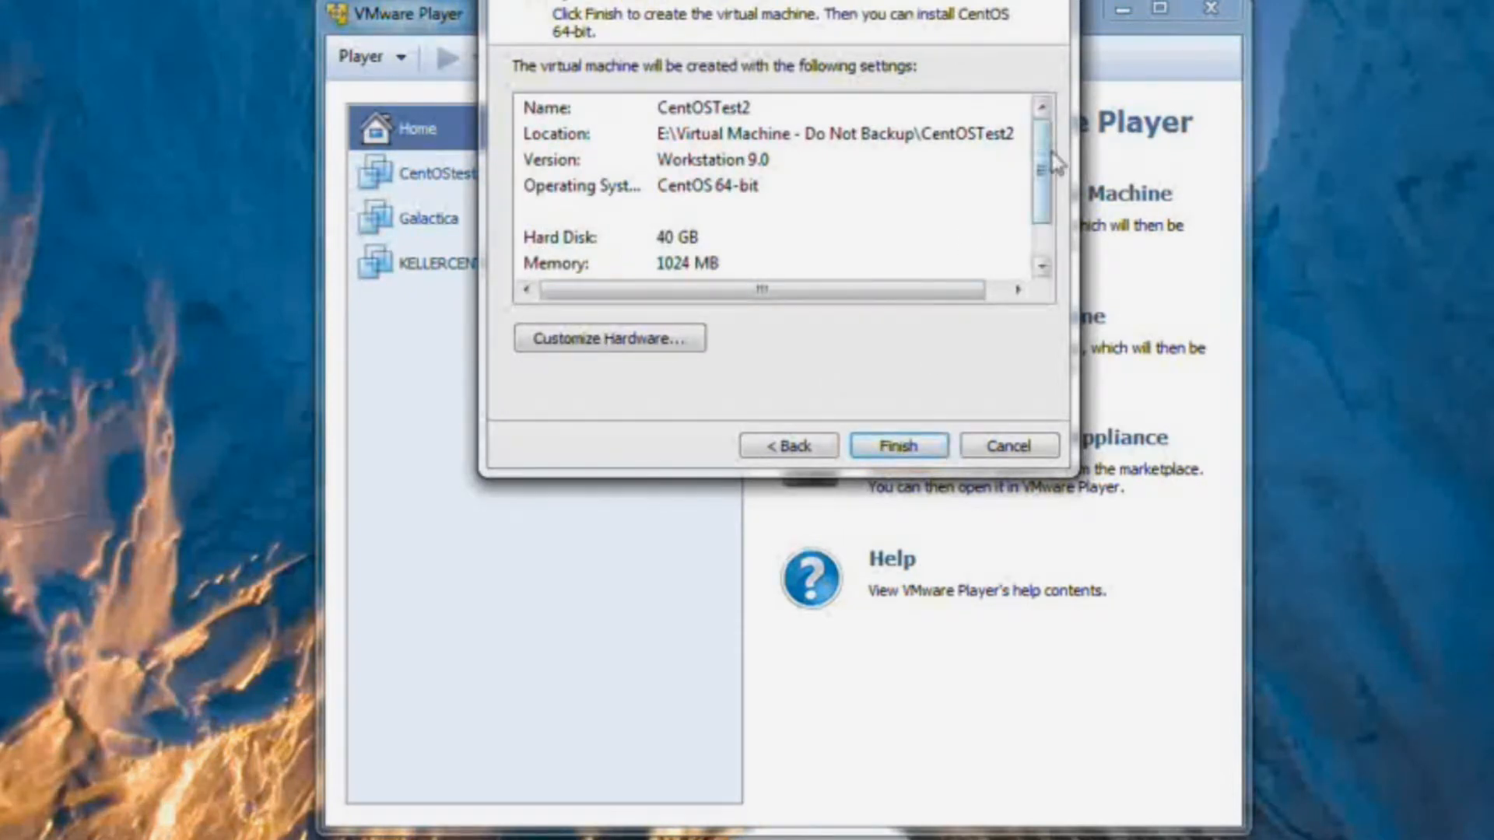
# In Customize Hardware set memory to 1536 MB, then view the New CD/DVD settings.
pyautogui.moveTo(1043, 160)
pyautogui.mouseDown()
pyautogui.moveTo(1053, 220)
pyautogui.moveTo(1043, 140)
pyautogui.mouseUp()
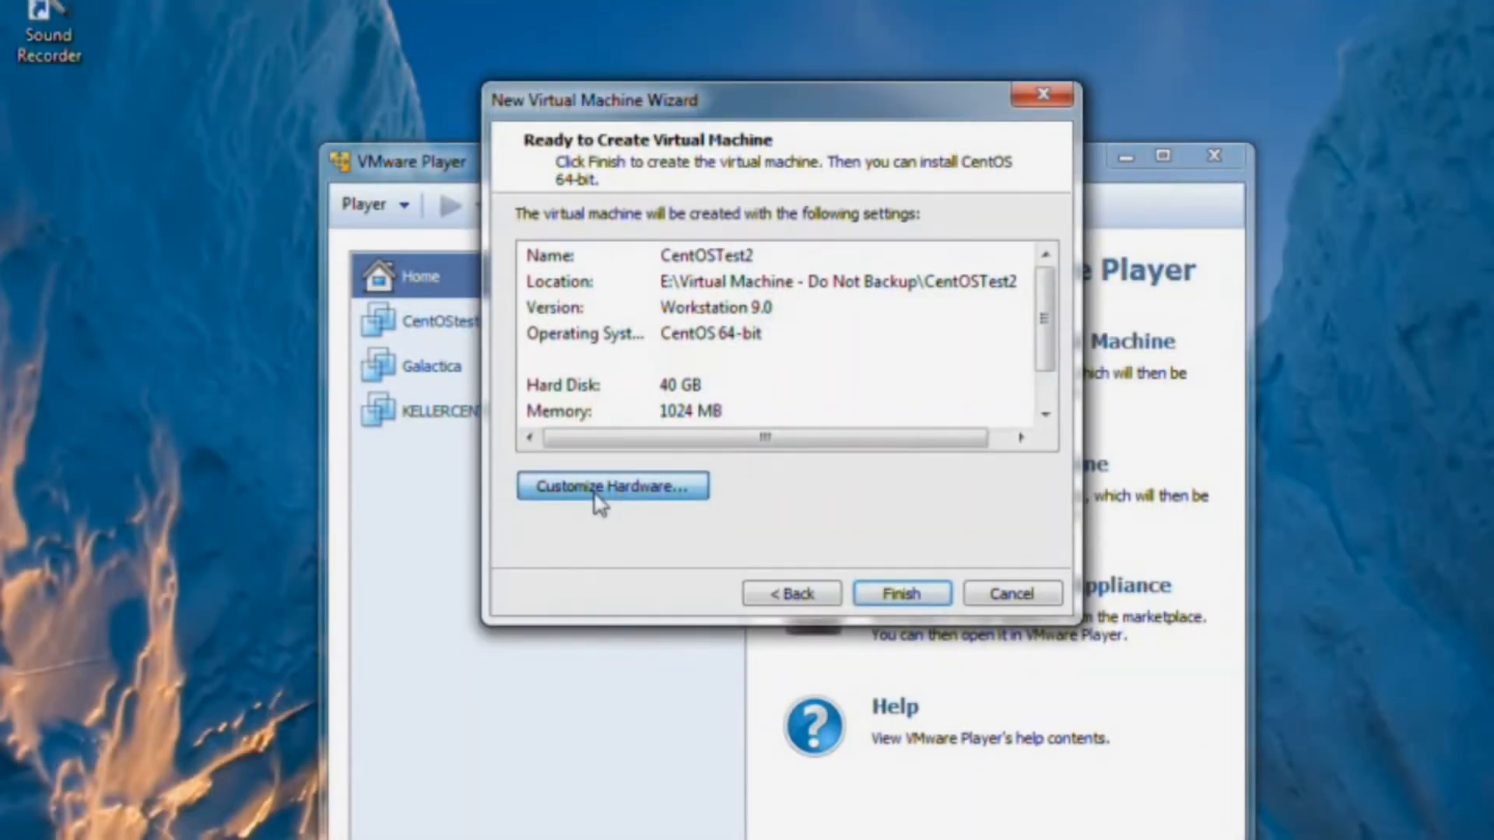
pyautogui.click(595, 490)
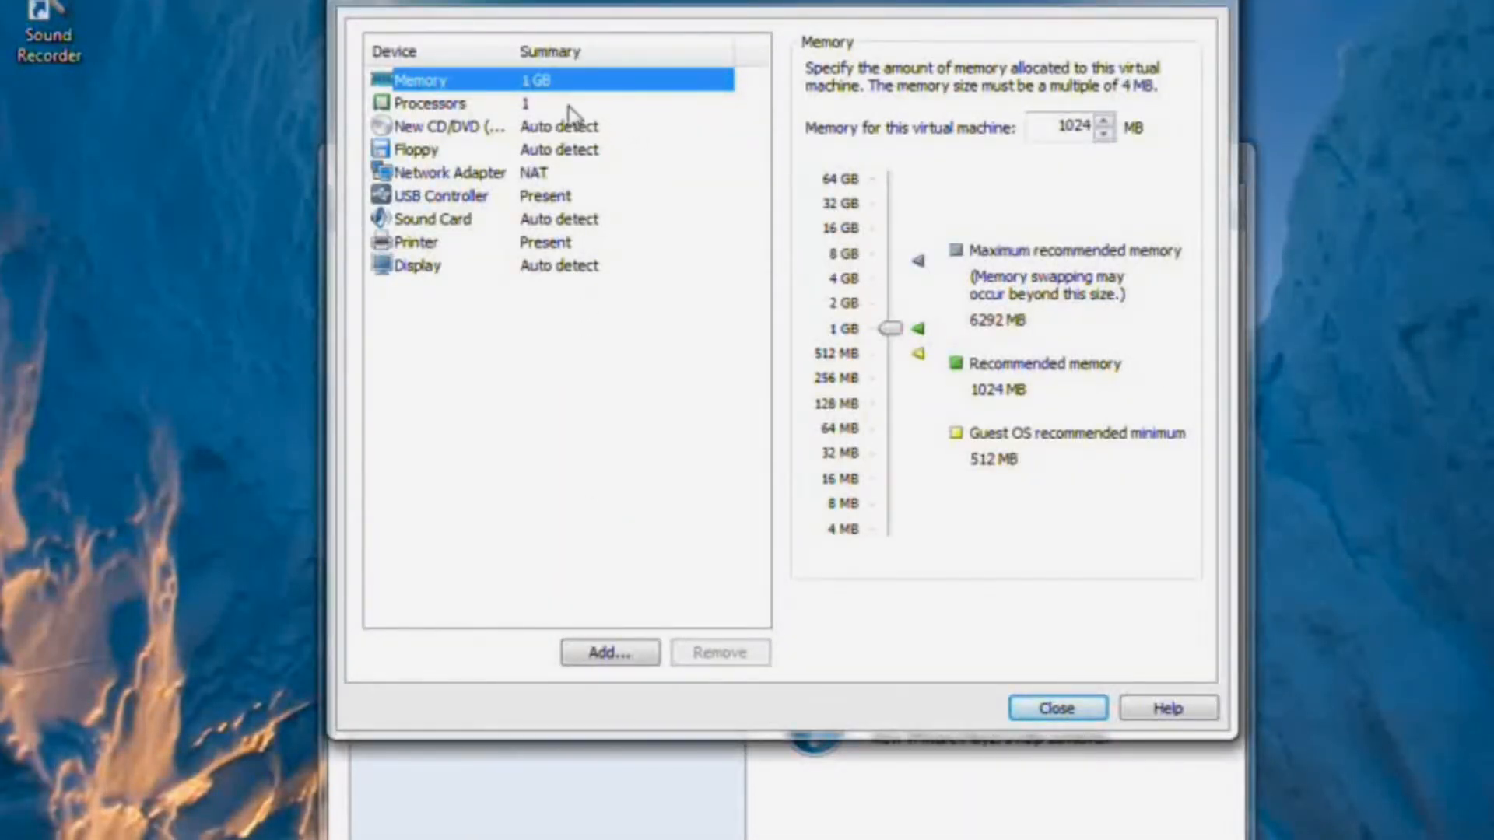
pyautogui.click(1078, 132)
pyautogui.press('BackSpace')
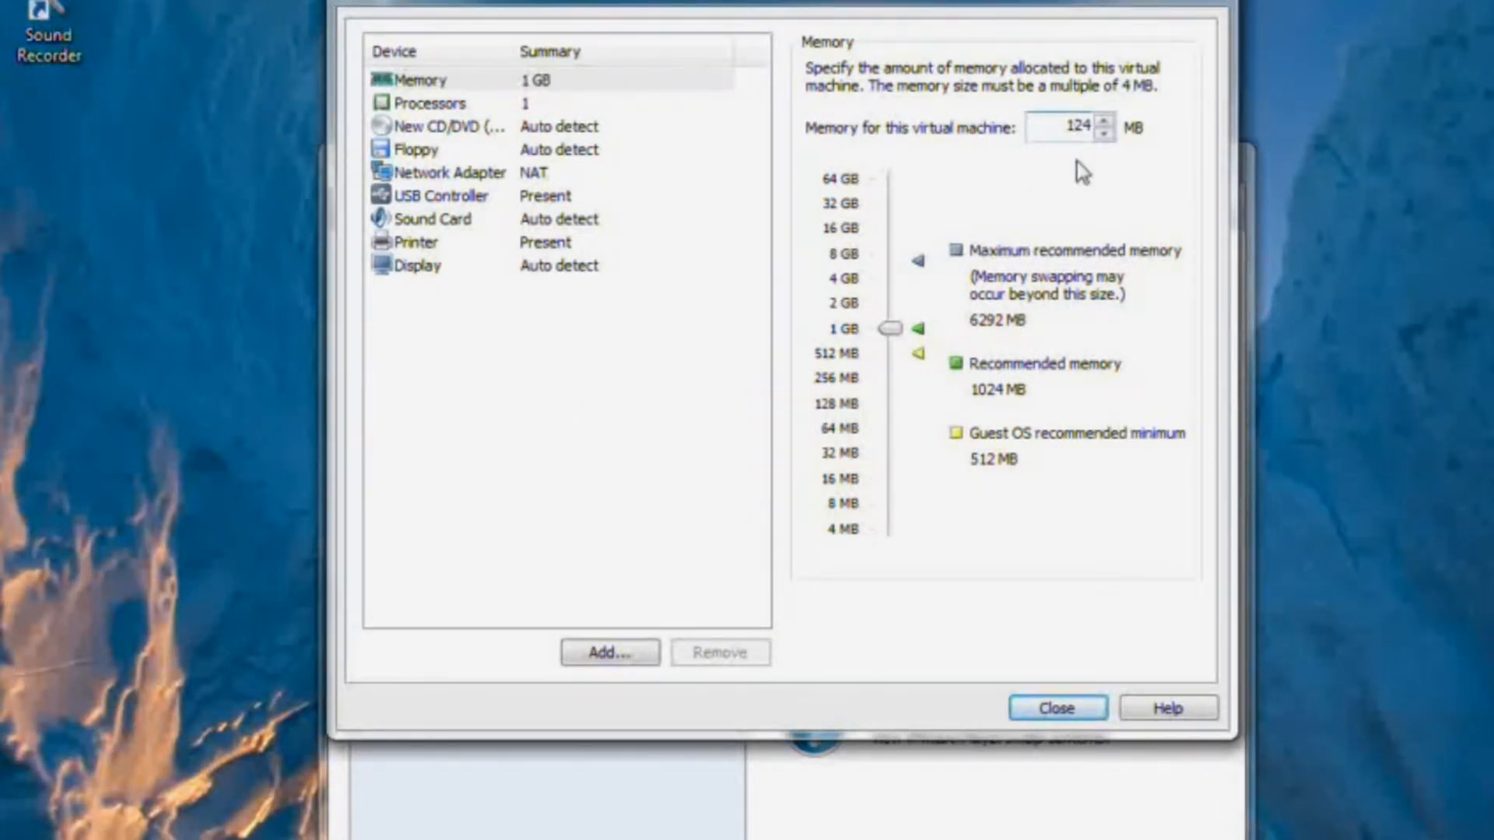
pyautogui.write('5')
pyautogui.press('Delete')
pyautogui.write('3')
pyautogui.press('Right')
pyautogui.press('BackSpace')
pyautogui.write('6')
pyautogui.click(414, 109)
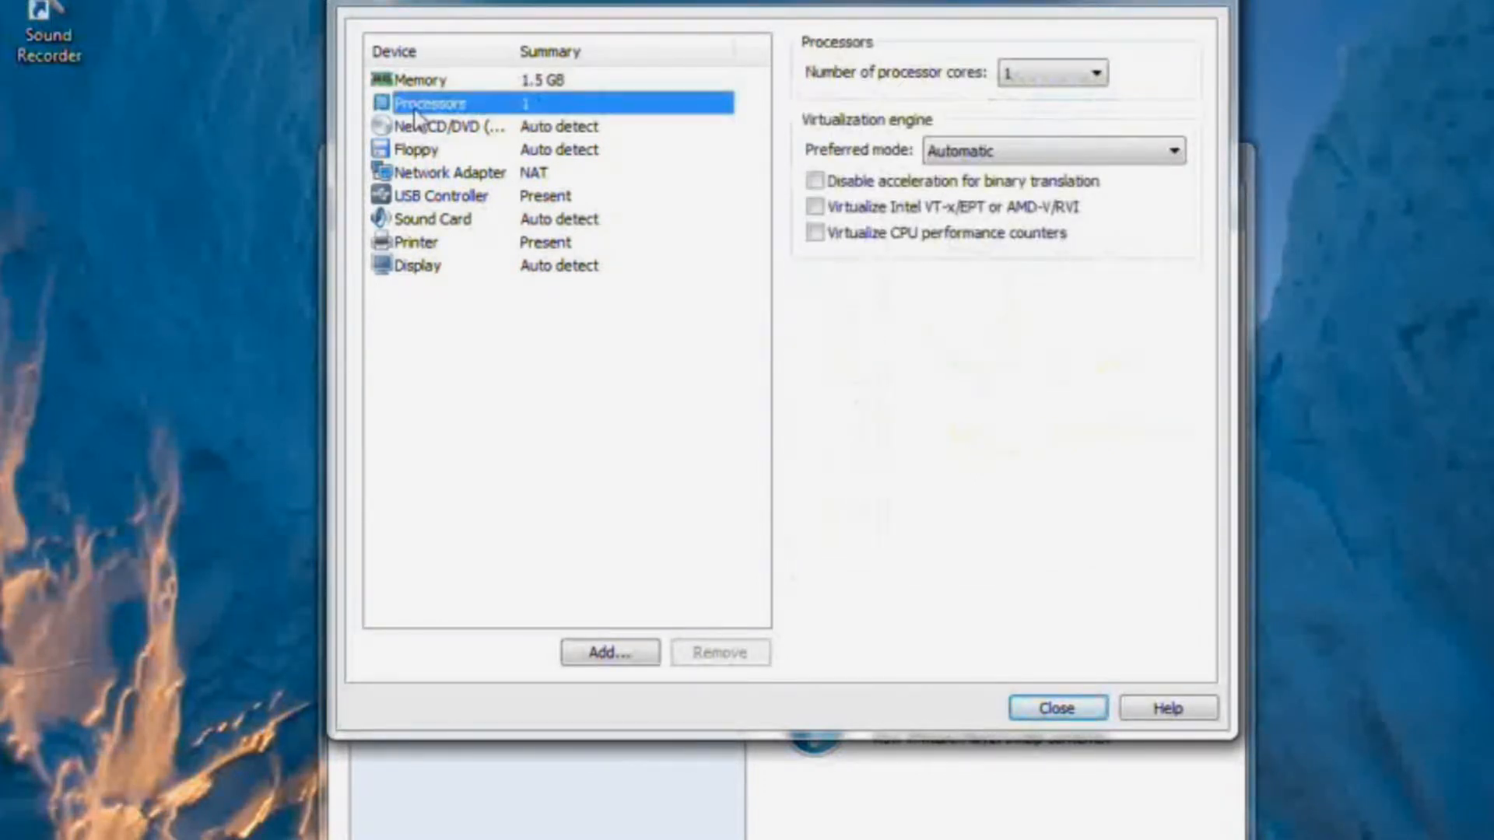
pyautogui.click(451, 130)
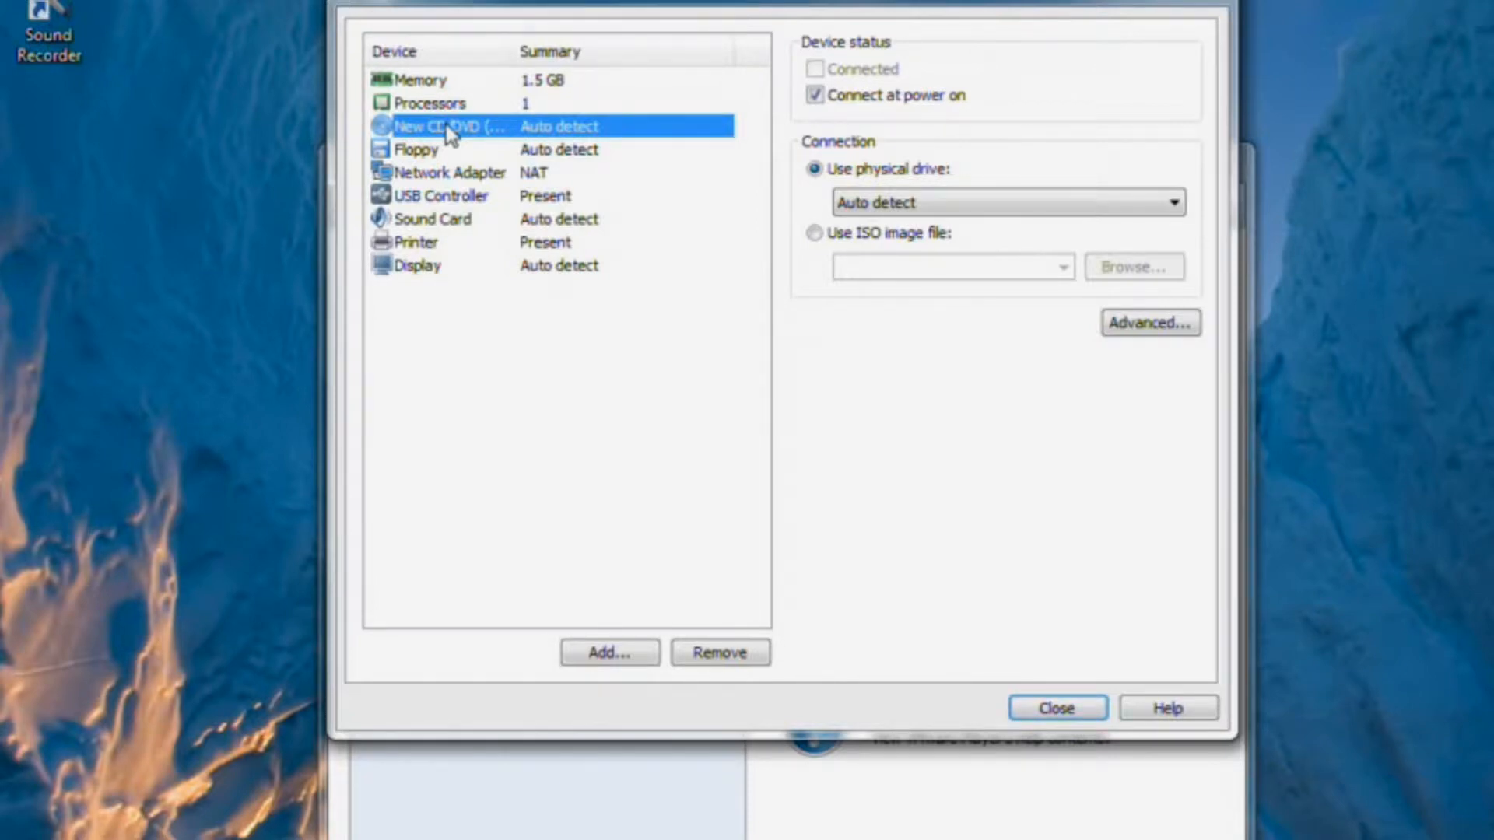
# Point the CD/DVD drive at the CentOS-6.4-x86_64-bin-DVD1.iso image file.
pyautogui.click(816, 233)
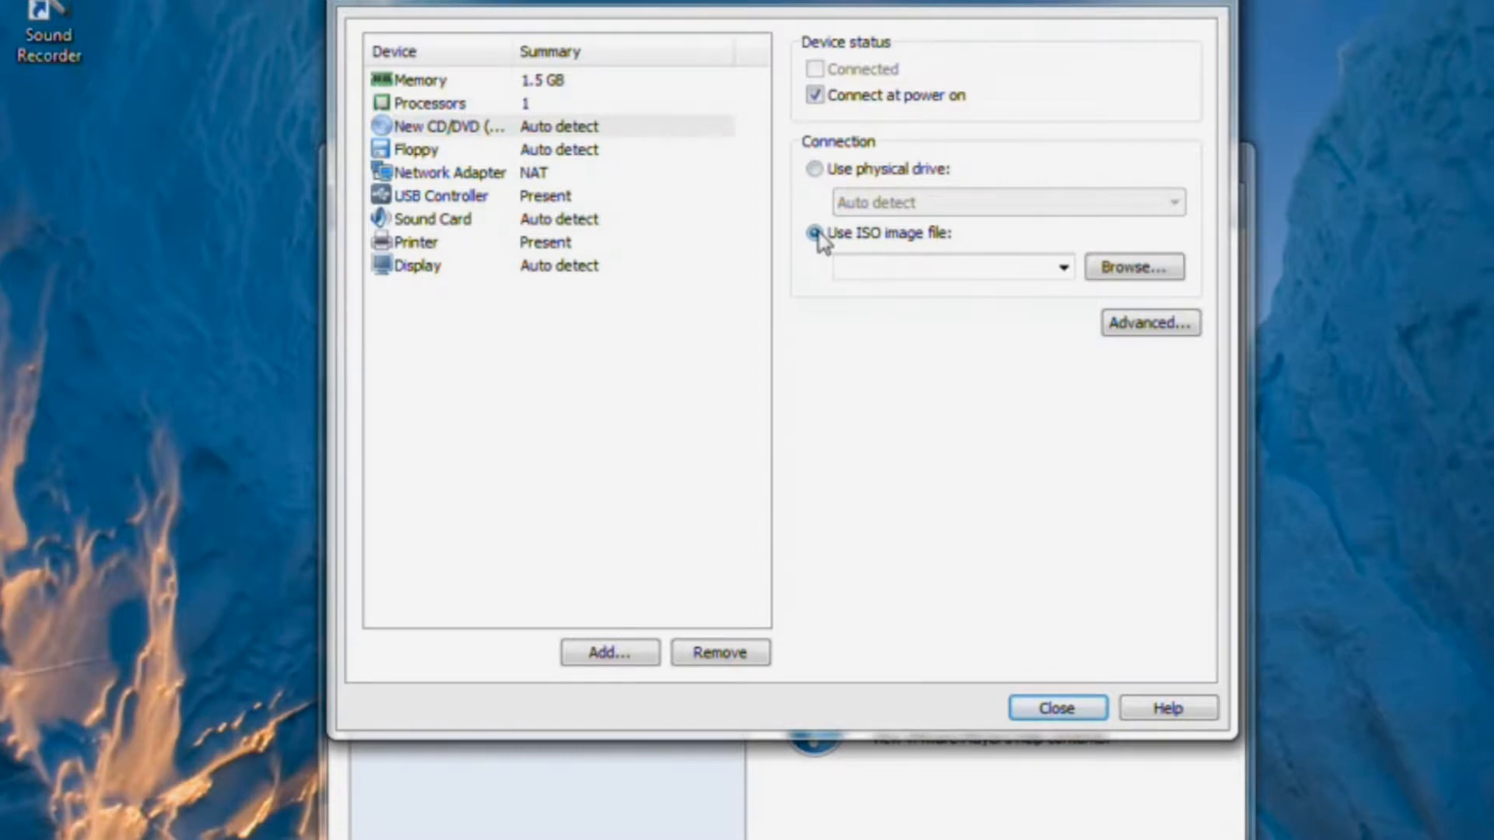
pyautogui.click(1127, 268)
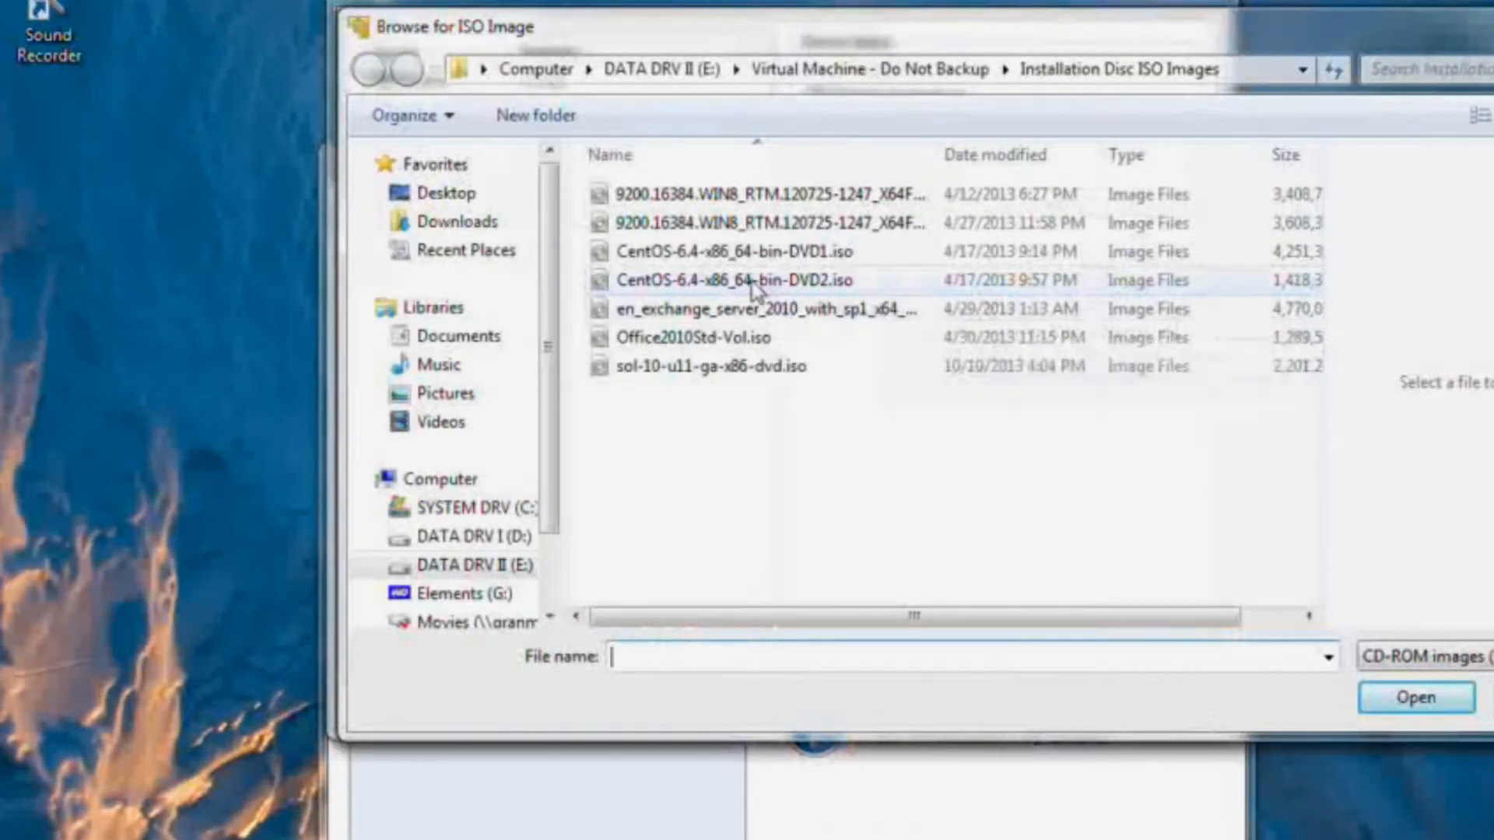
pyautogui.click(745, 254)
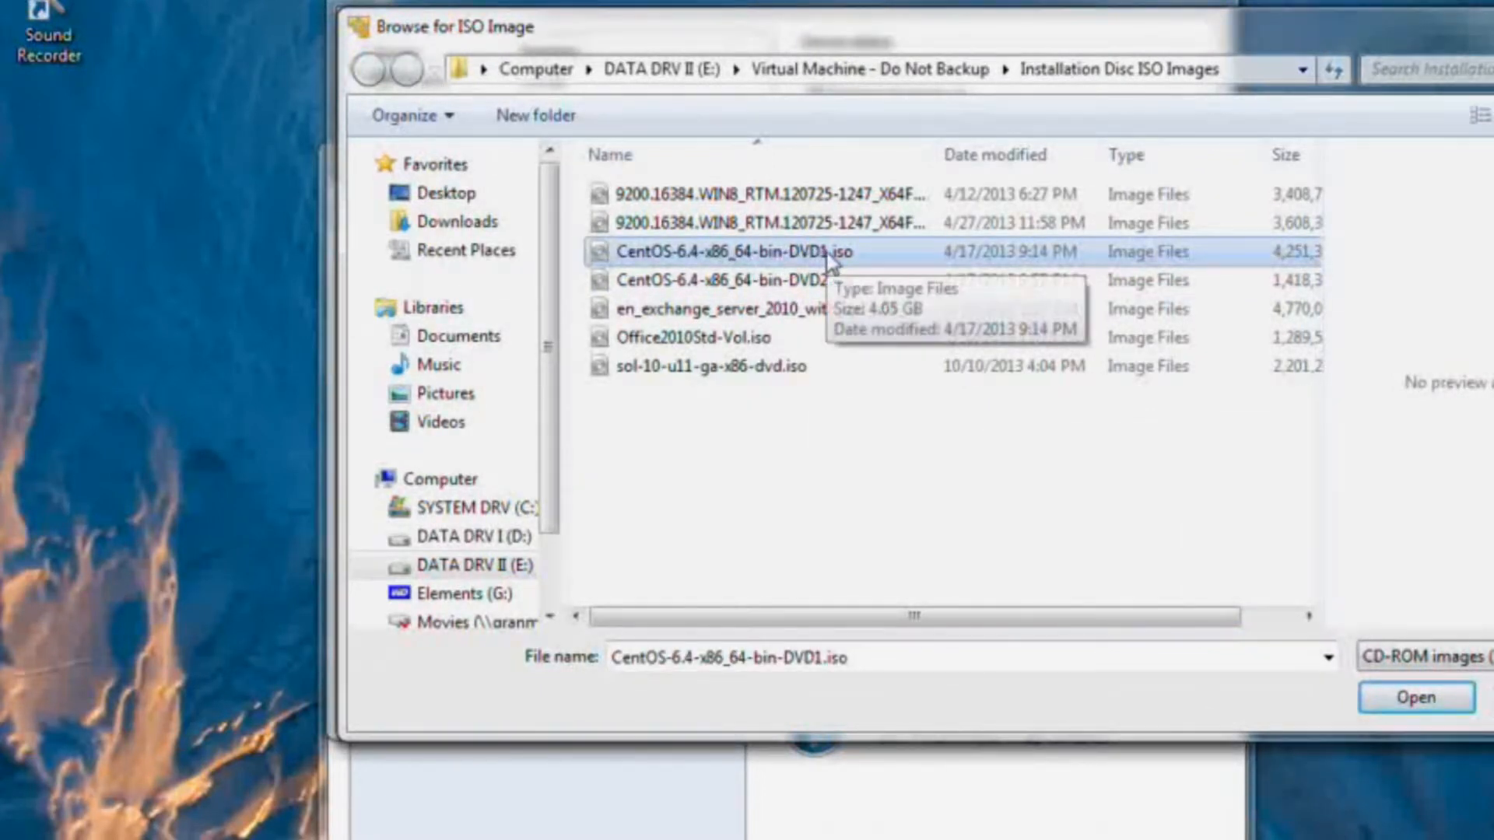
pyautogui.click(1416, 698)
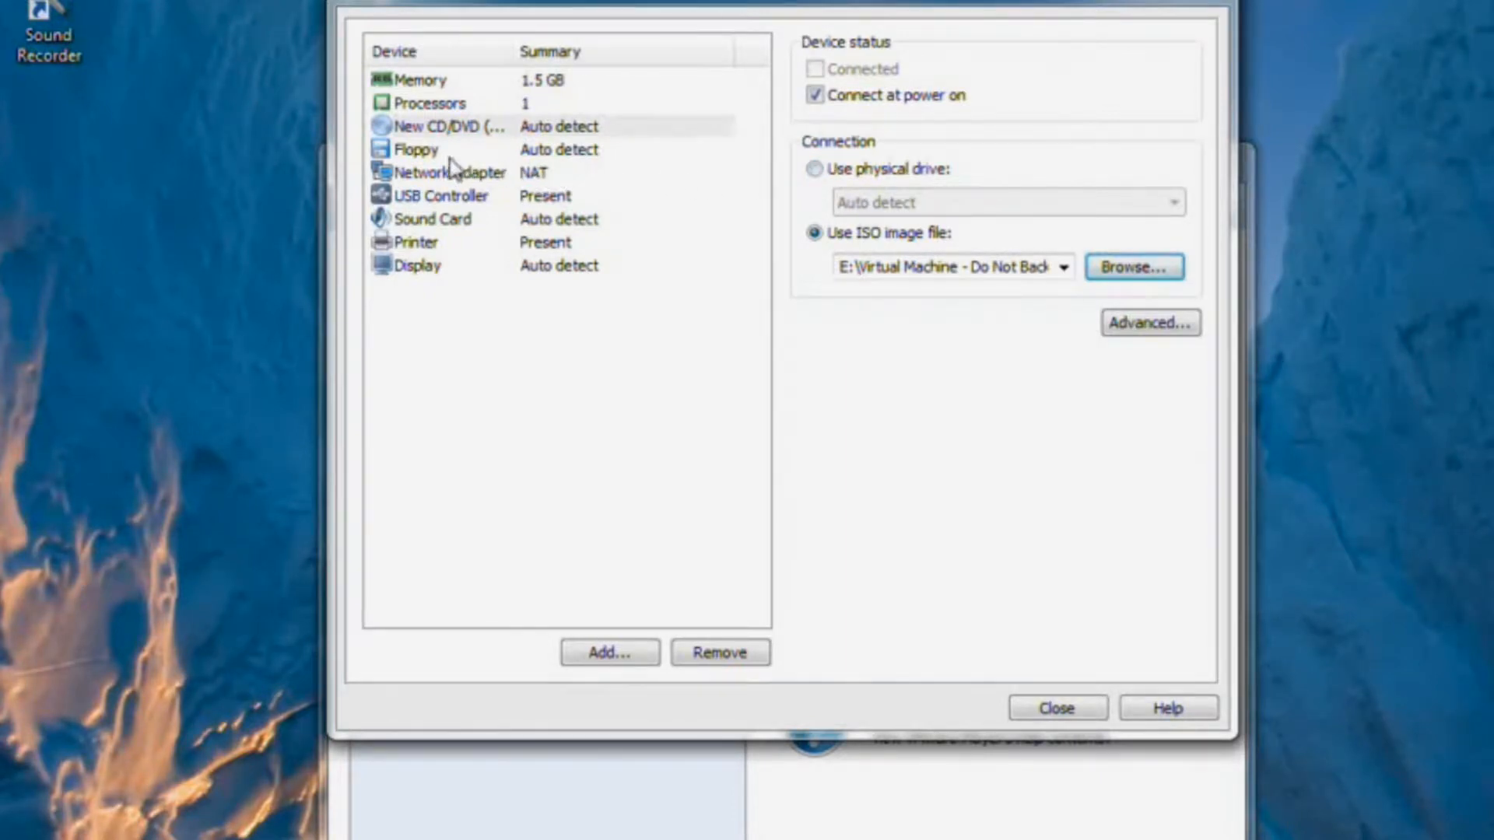
# Remove the floppy drive and switch the network adapter to Bridged, keeping the changes.
pyautogui.click(417, 156)
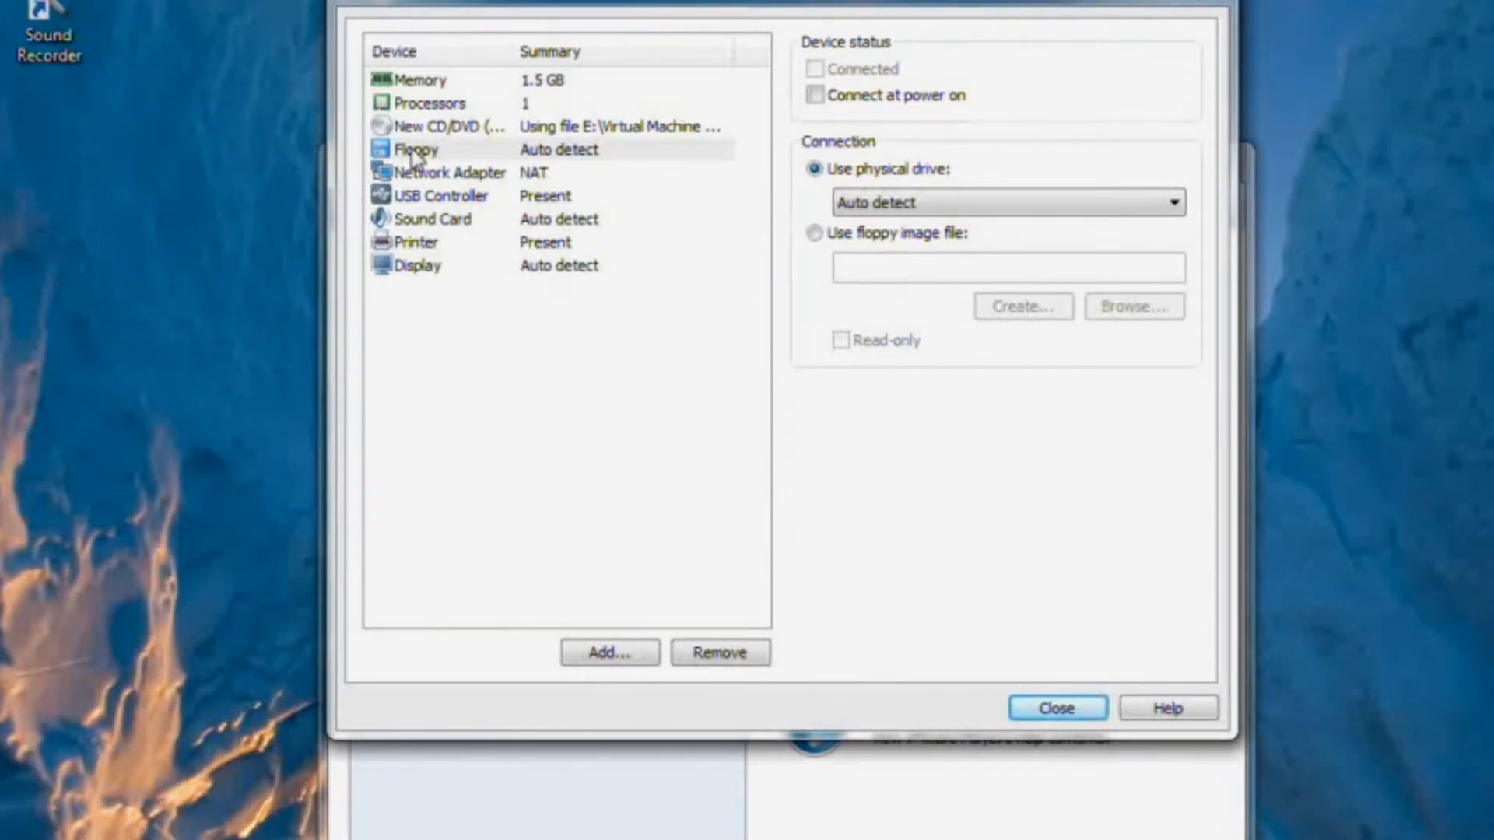
pyautogui.click(724, 656)
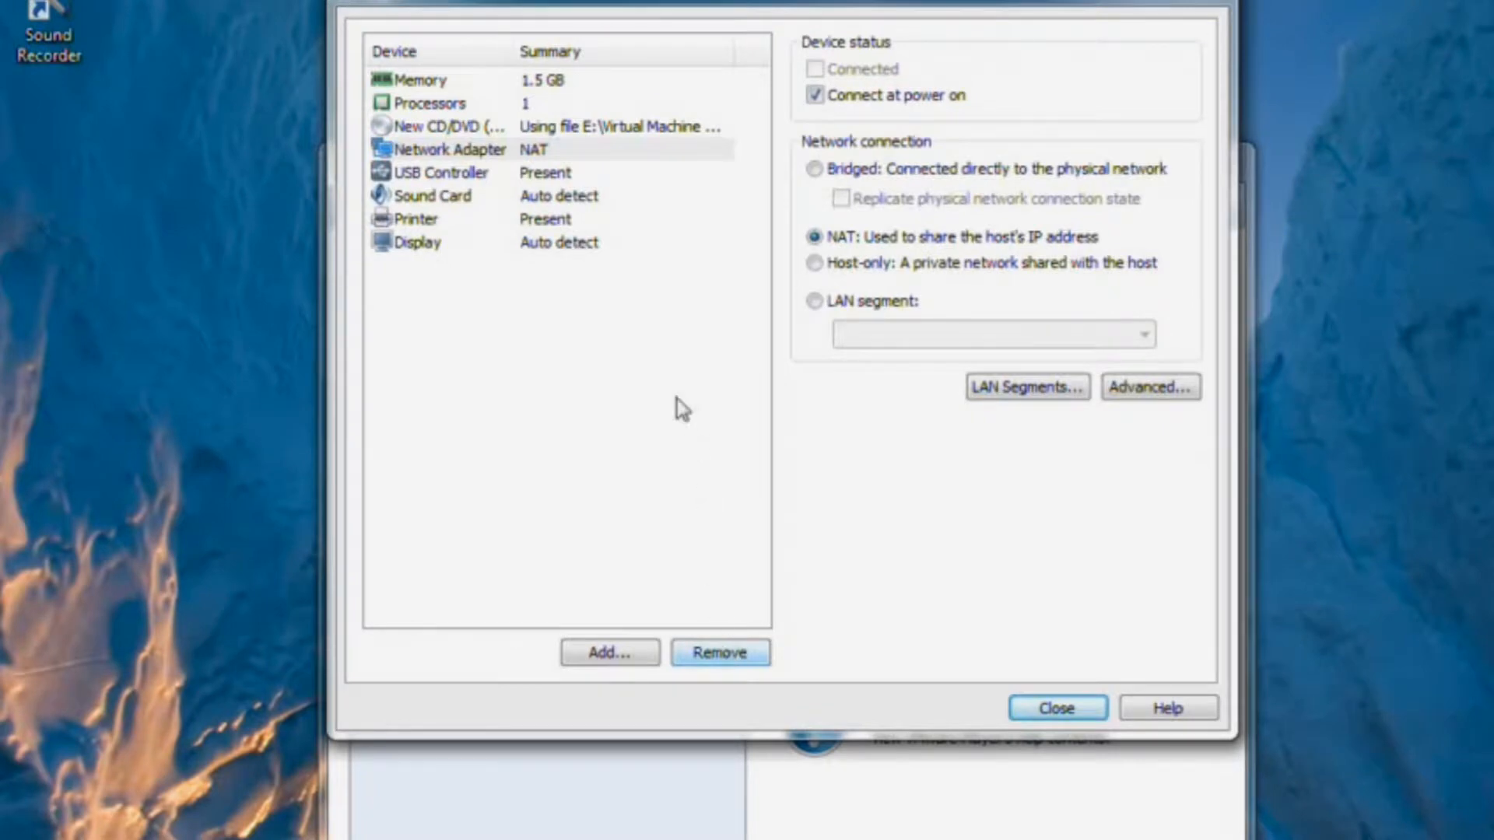
pyautogui.click(495, 151)
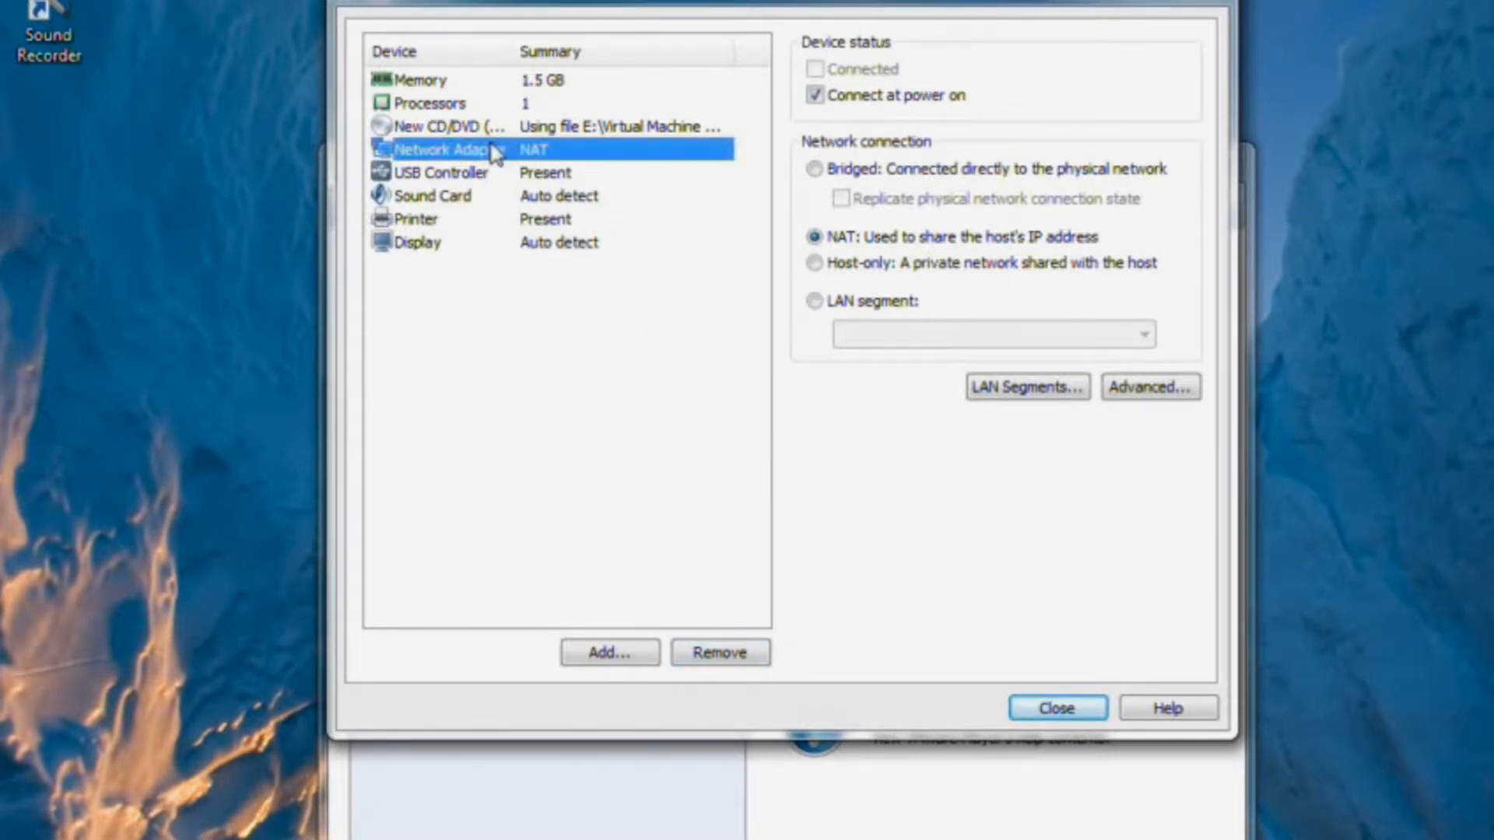
pyautogui.click(813, 169)
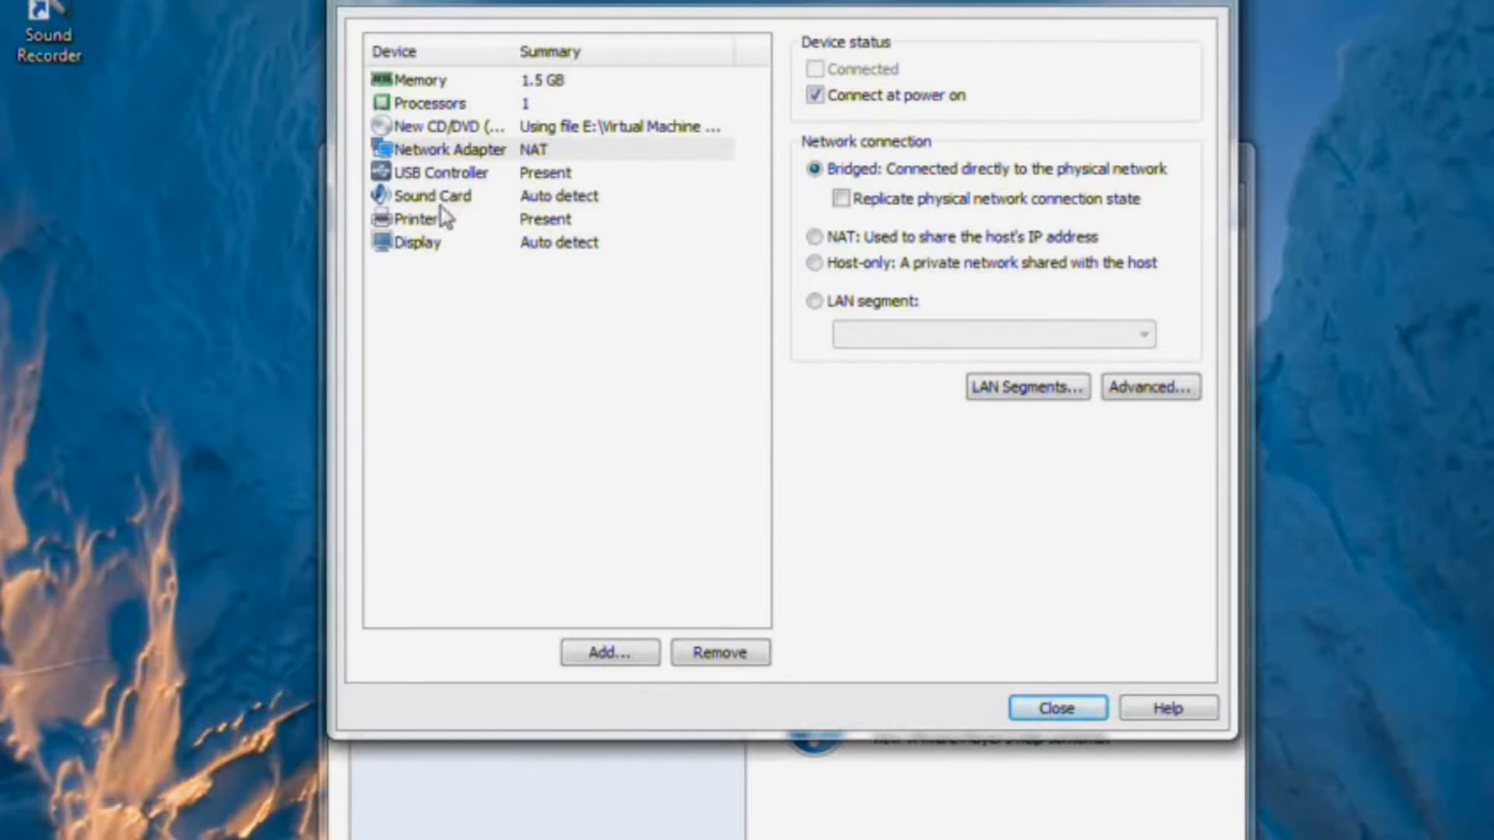
pyautogui.click(1046, 708)
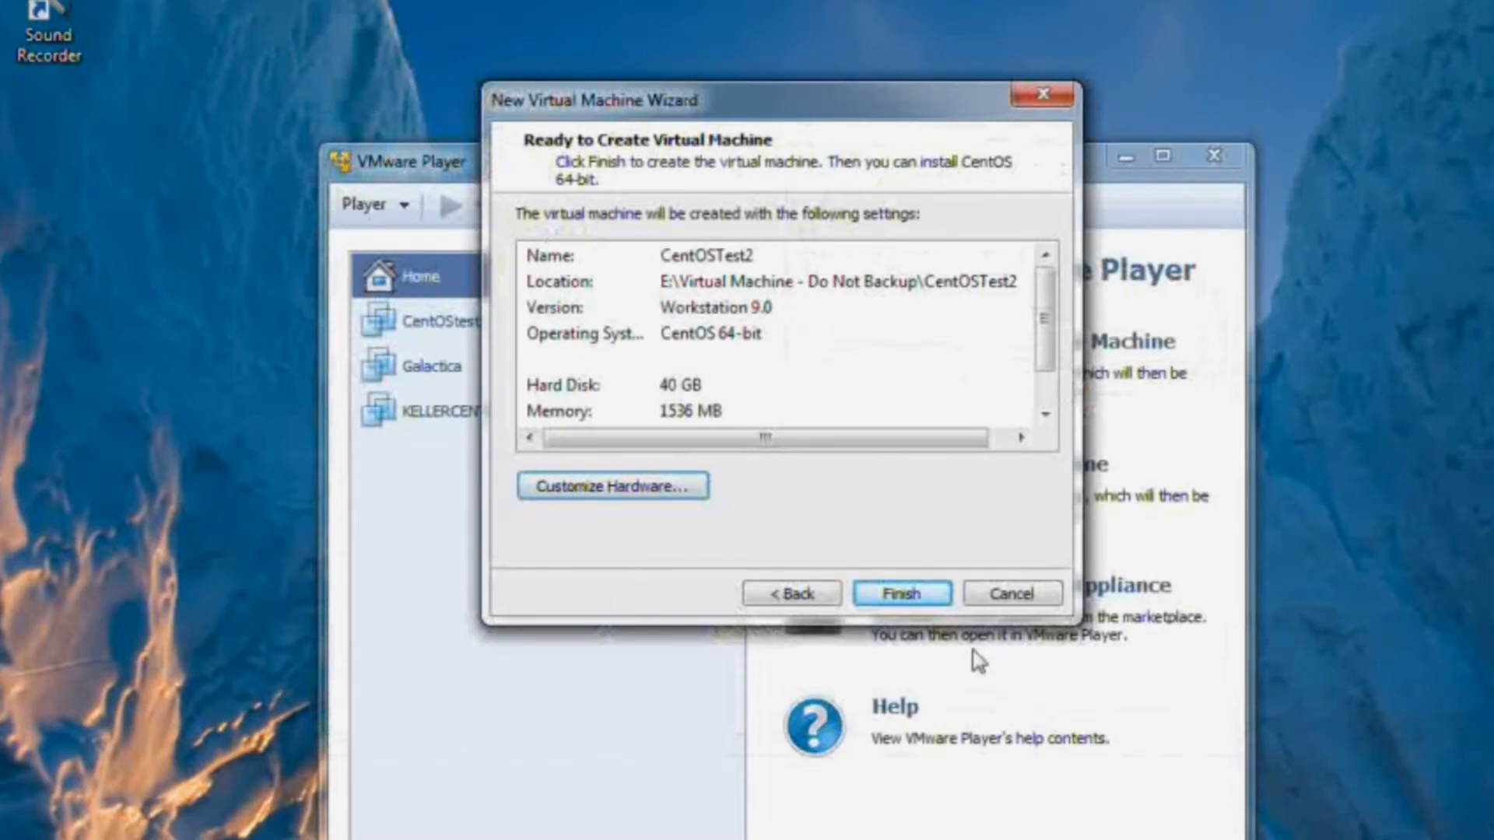
# Finish the wizard to create the CentOSTest2 virtual machine.
pyautogui.click(890, 596)
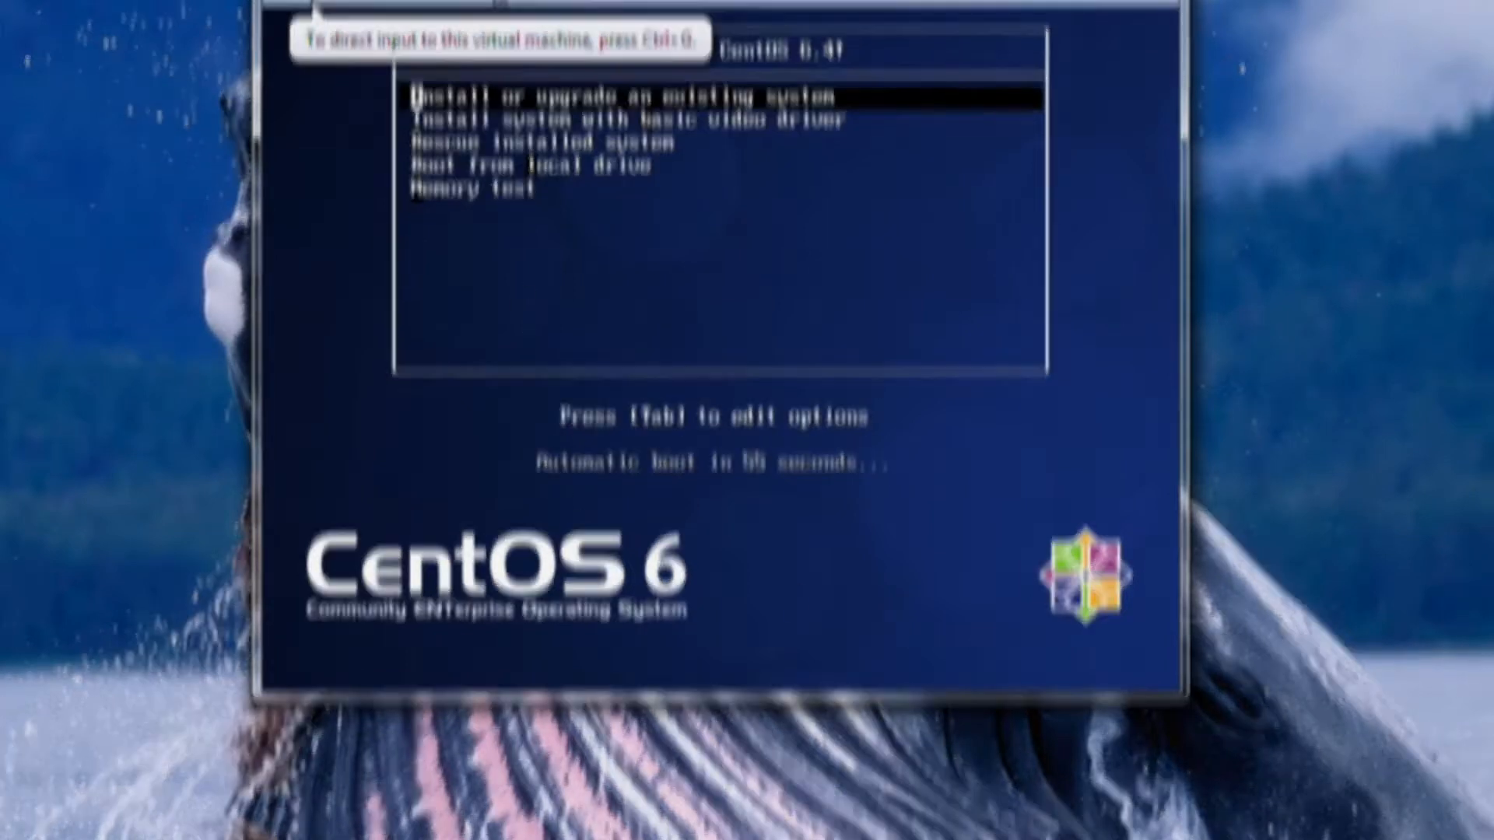
# Boot the 'Install or upgrade' entry and skip the disc media test.
pyautogui.click(496, 1)
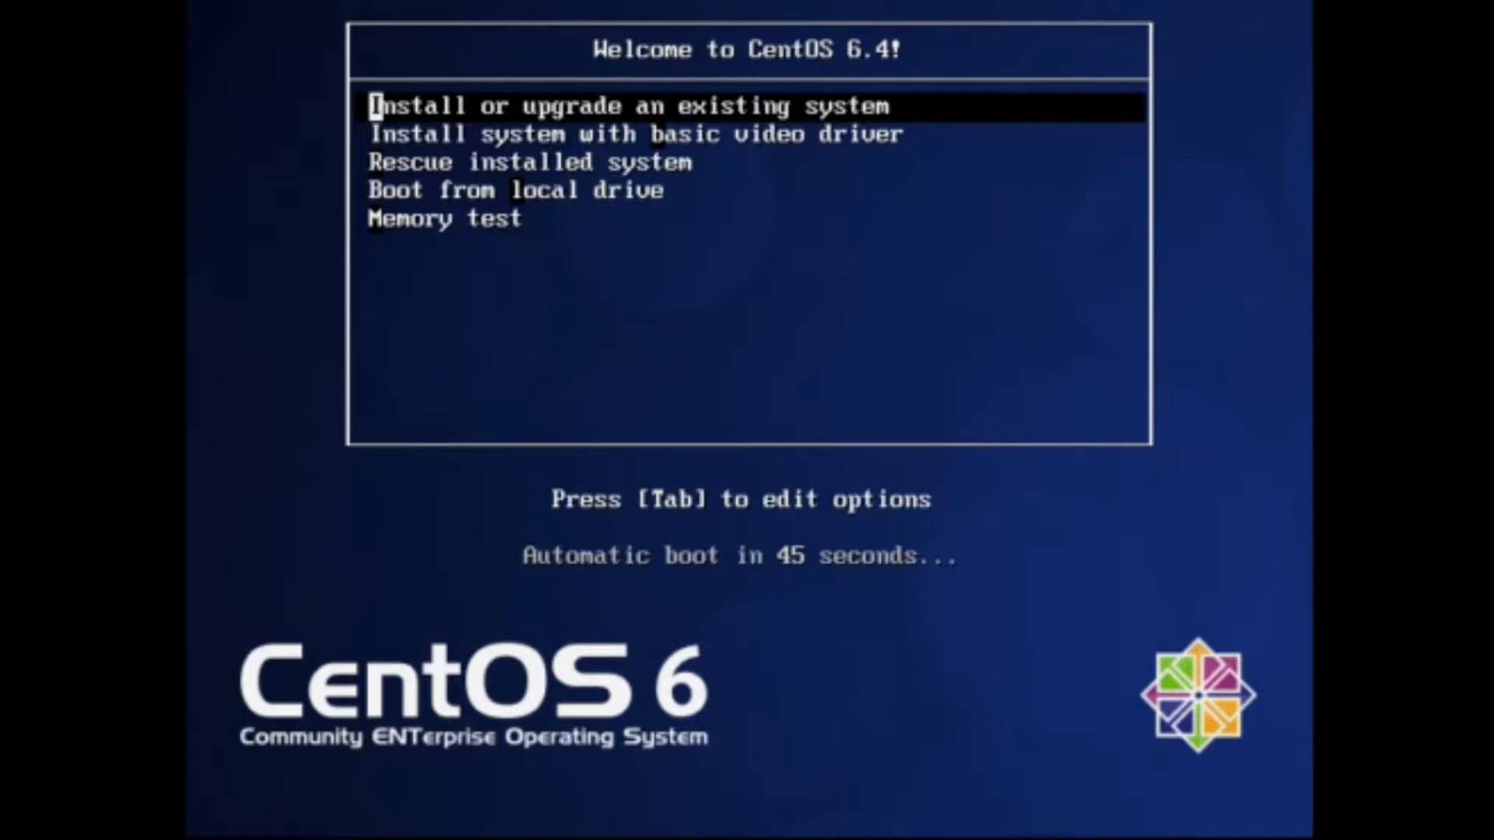
pyautogui.press('Return')
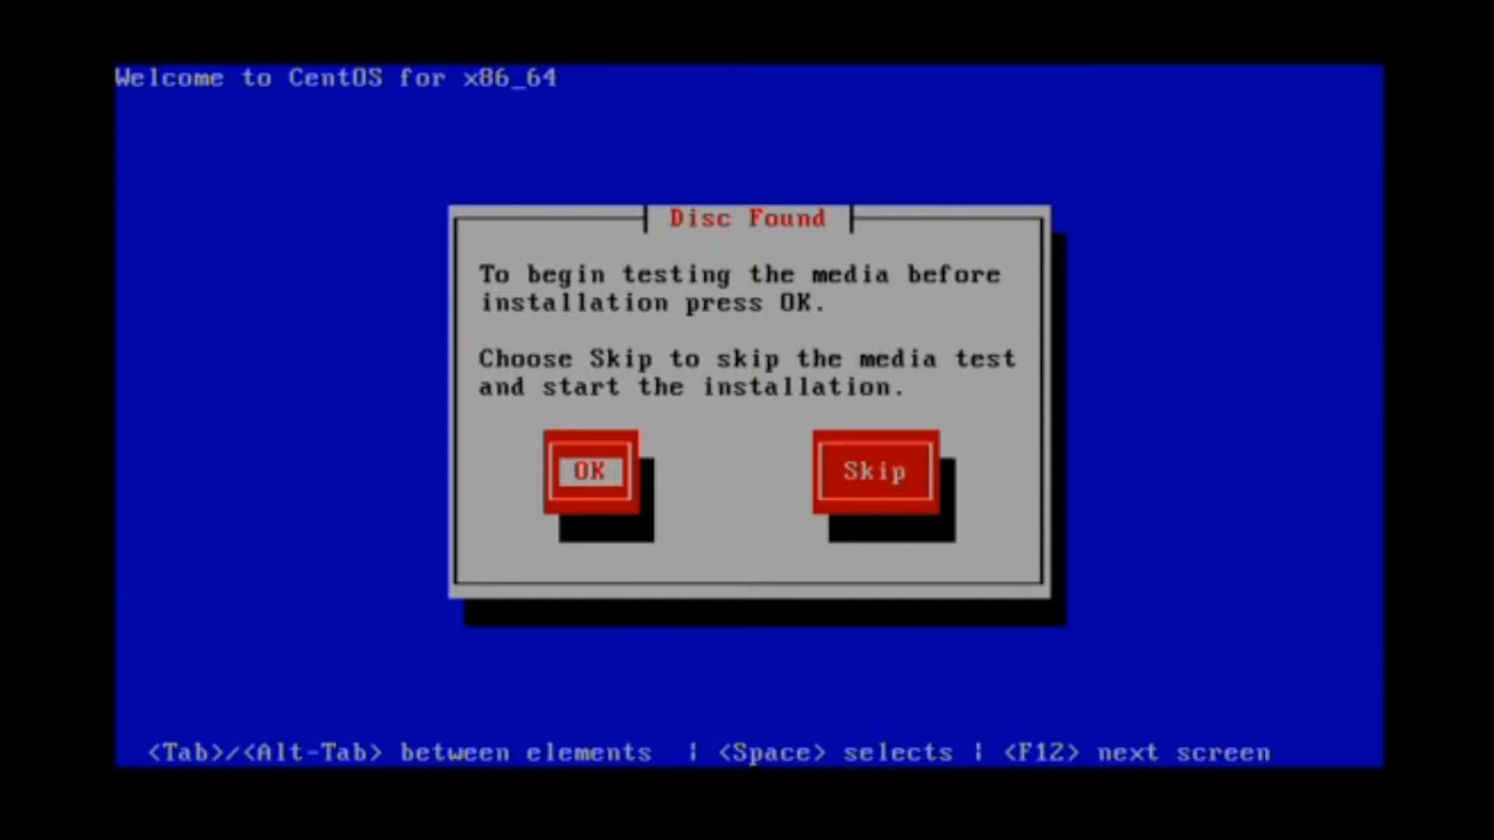
pyautogui.press('Tab')
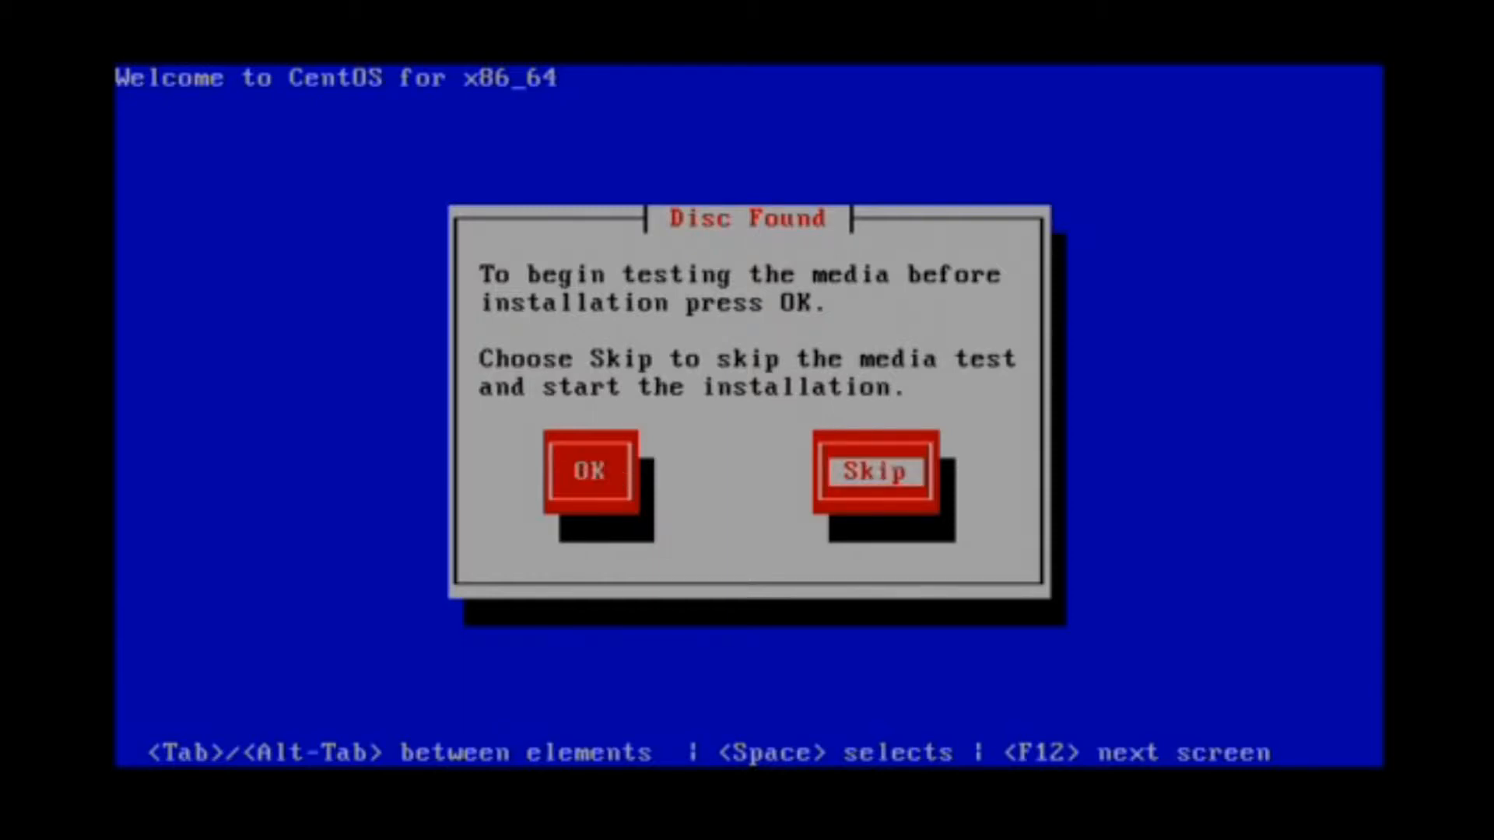
pyautogui.press('Return')
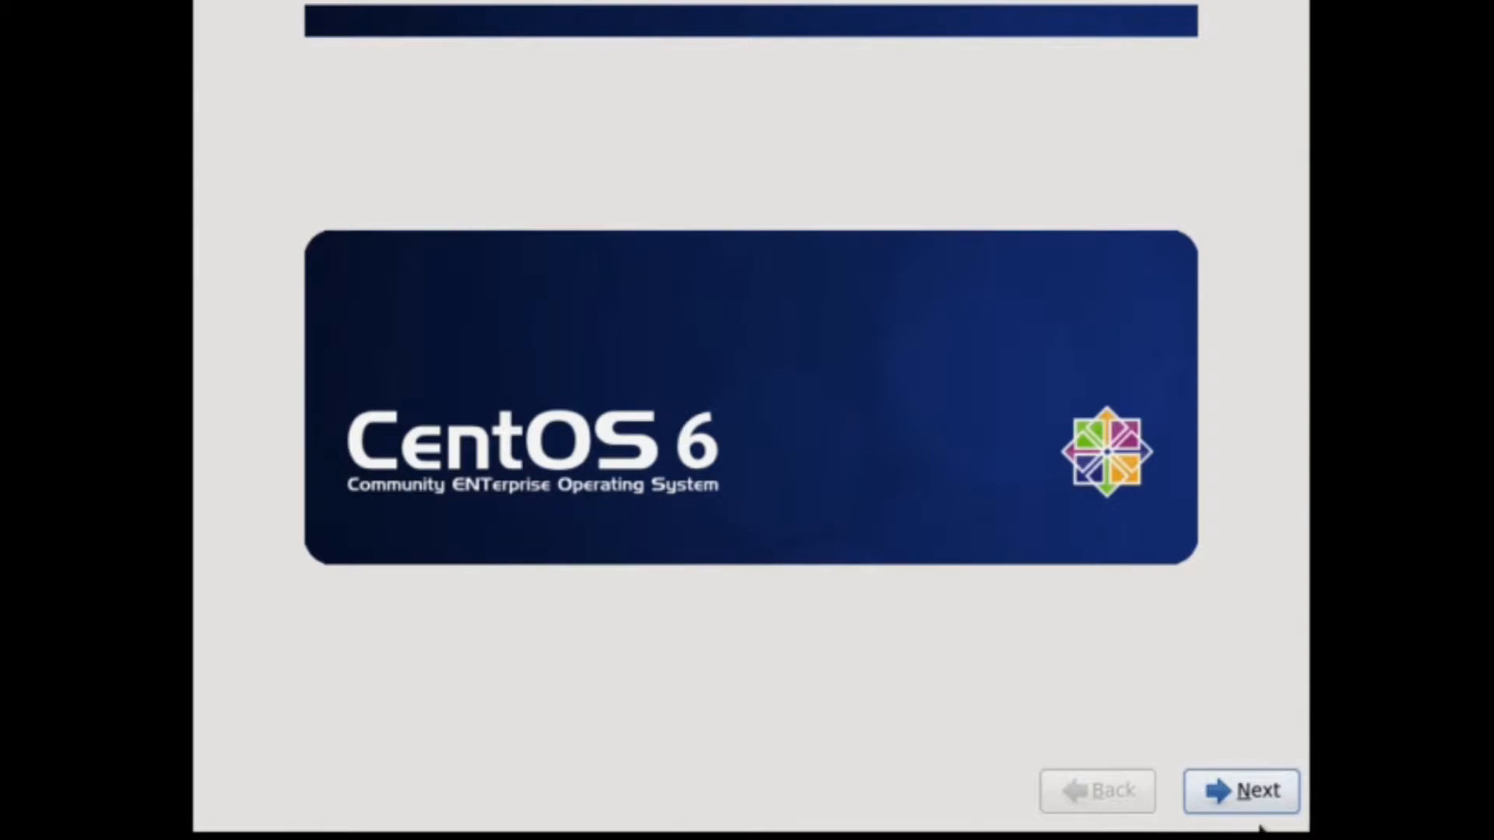
# Accept English language, U.S. English keyboard and Basic Storage Devices in the installer.
pyautogui.click(1252, 789)
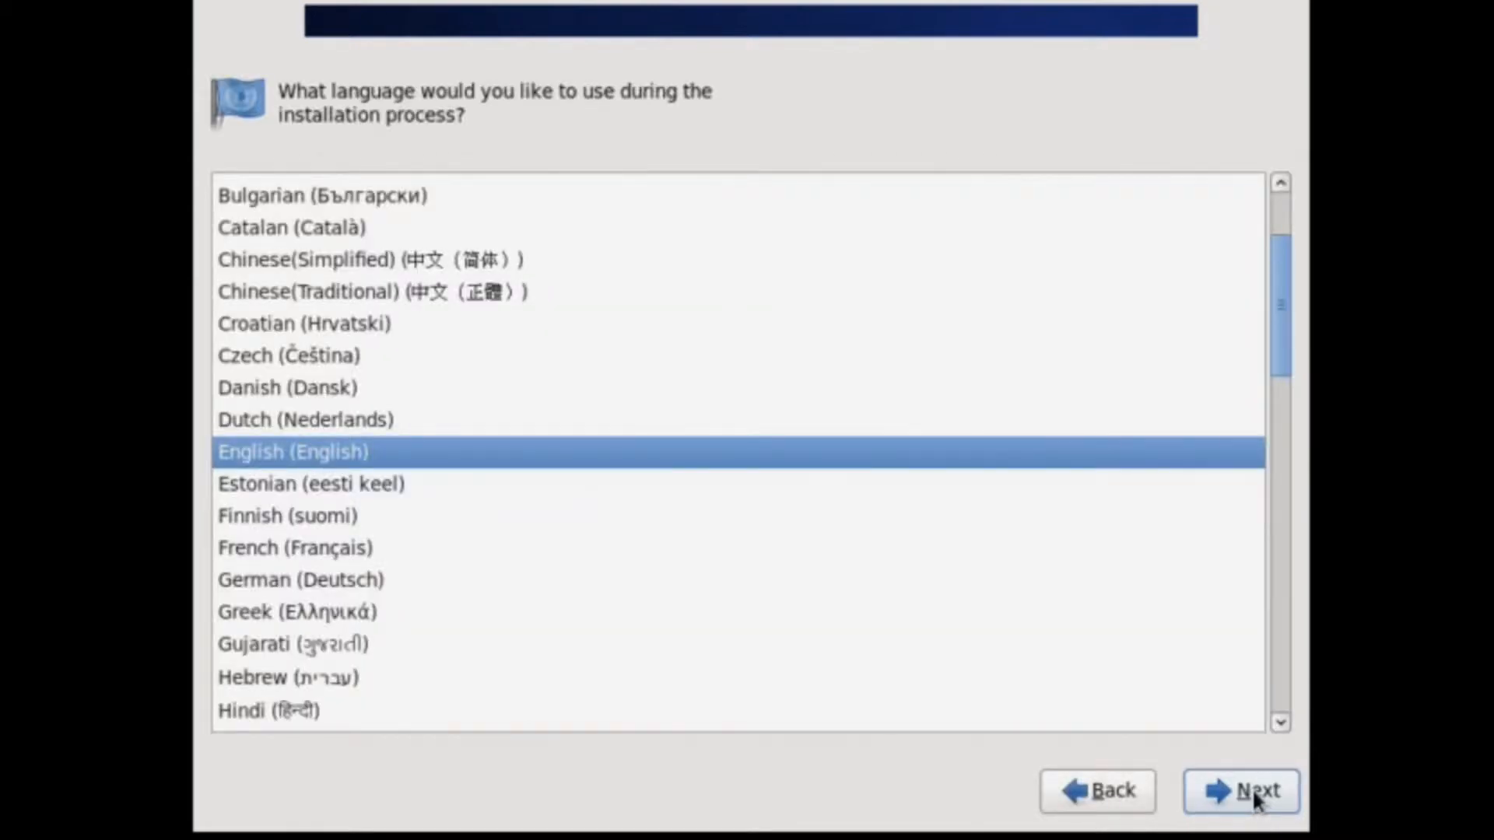
pyautogui.click(1253, 788)
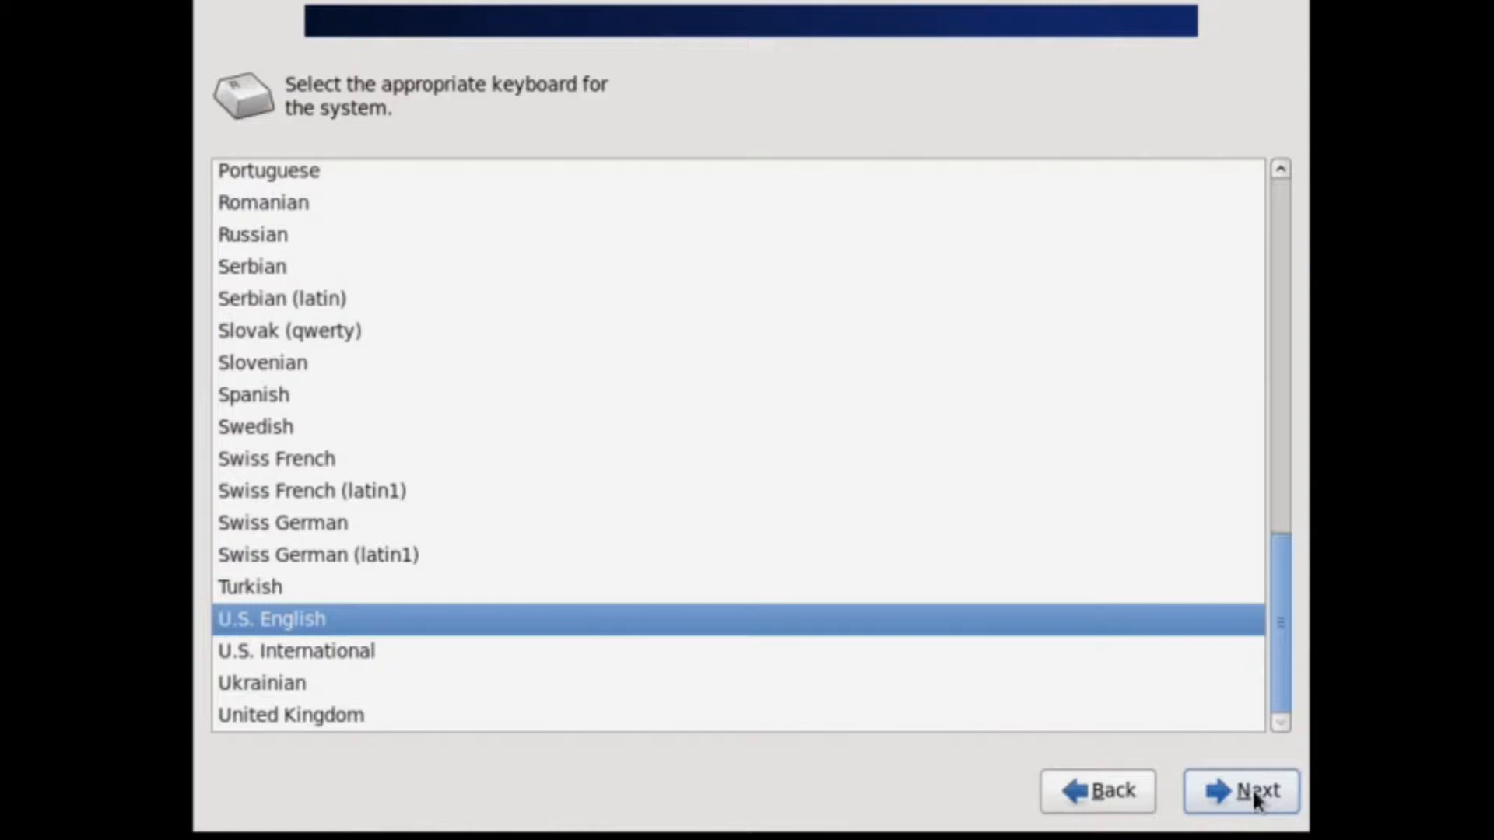
pyautogui.click(1253, 788)
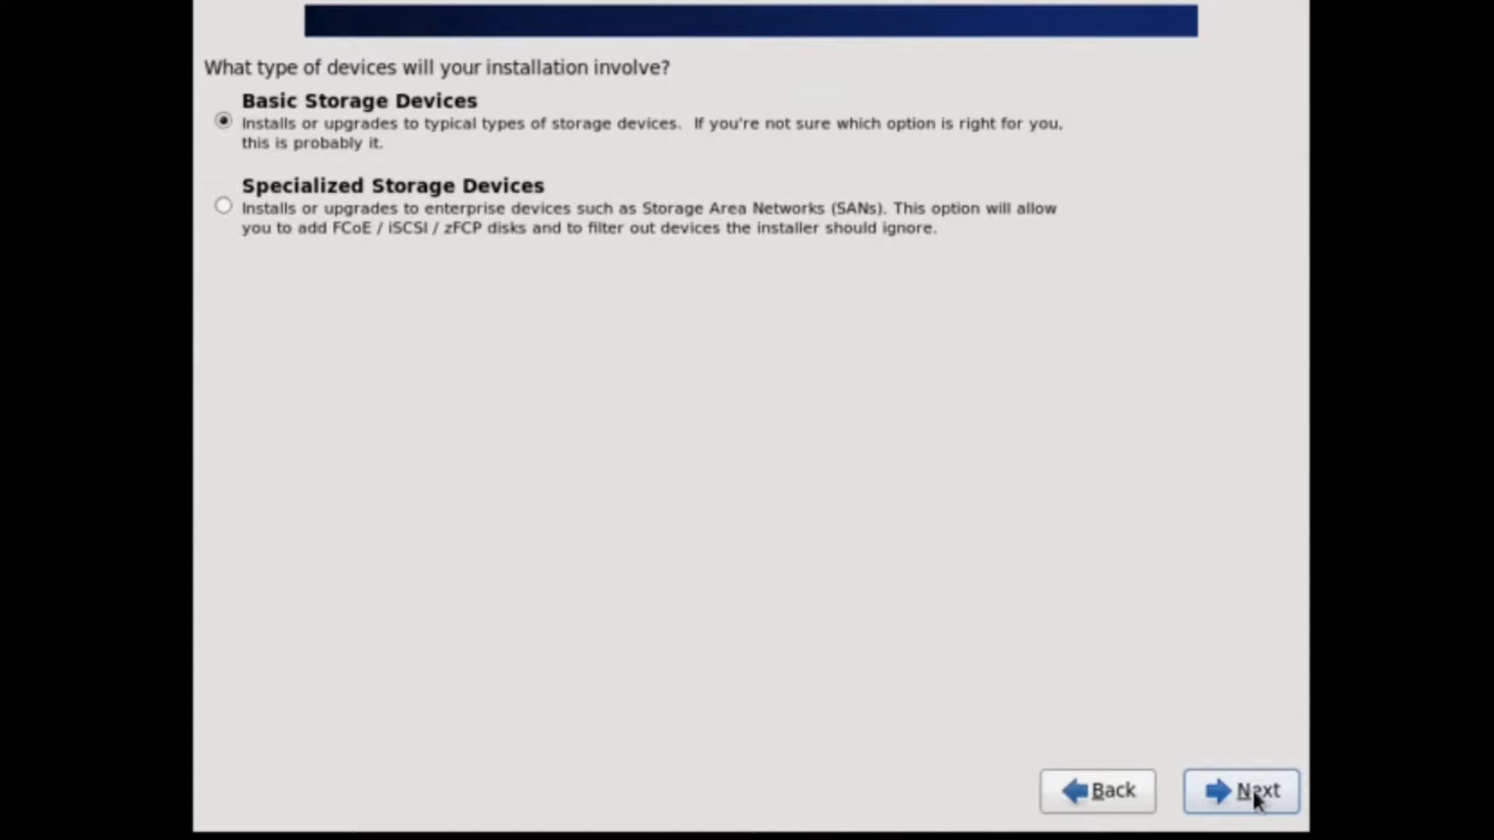
pyautogui.click(1253, 788)
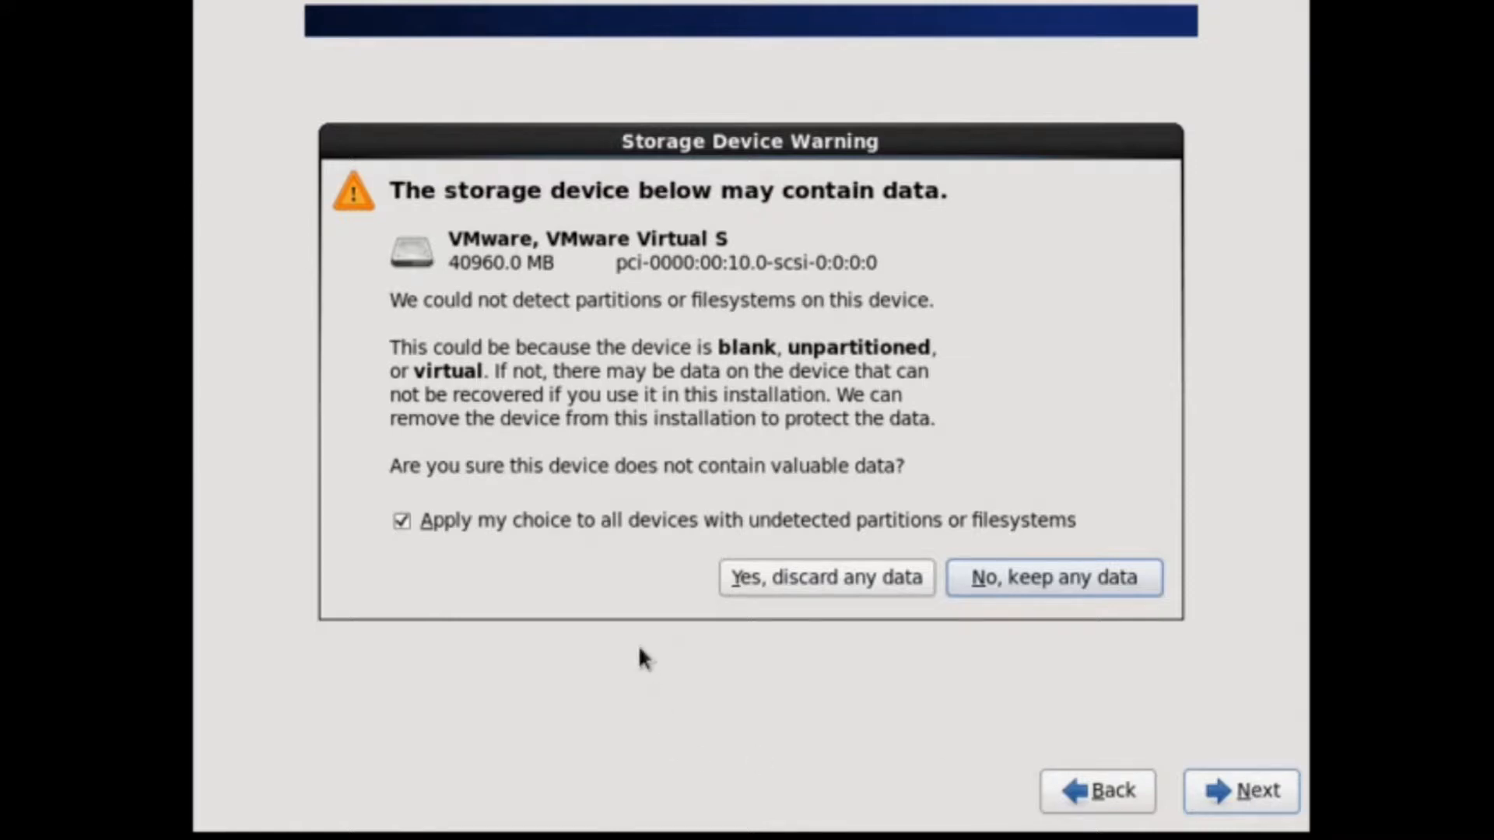
# Discard data on the blank disk and replace the default hostname with CentOSTest2.
pyautogui.click(886, 586)
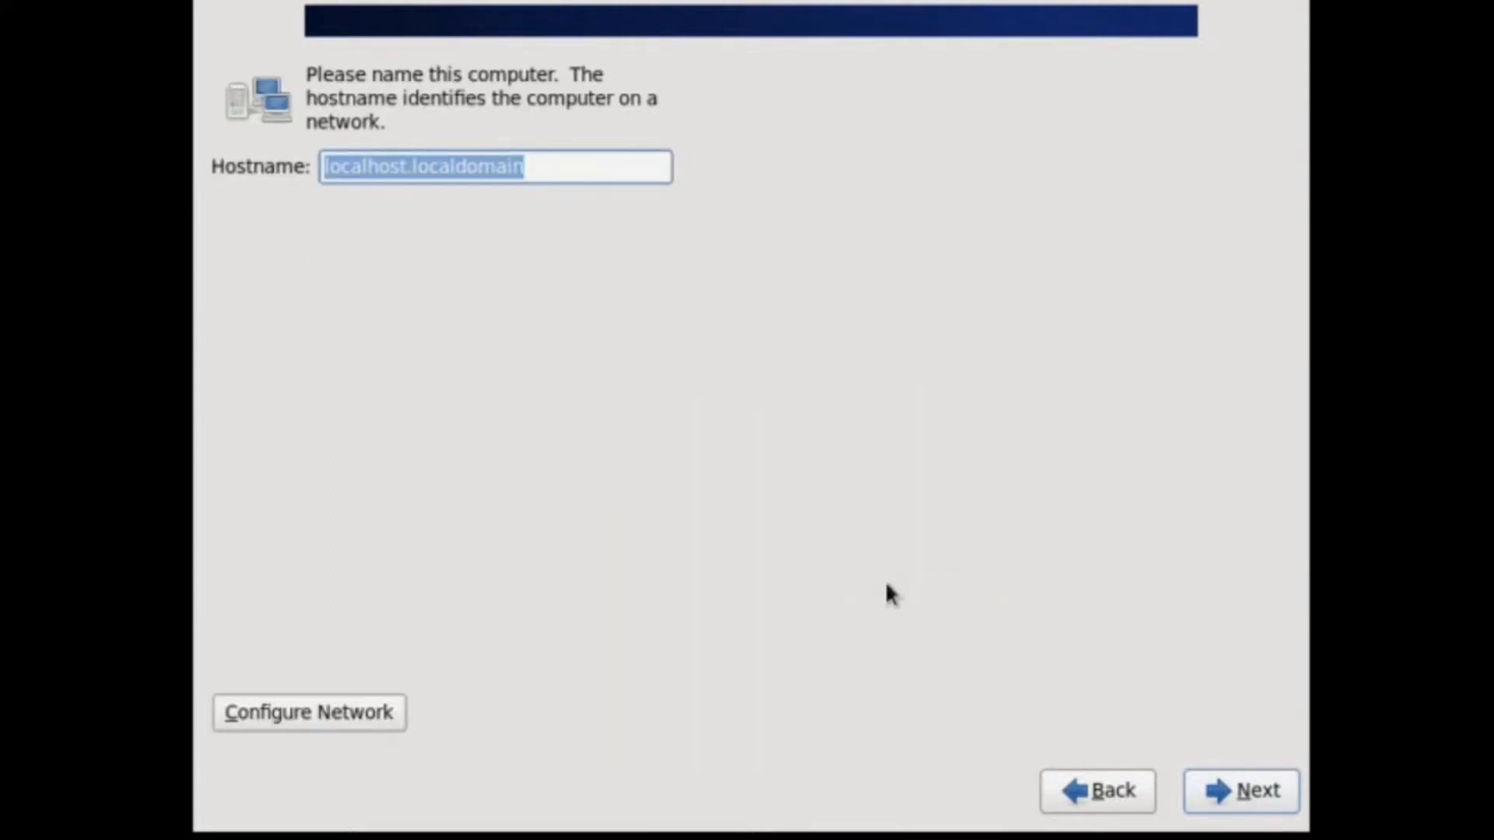
pyautogui.click(553, 165)
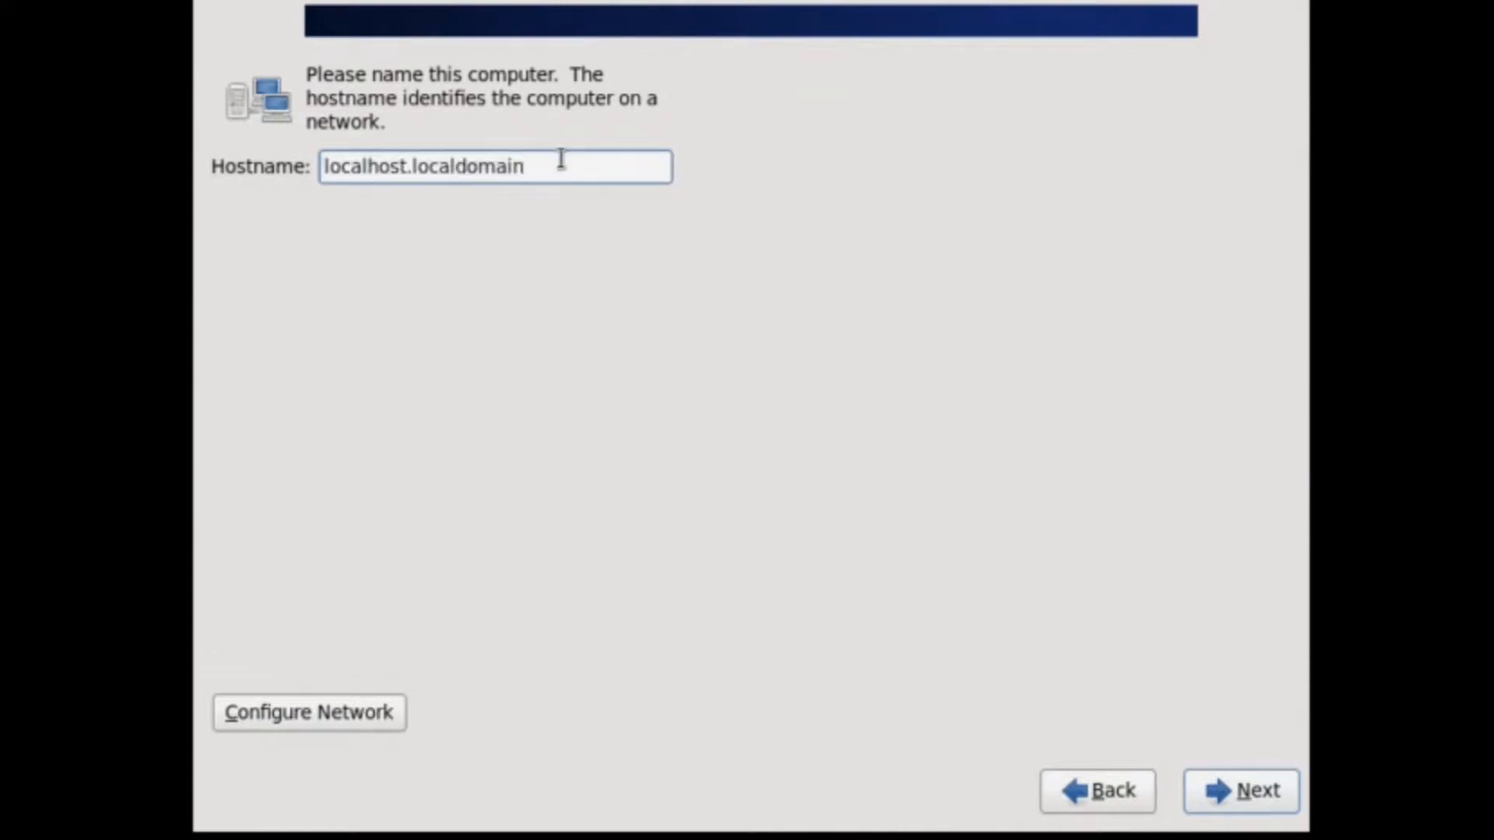
pyautogui.press('BackSpace')
pyautogui.press('BackSpace')
pyautogui.press('BackSpace')
pyautogui.press('BackSpace')
pyautogui.press('BackSpace')
pyautogui.press('BackSpace')
pyautogui.press('BackSpace')
pyautogui.press('BackSpace')
pyautogui.press('BackSpace')
pyautogui.press('BackSpace')
pyautogui.press('BackSpace')
pyautogui.press('BackSpace')
pyautogui.press('BackSpace')
pyautogui.press('BackSpace')
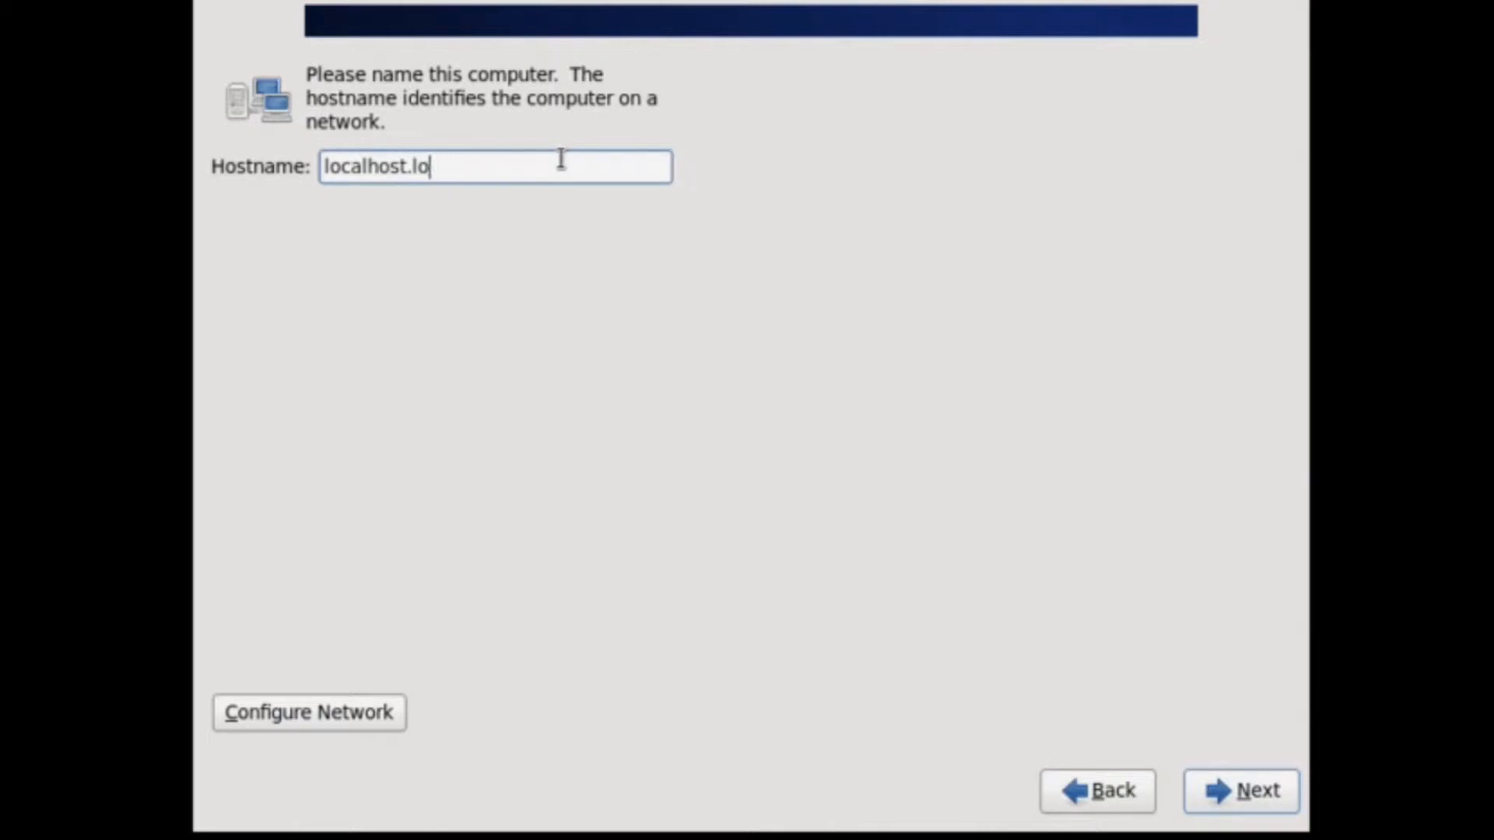
pyautogui.press('BackSpace')
pyautogui.press('BackSpace')
pyautogui.press('BackSpace')
pyautogui.press('BackSpace')
pyautogui.press('BackSpace')
pyautogui.press('BackSpace')
pyautogui.press('BackSpace')
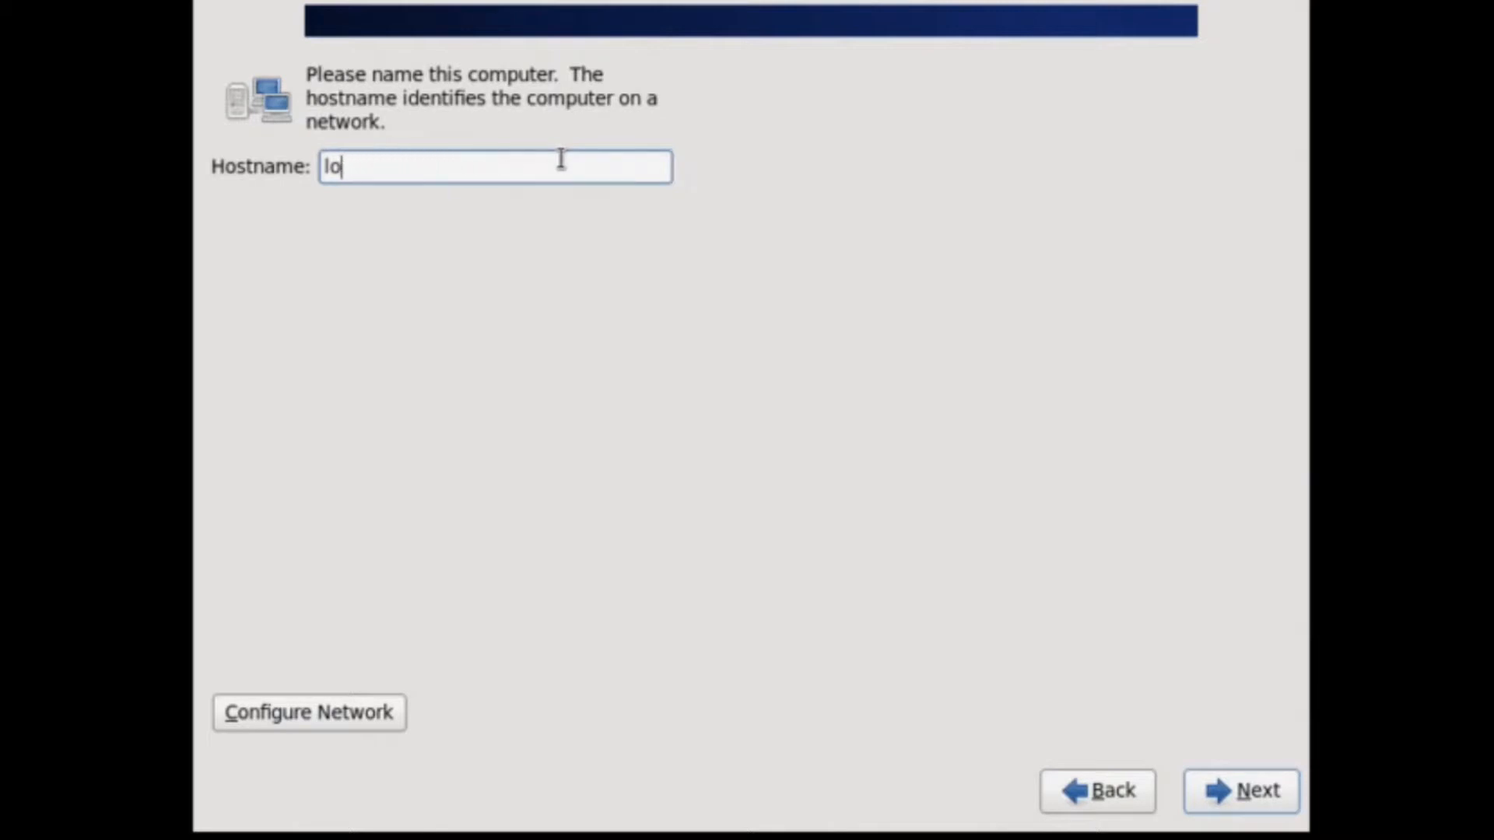
pyautogui.write('CentOSTest2')
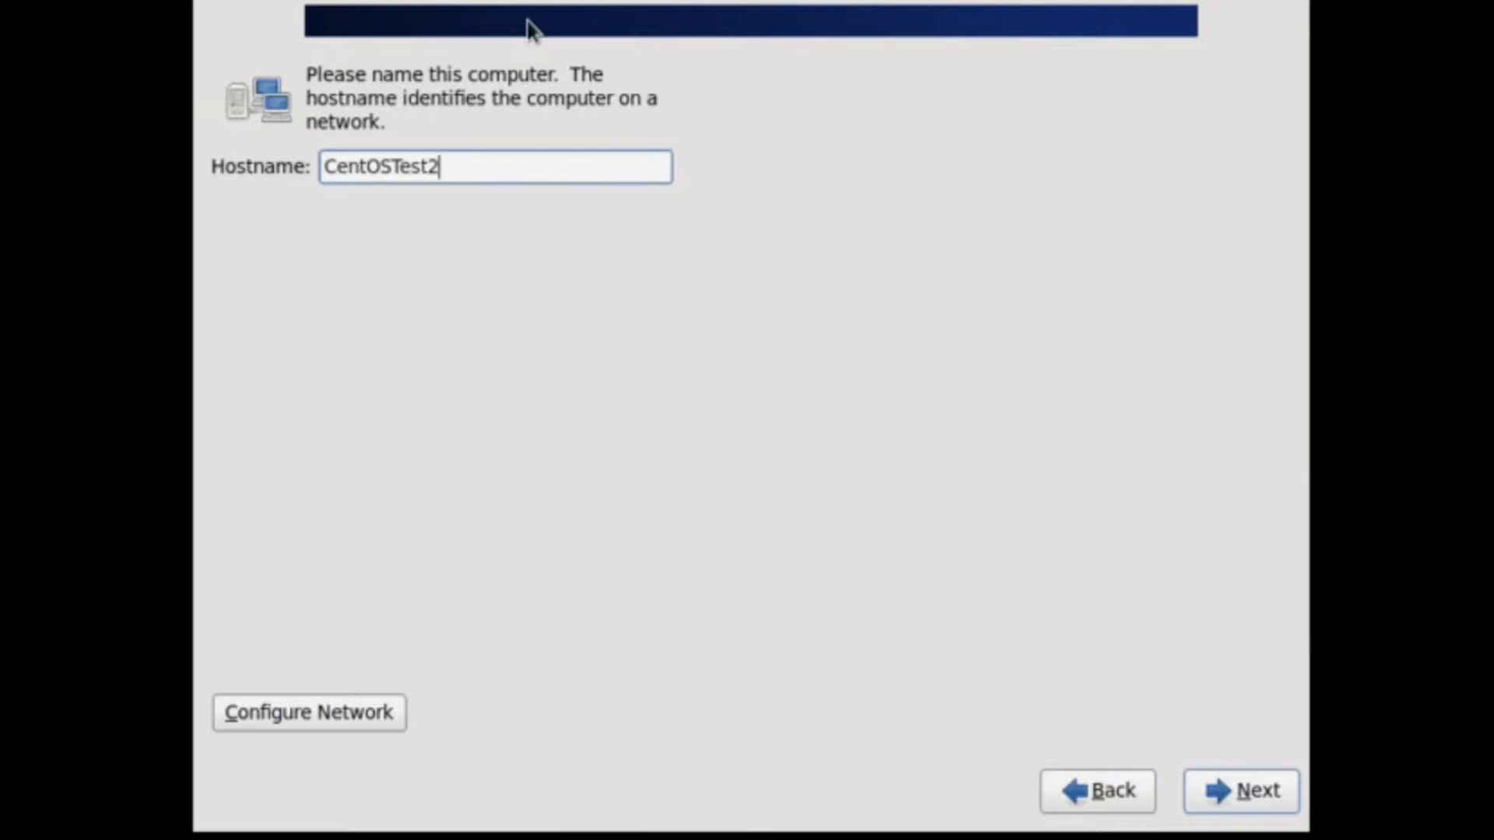
# Review System eth0's IPv4 and IPv6 settings, keep Automatic (DHCP), and close unchanged.
pyautogui.click(270, 713)
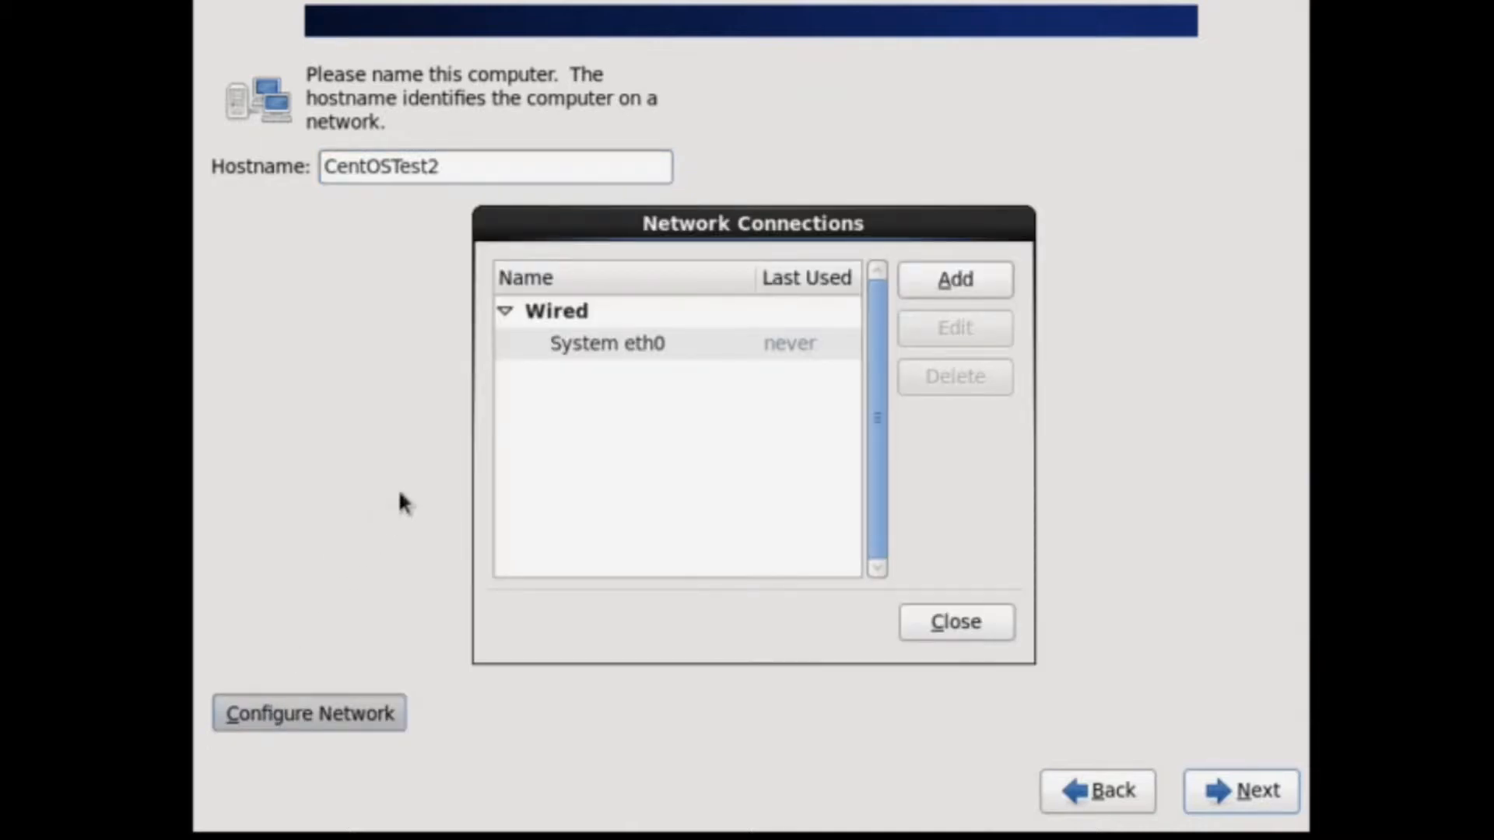
pyautogui.click(633, 350)
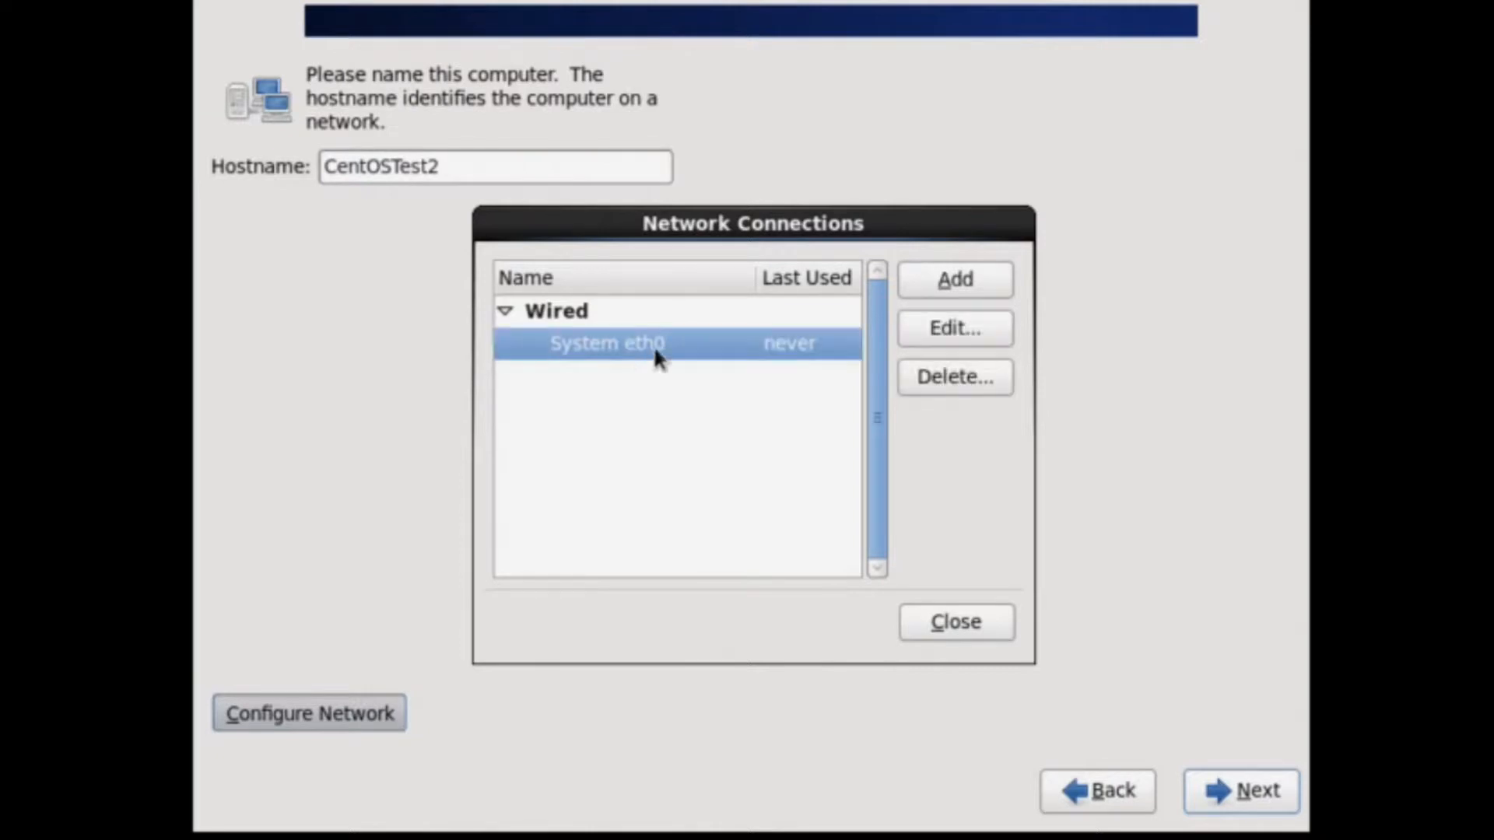
pyautogui.click(954, 341)
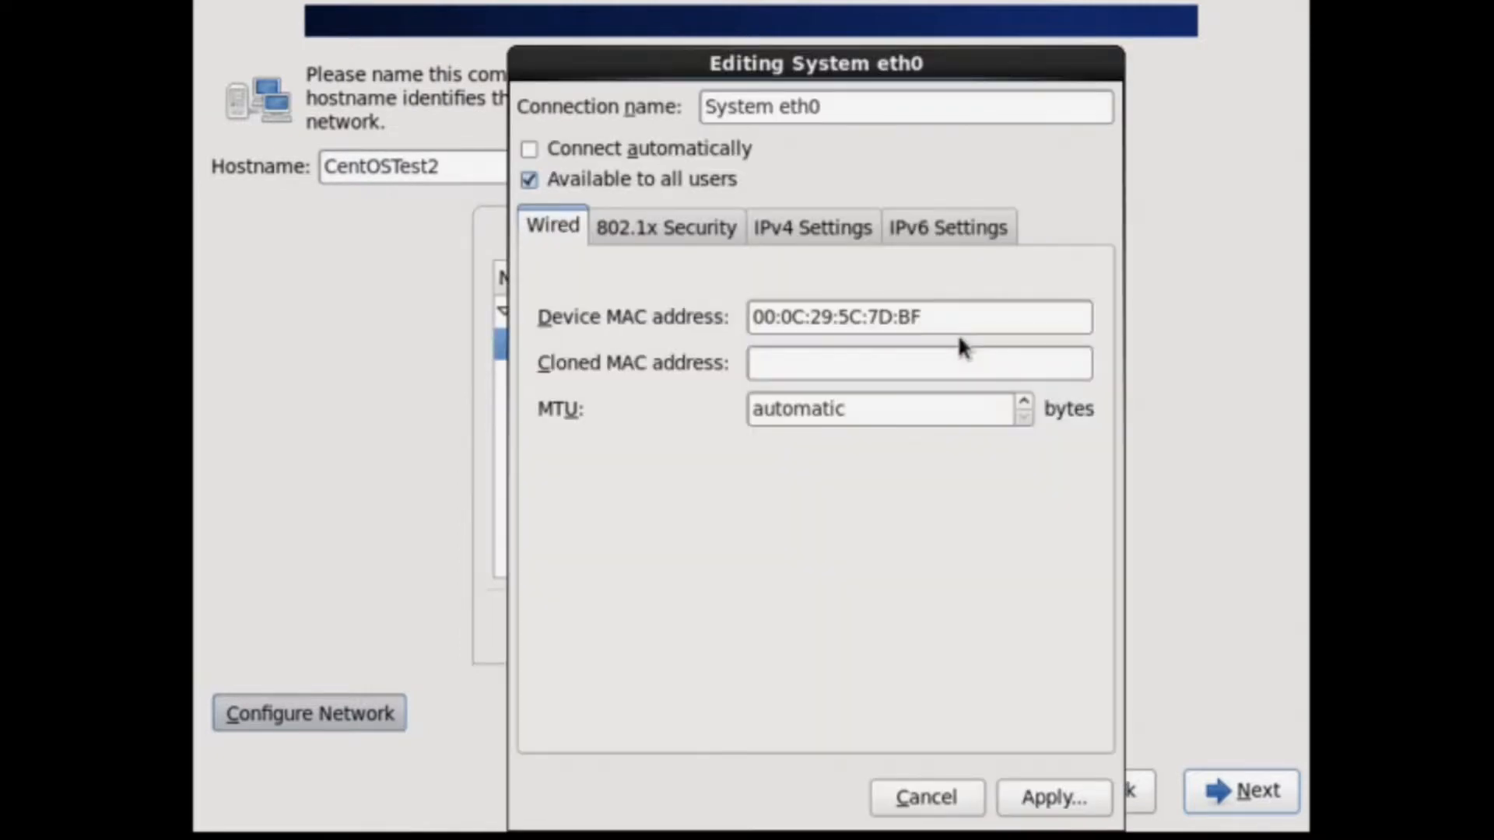
pyautogui.click(802, 222)
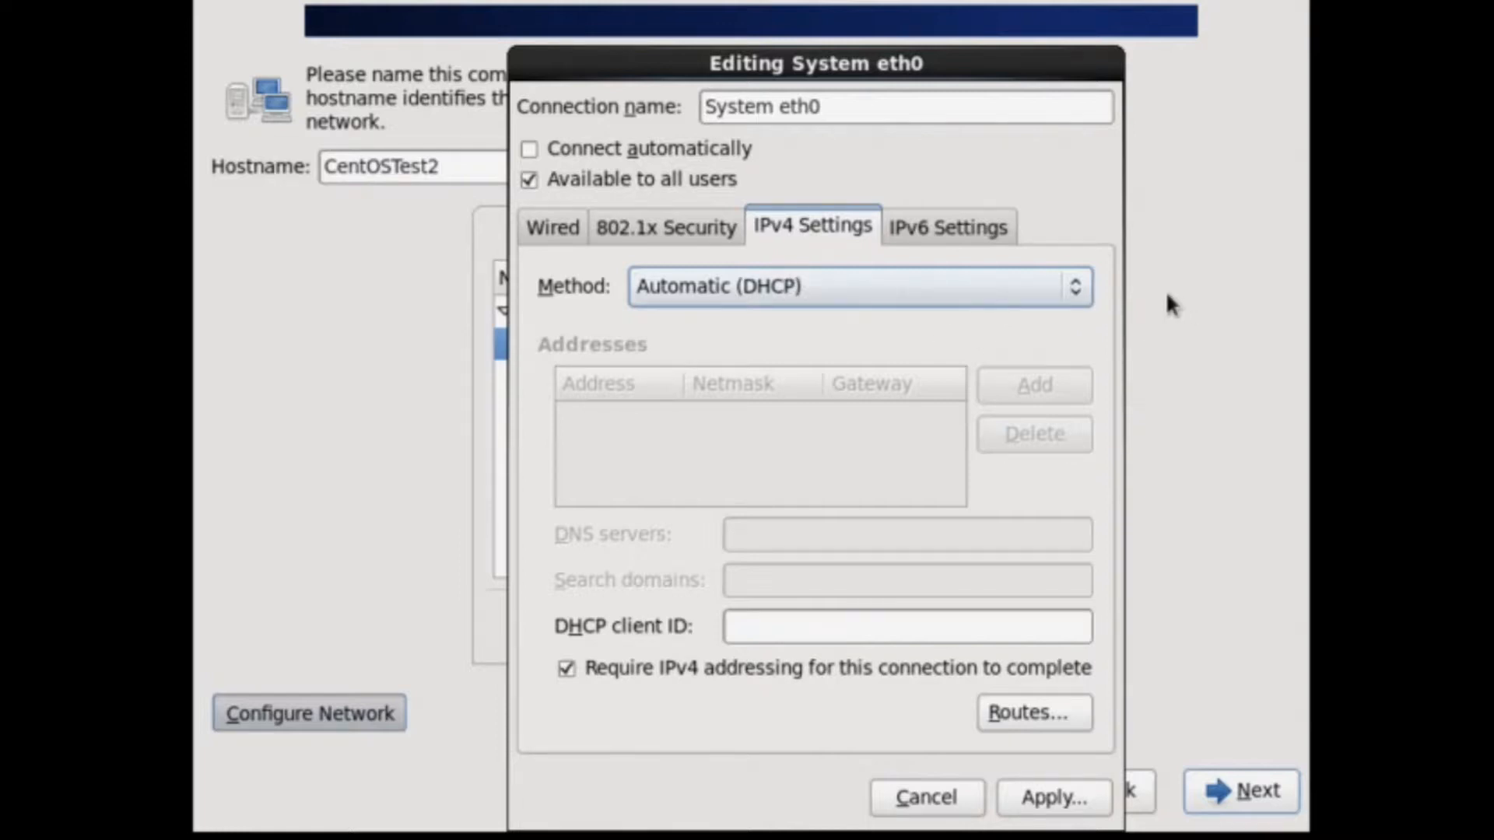
pyautogui.click(1082, 296)
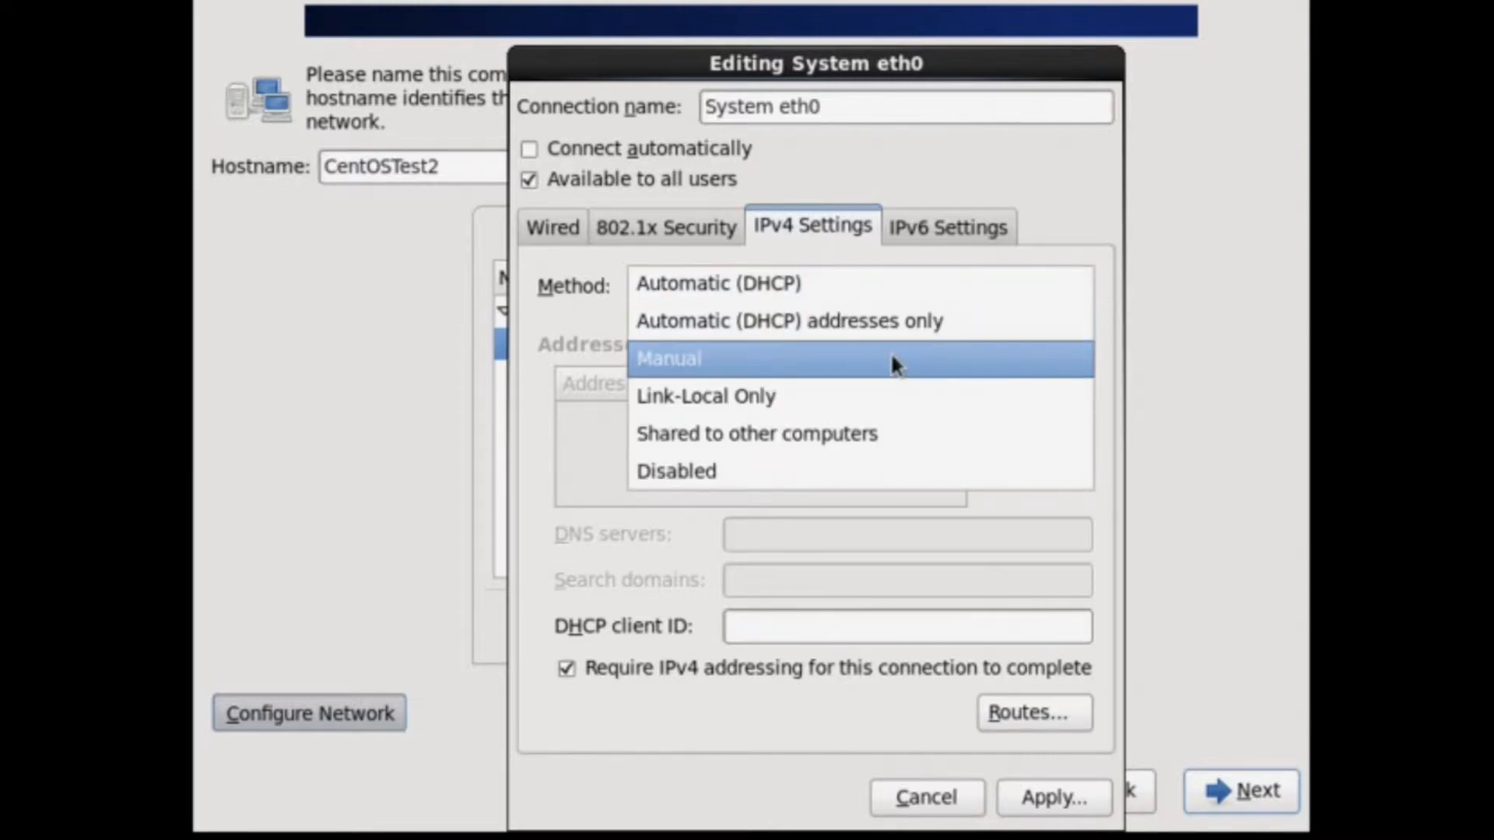
pyautogui.click(804, 361)
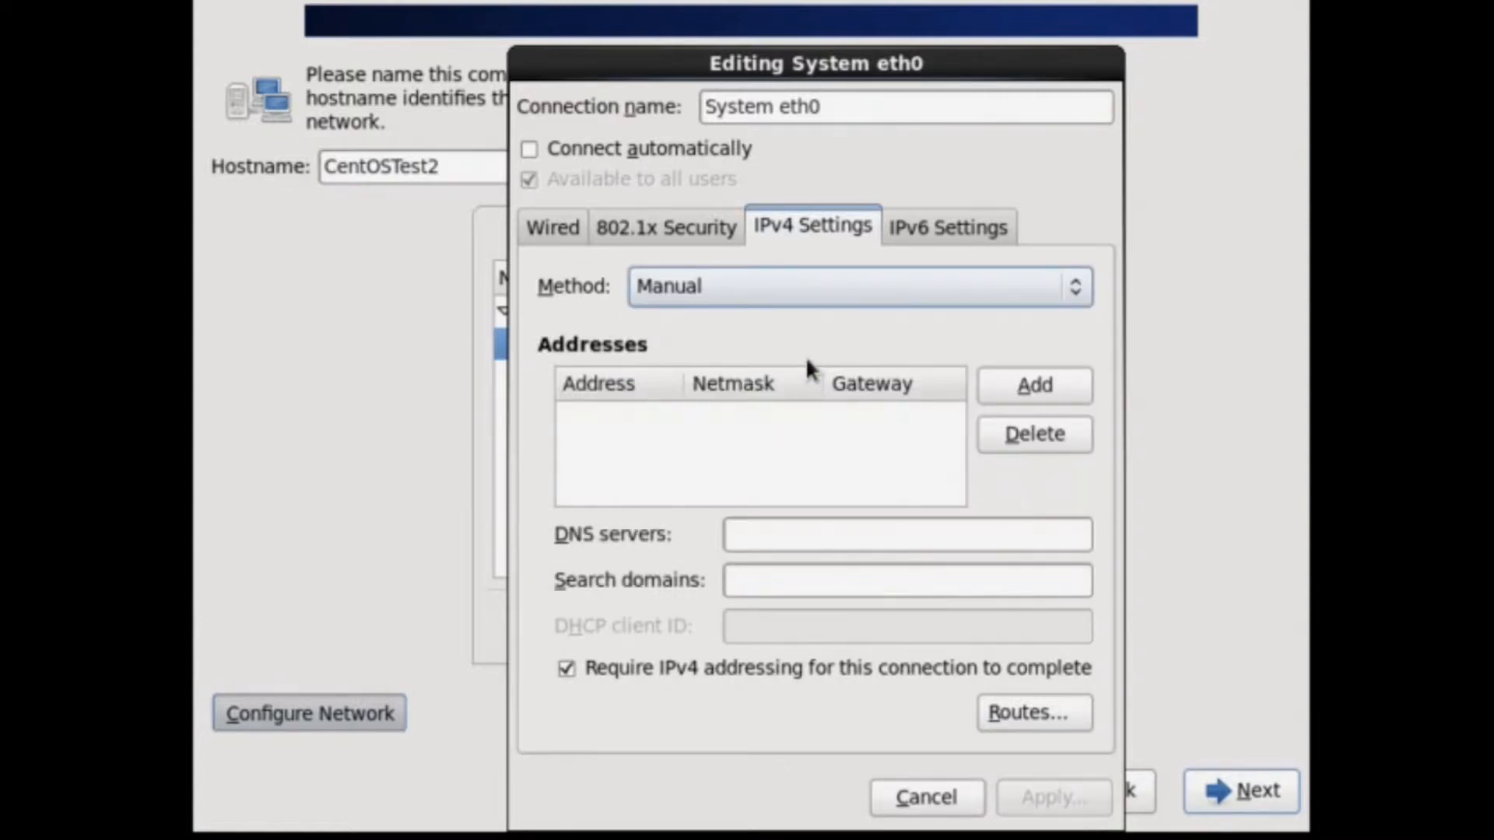
pyautogui.click(1067, 294)
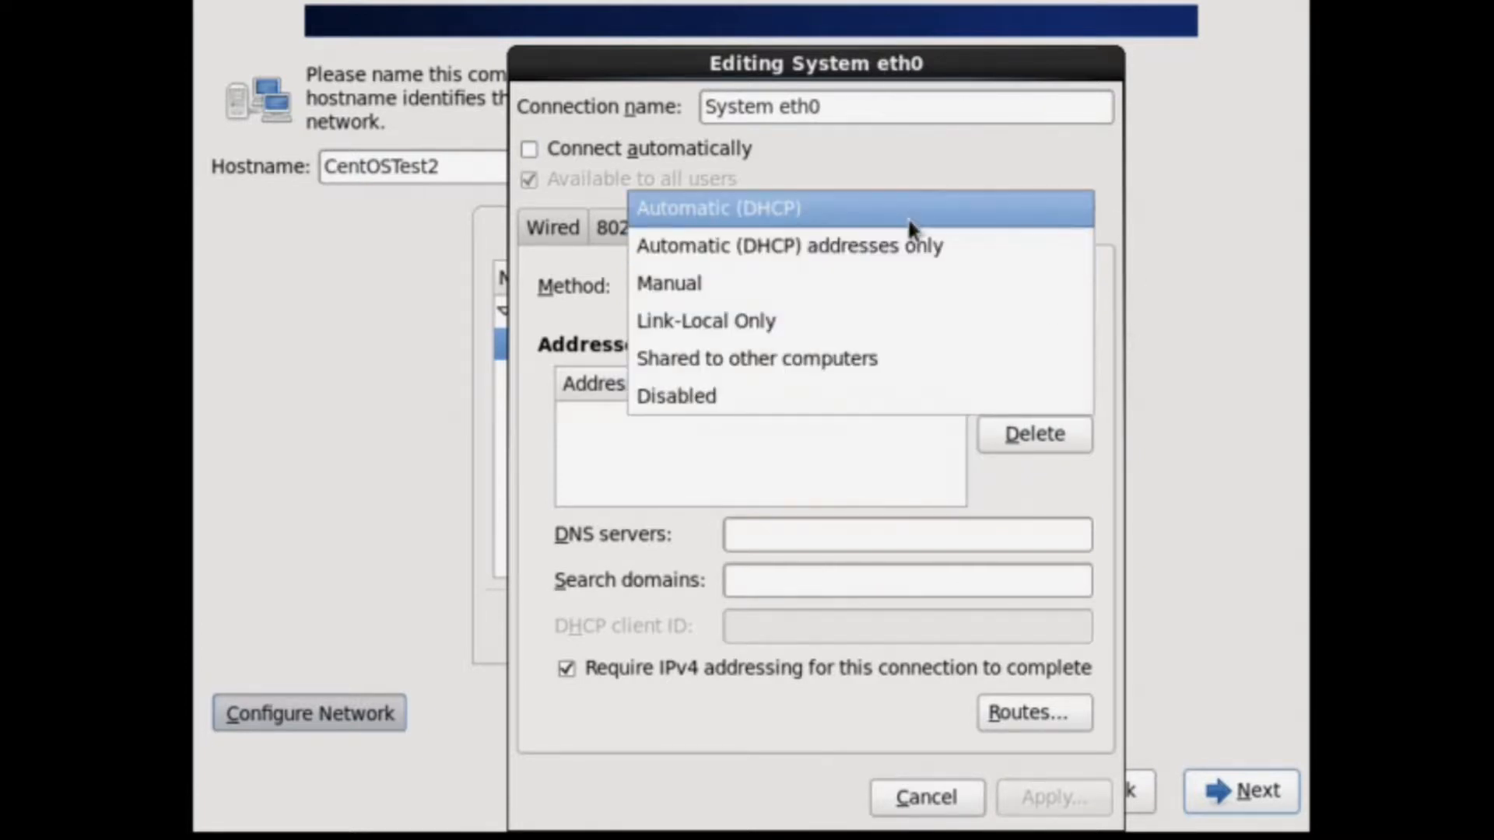
pyautogui.click(907, 217)
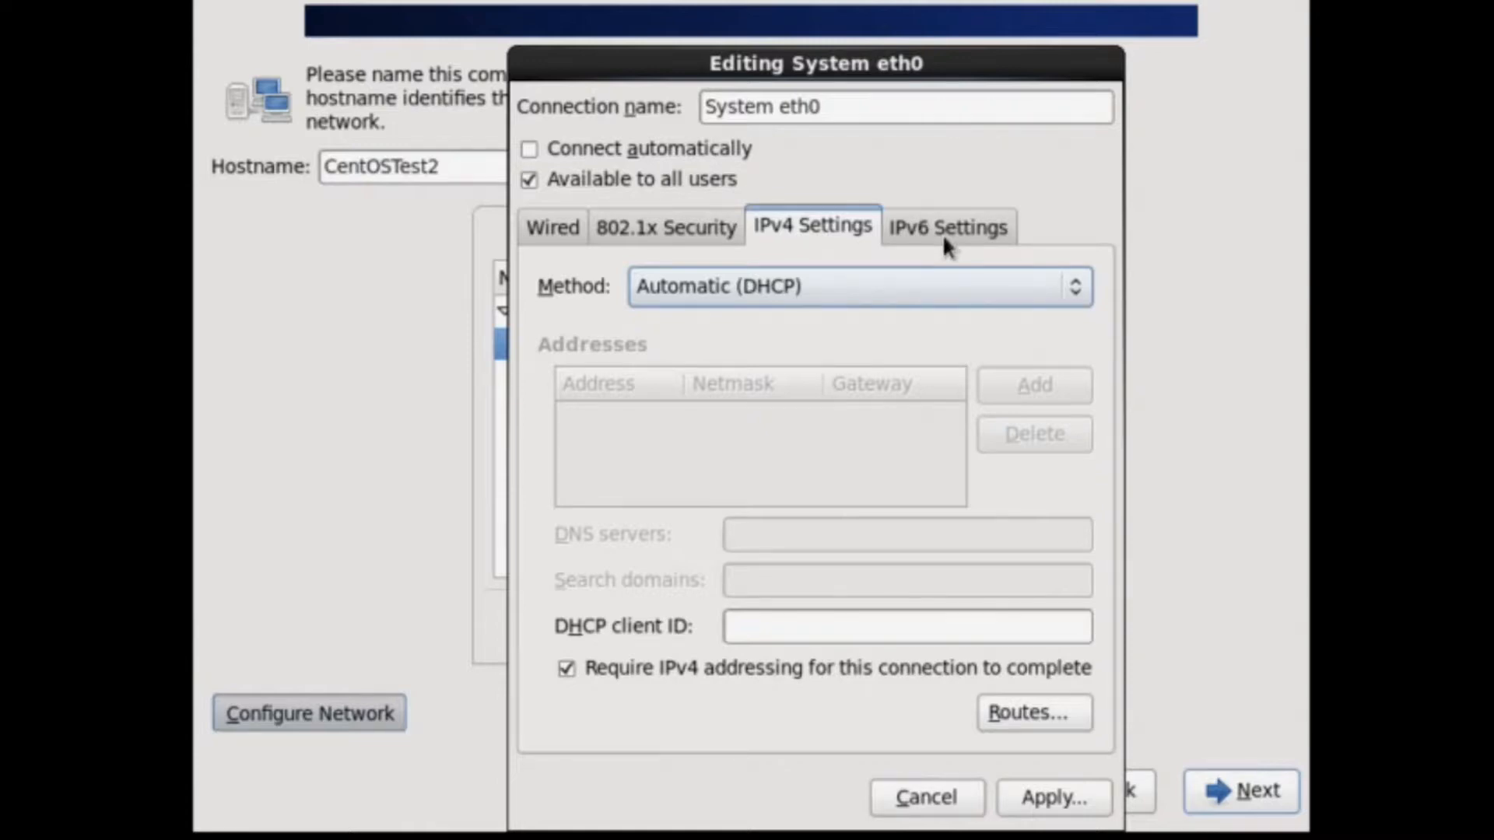
pyautogui.click(944, 239)
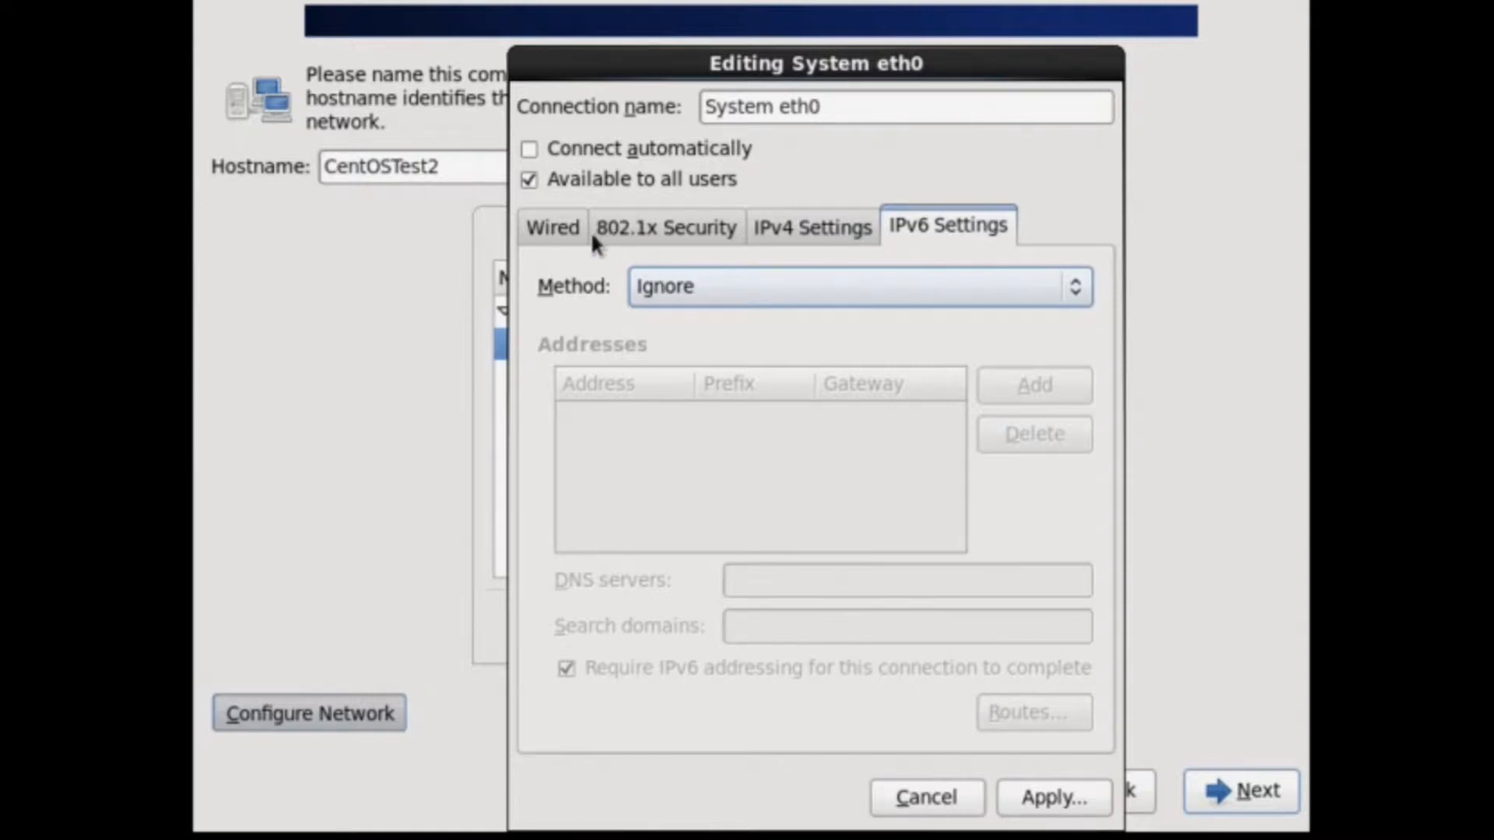
pyautogui.click(949, 788)
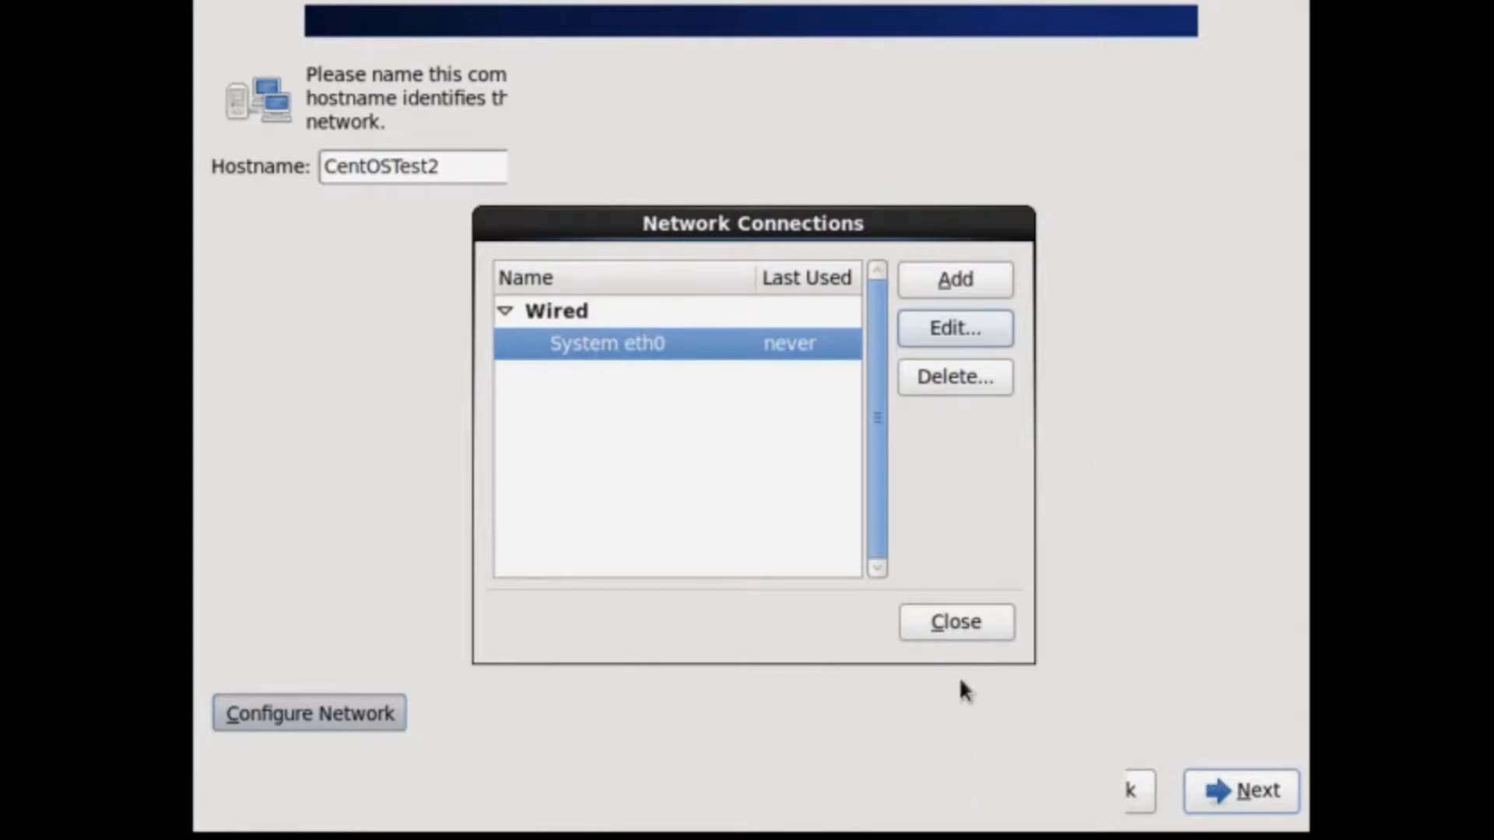
pyautogui.click(963, 629)
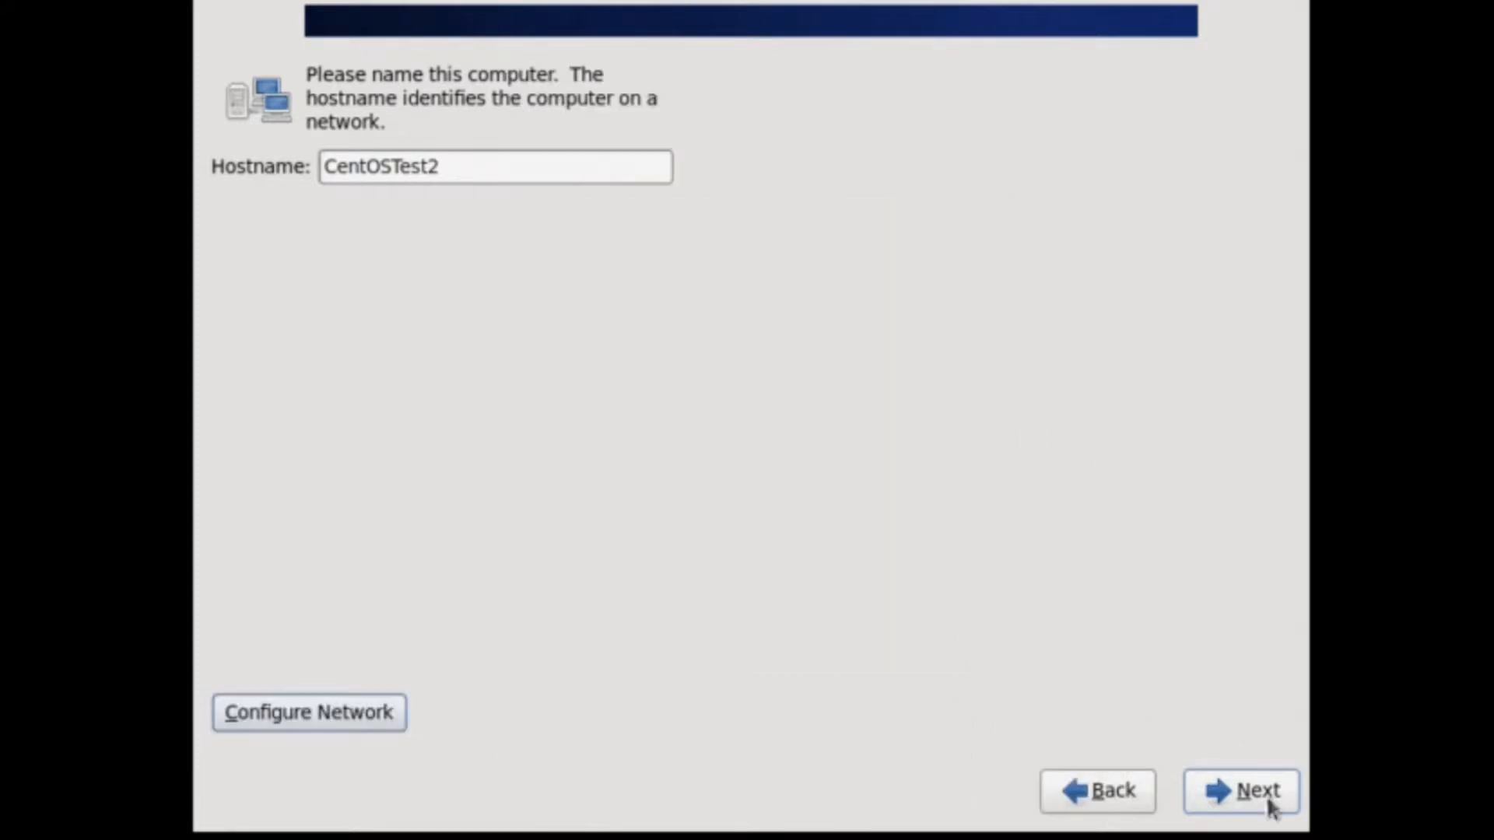
# Set the time zone to America/Los Angeles and continue to the root password page.
pyautogui.click(1237, 786)
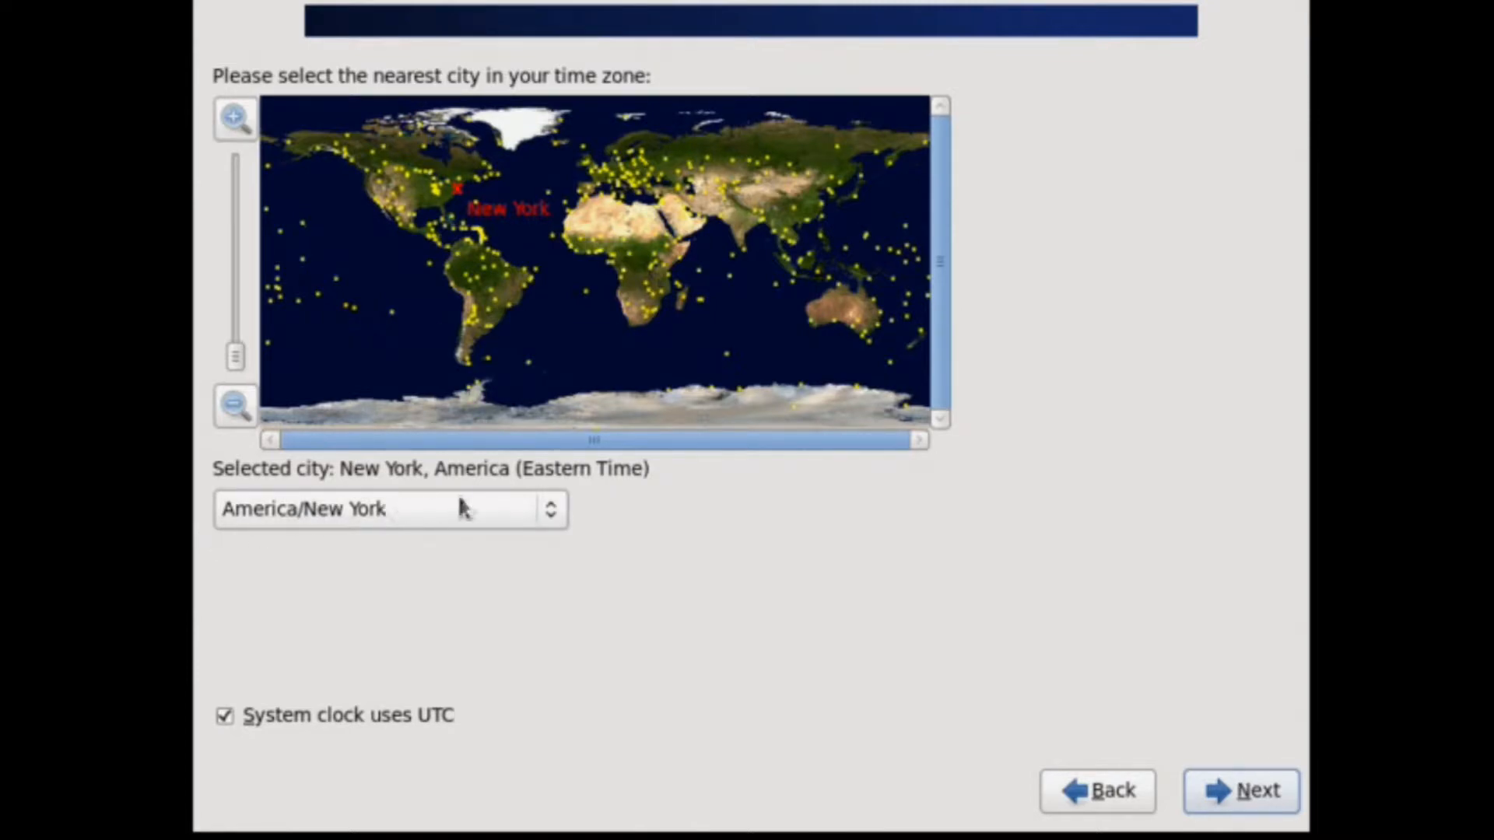
pyautogui.click(550, 514)
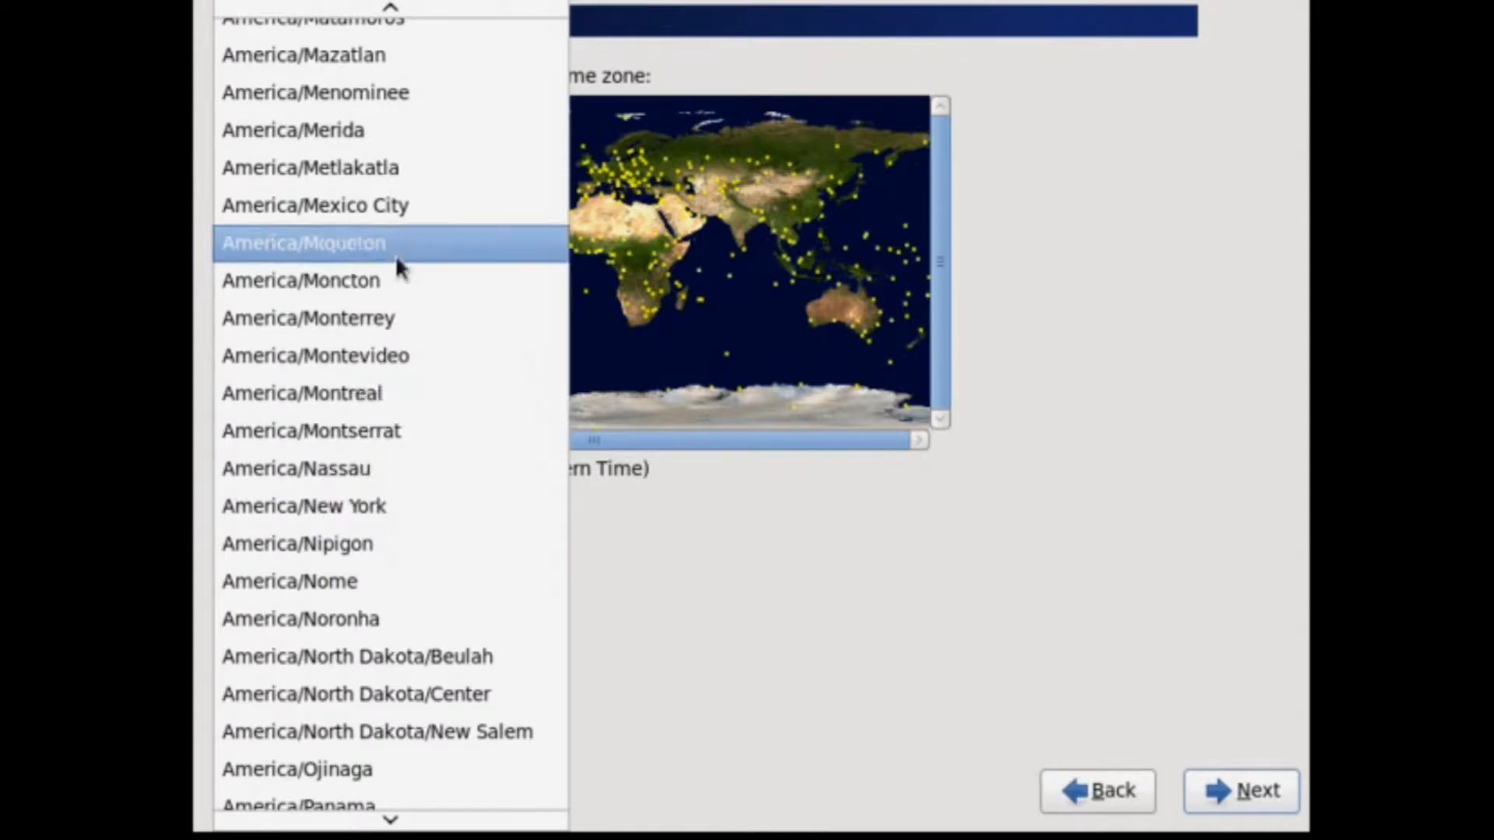
pyautogui.scroll(3, 461, 112)
pyautogui.scroll(8, 459, 115)
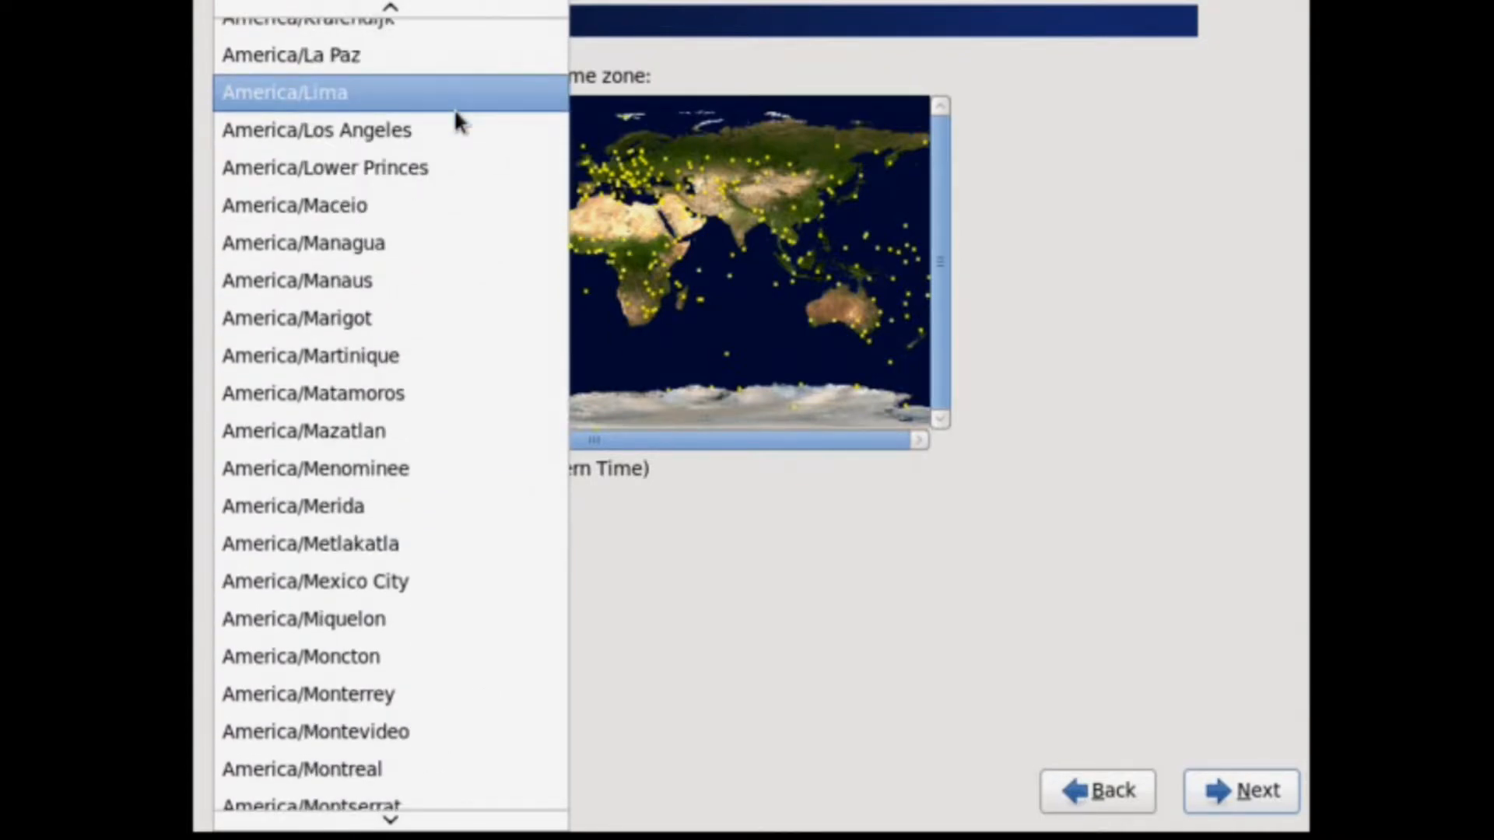
pyautogui.scroll(2, 457, 116)
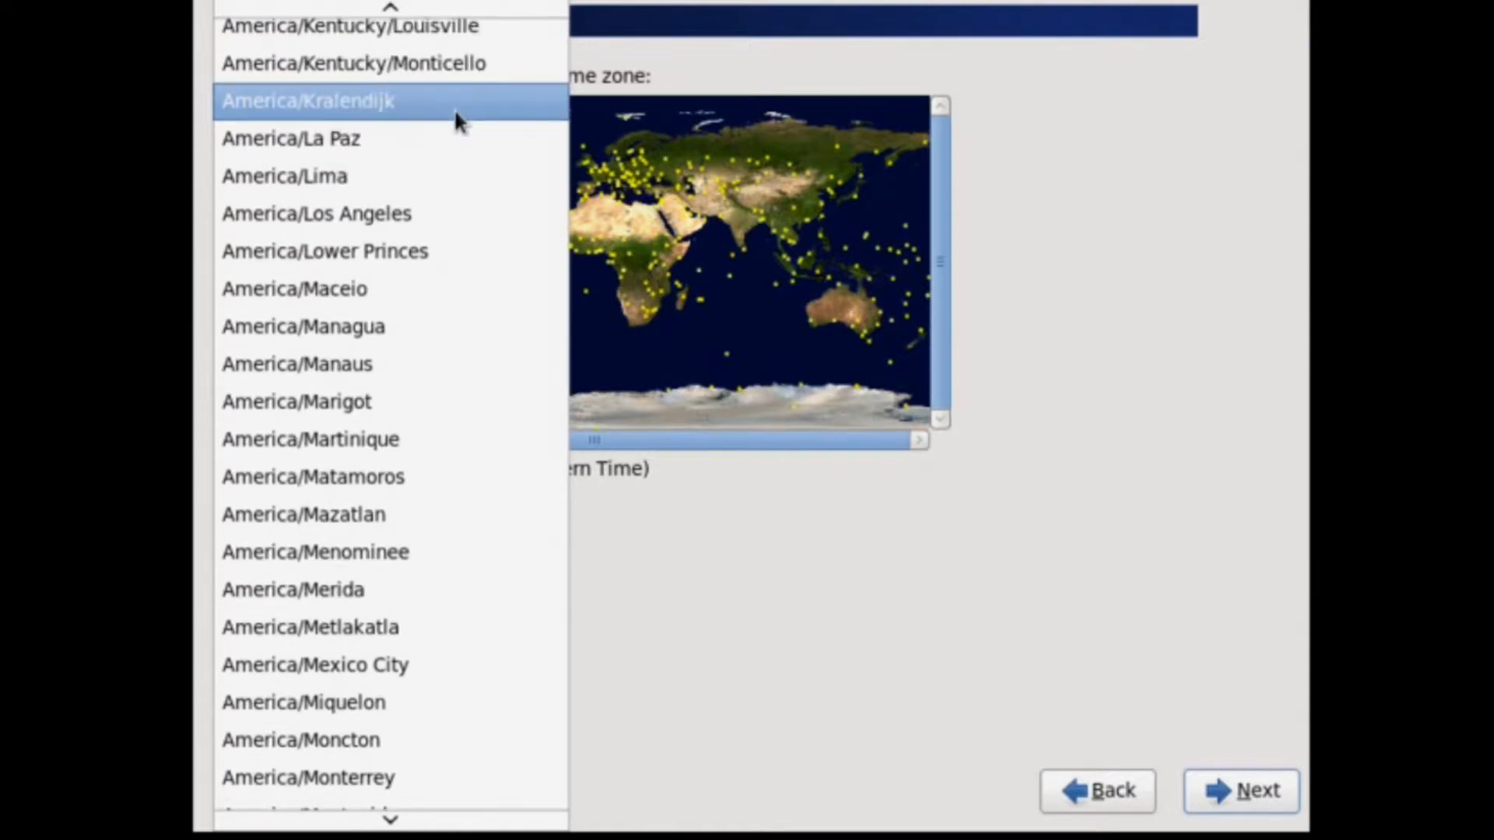
pyautogui.click(336, 218)
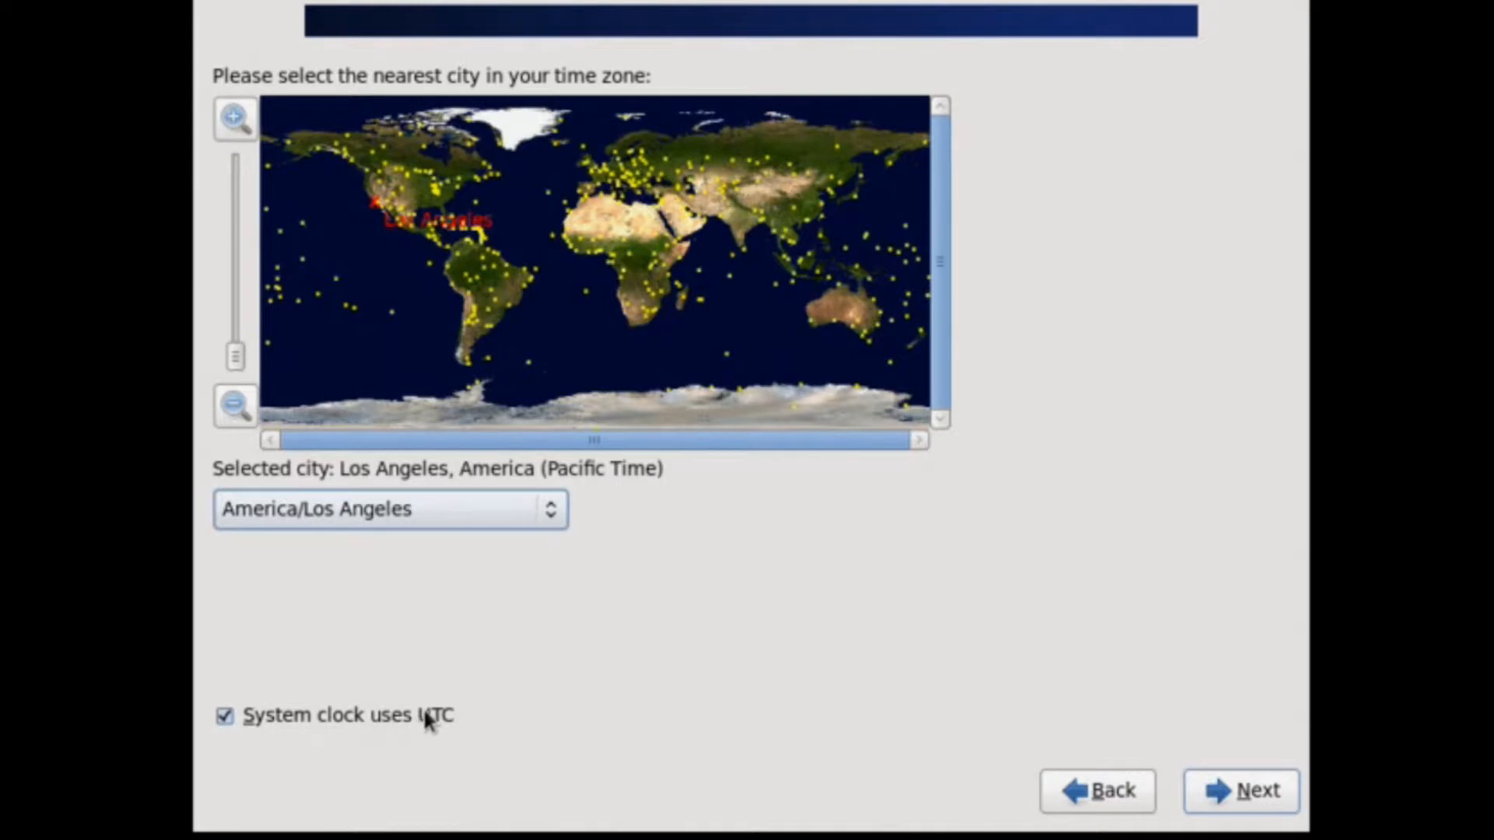
pyautogui.click(1237, 790)
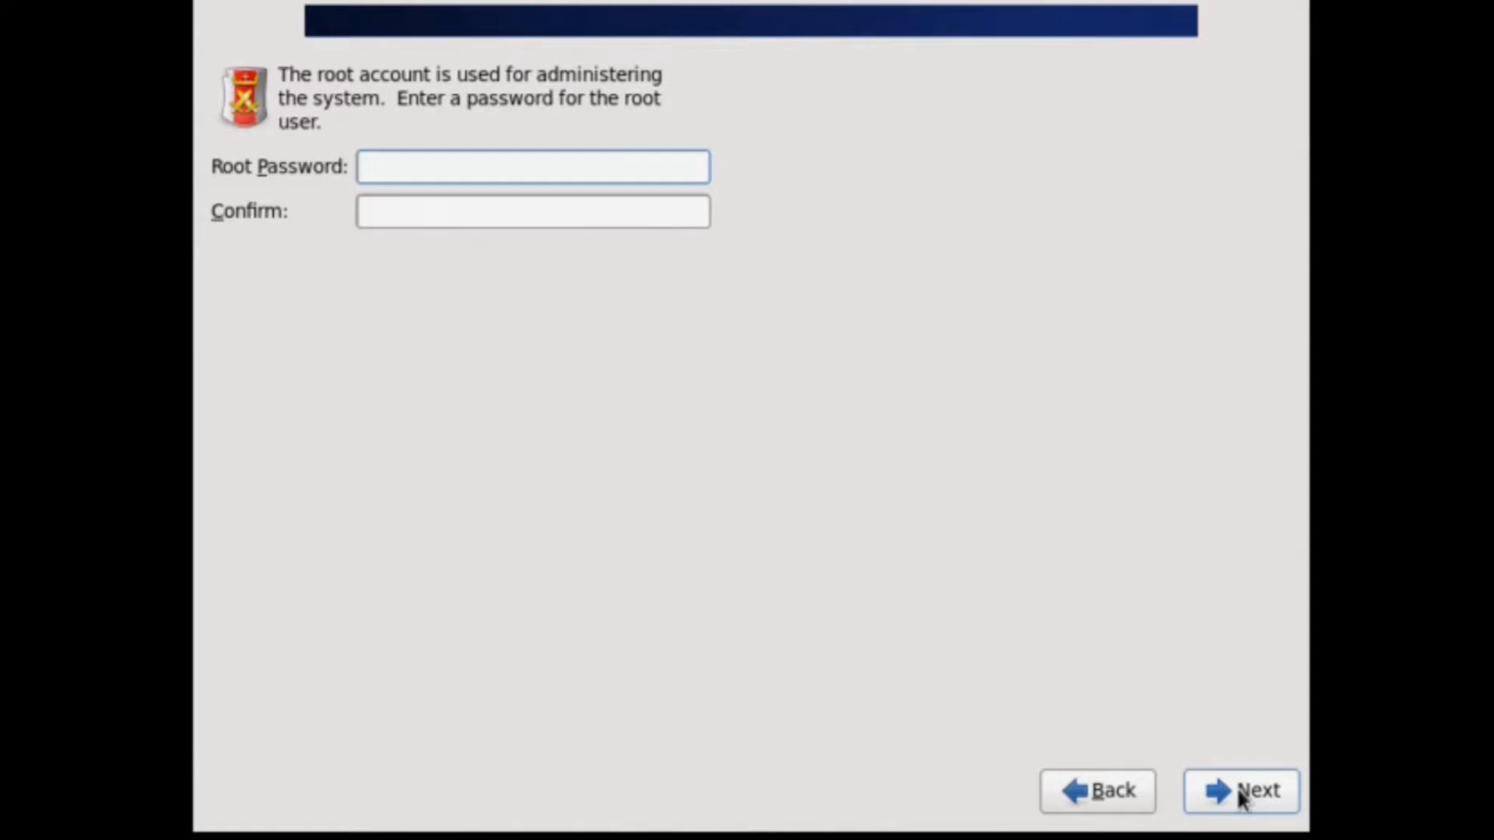
# Enter and confirm the root password, accepting it despite the weak-password warning.
pyautogui.write('12345678901')
pyautogui.press('Tab')
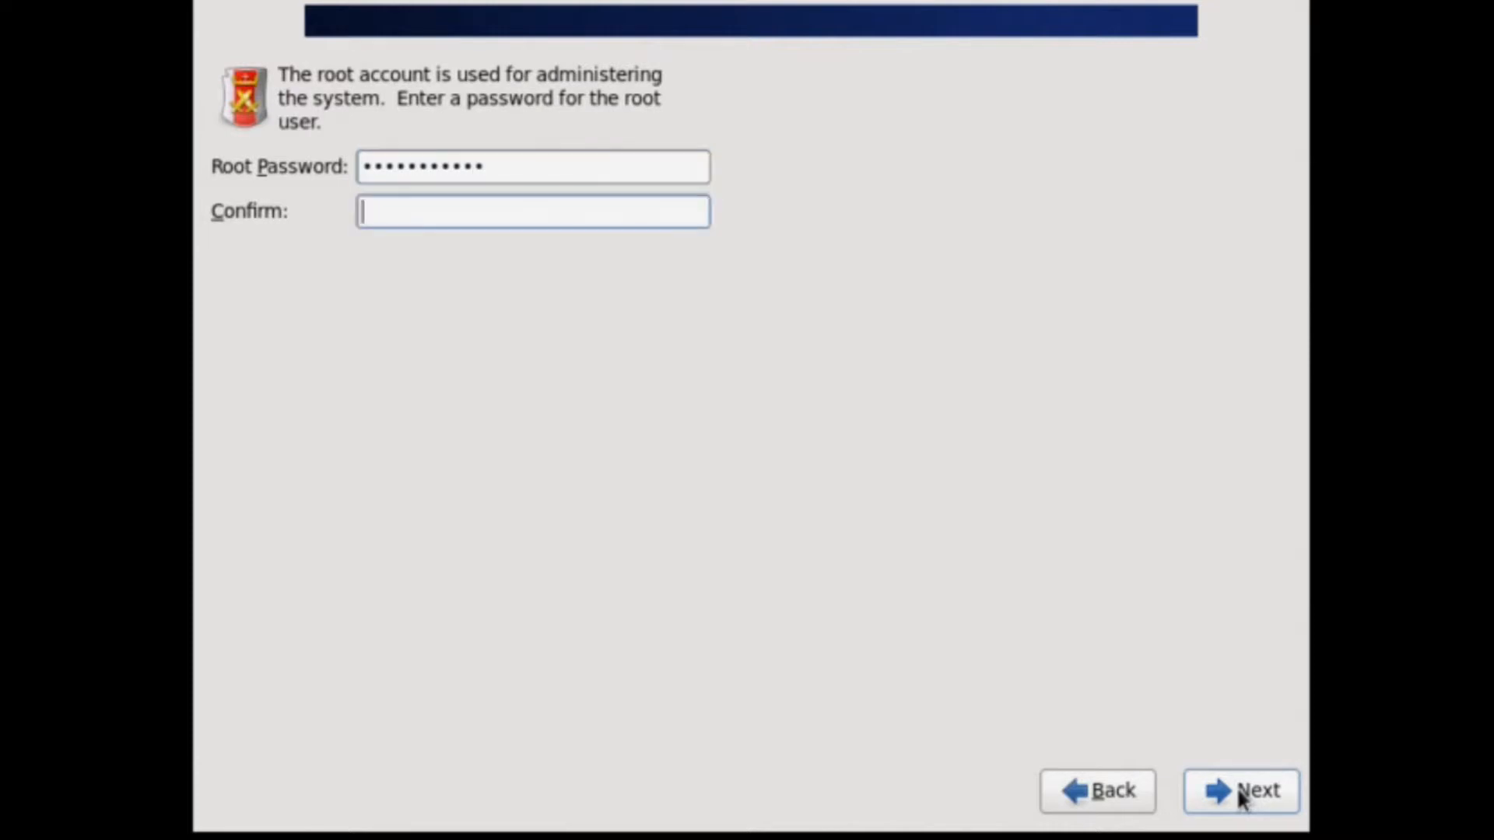
pyautogui.write('12345678901')
pyautogui.click(1239, 796)
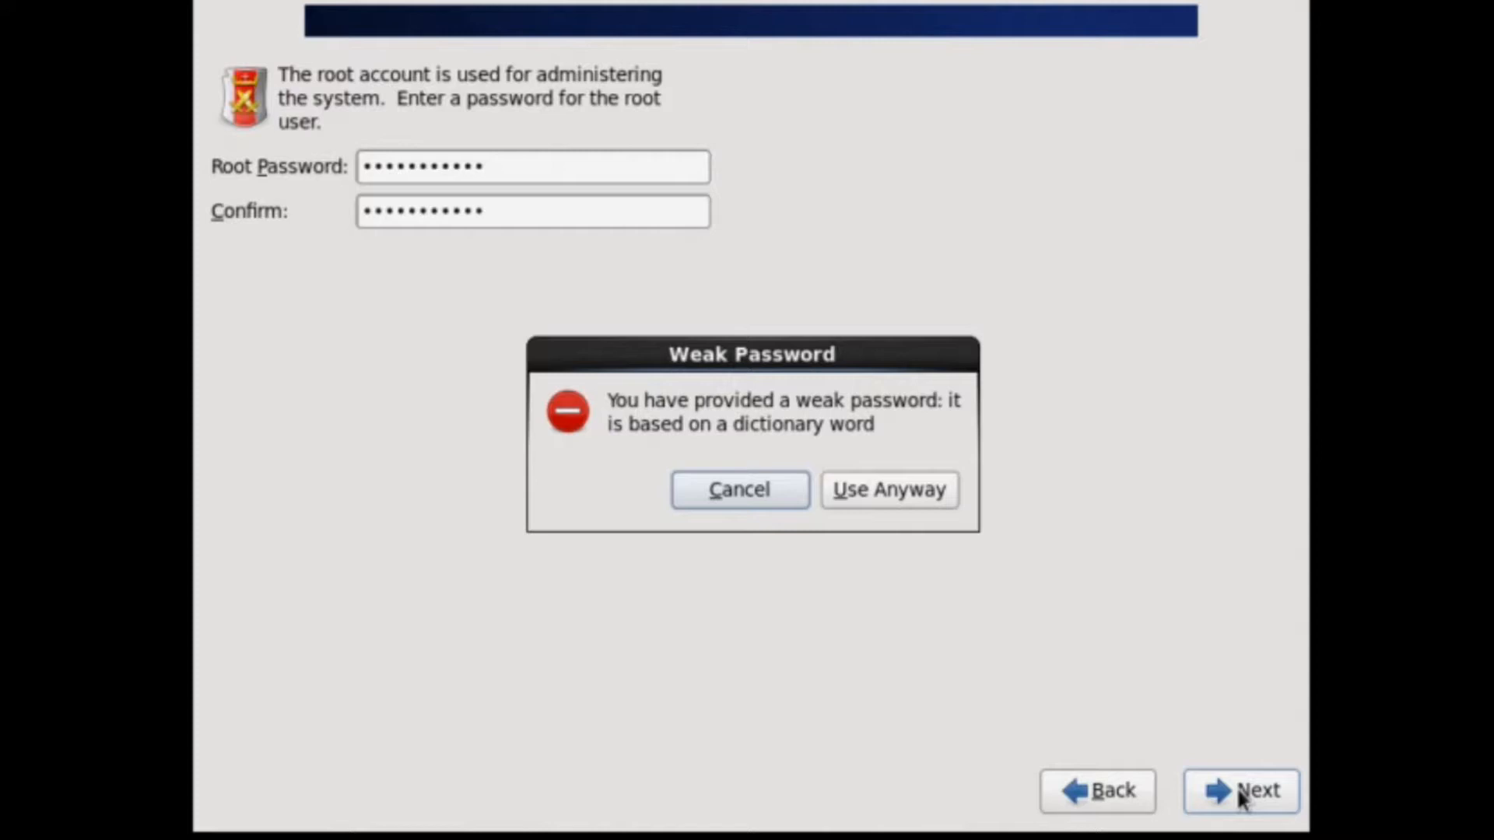
pyautogui.click(885, 501)
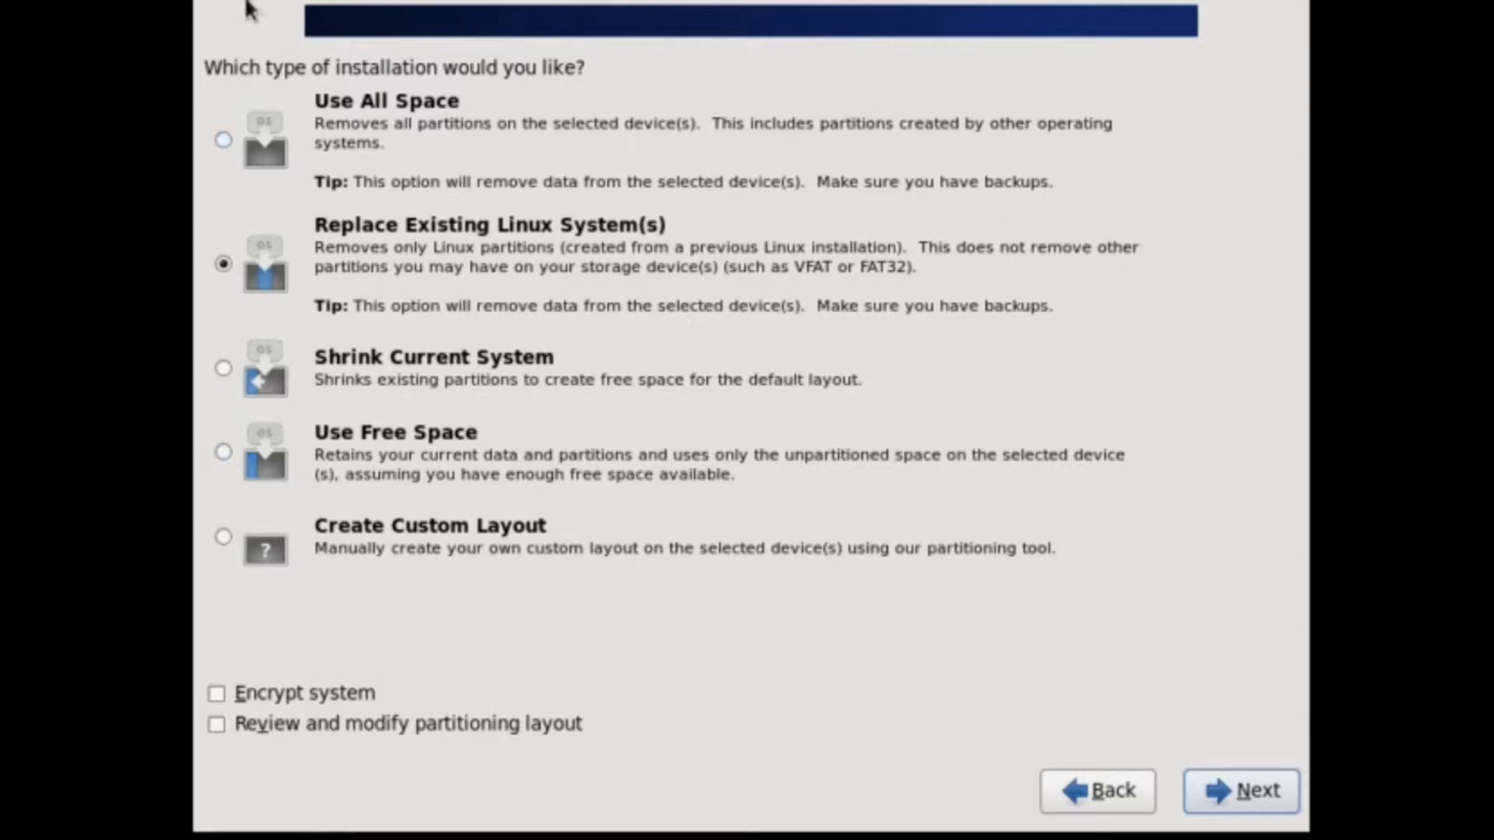
# Choose Use All Space and write the new partition layout to disk.
pyautogui.click(224, 141)
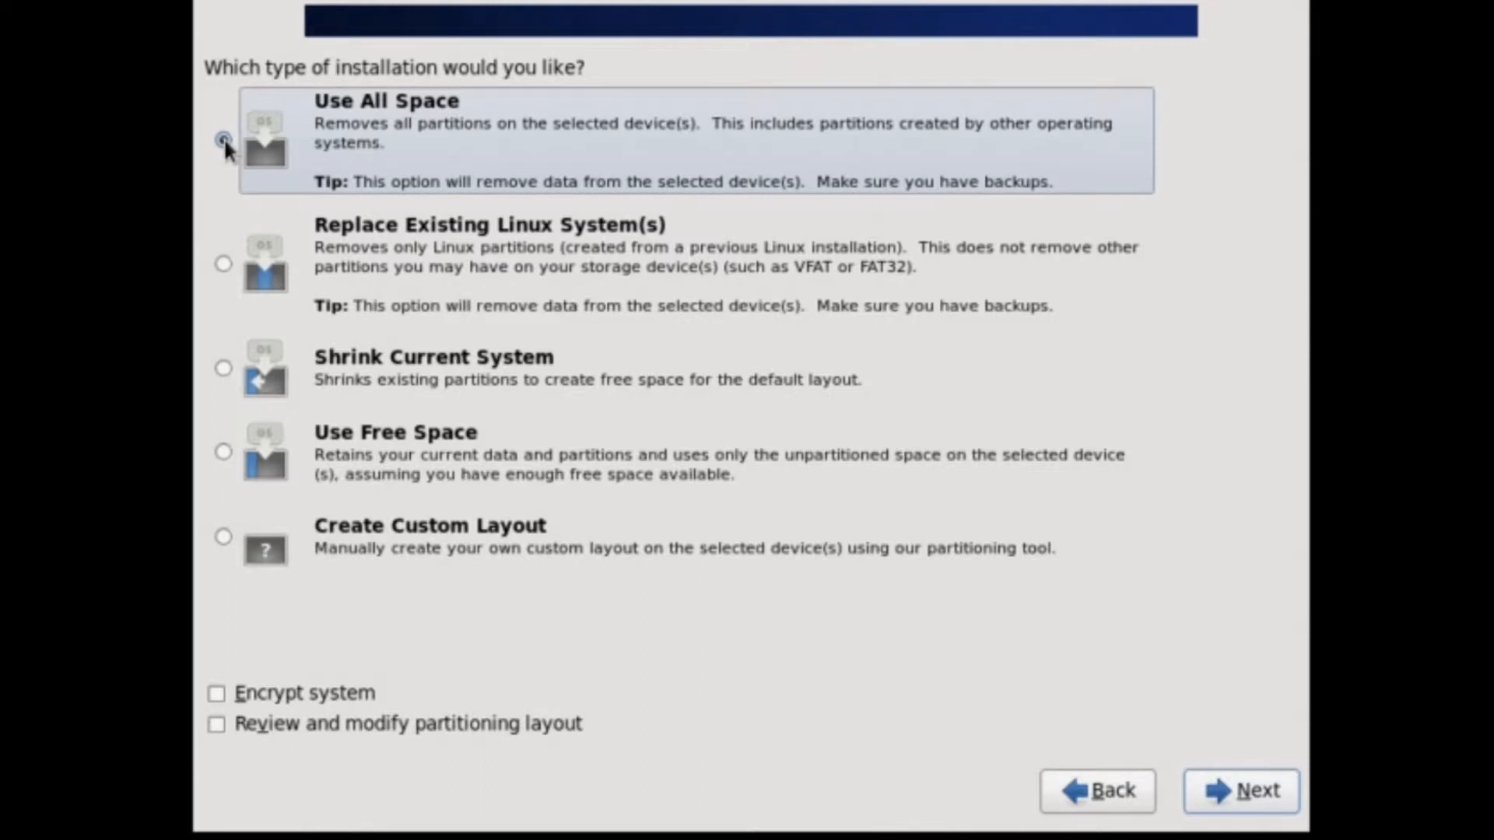
pyautogui.click(1277, 793)
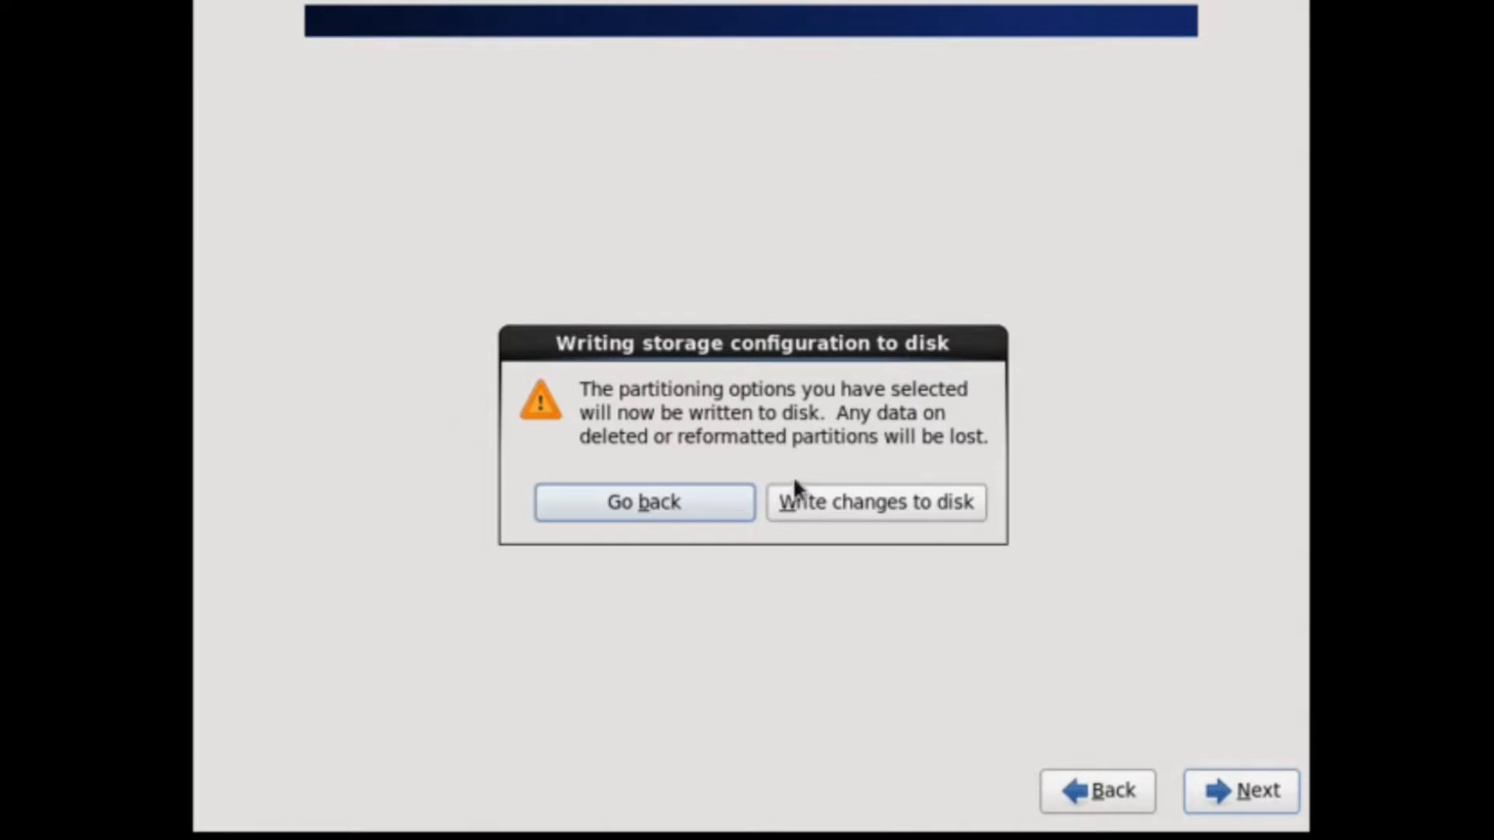
pyautogui.click(871, 502)
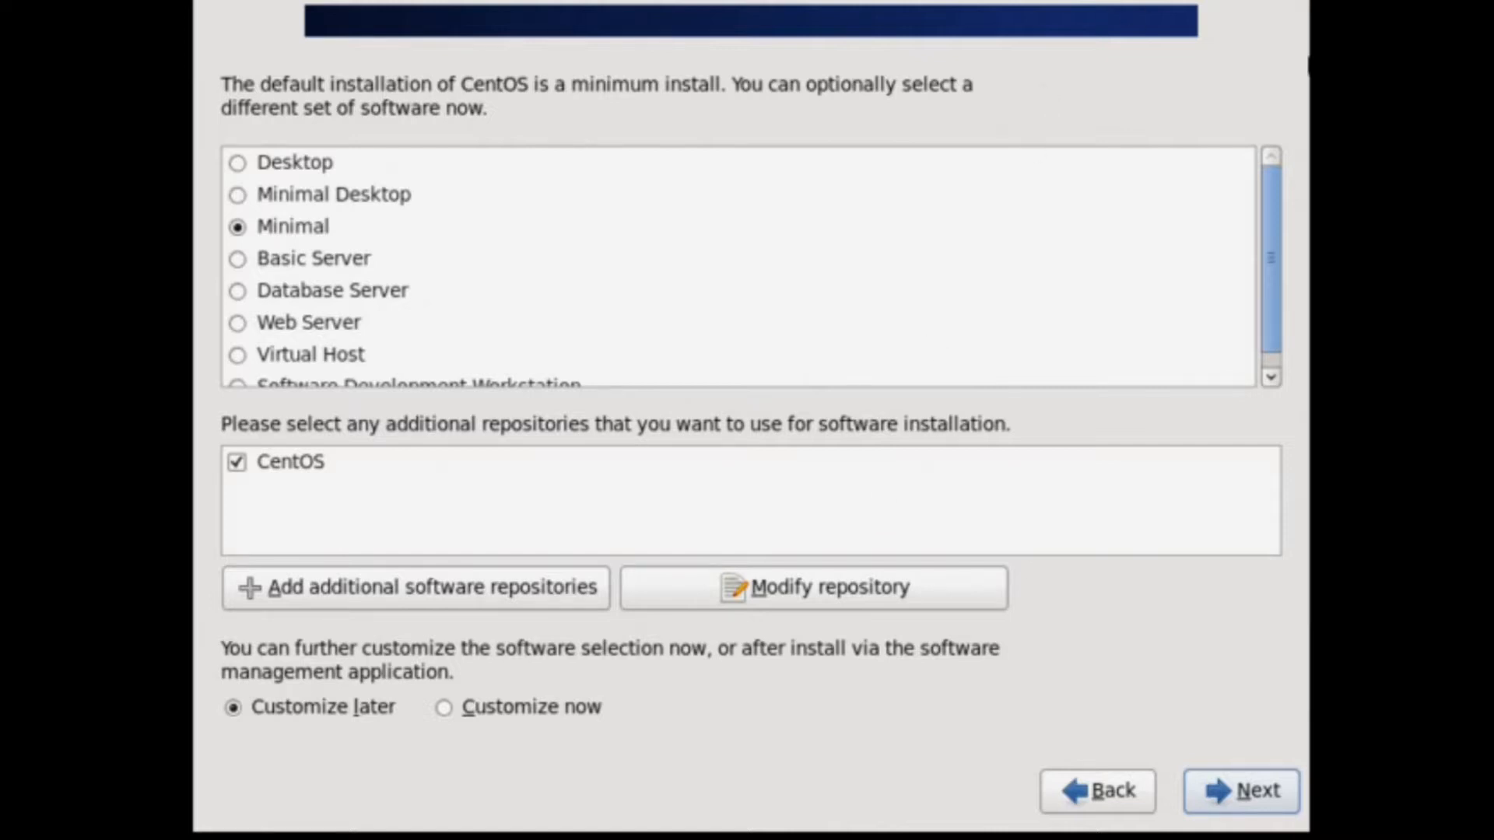
# Pick the Software Development Workstation set with Customize now and continue to package customization.
pyautogui.moveTo(1268, 221); pyautogui.dragTo(1262, 180)
pyautogui.moveTo(1262, 202); pyautogui.dragTo(1256, 234)
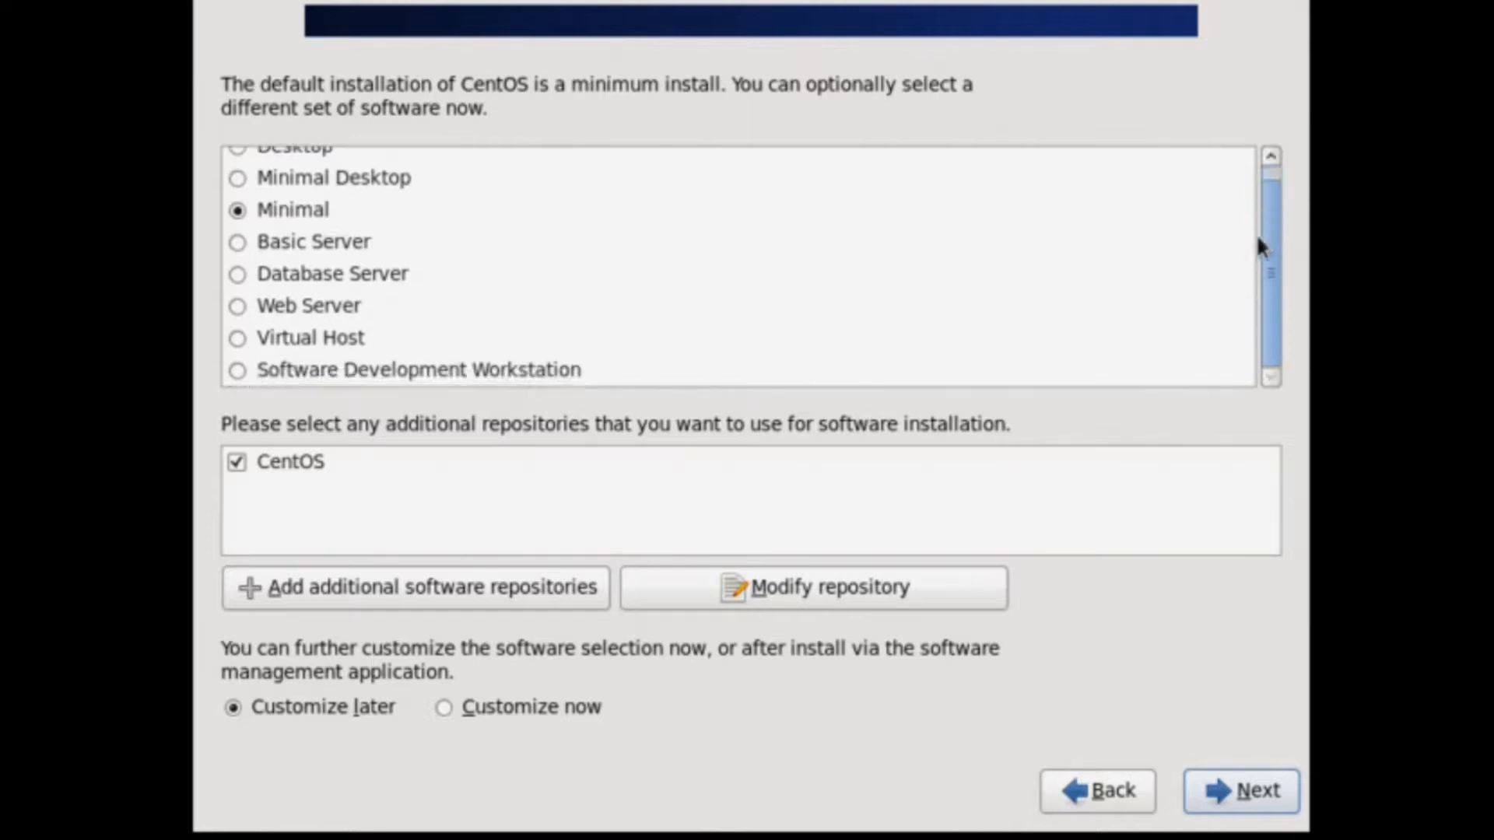
pyautogui.click(239, 369)
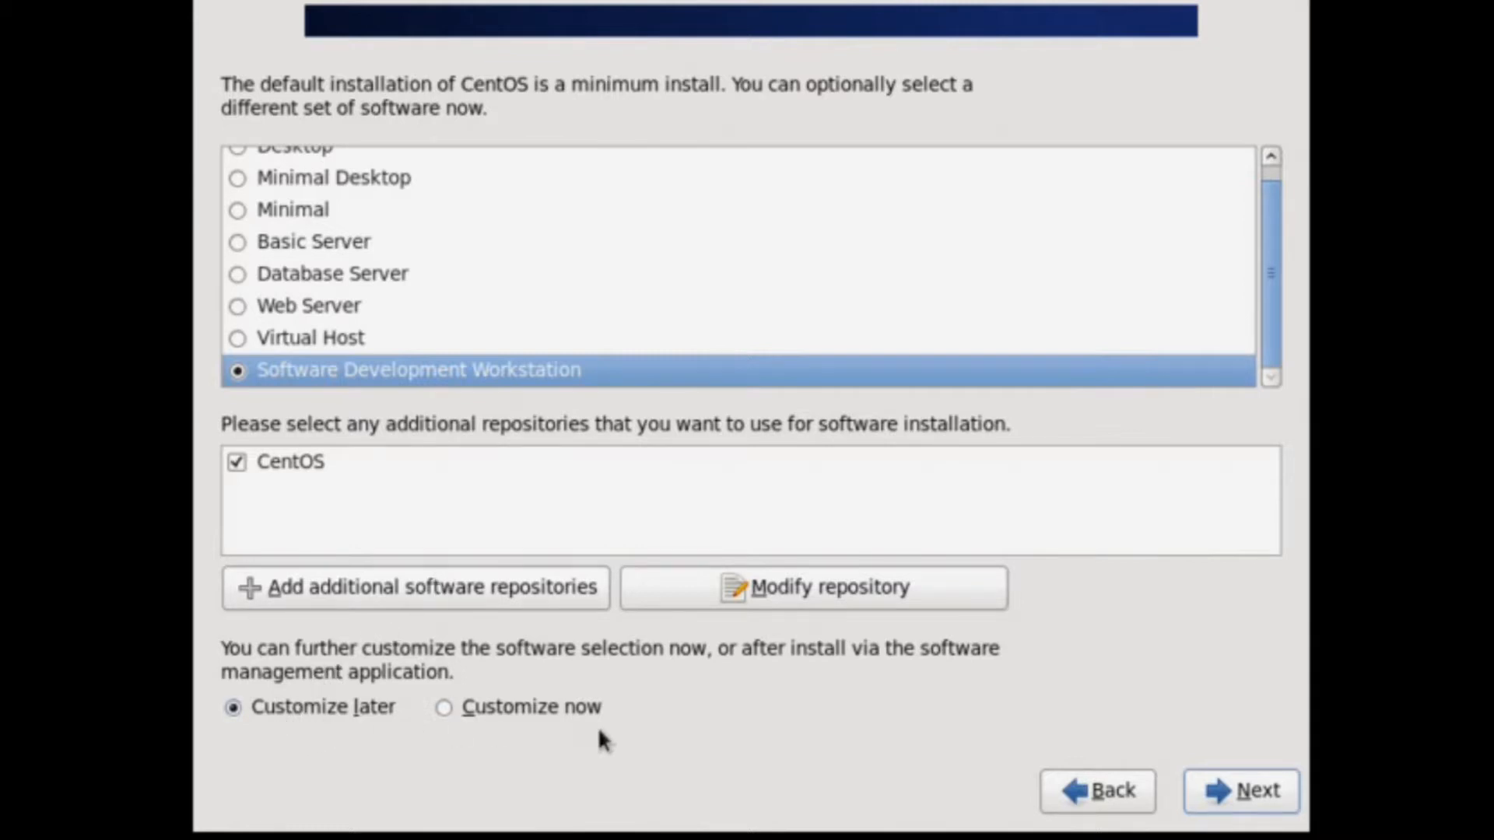
pyautogui.click(445, 707)
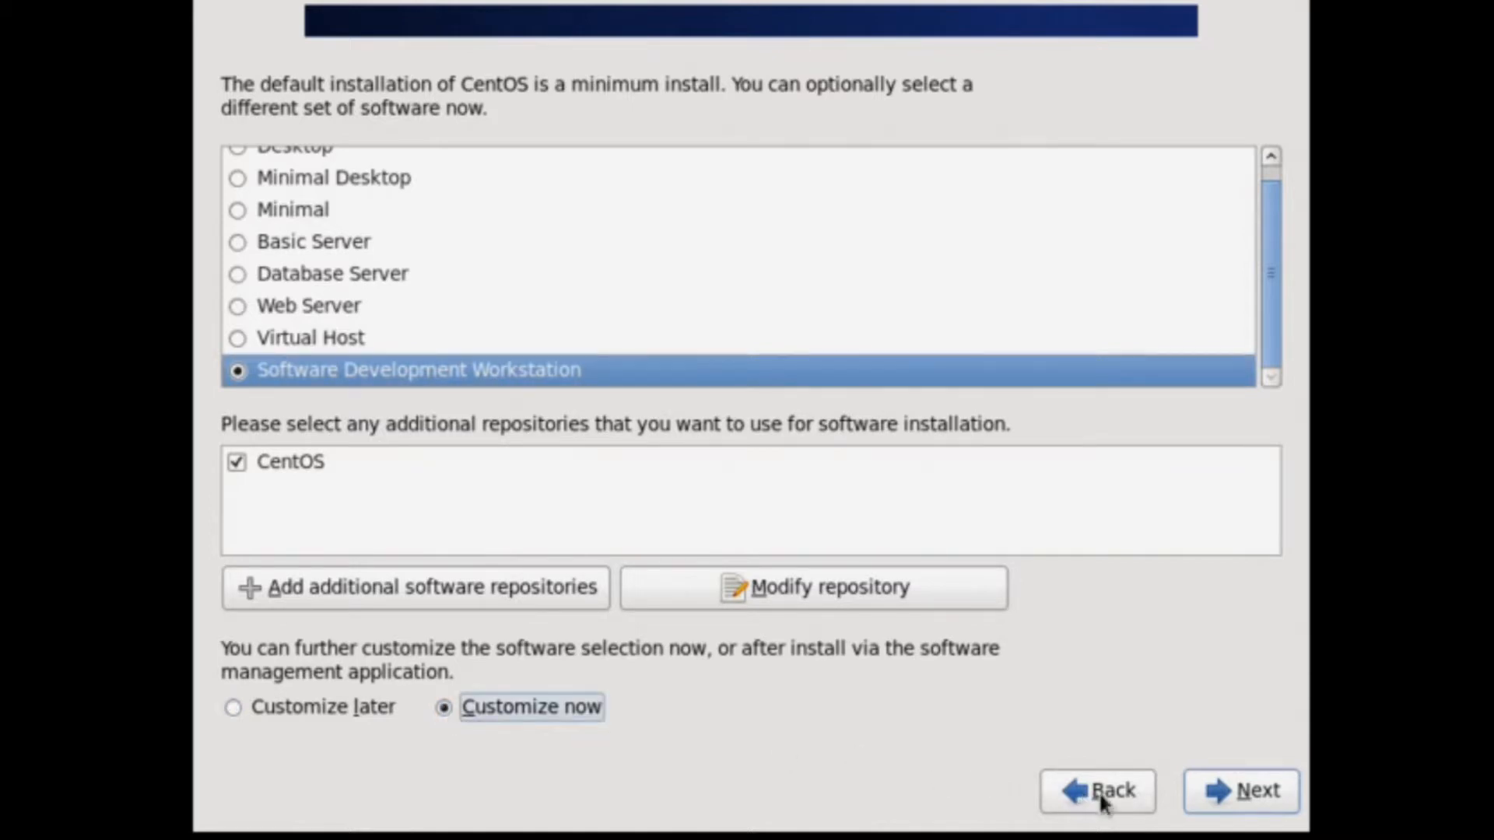
pyautogui.click(1219, 802)
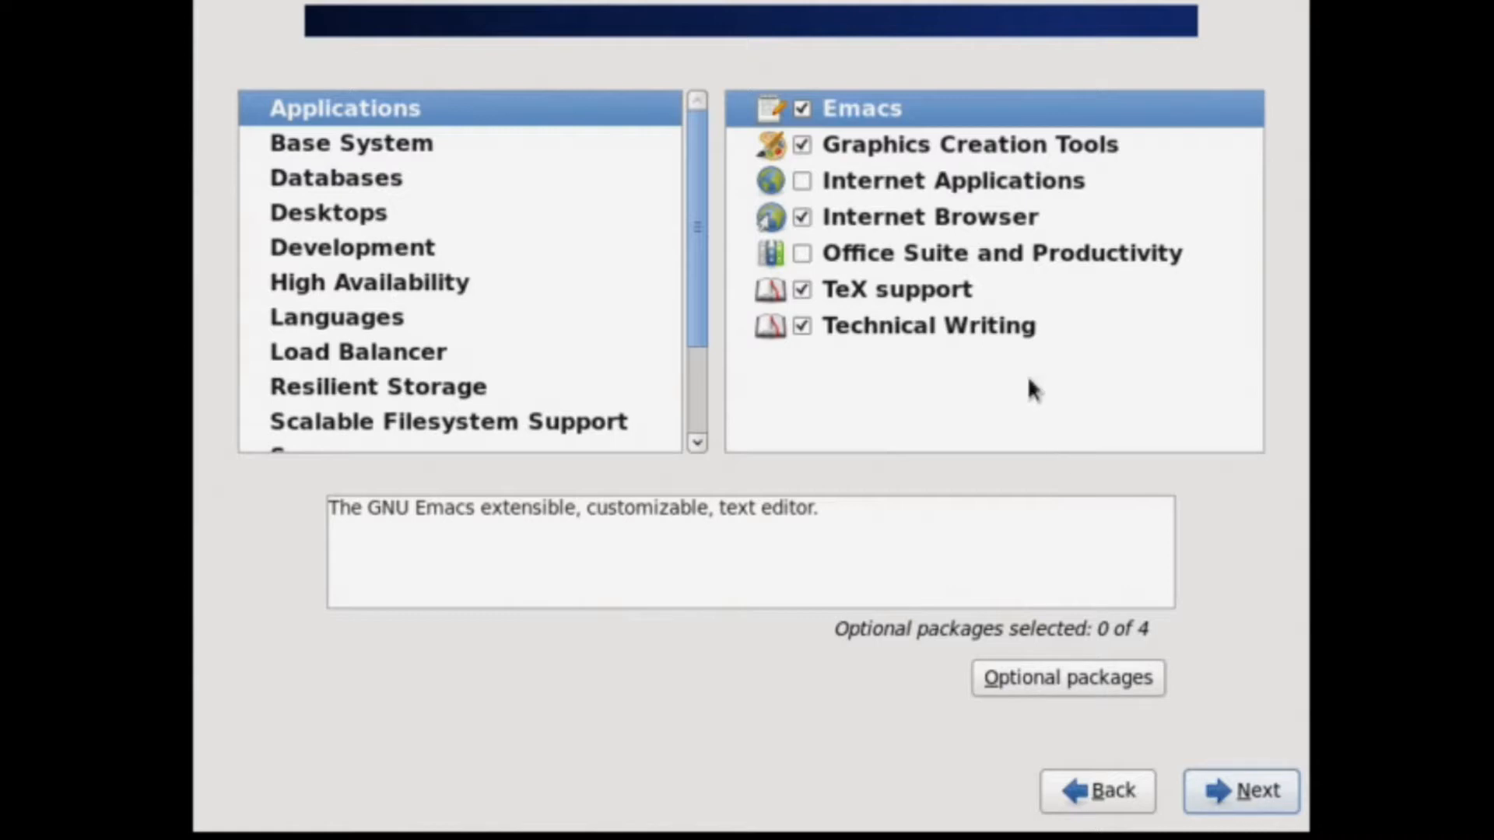
# Include Internet Applications with the optional evolution-exchange package, plus Office Suite and Productivity.
pyautogui.click(893, 192)
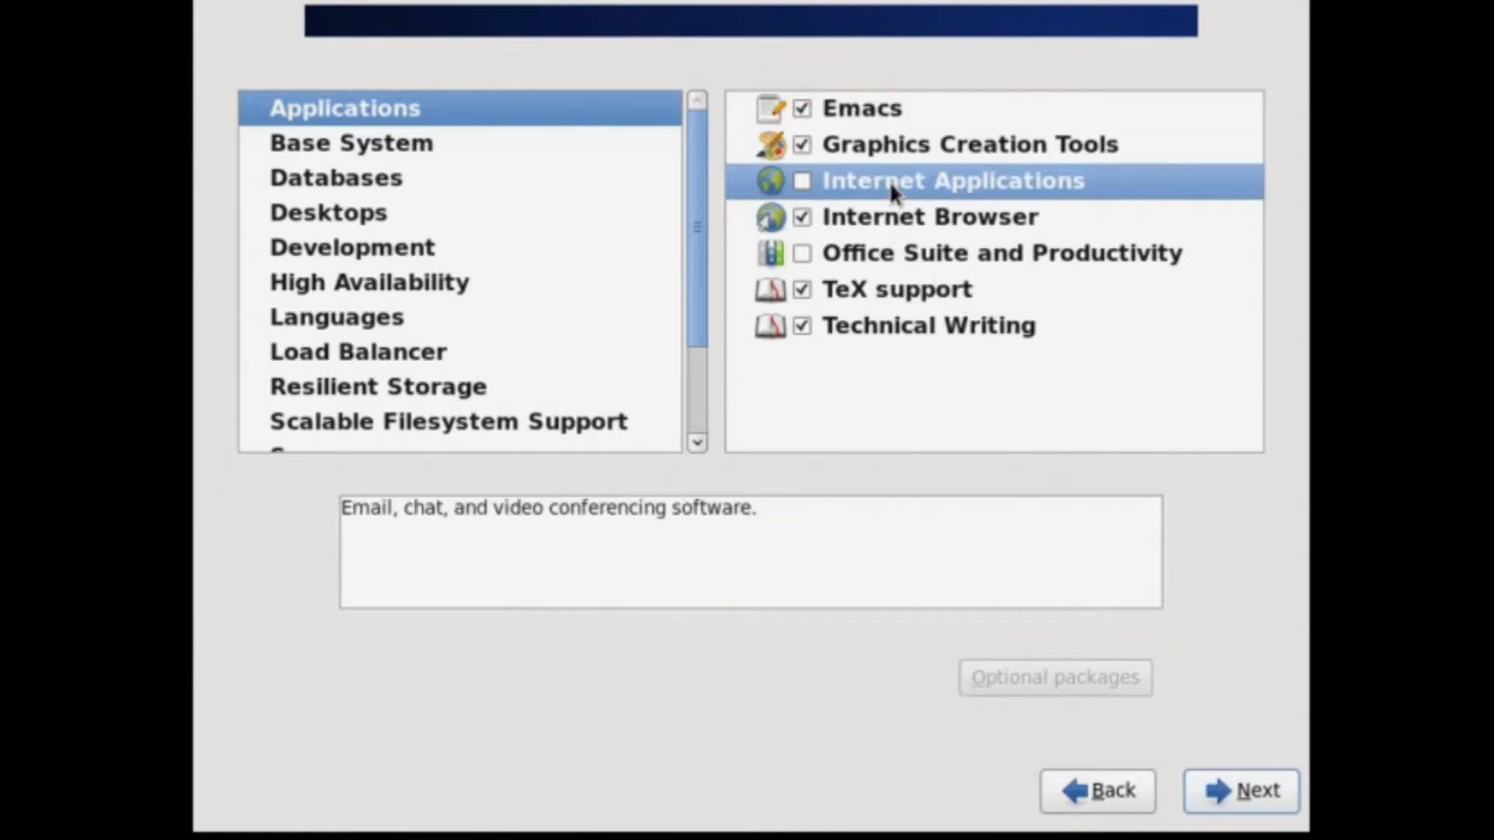
pyautogui.click(801, 182)
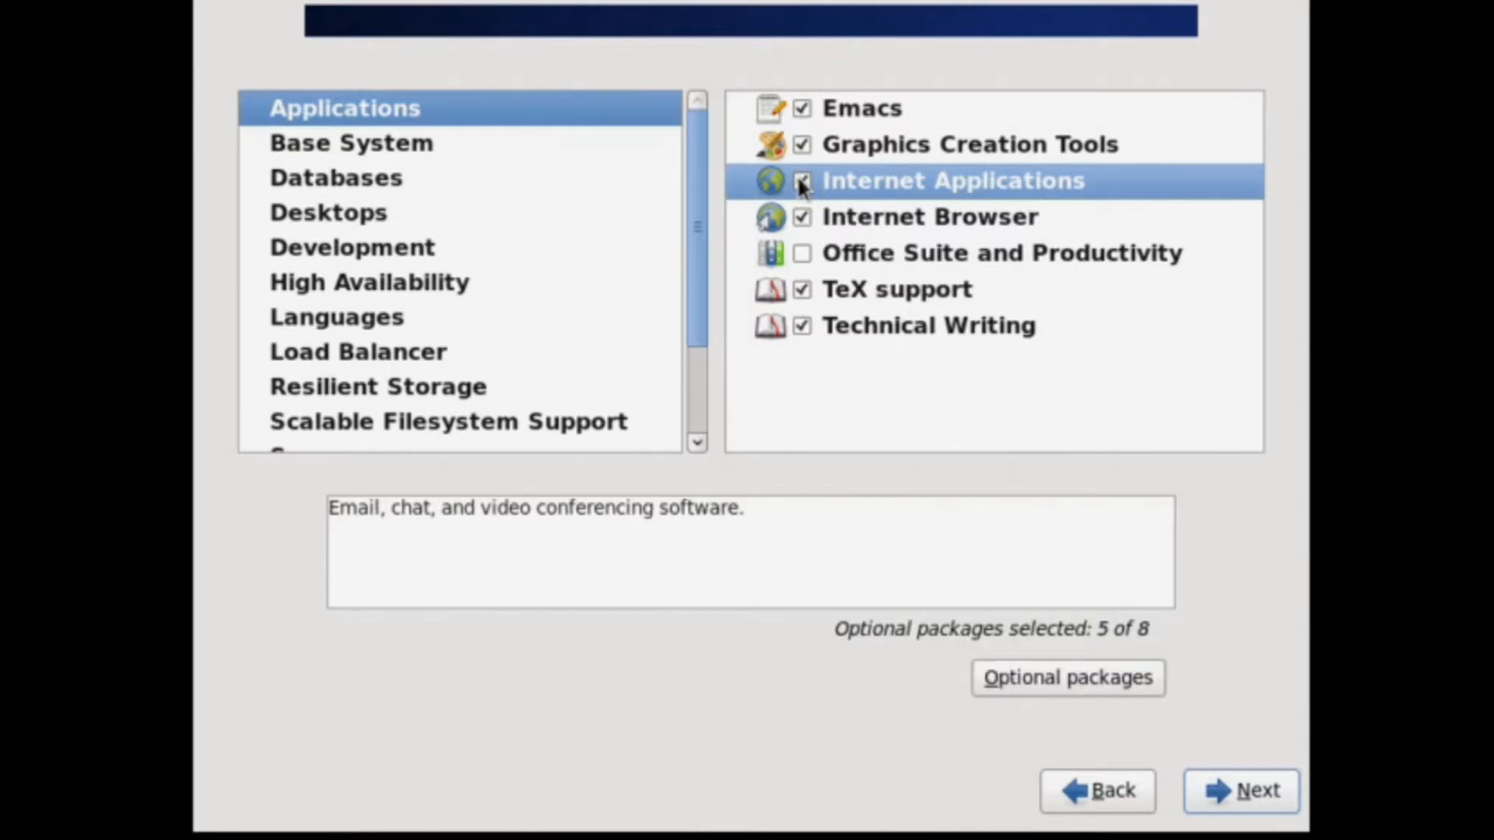
pyautogui.click(1028, 680)
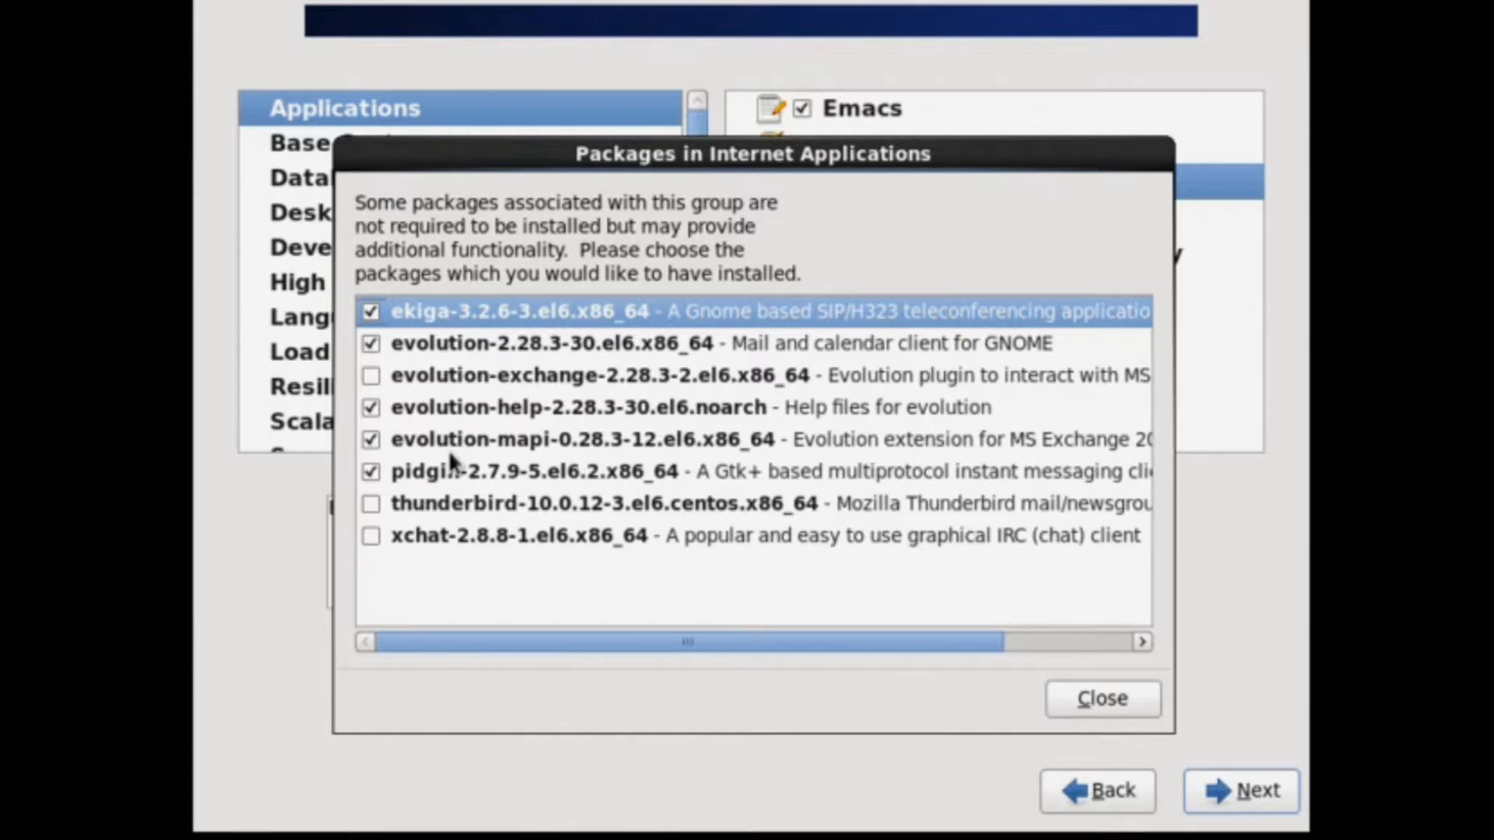
pyautogui.click(372, 375)
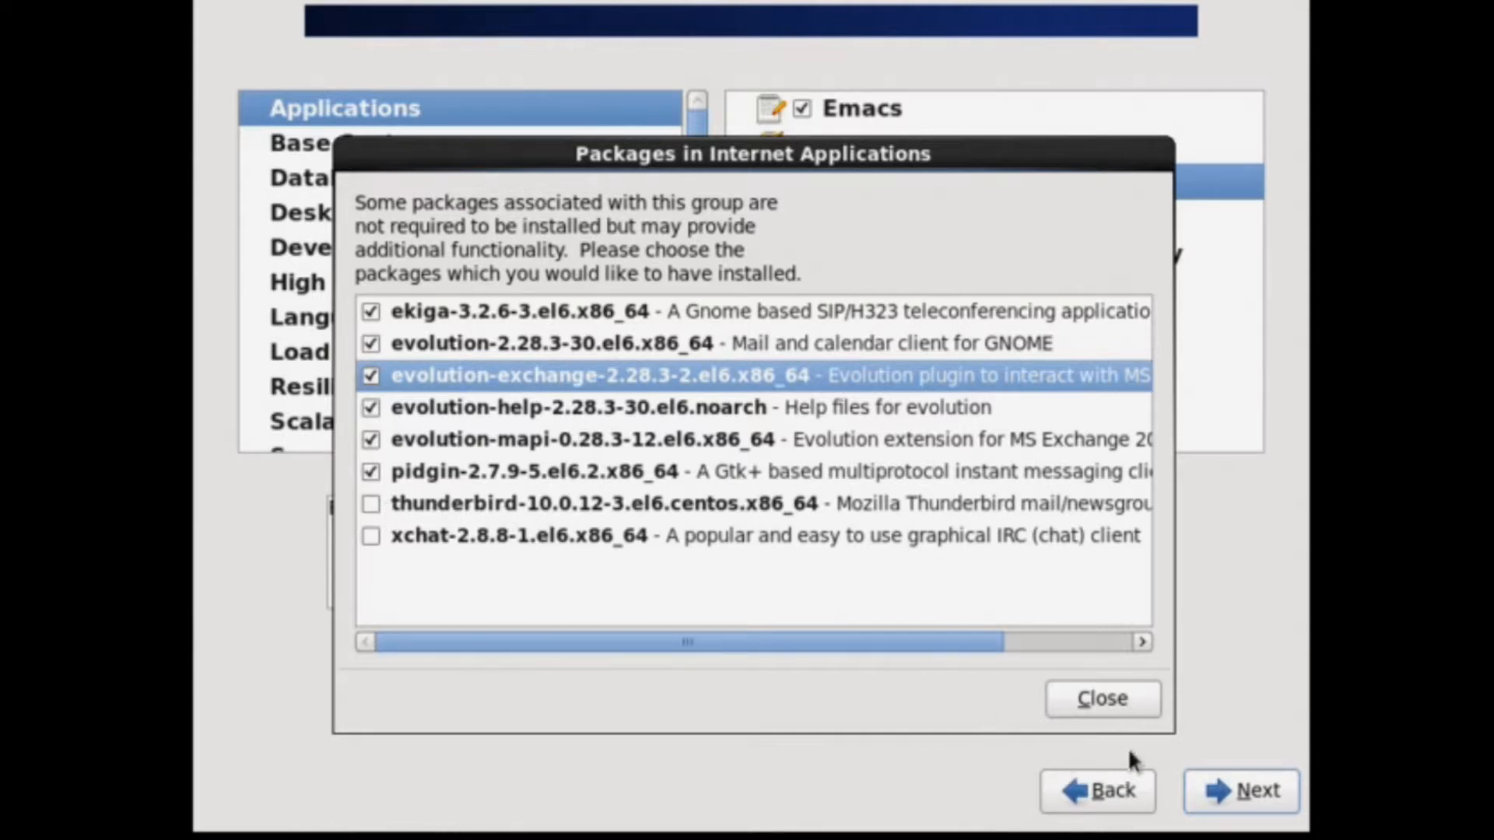
pyautogui.click(1118, 704)
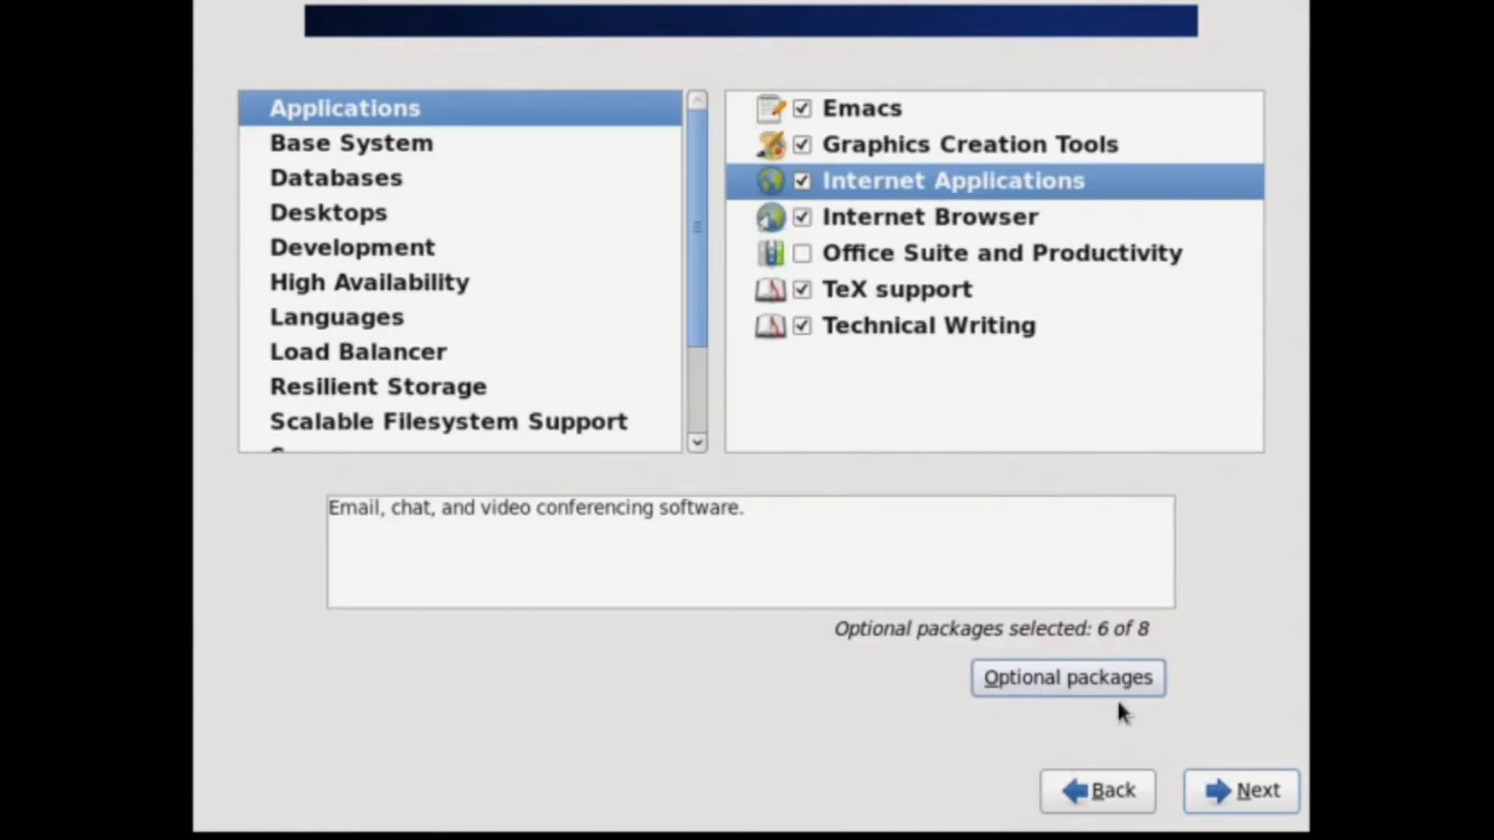
pyautogui.click(802, 255)
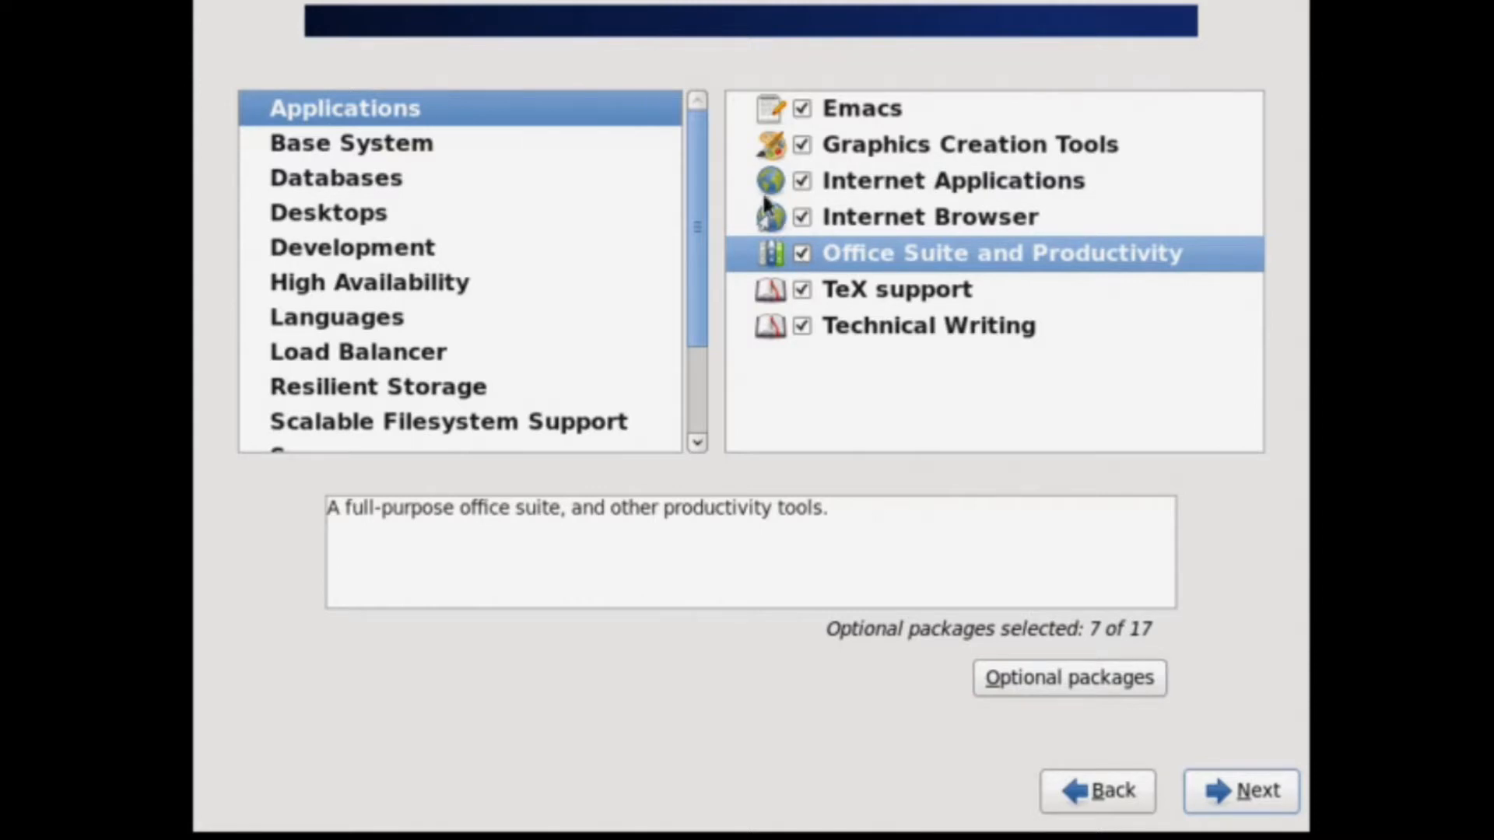
# Tick the LibreOffice email mail-merge, headless, javafilter and ogltrans optional office packages.
pyautogui.click(1041, 674)
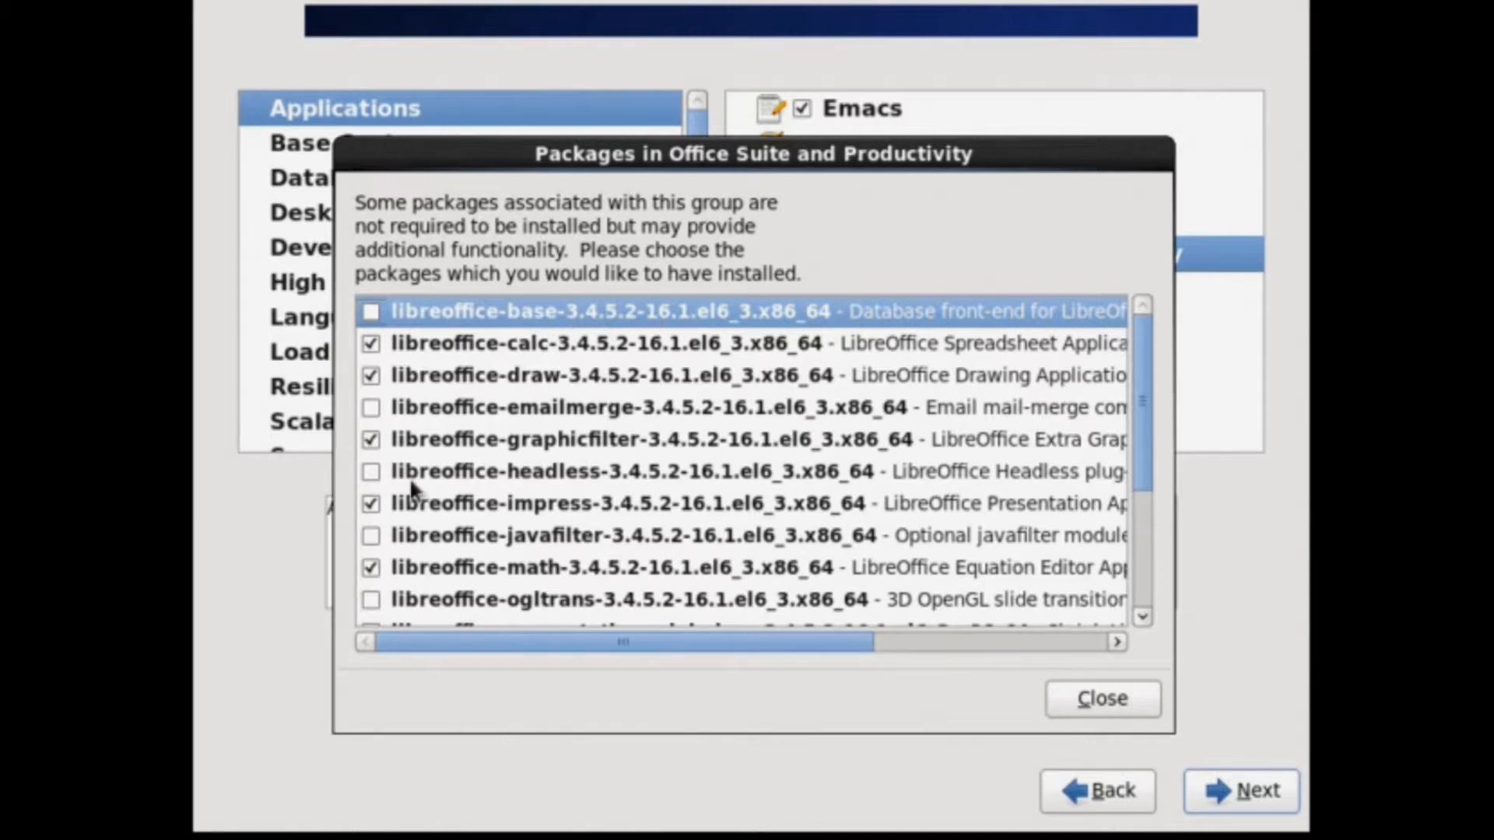
pyautogui.click(371, 408)
pyautogui.click(371, 477)
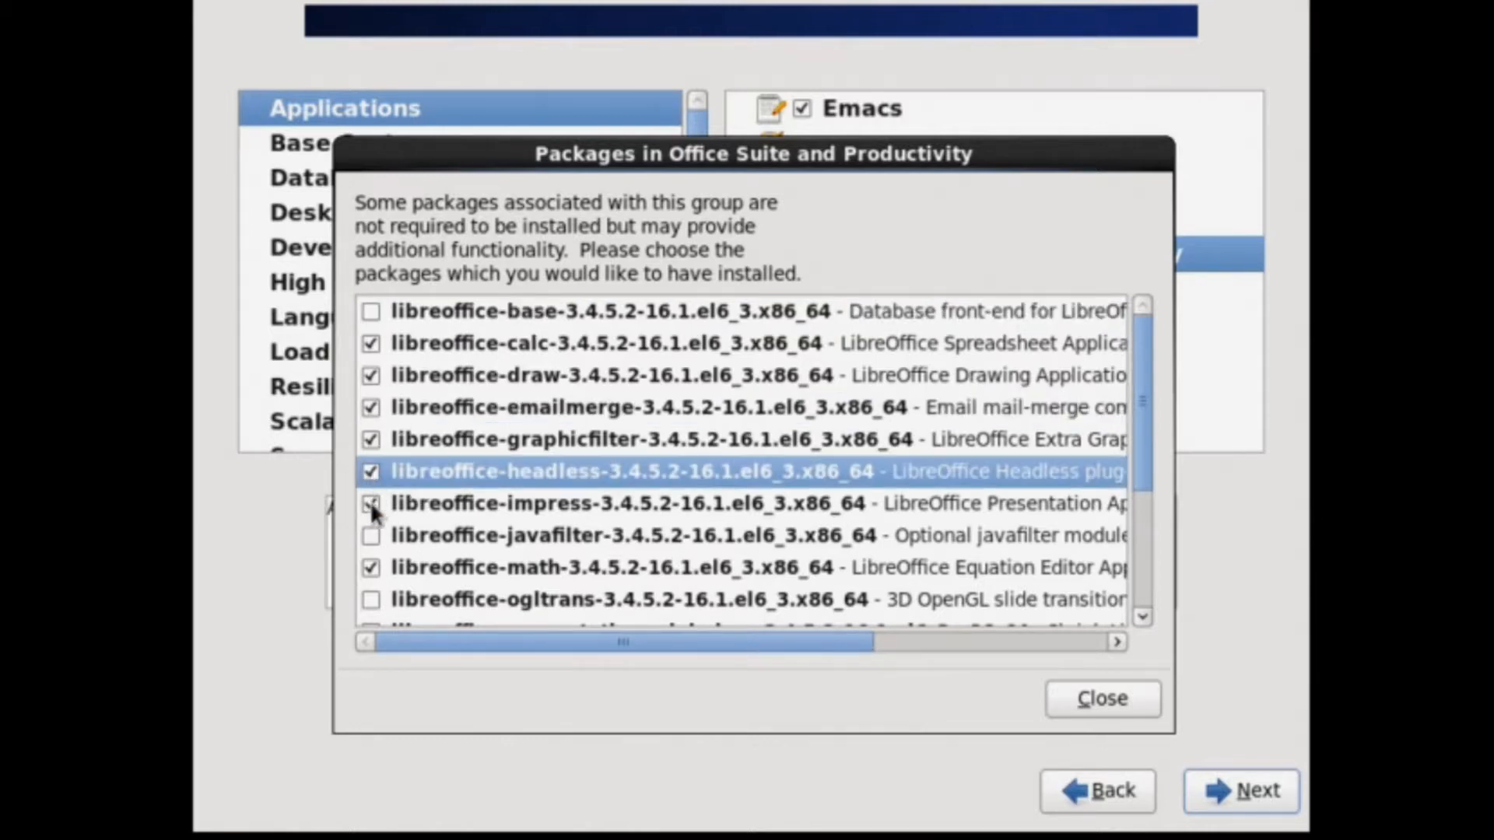
pyautogui.click(374, 534)
pyautogui.click(380, 595)
# Also tick presentation-minimizer, report-builder, wiki-publisher, planner and taskjuggler, then close the list.
pyautogui.scroll(-3, 459, 522)
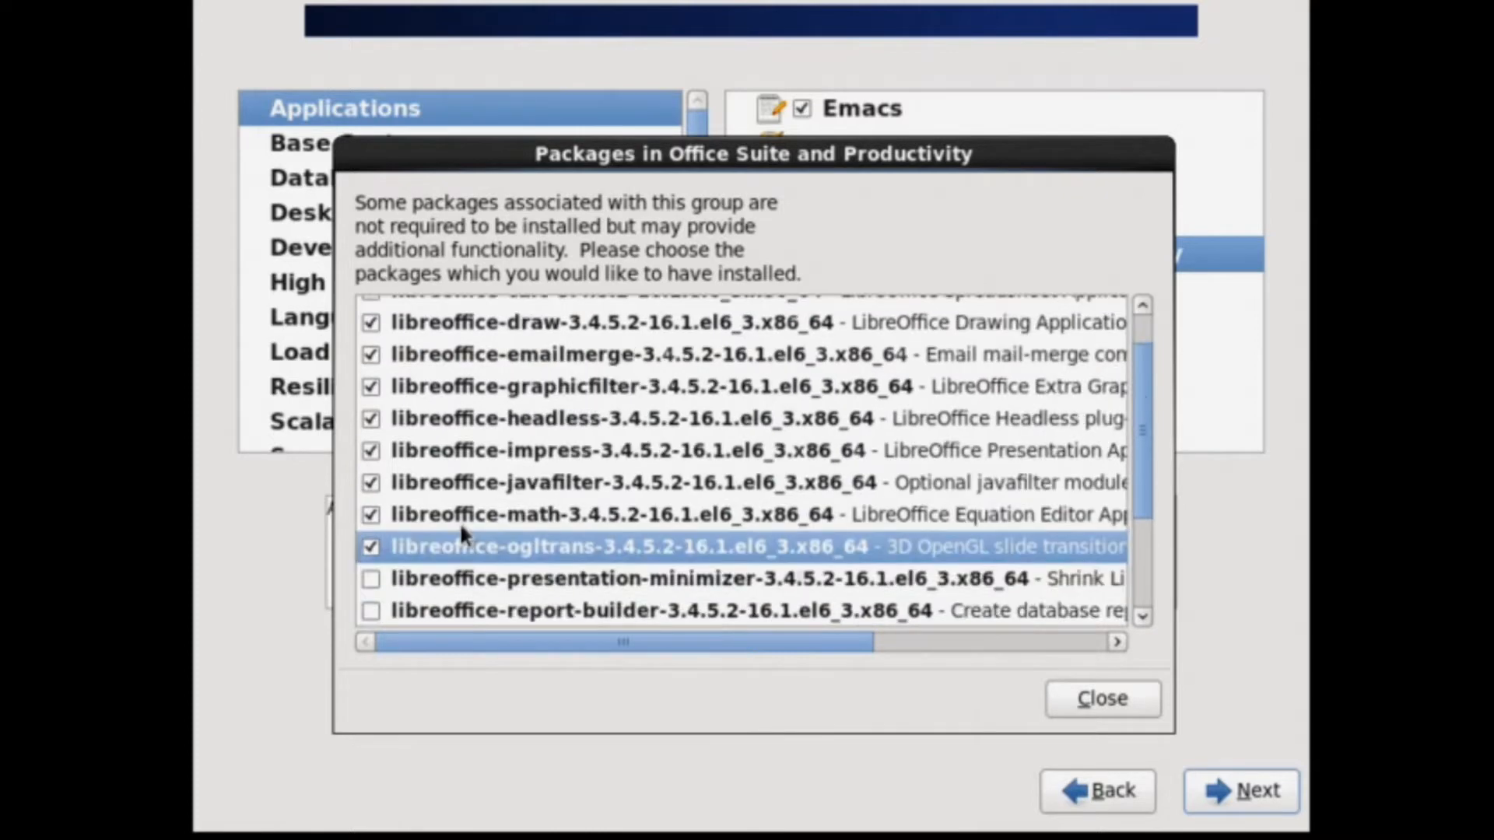
pyautogui.click(372, 473)
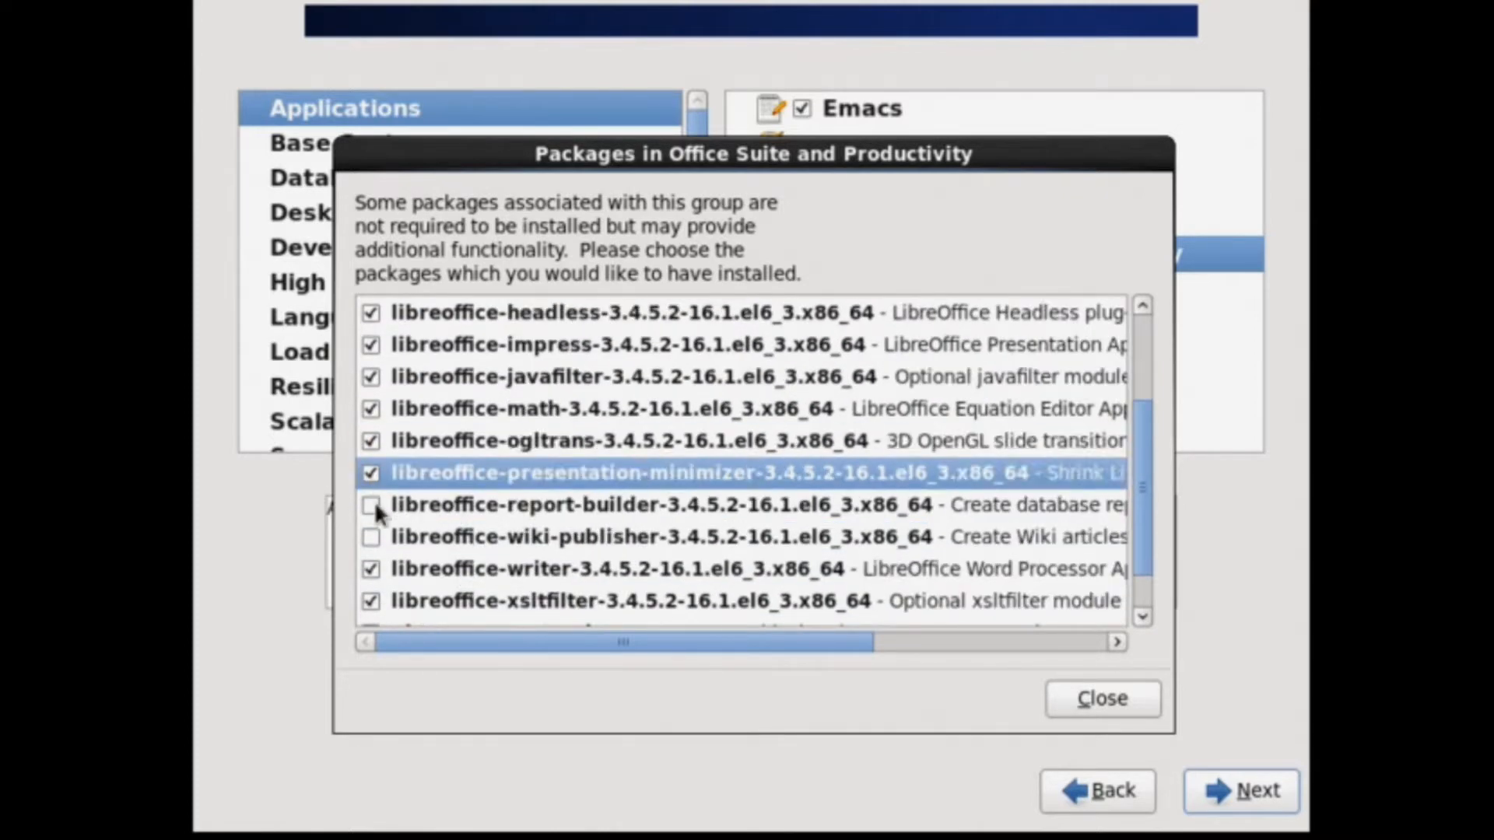
pyautogui.click(374, 506)
pyautogui.click(372, 538)
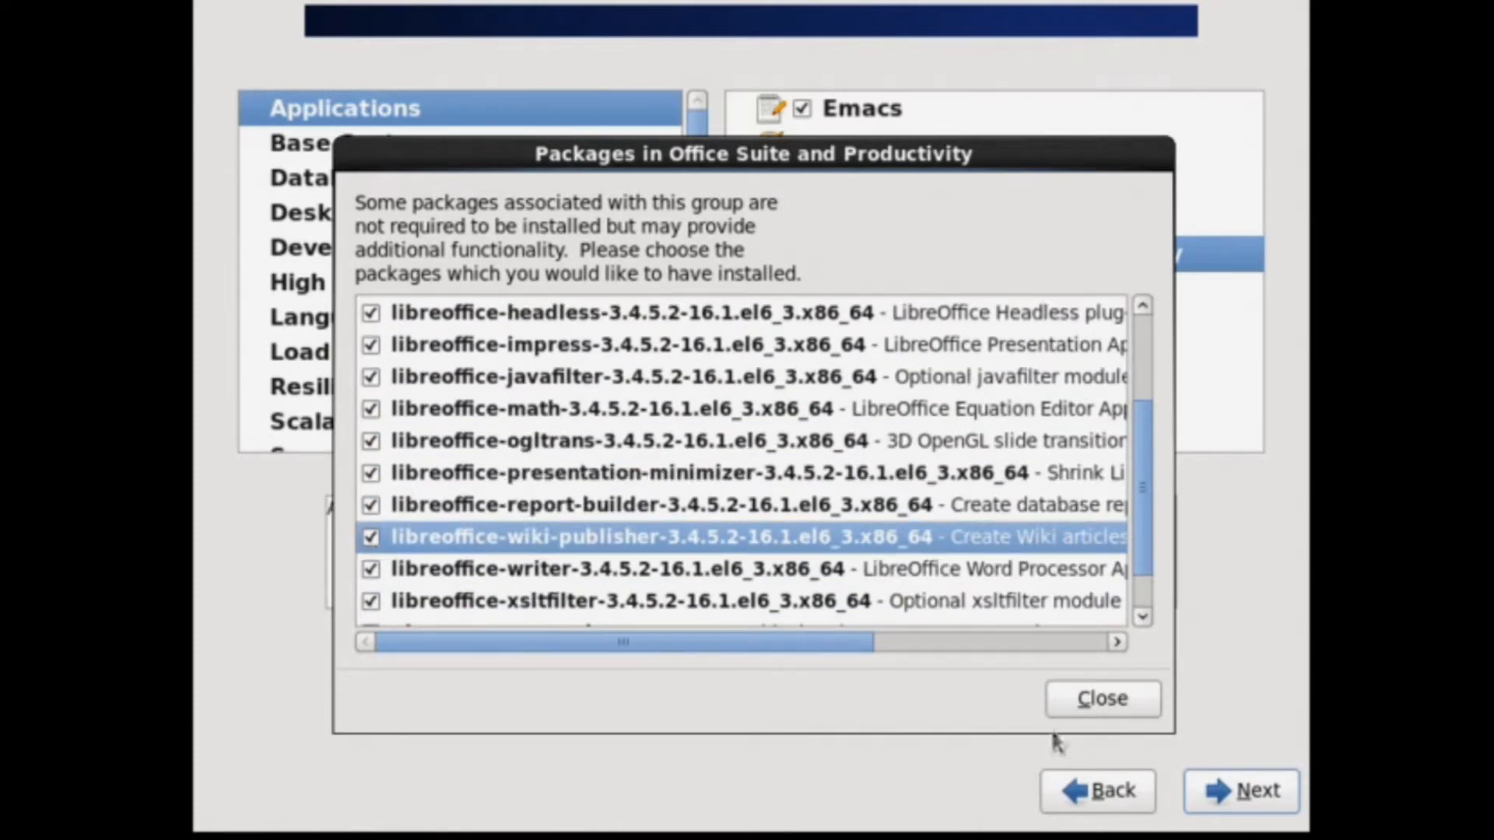
pyautogui.moveTo(1139, 521); pyautogui.dragTo(1140, 588)
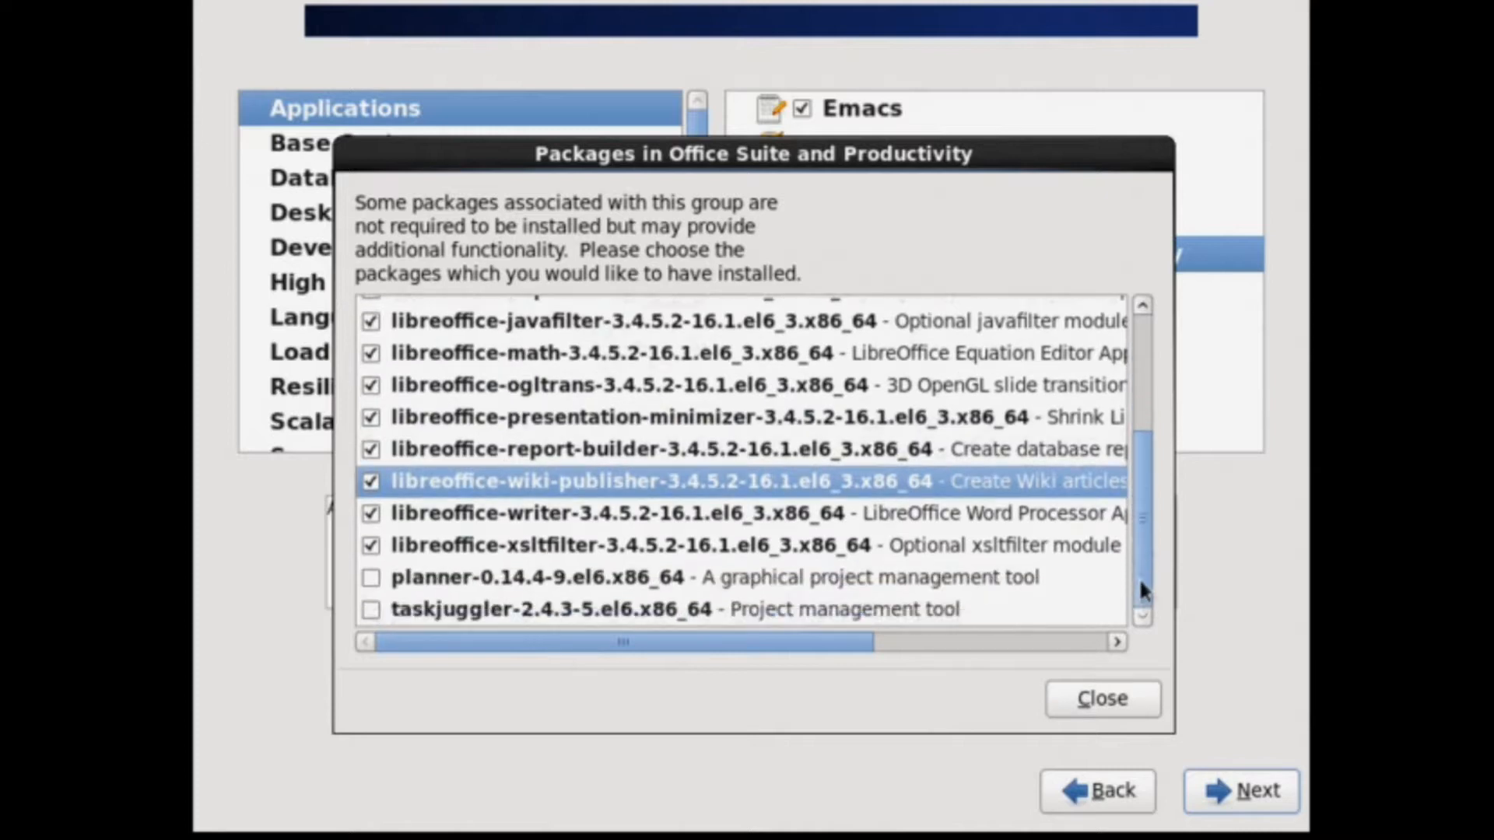
pyautogui.click(372, 577)
pyautogui.click(371, 604)
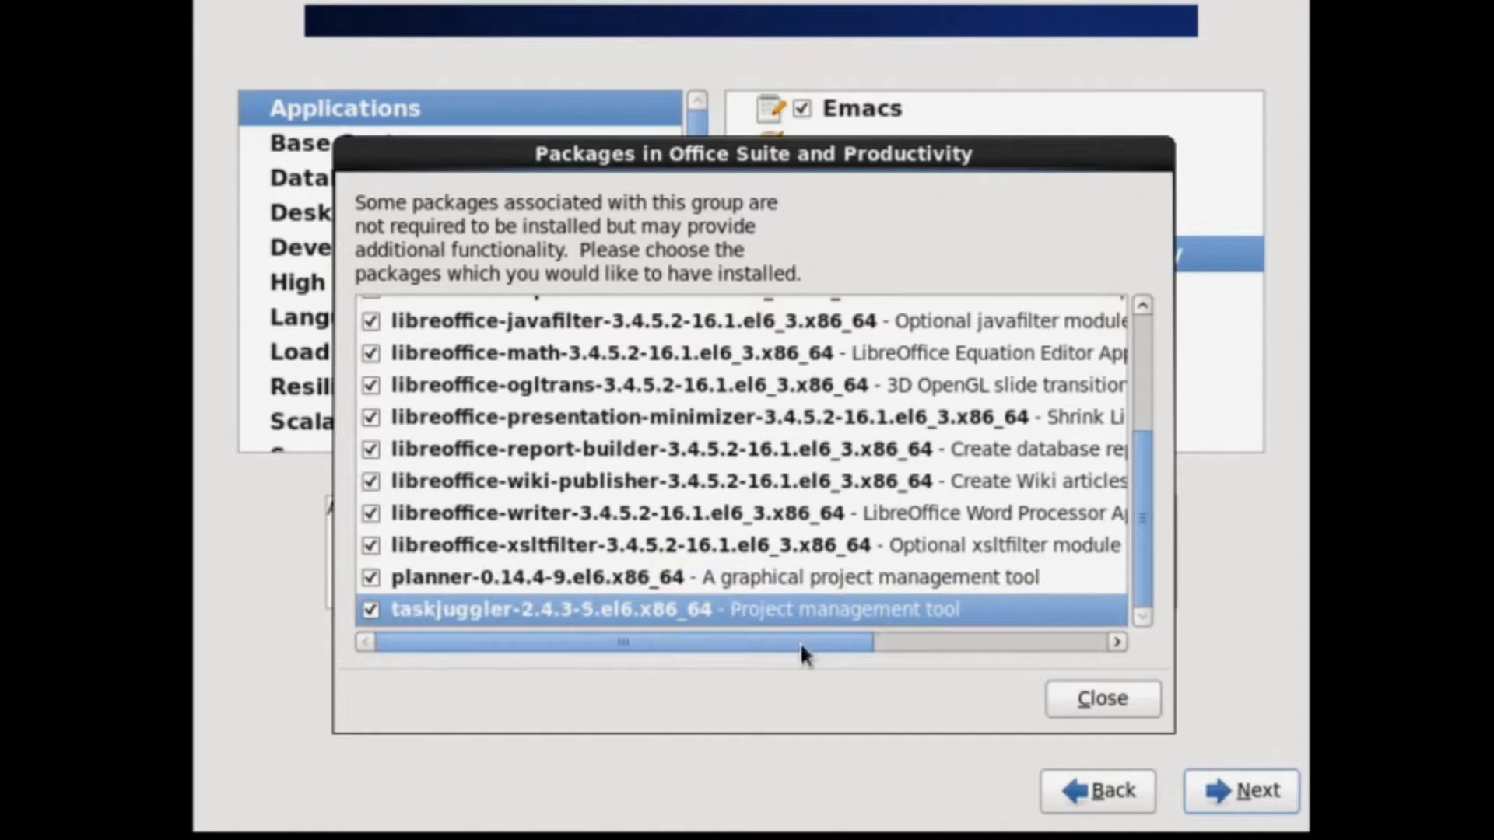
pyautogui.click(1122, 697)
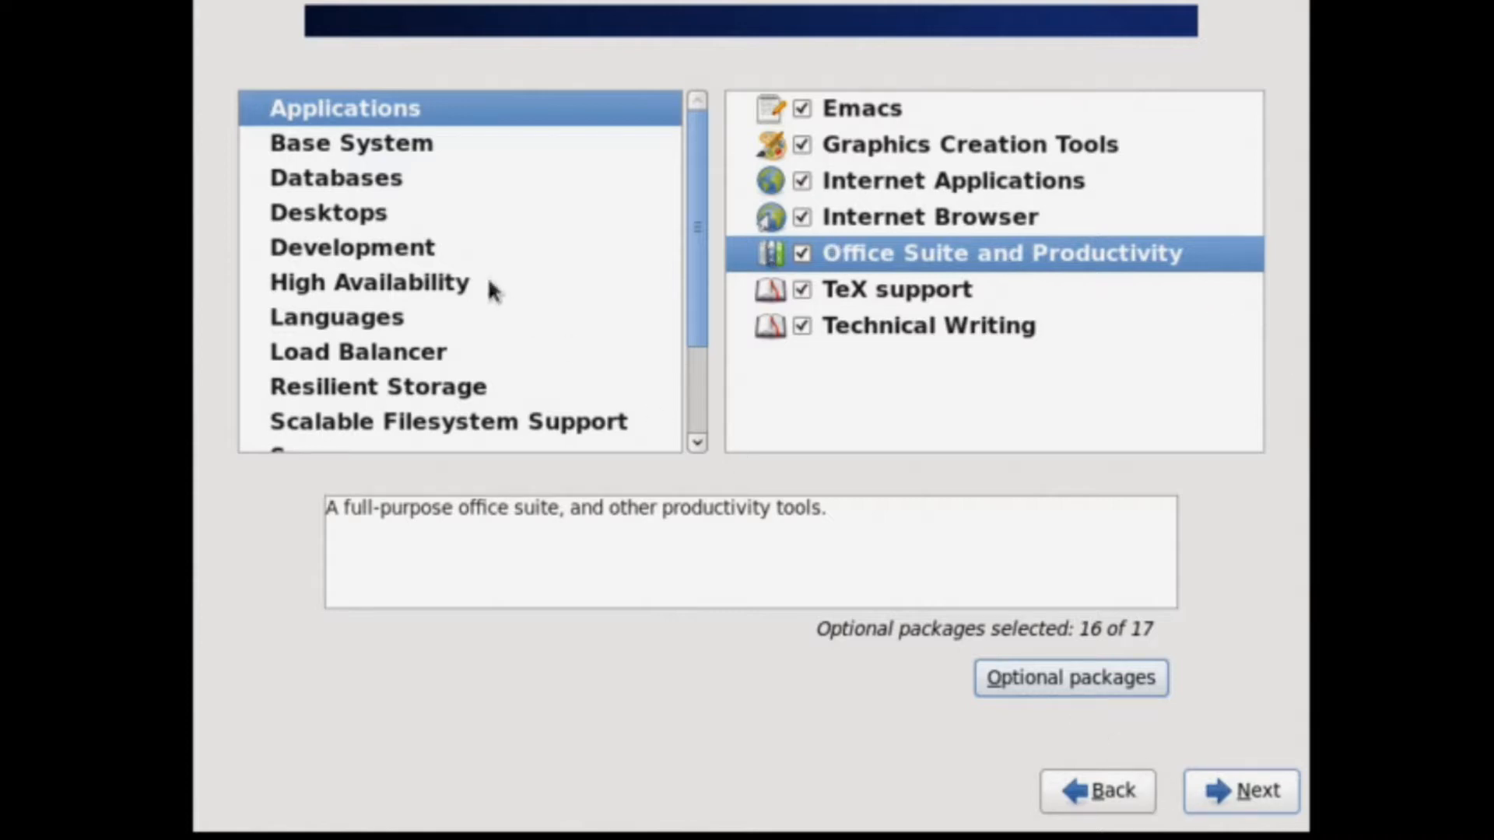
# Add Legacy UNIX compatibility under Base System, then show the Databases groups.
pyautogui.click(405, 144)
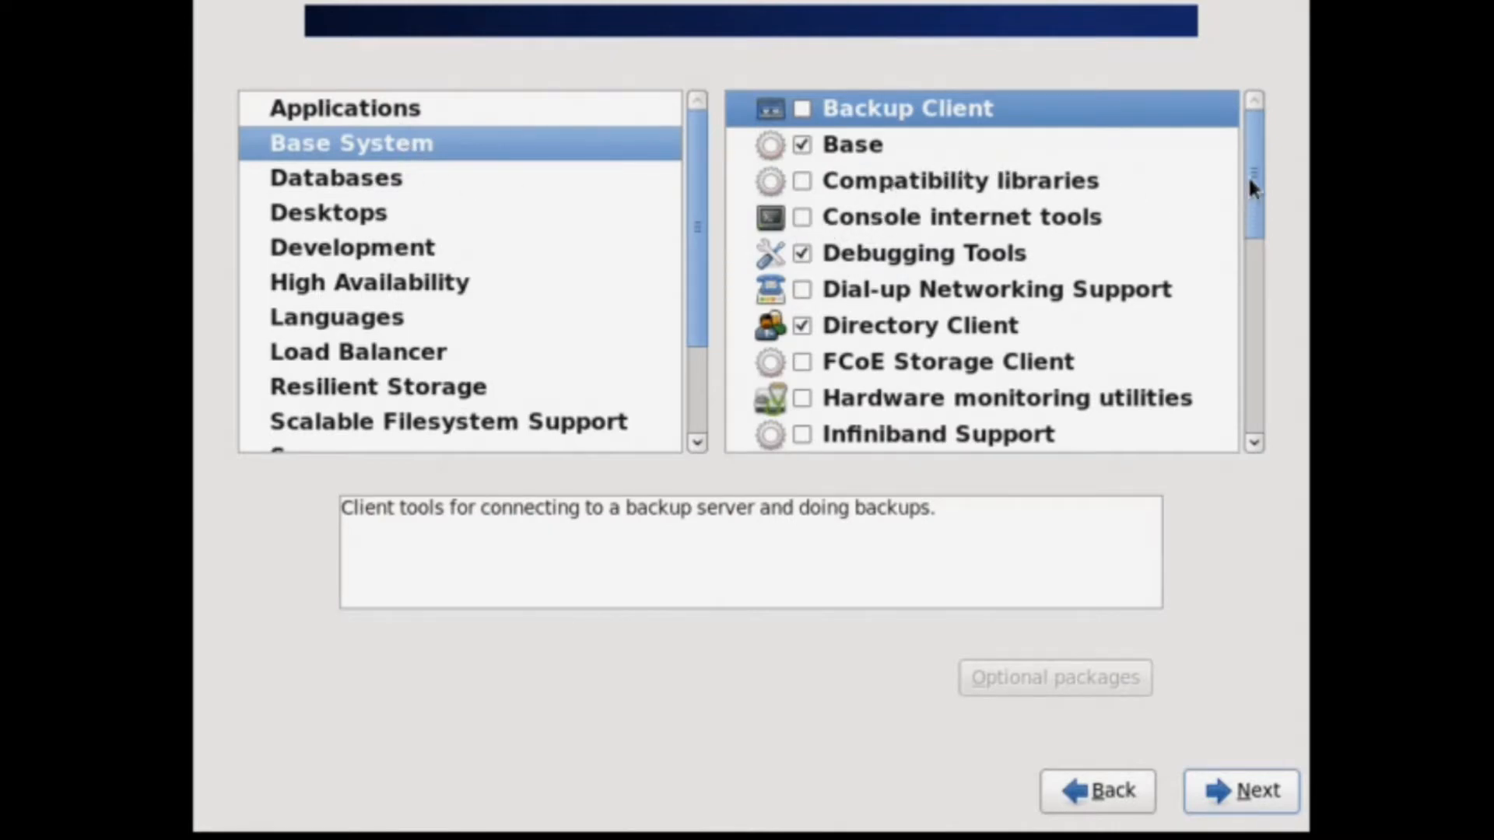
pyautogui.moveTo(1250, 177); pyautogui.dragTo(1251, 191)
pyautogui.scroll(-2, 1242, 270)
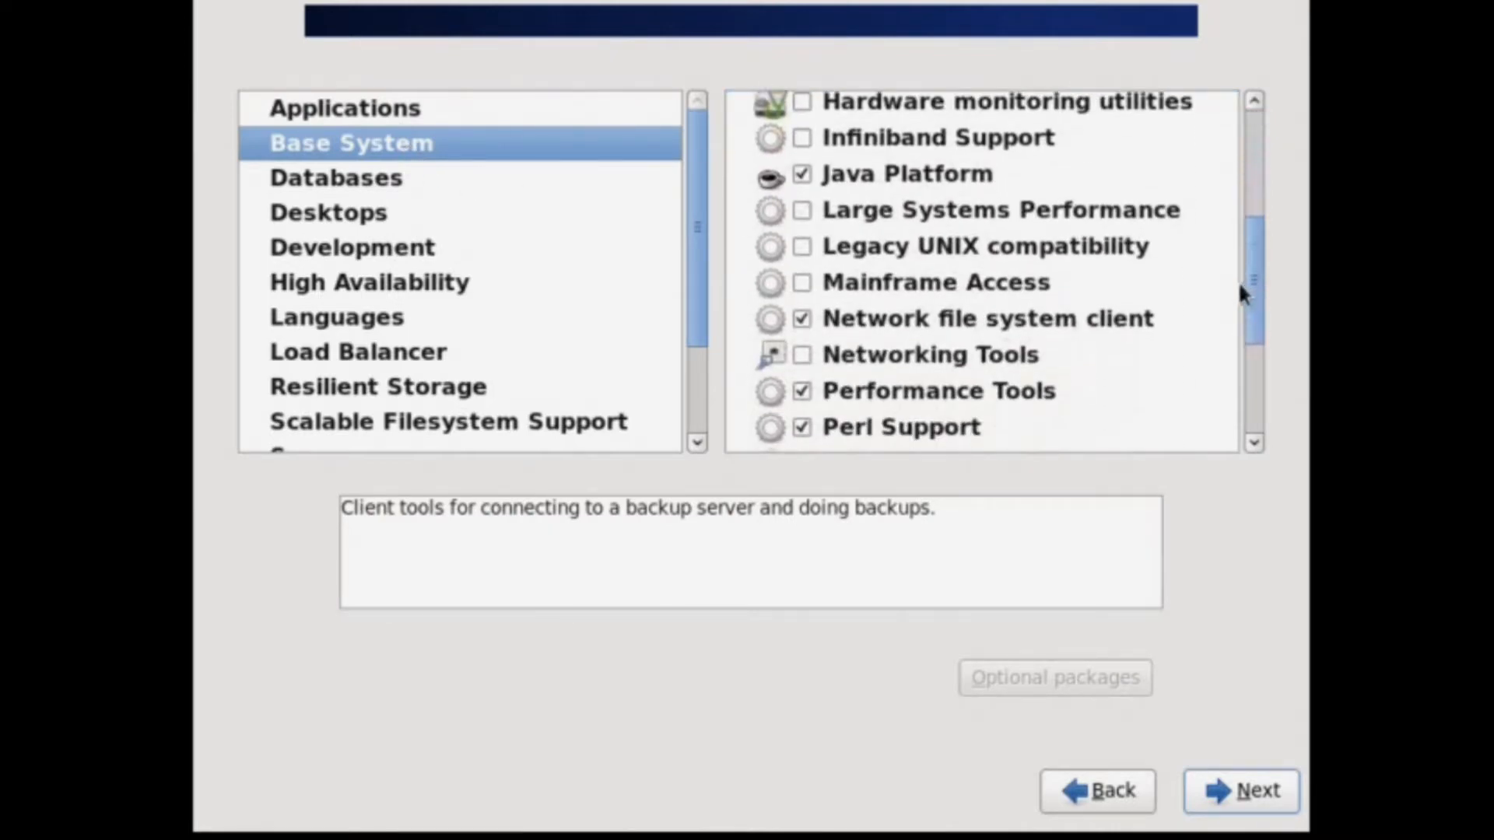
pyautogui.click(802, 233)
pyautogui.moveTo(1248, 254); pyautogui.dragTo(1245, 367)
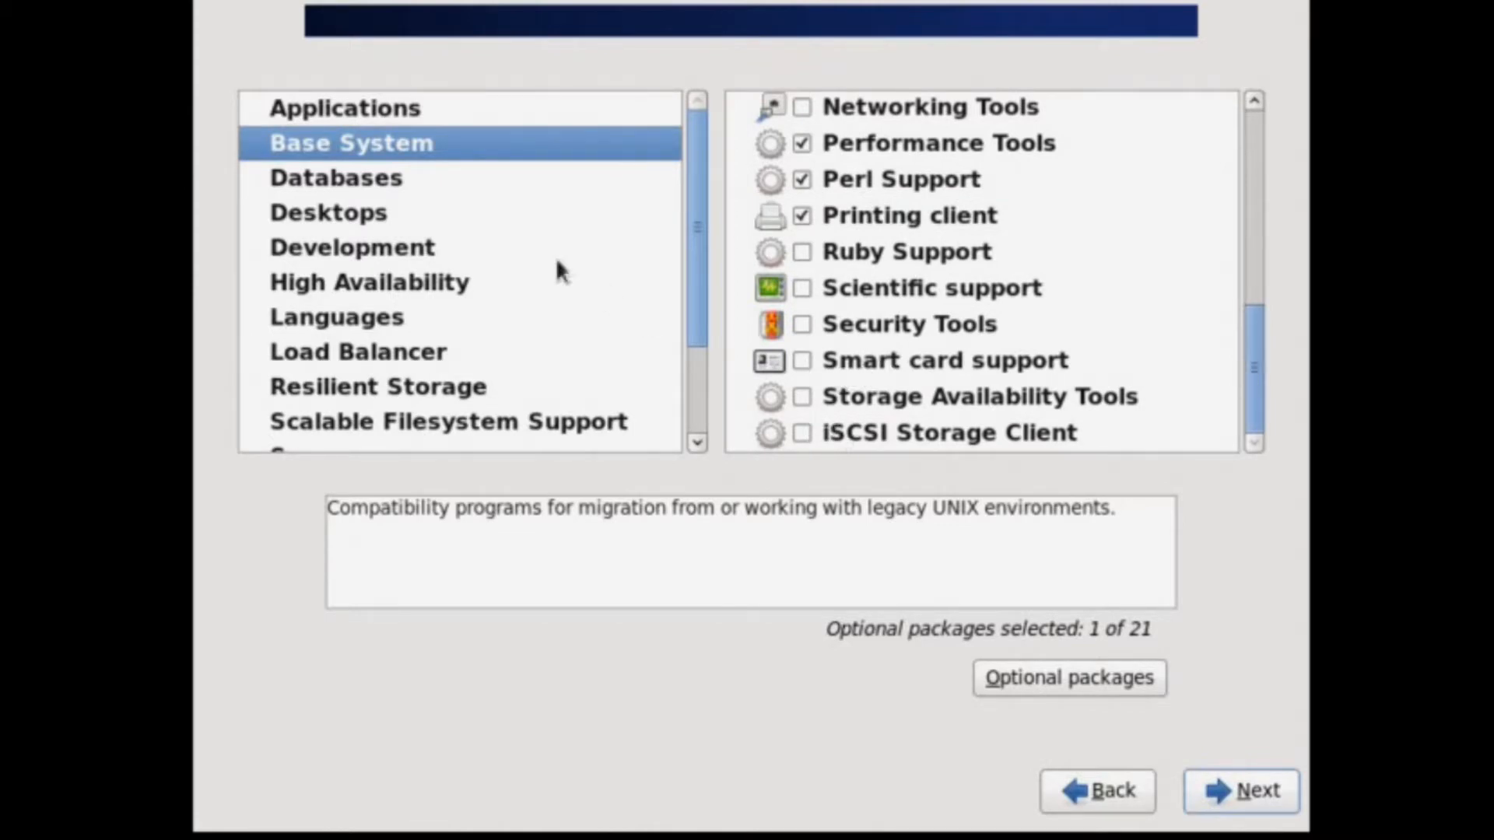
pyautogui.click(389, 176)
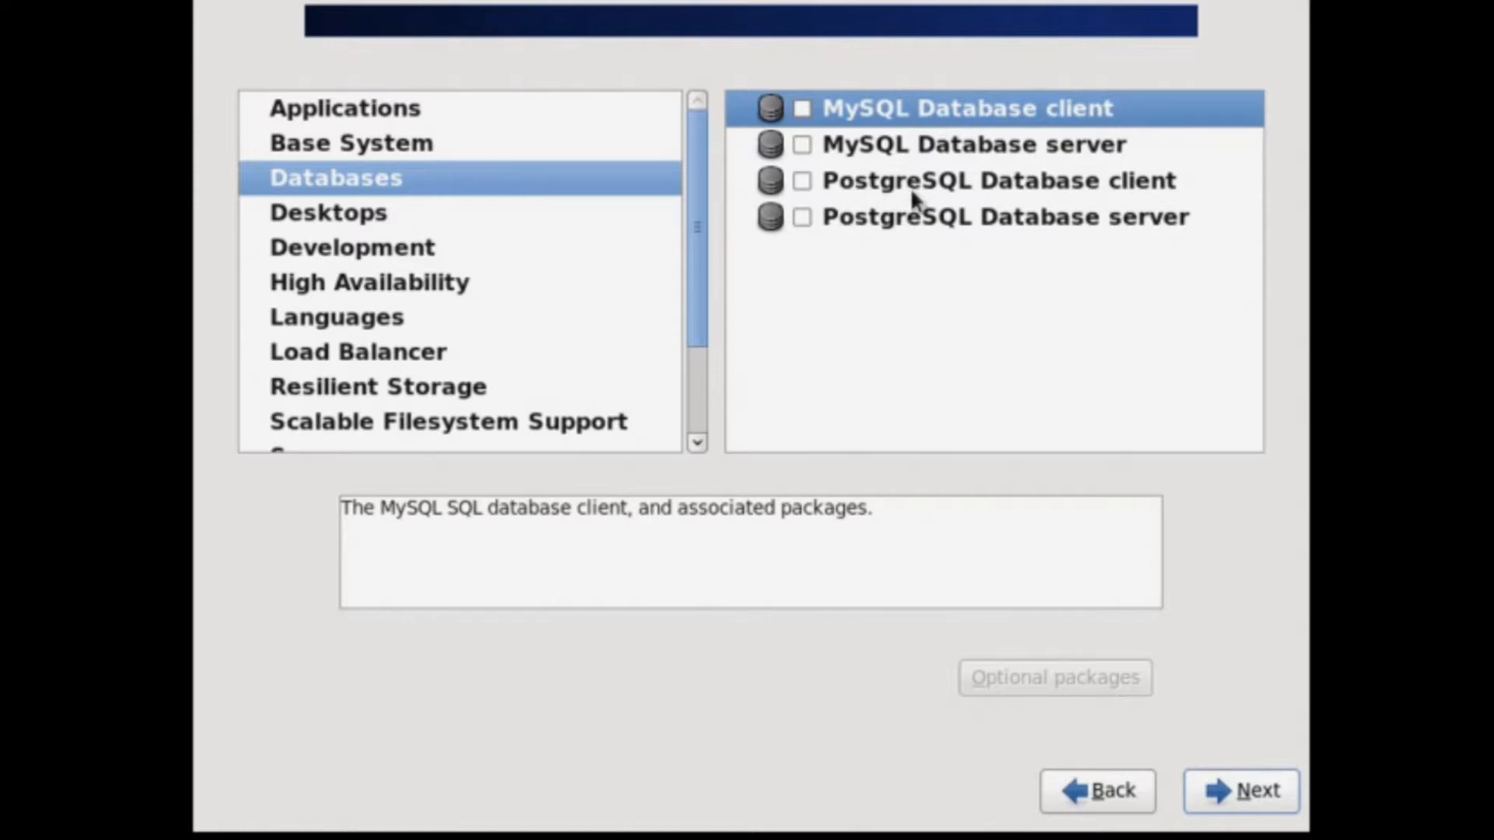
# Tick KDE Desktop under Desktops, then show the Development groups.
pyautogui.click(385, 227)
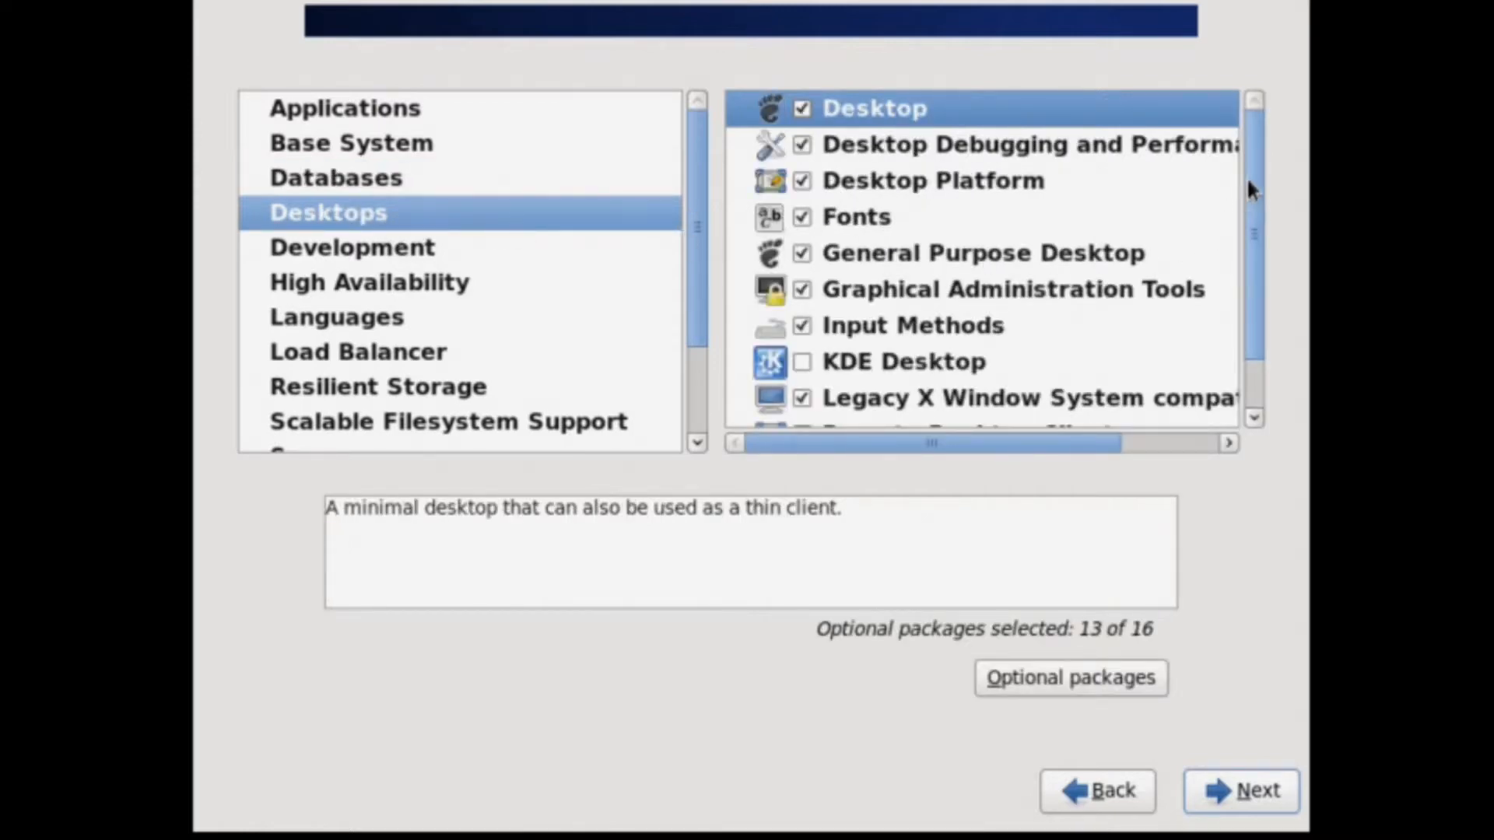
pyautogui.moveTo(1248, 176)
pyautogui.mouseDown()
pyautogui.moveTo(1245, 314)
pyautogui.moveTo(1253, 175)
pyautogui.mouseUp()
pyautogui.click(808, 357)
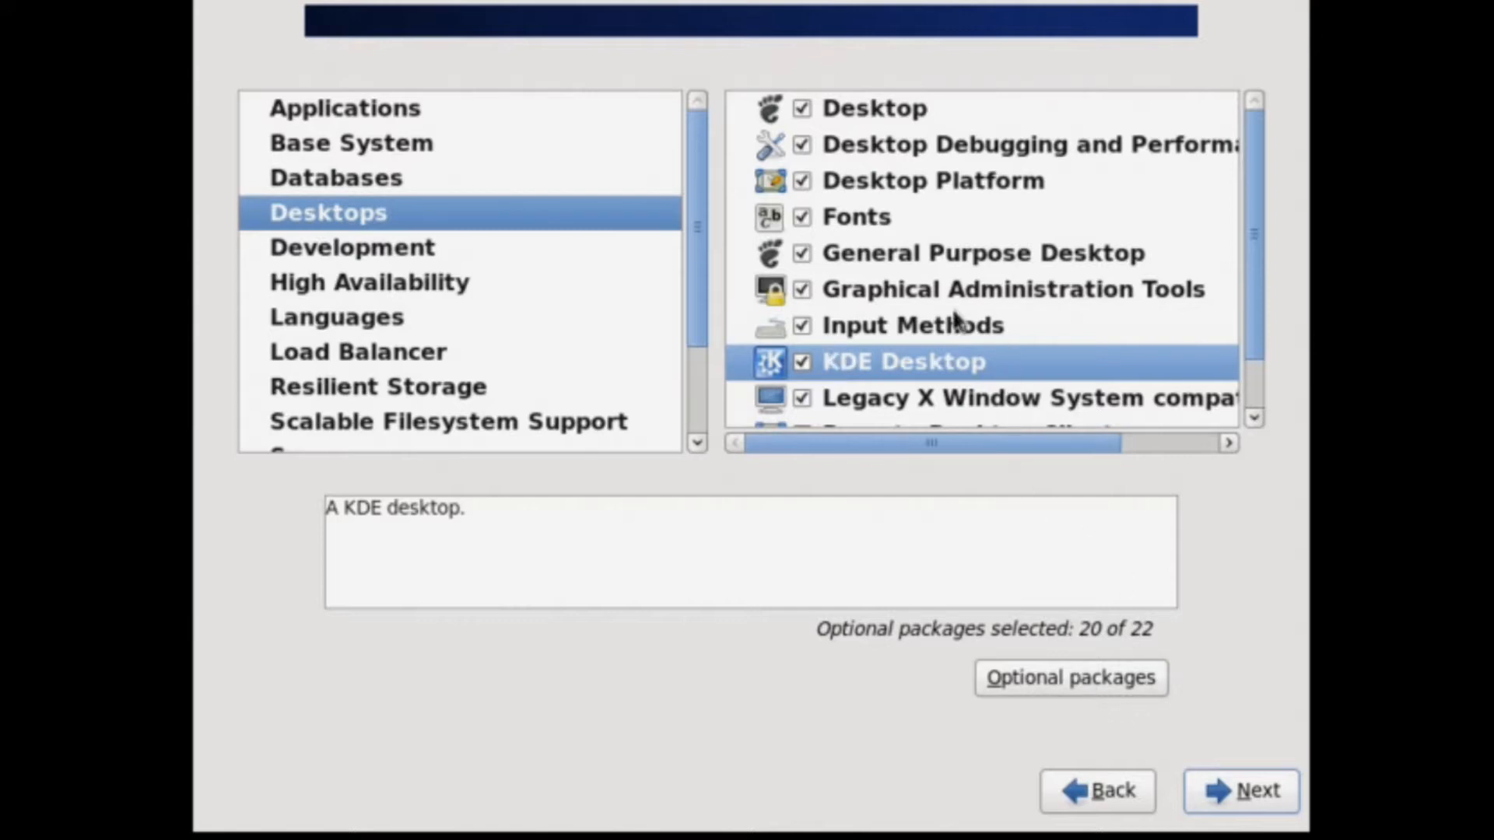
pyautogui.click(420, 251)
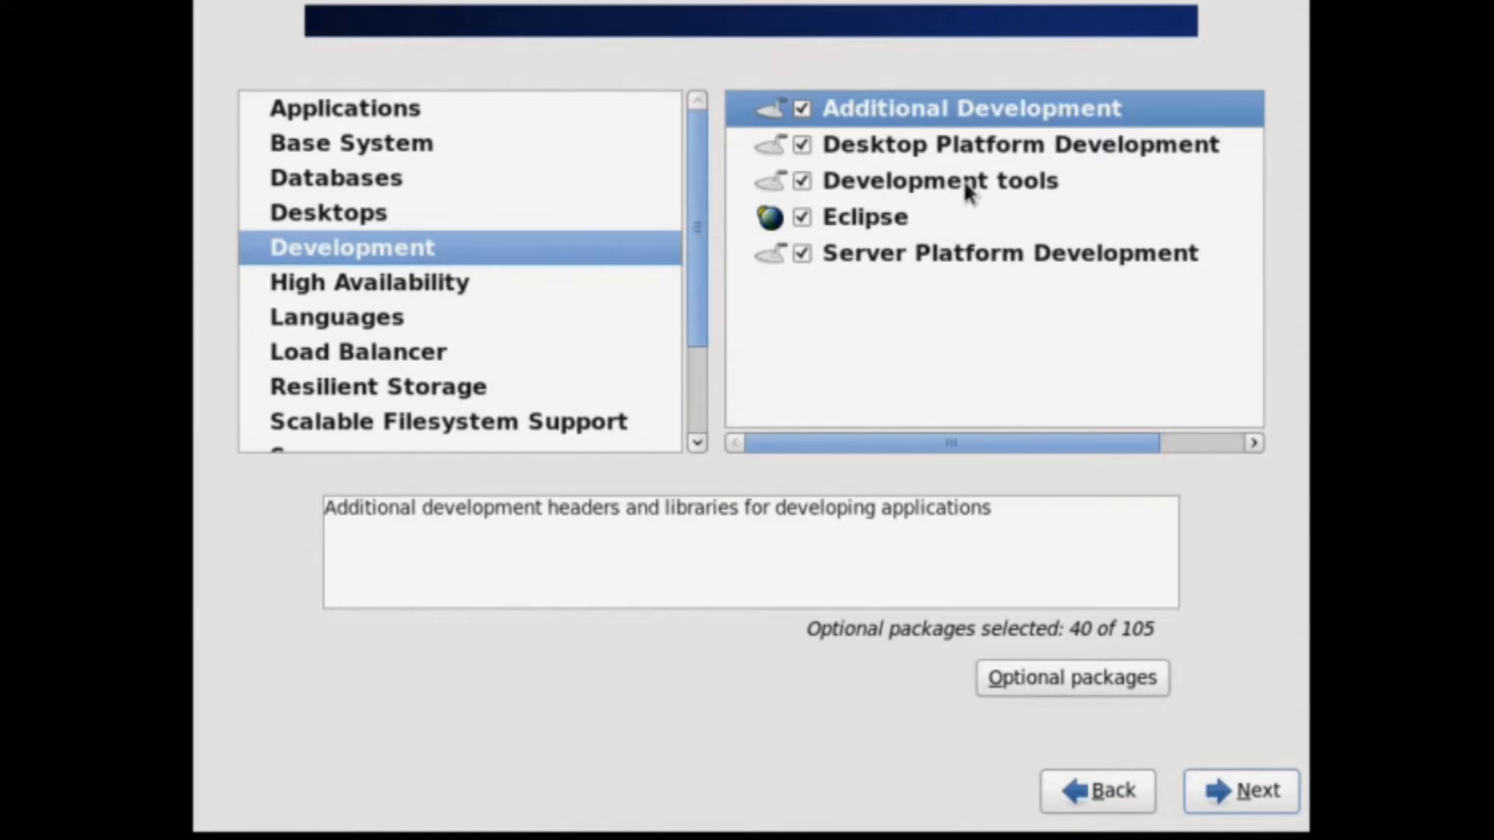
# Browse High Availability, Languages, Load Balancer and Resilient Storage unchanged, ending on Servers.
pyautogui.click(385, 283)
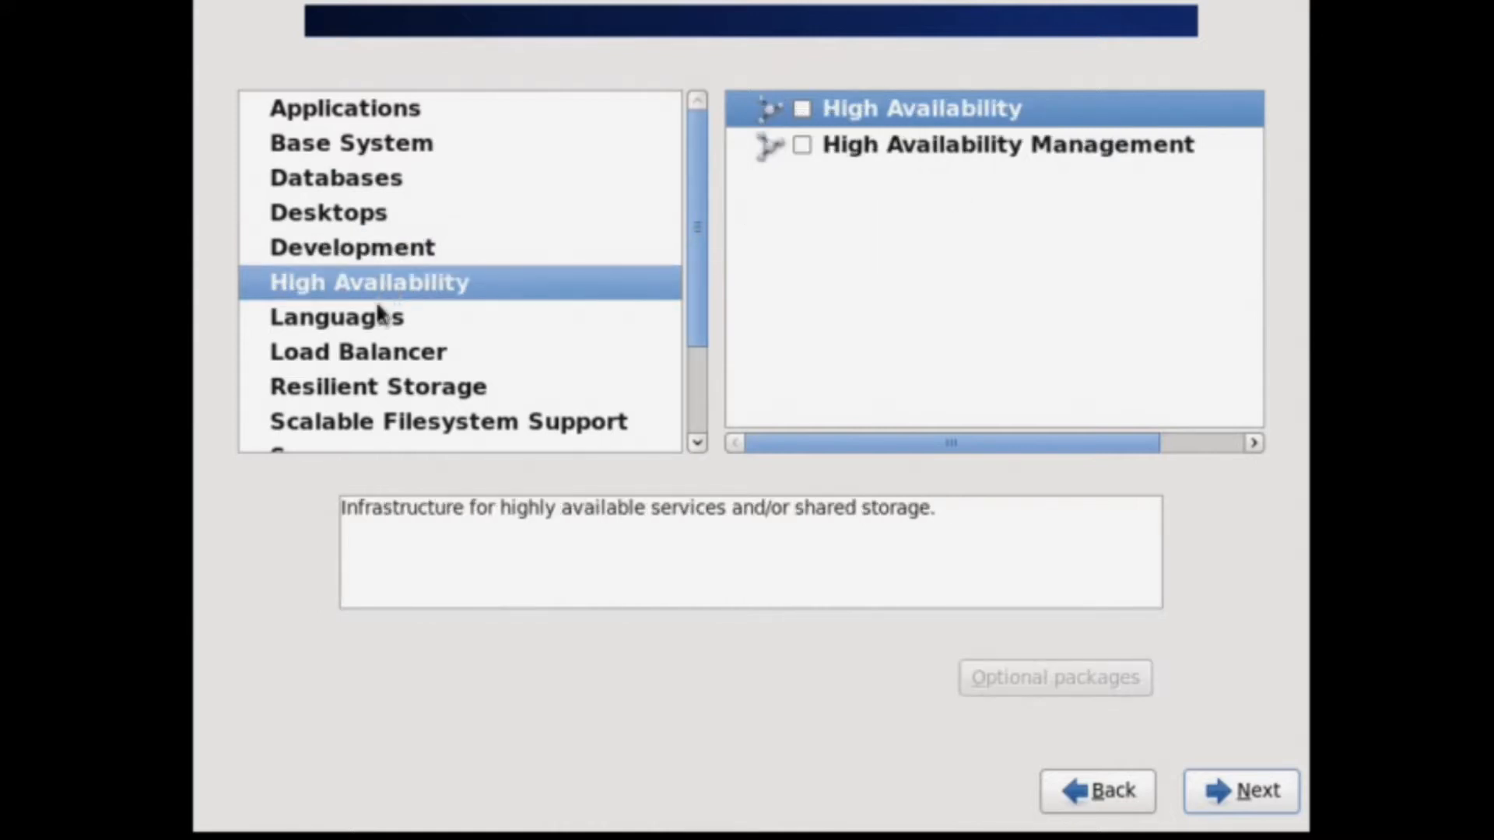
pyautogui.click(366, 322)
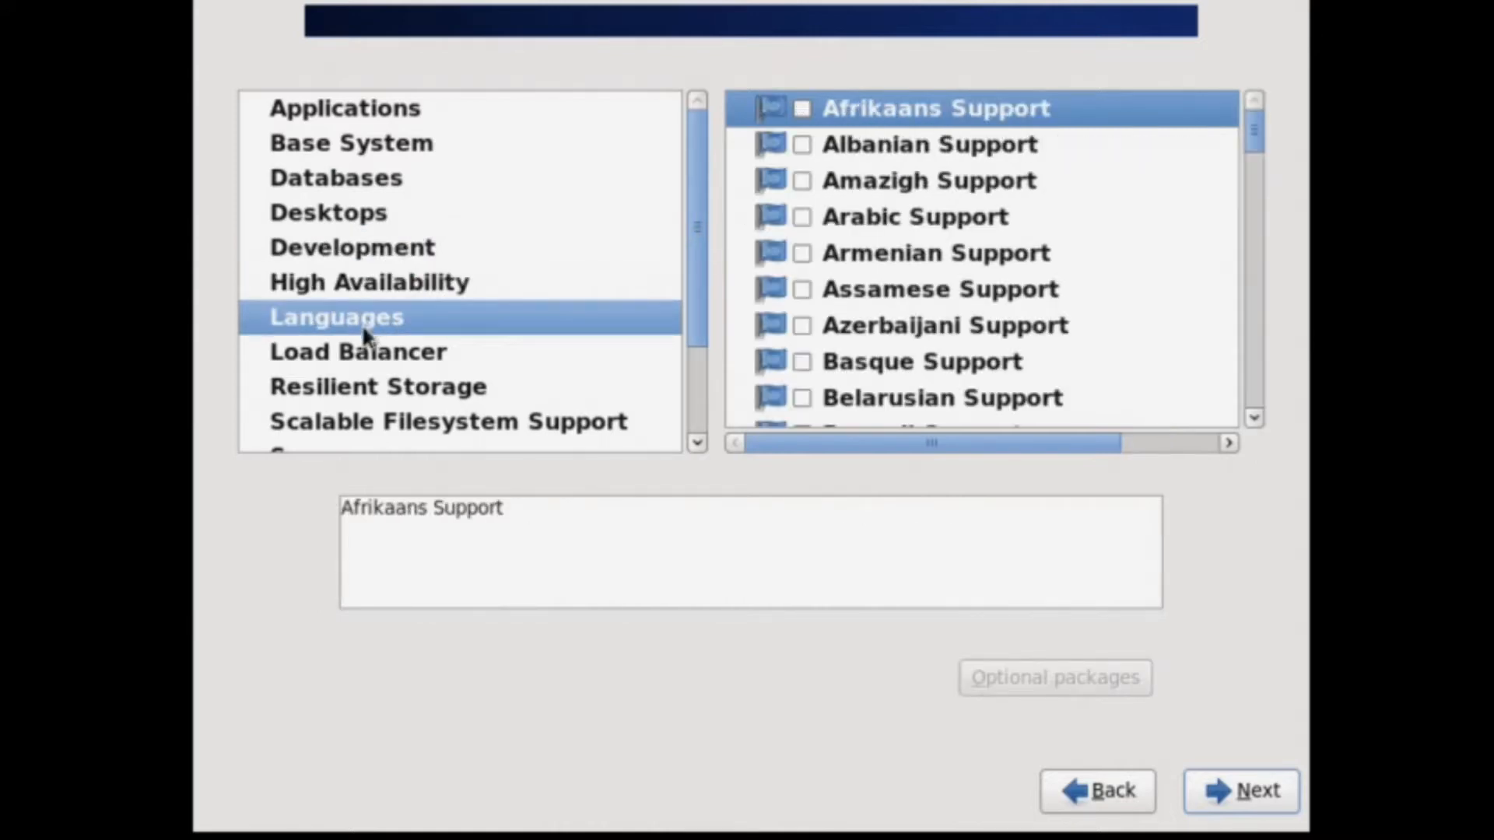
pyautogui.click(357, 354)
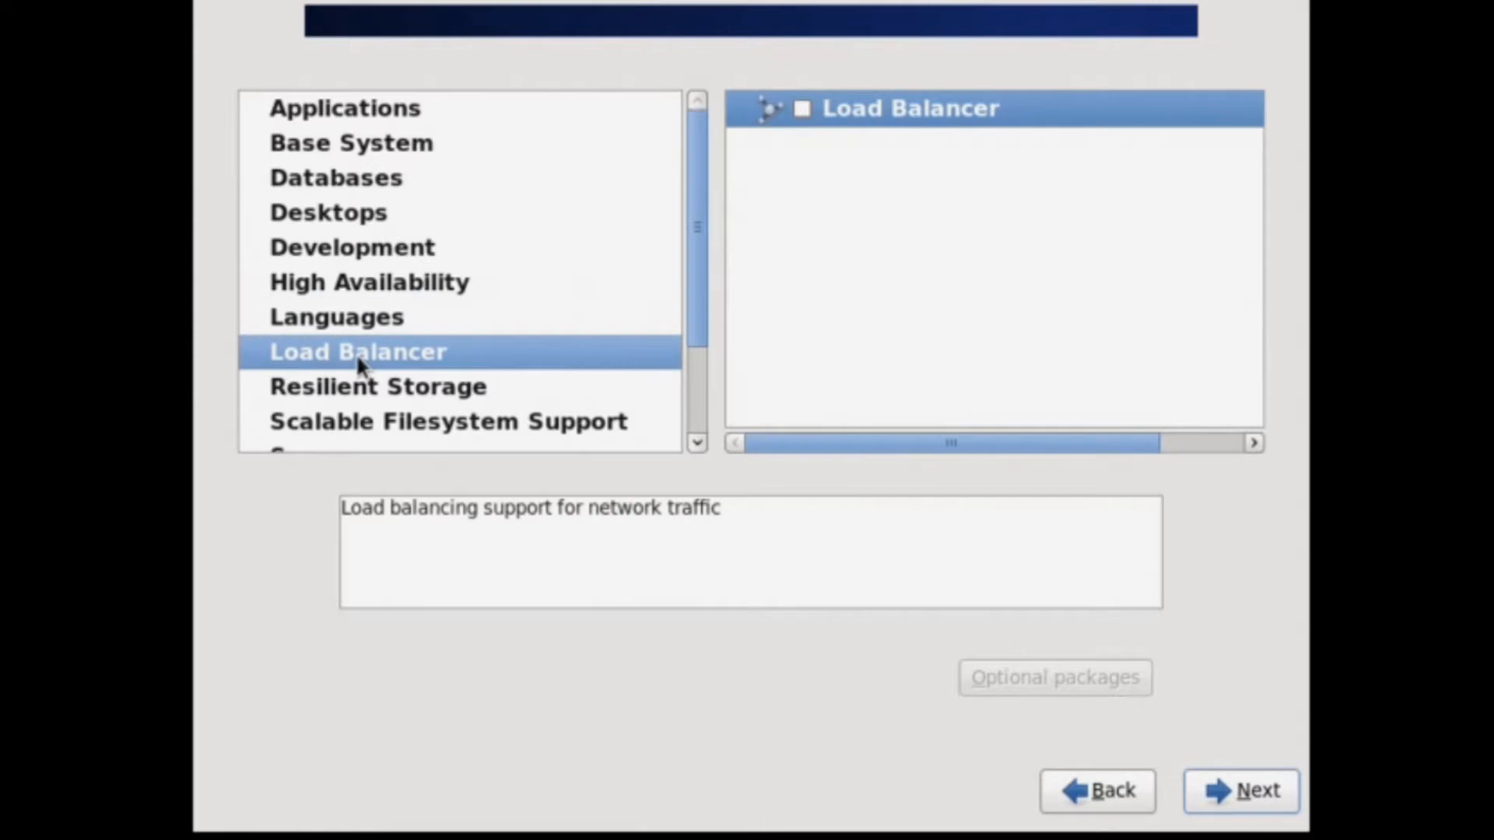
pyautogui.click(410, 387)
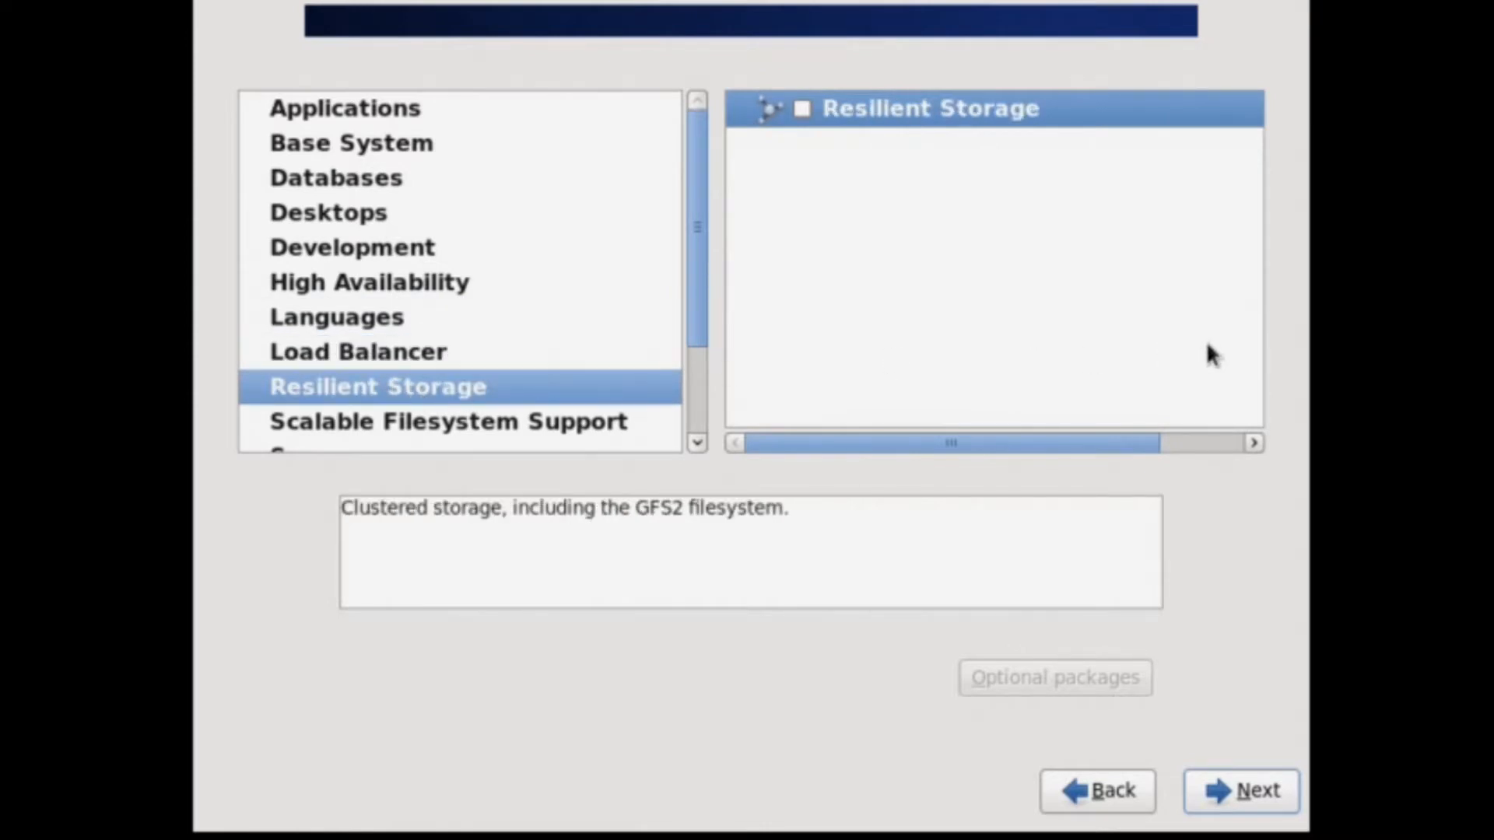
pyautogui.moveTo(699, 324); pyautogui.dragTo(692, 409)
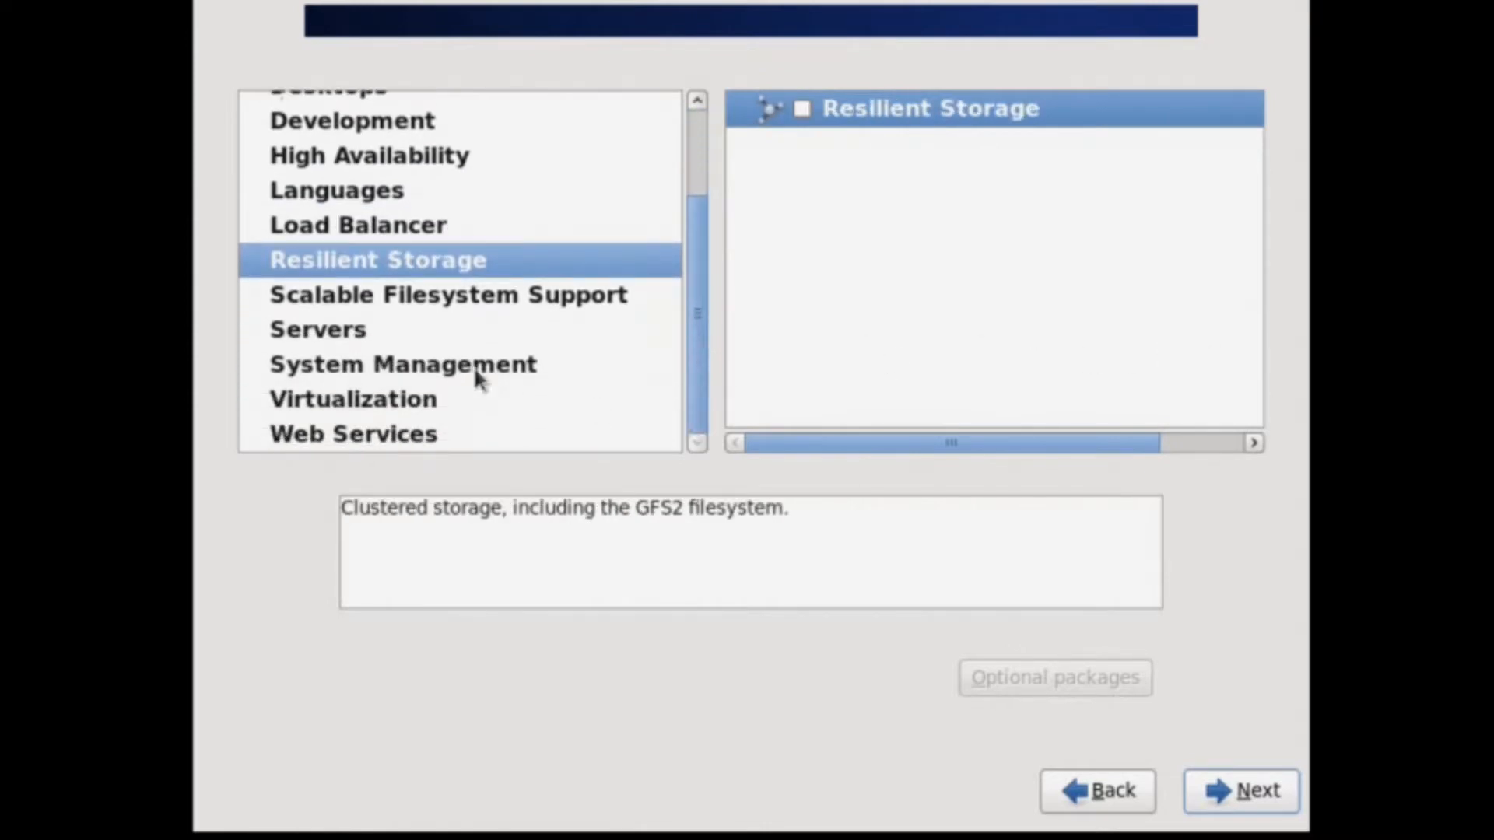
pyautogui.click(372, 333)
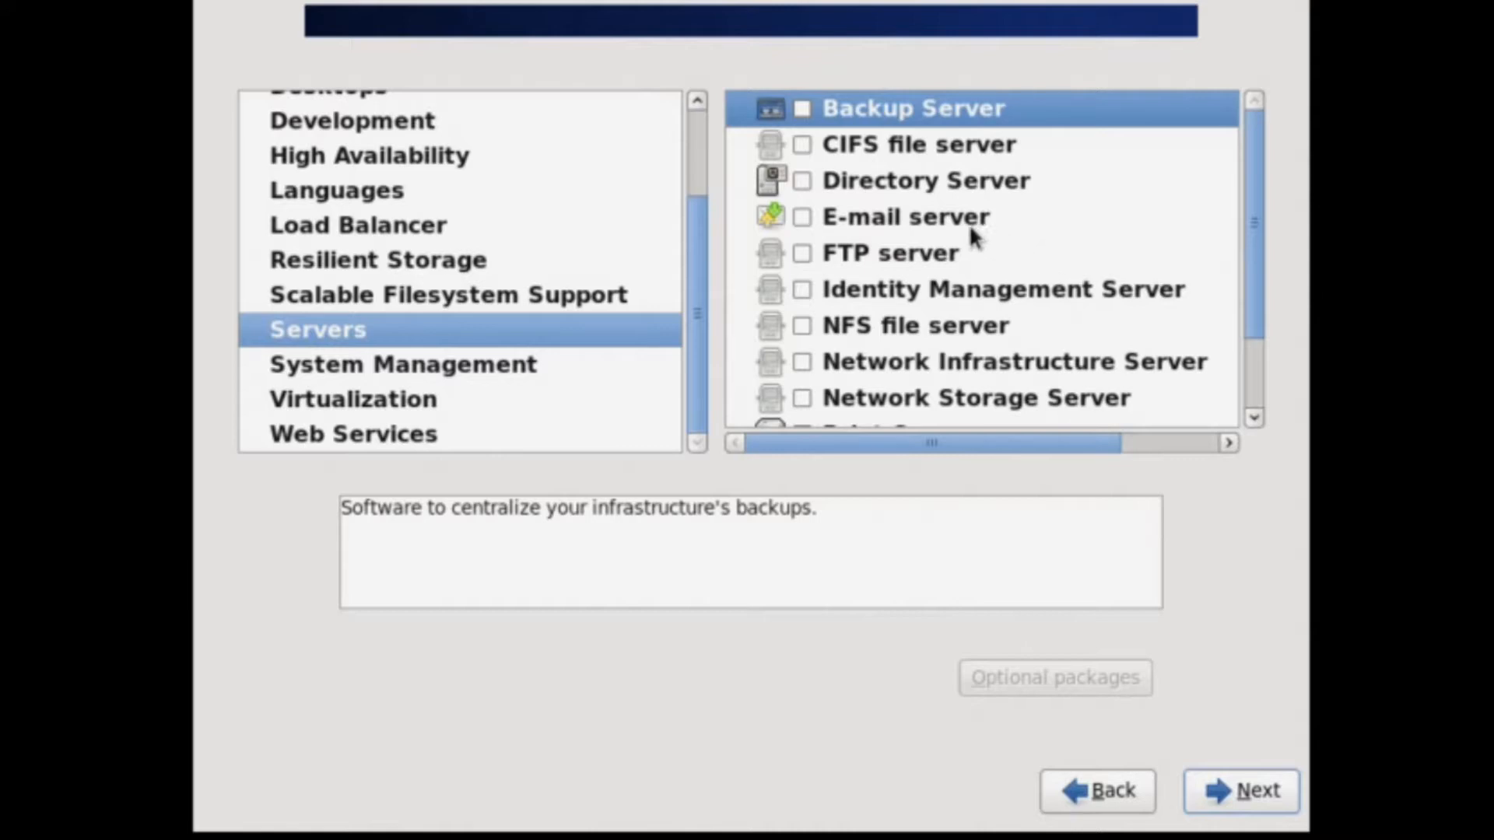
# Add CIFS file server and untick Virtualization Platform, Virtualization Client and Virtualization.
pyautogui.click(807, 144)
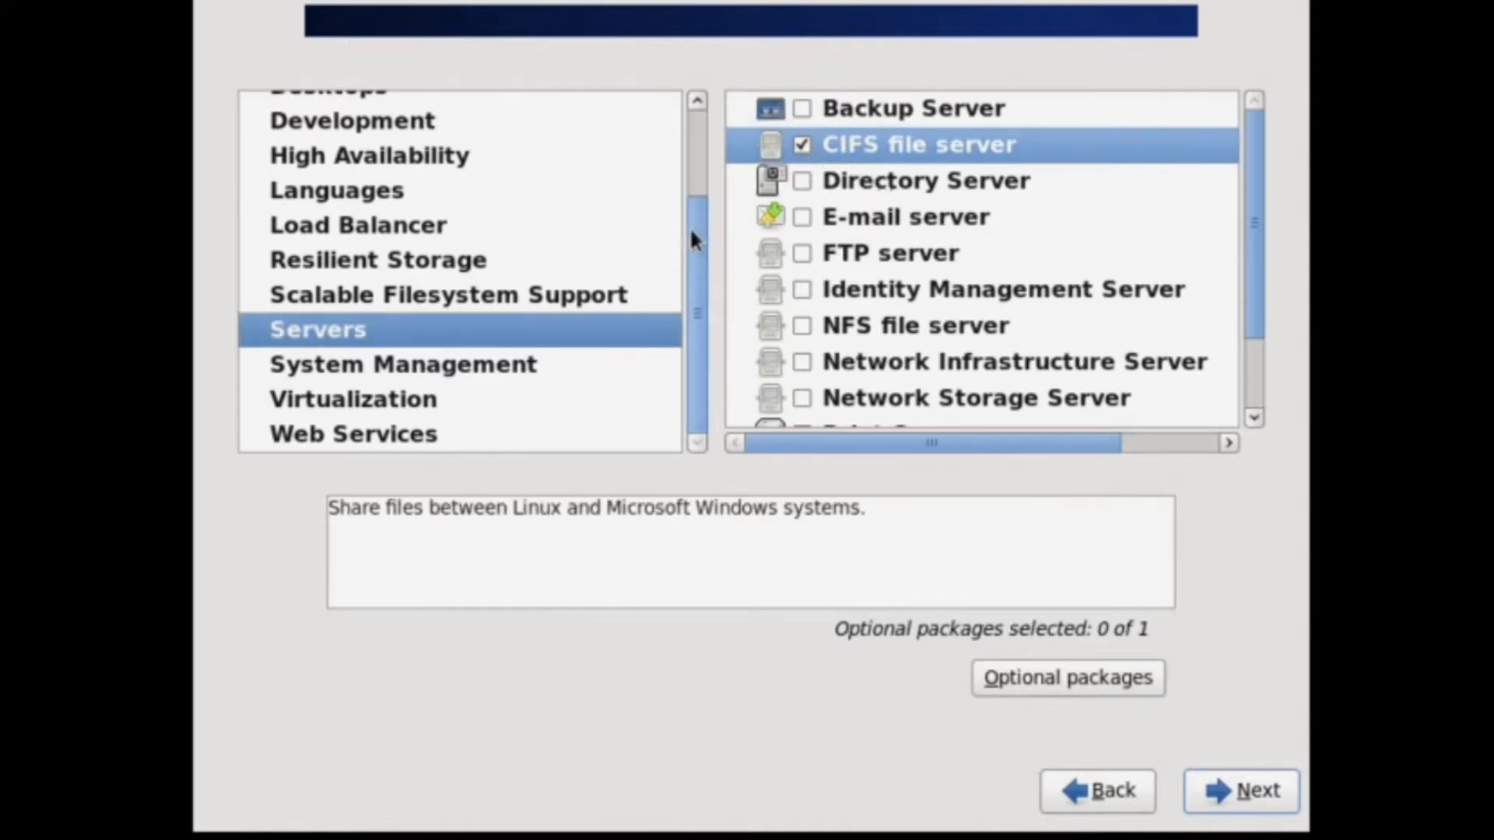
pyautogui.click(387, 400)
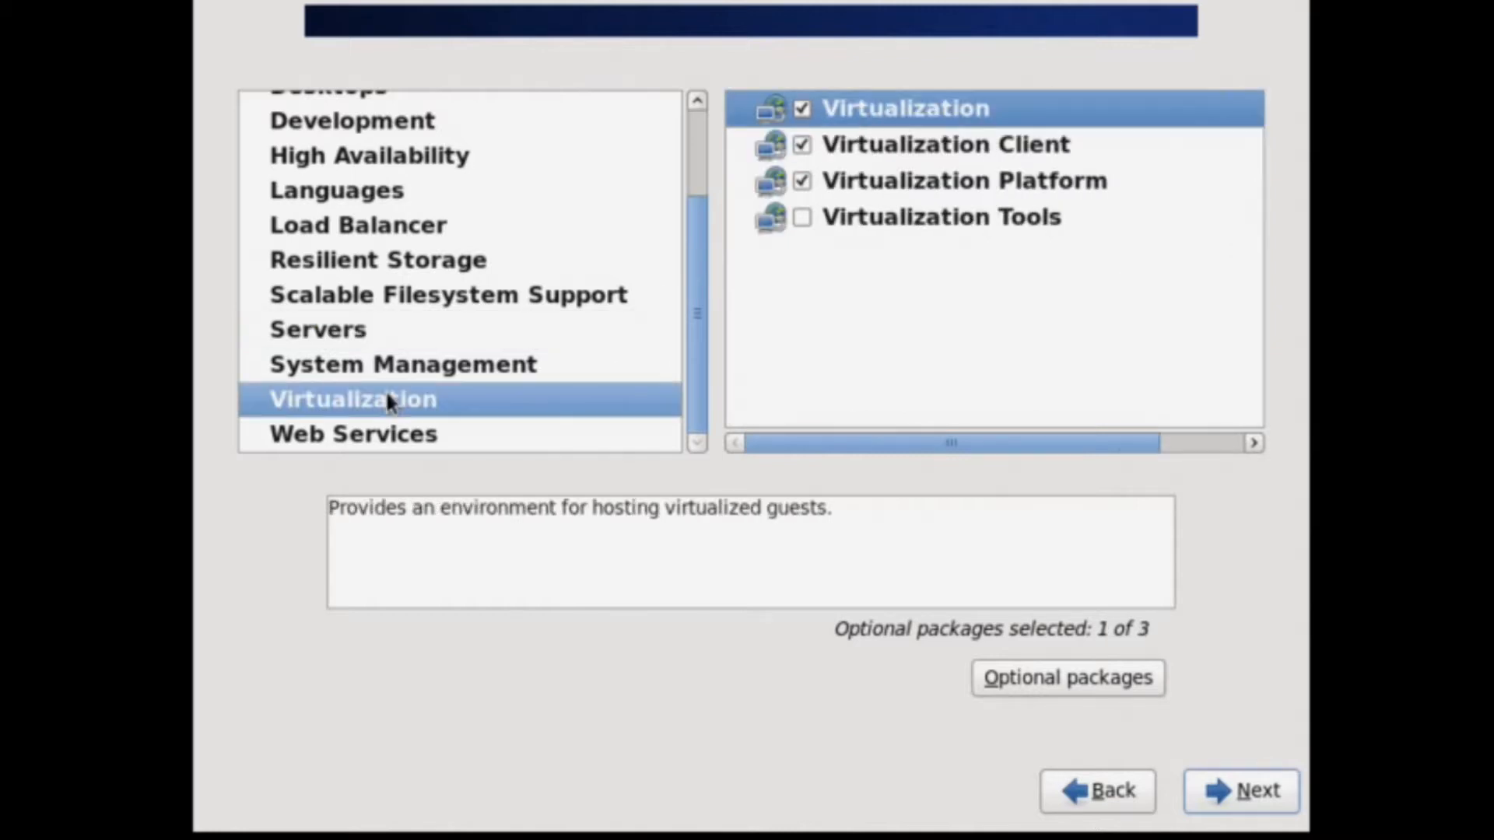
pyautogui.click(800, 180)
pyautogui.click(802, 144)
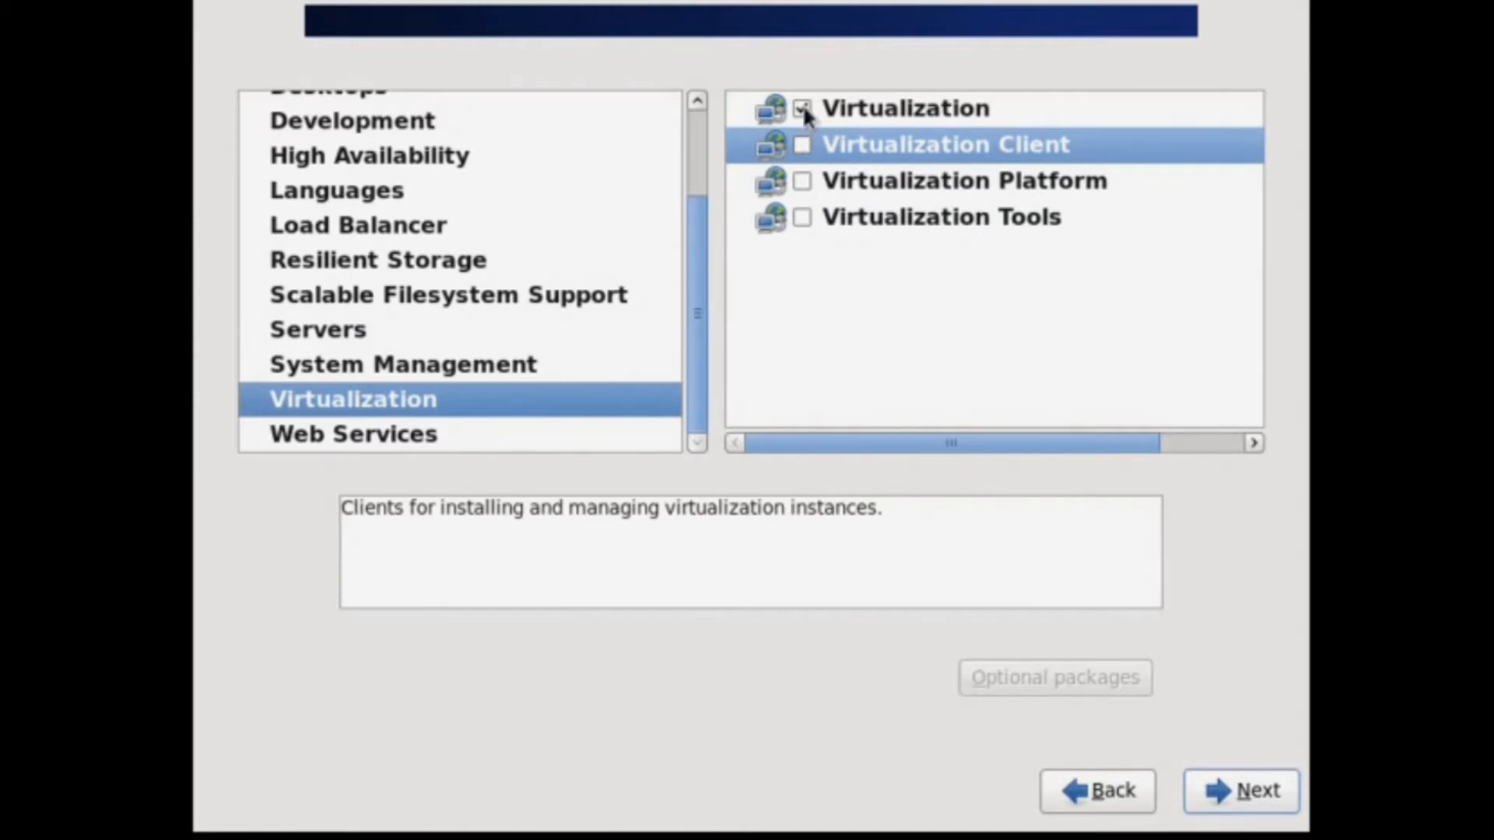
pyautogui.click(802, 108)
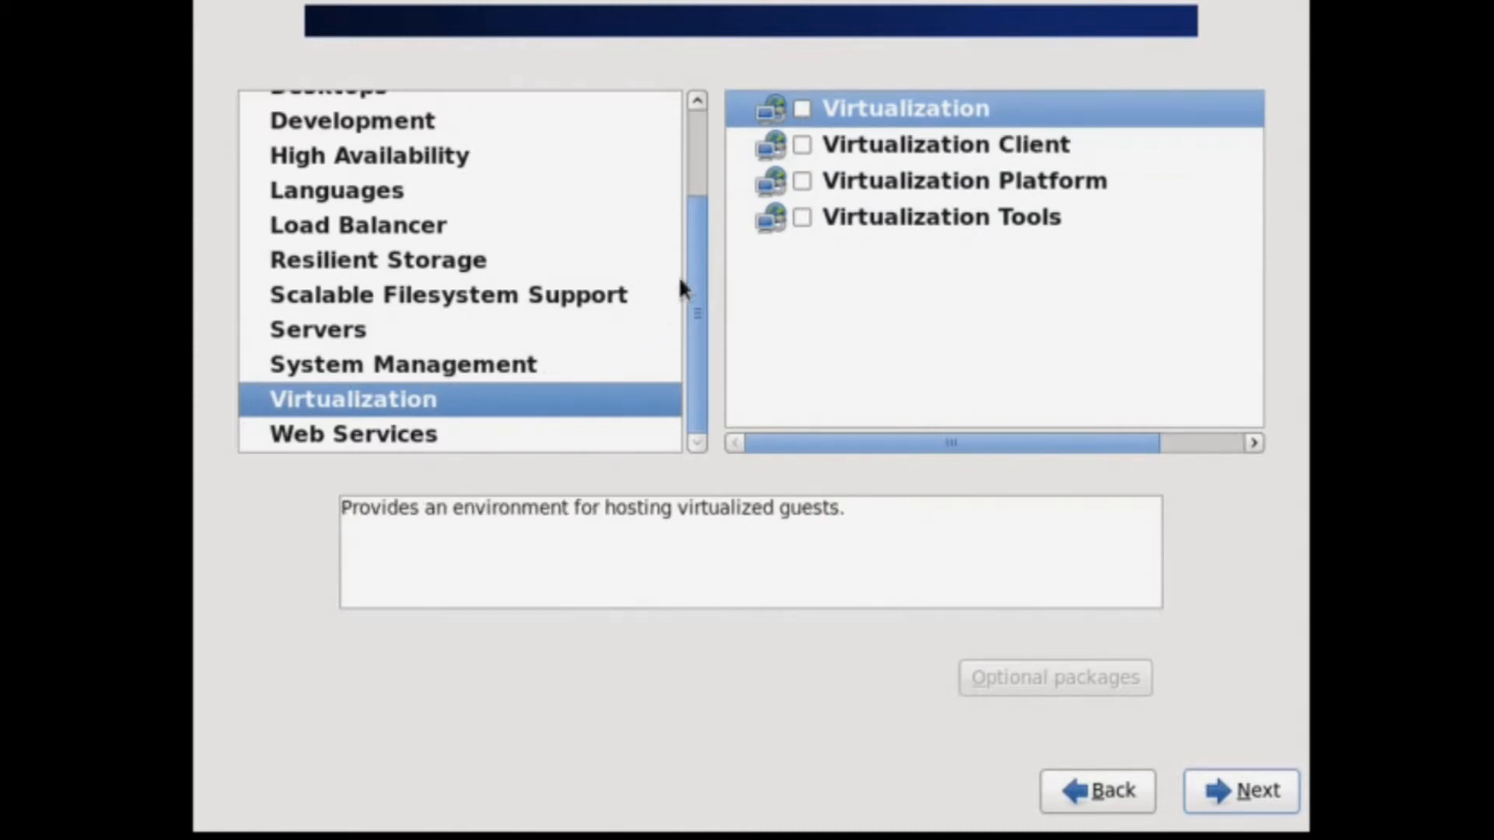
# Check Web Services, return to Virtualization, and start the installation.
pyautogui.click(387, 435)
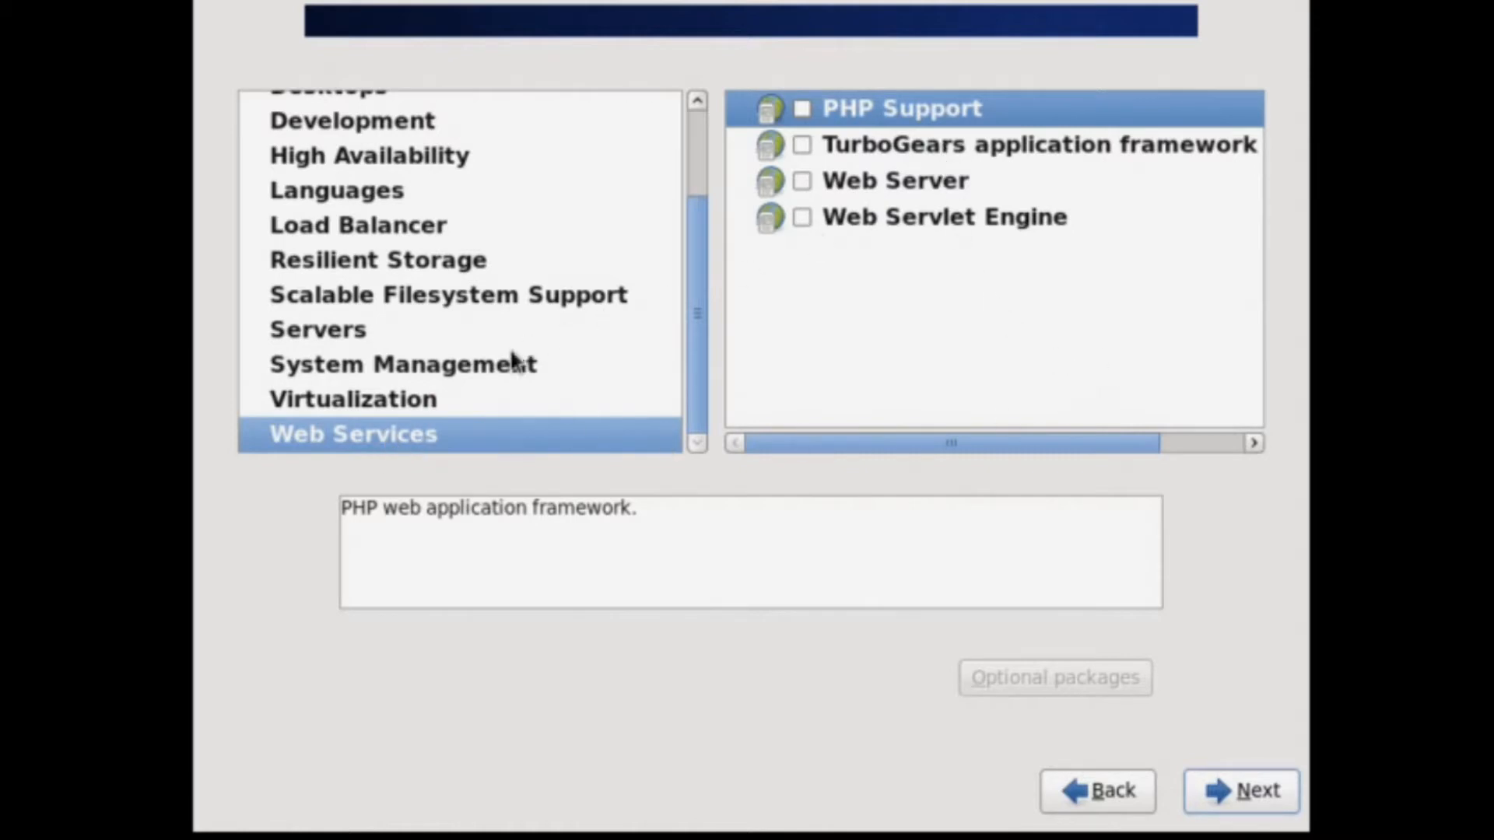
pyautogui.click(403, 399)
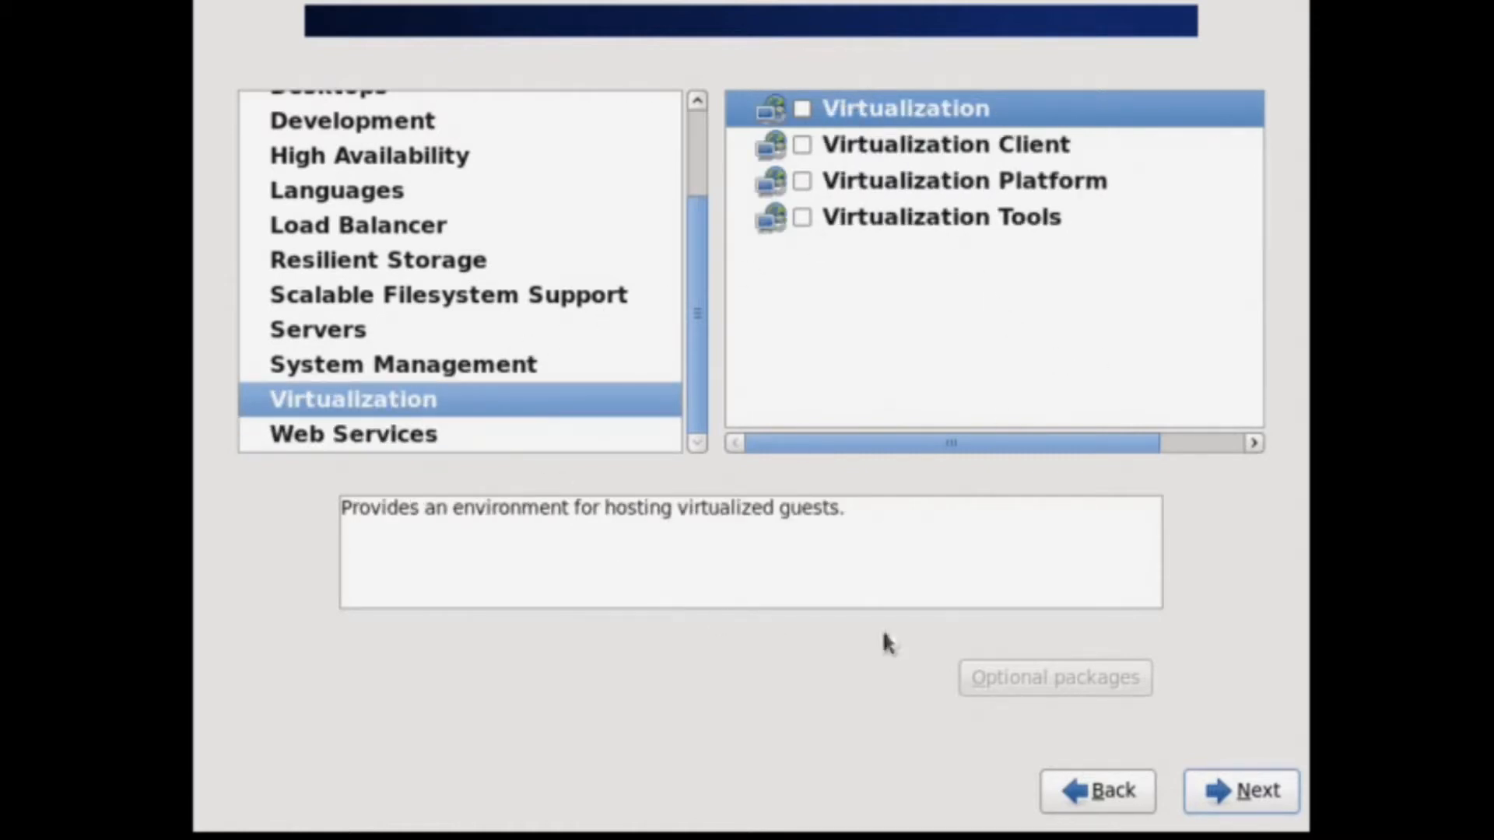
pyautogui.click(1258, 791)
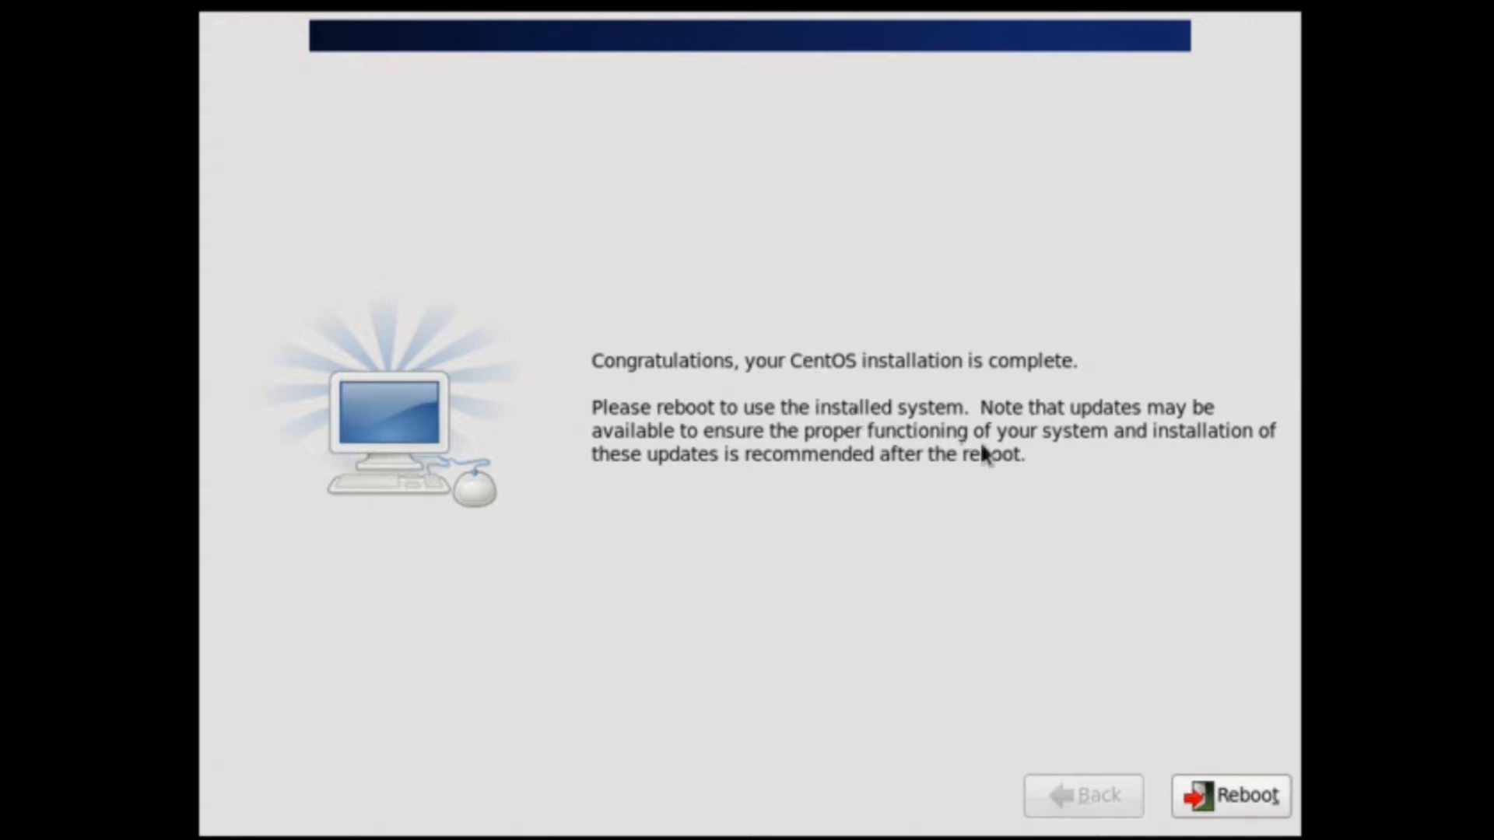
# Reboot the virtual machine once the CentOS installation finishes.
pyautogui.click(1248, 807)
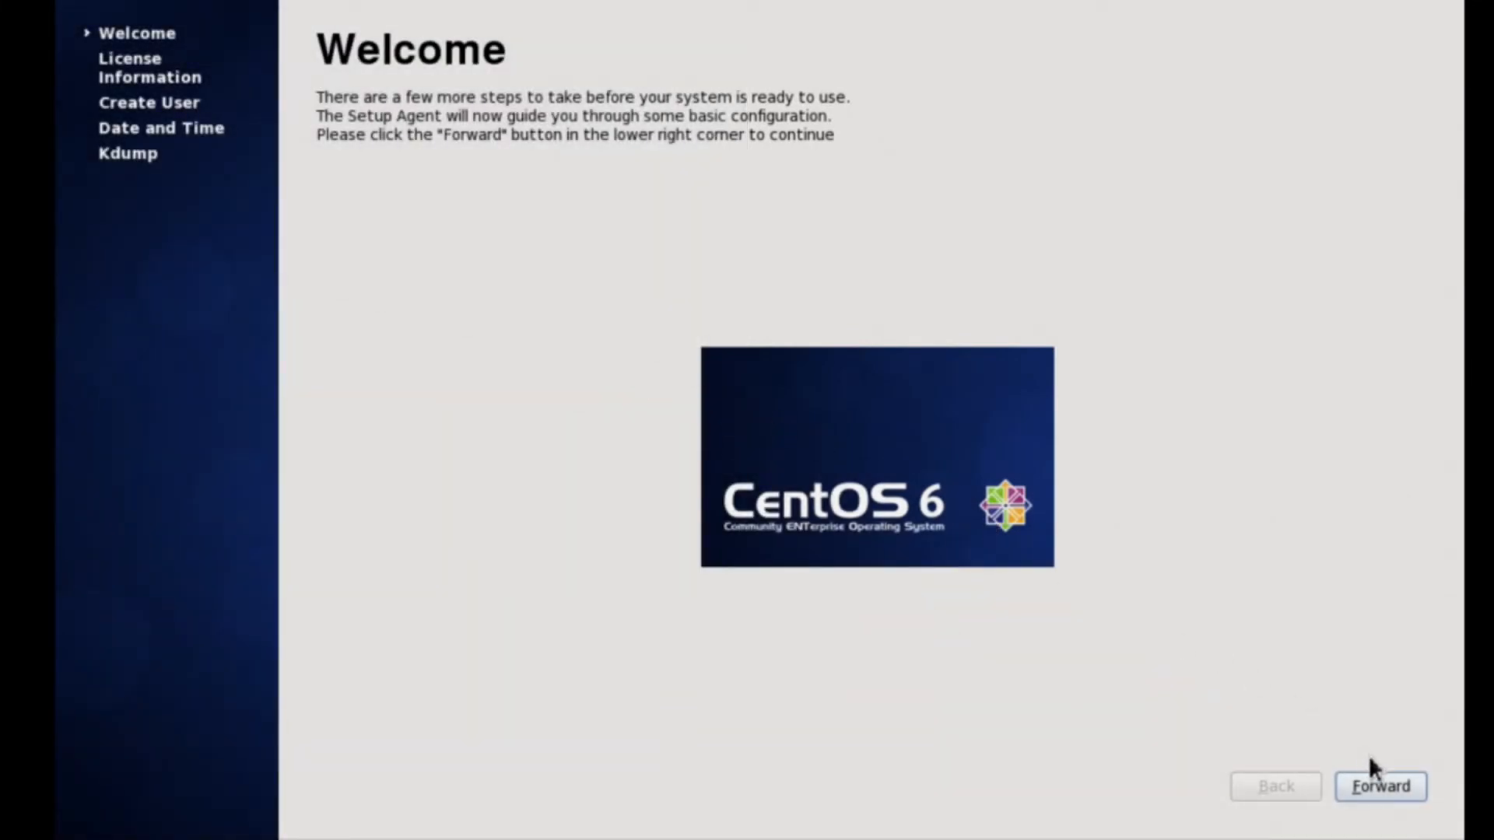
# Go past the Welcome page and accept the licence agreement.
pyautogui.click(1379, 792)
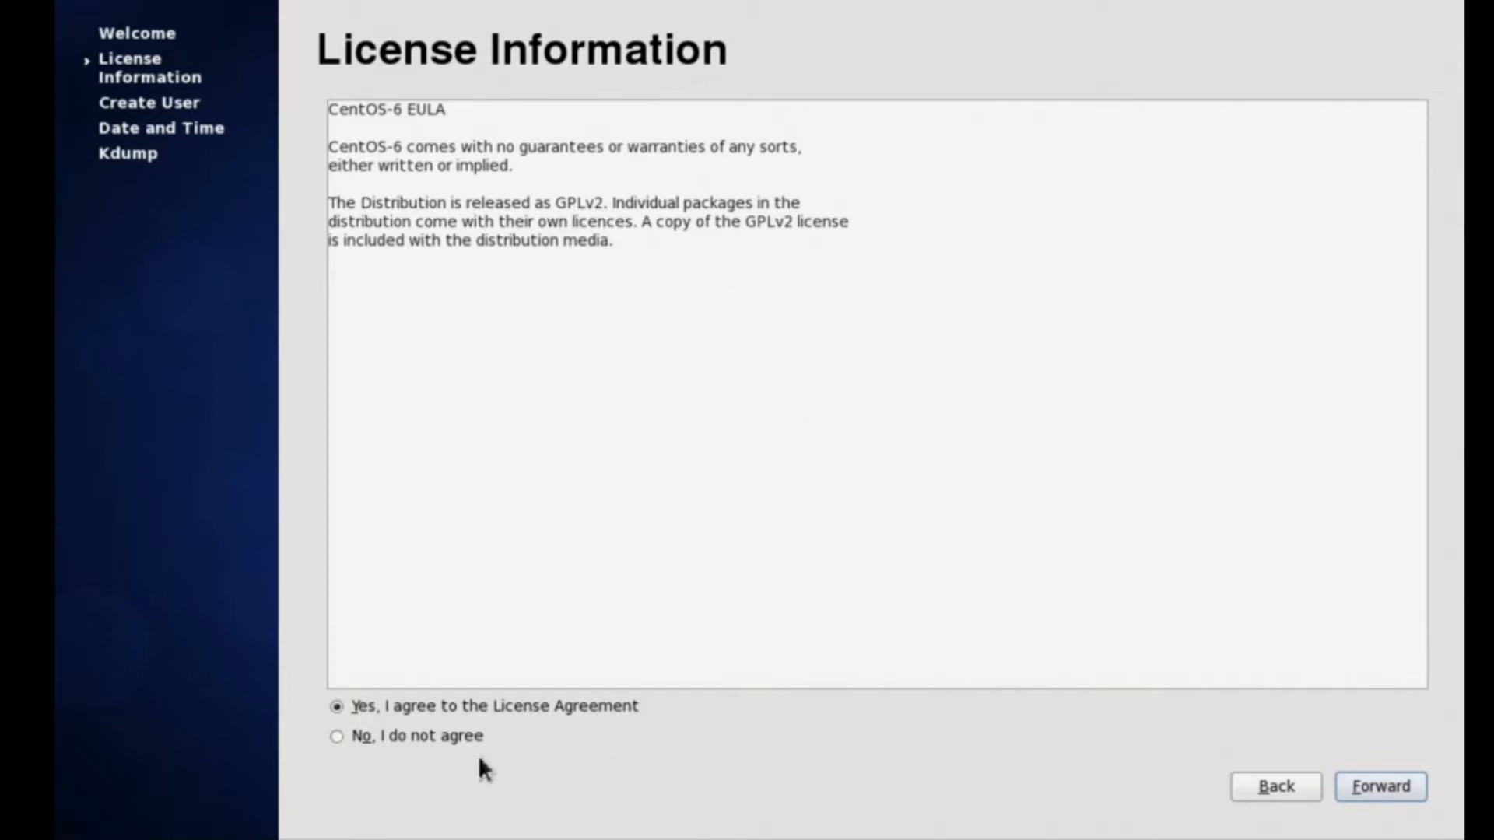
pyautogui.click(1375, 792)
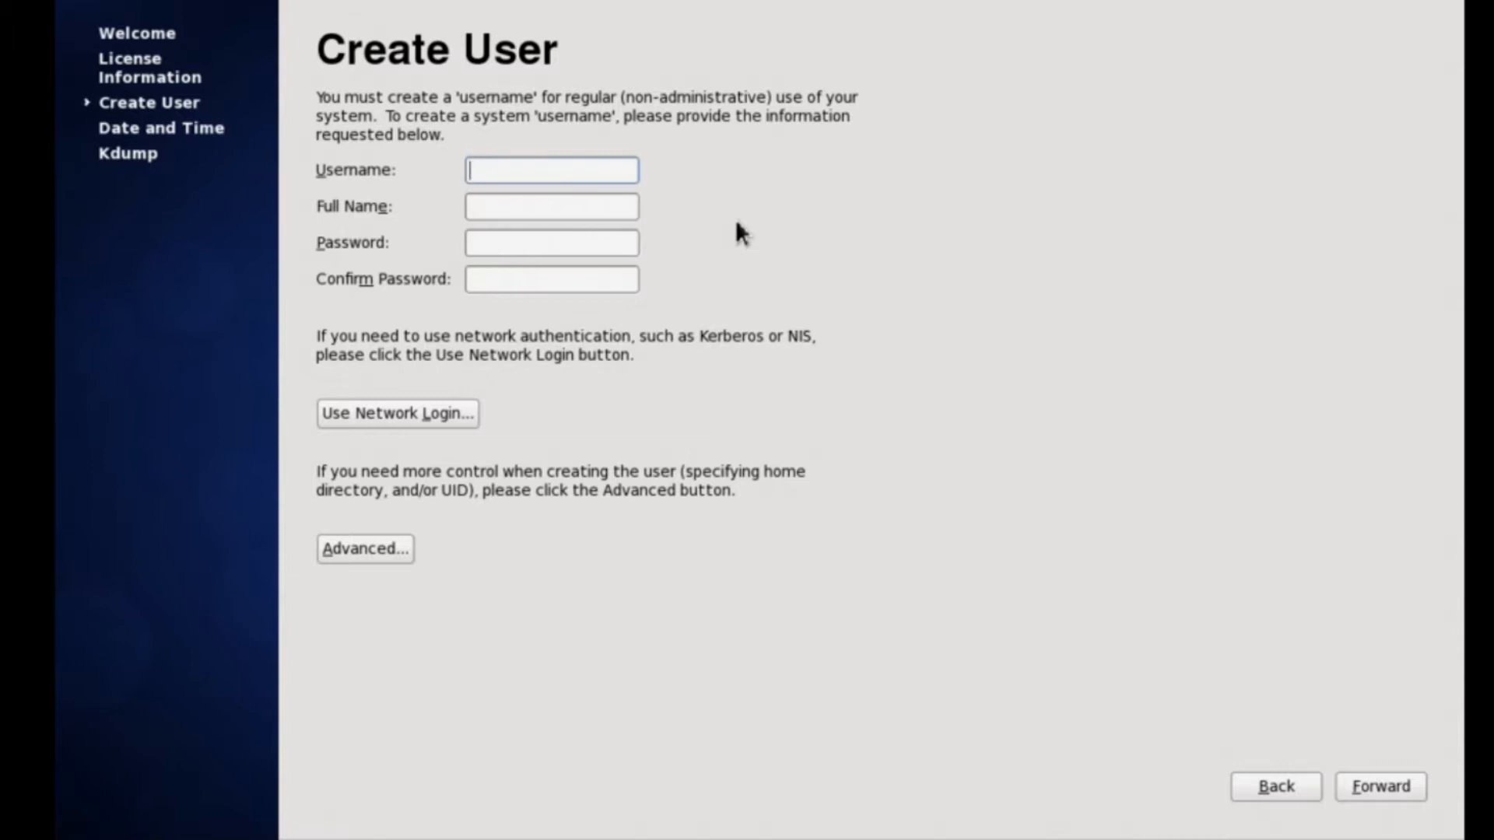
# Enter the new user's username, full name and password, then move to Confirm Password.
pyautogui.write('CDW')
pyautogui.click(480, 211)
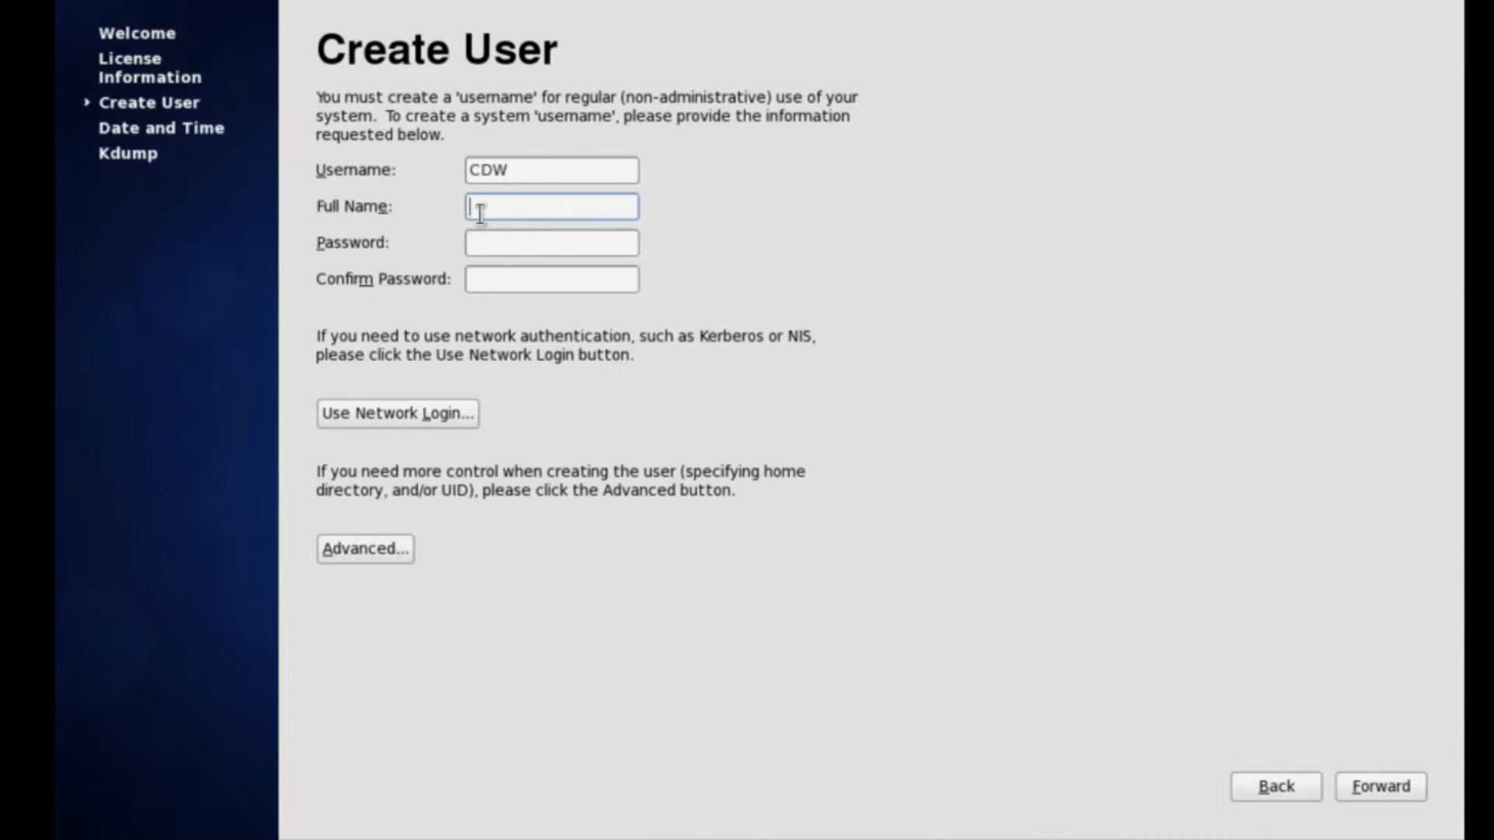
pyautogui.write('Connected Digital')
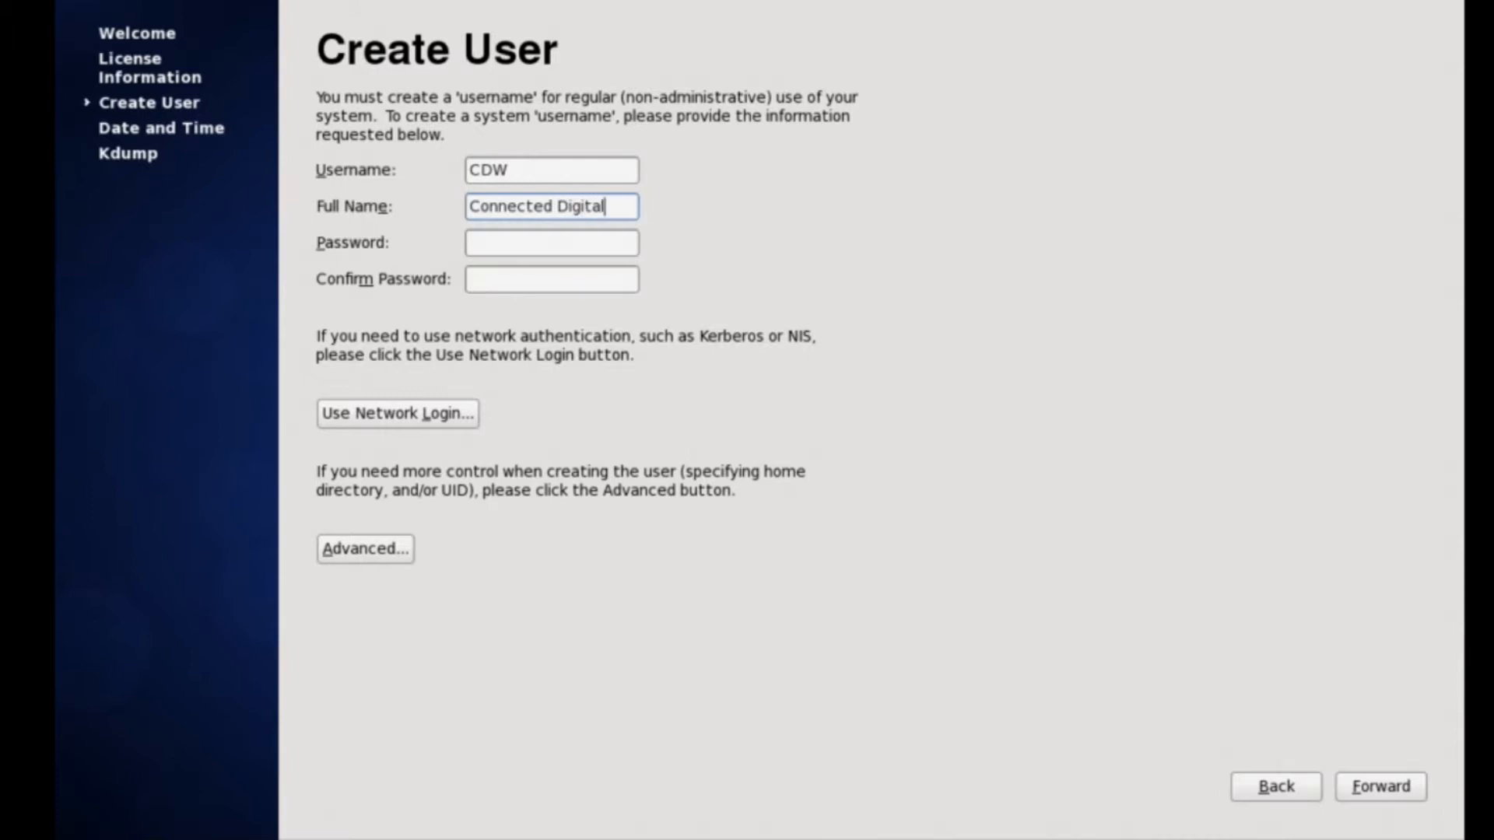
pyautogui.click(518, 250)
pyautogui.write('••••••')
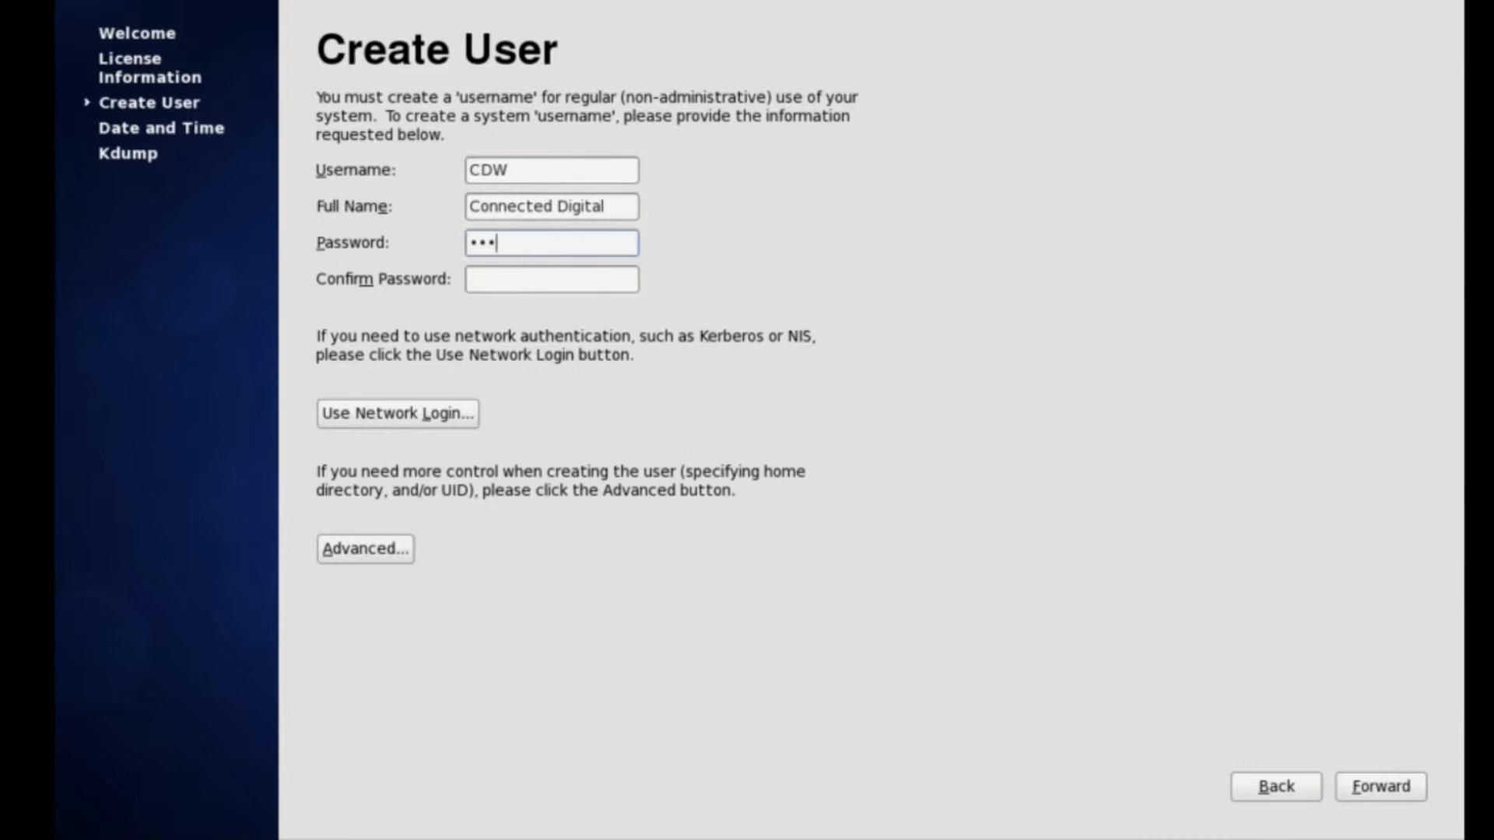
pyautogui.write('••••••')
pyautogui.press('Tab')
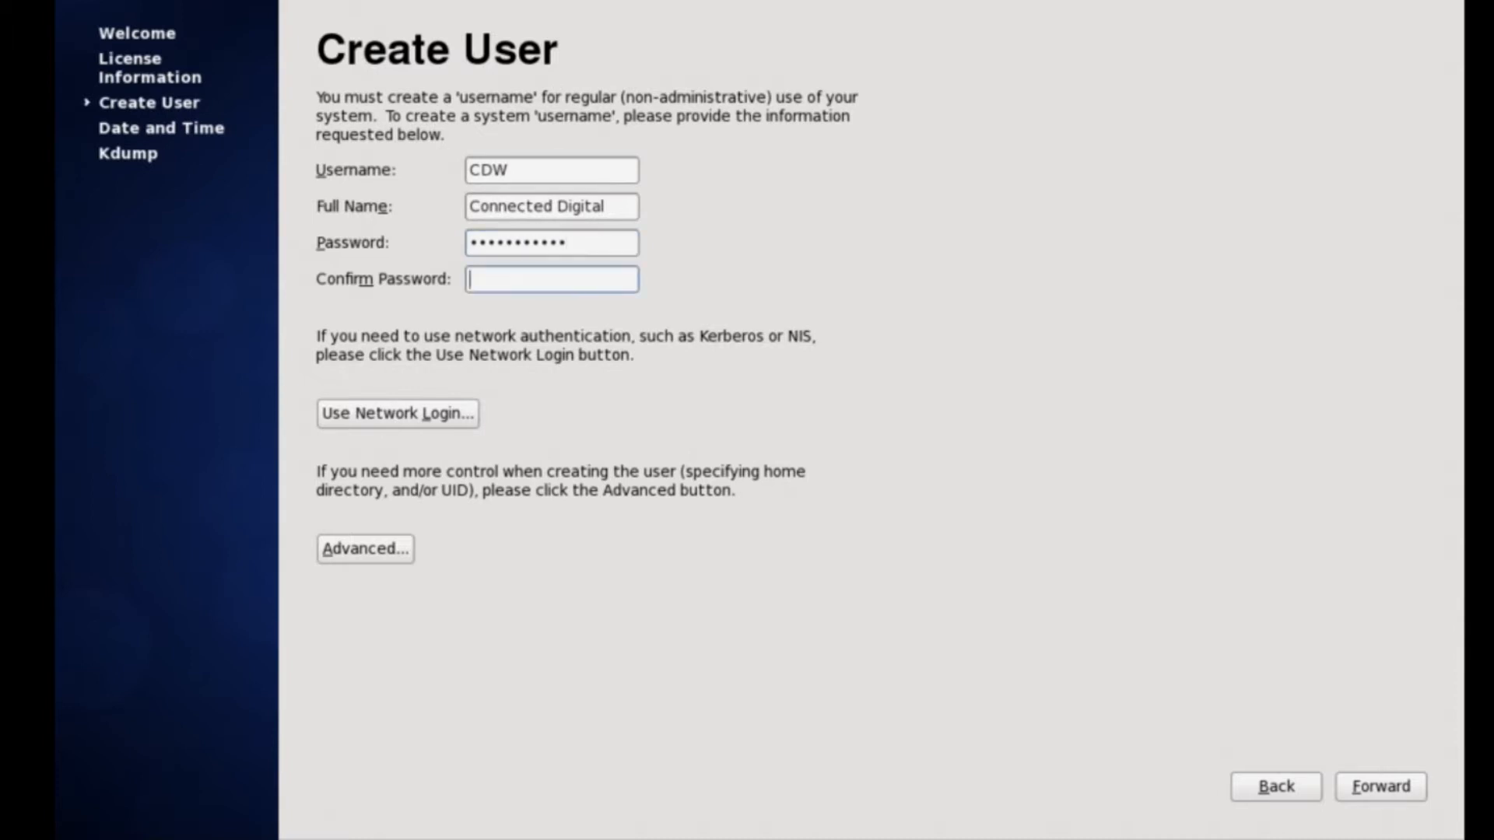
pyautogui.write('•••••••••••')
# Keep authentication on Local accounts only, then submit the new user, accepting the weak password.
pyautogui.click(404, 416)
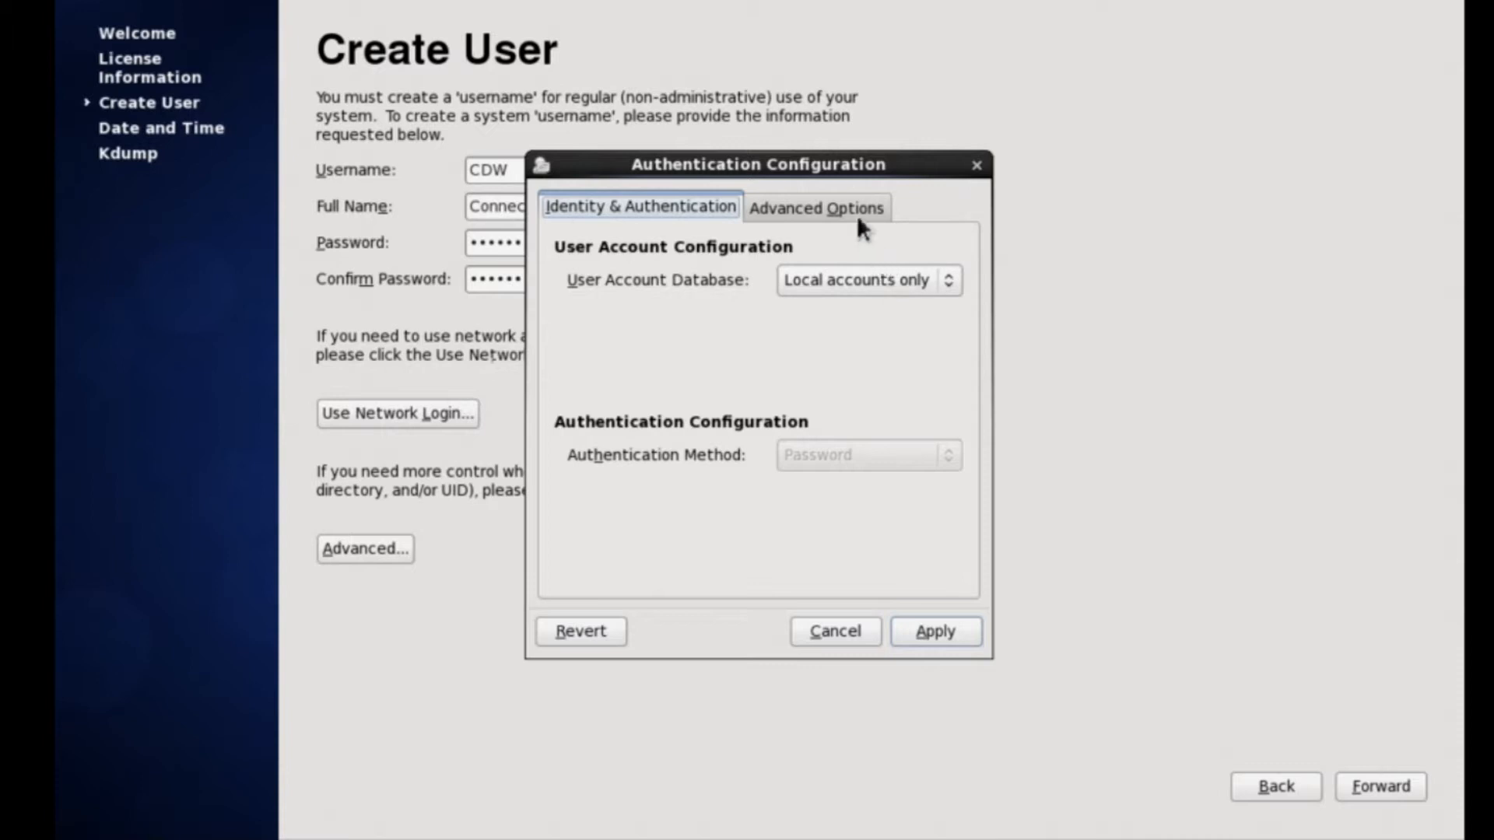
pyautogui.click(936, 283)
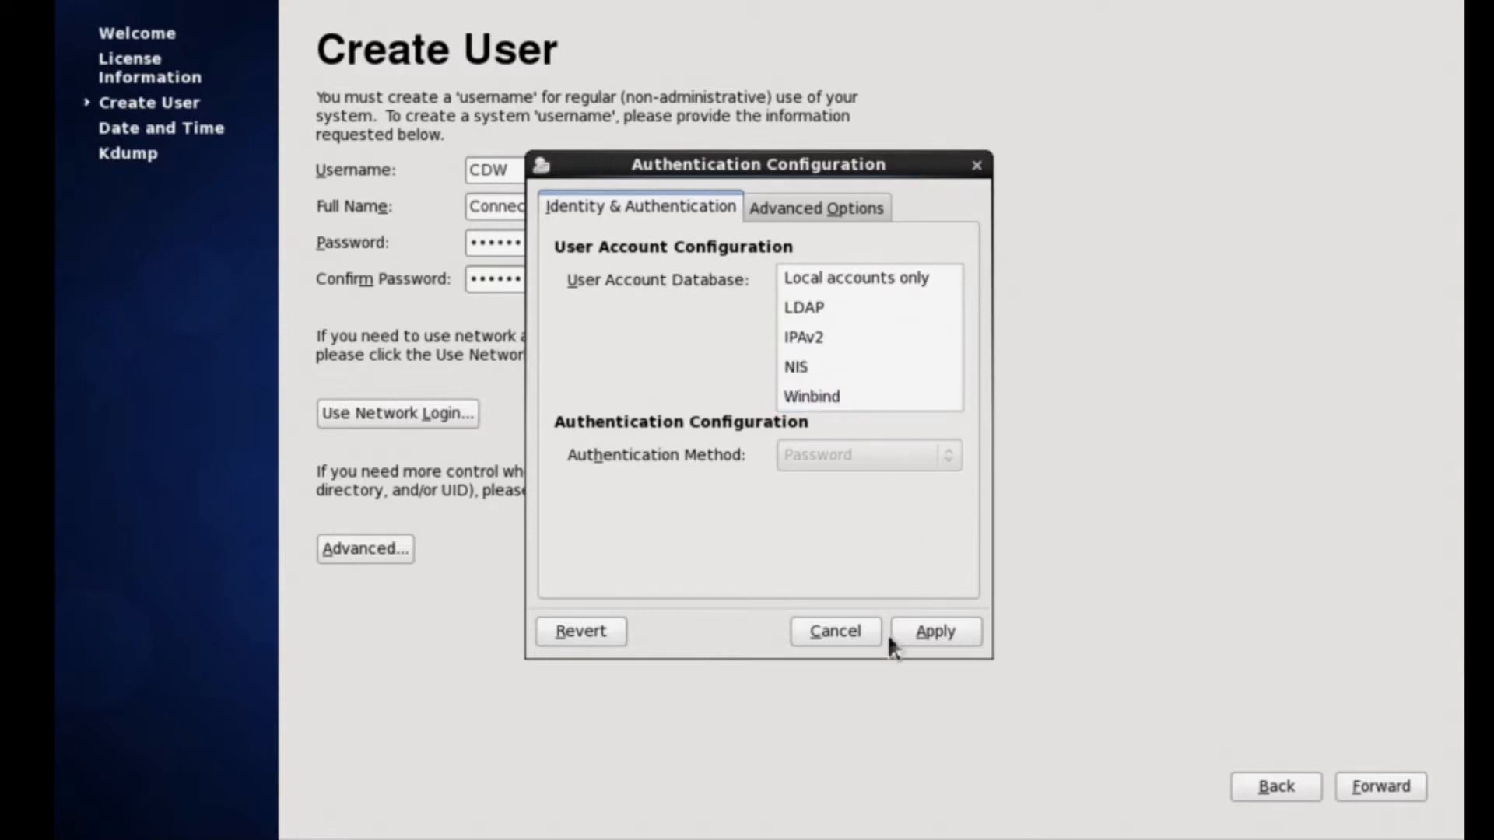
pyautogui.click(831, 641)
pyautogui.click(832, 637)
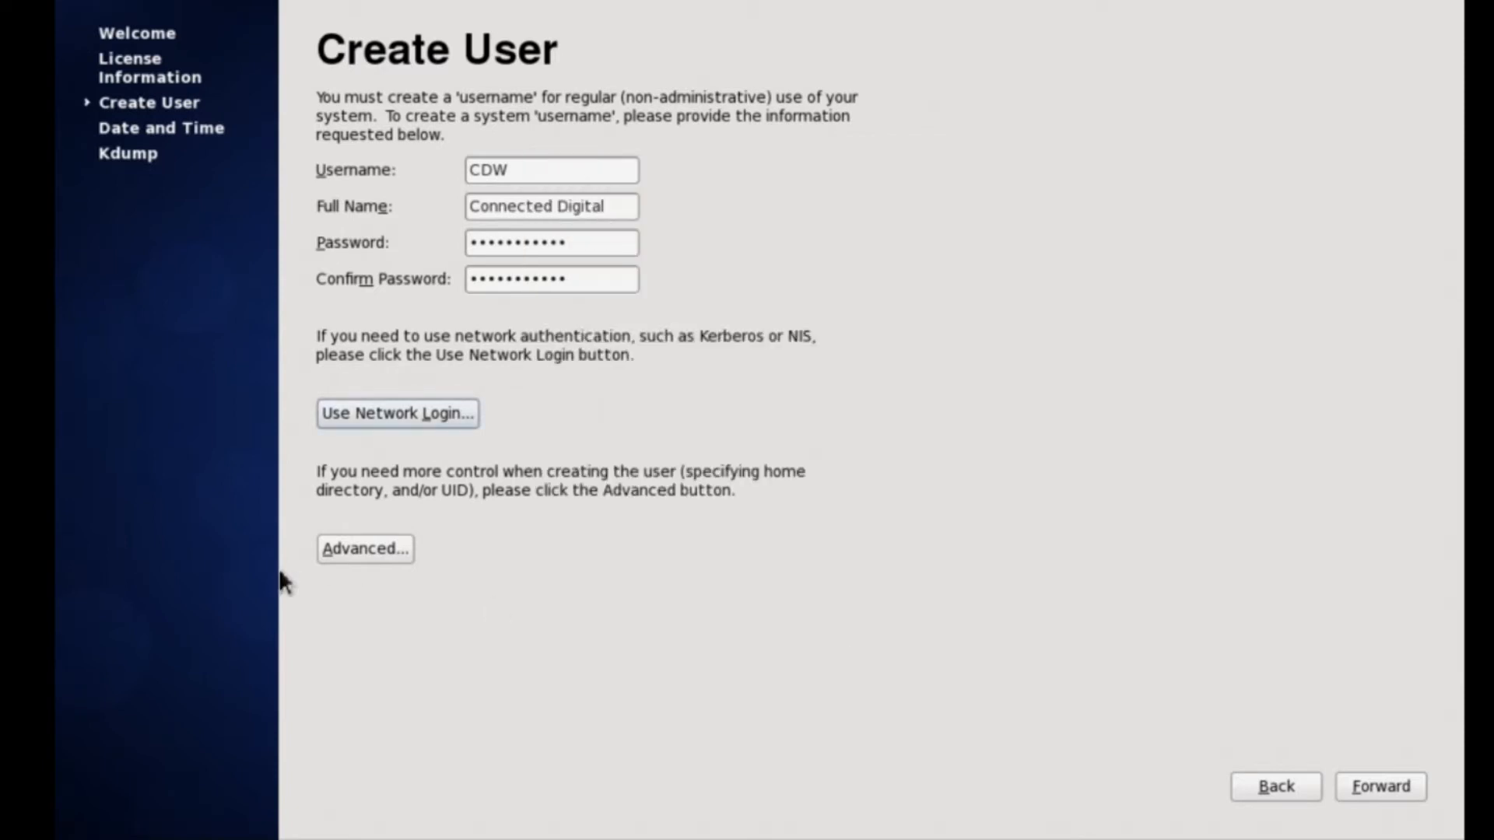
pyautogui.click(1374, 792)
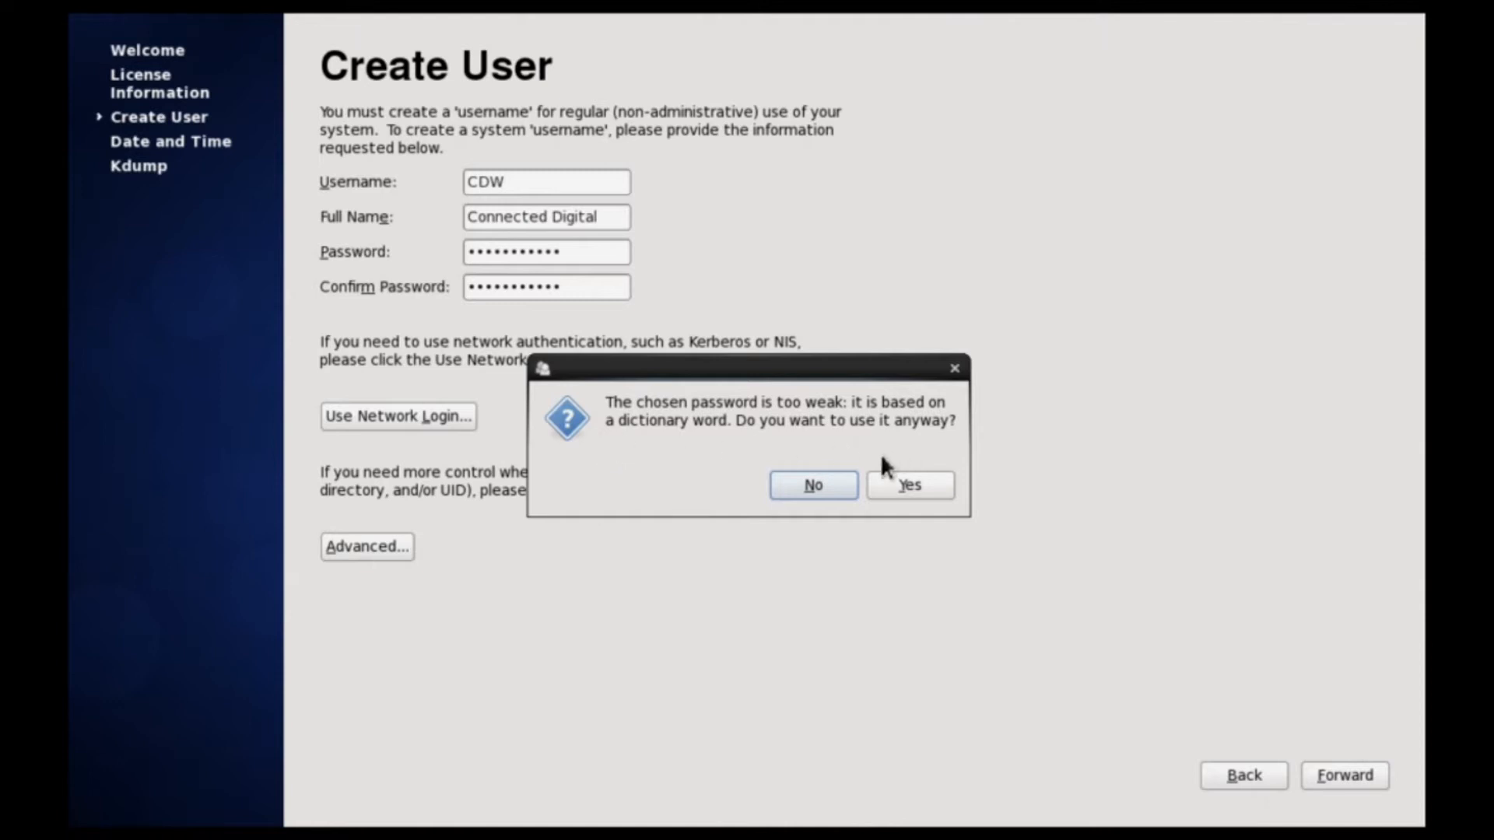
pyautogui.click(931, 498)
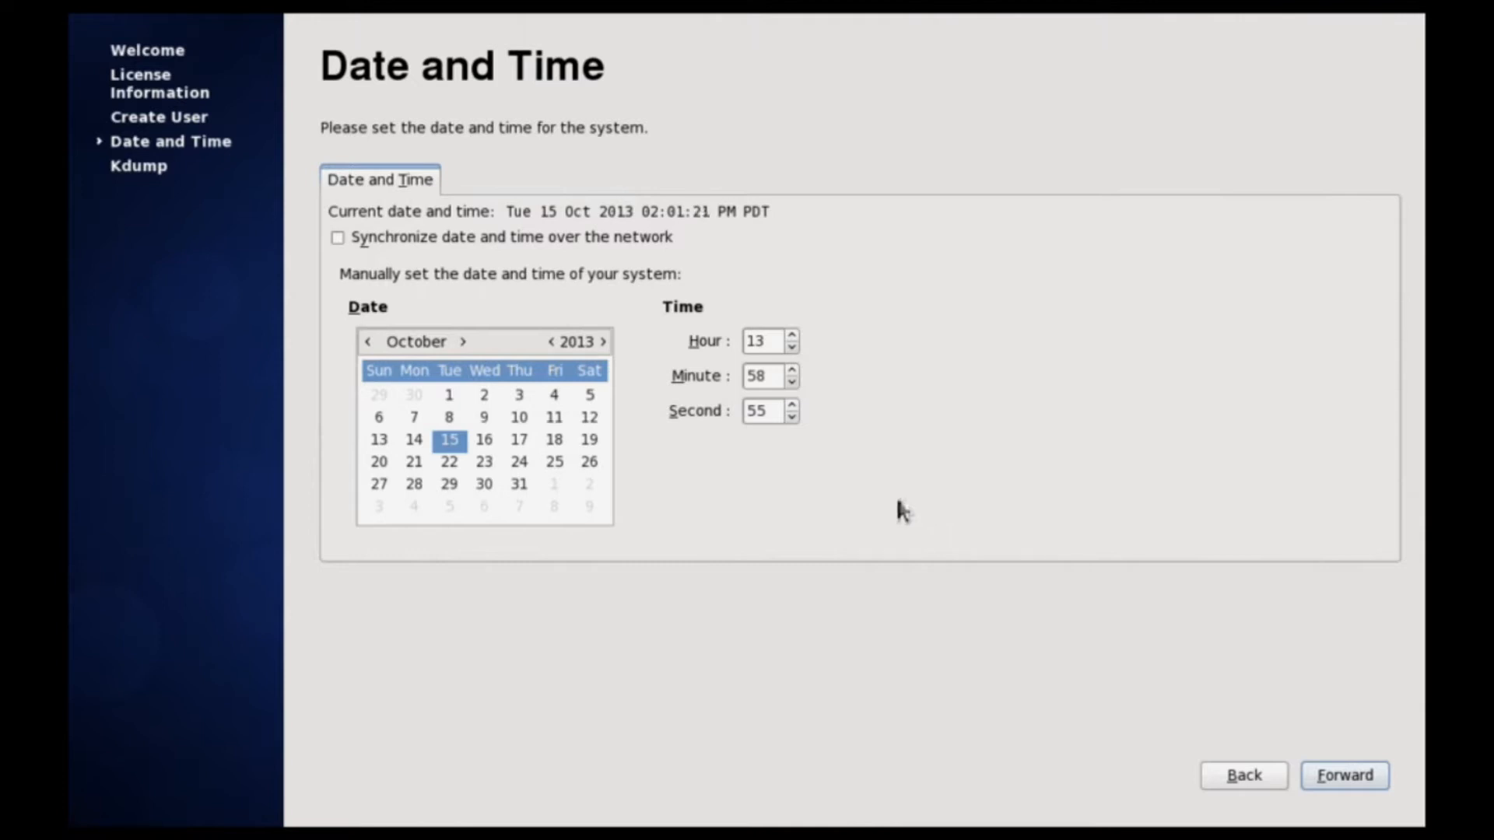
# Leave network time synchronization off, keeping the manual date of 15 Oct 2013, and continue.
pyautogui.click(348, 243)
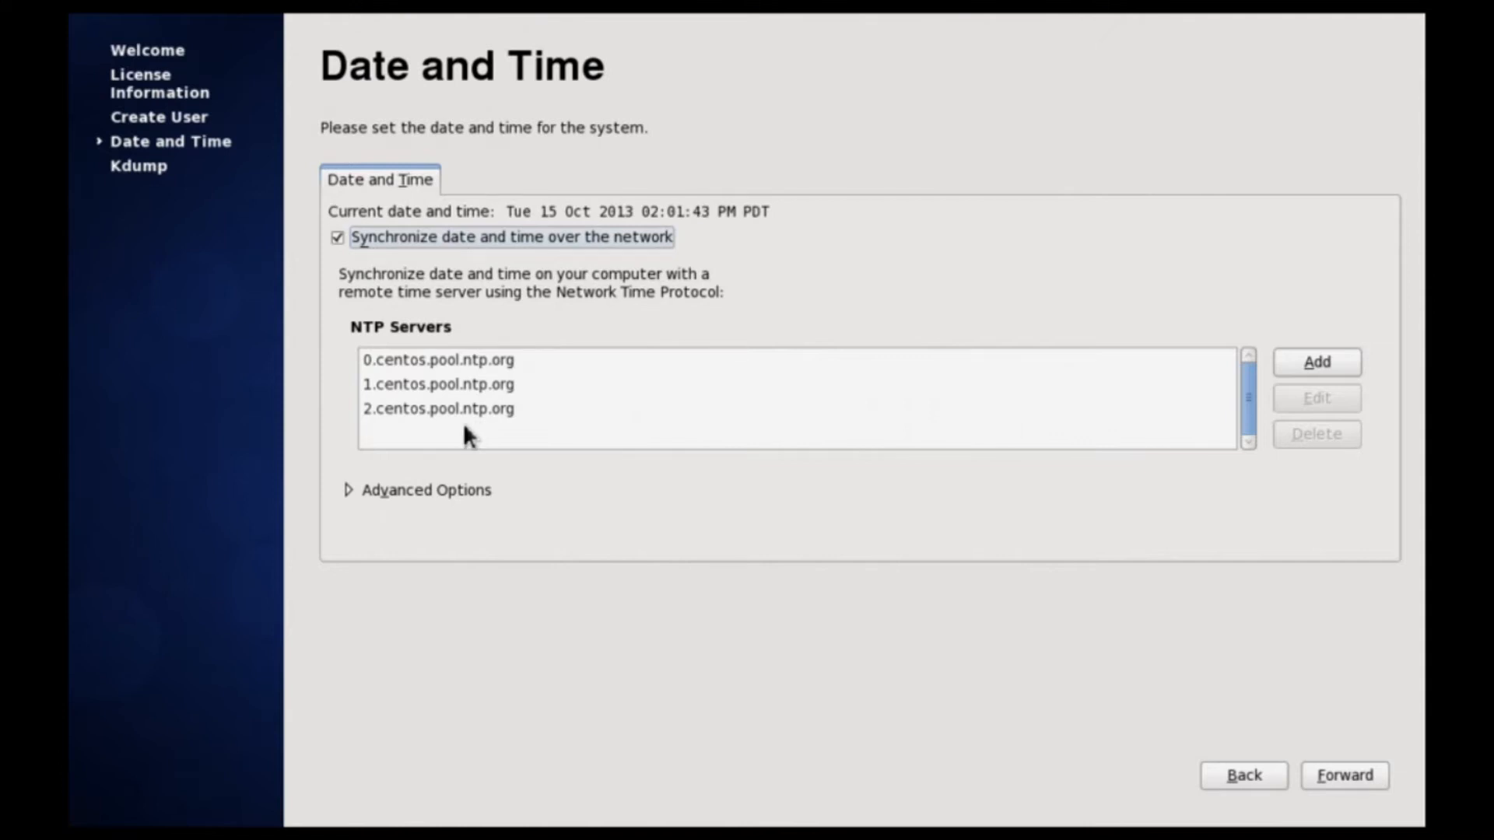
pyautogui.click(338, 238)
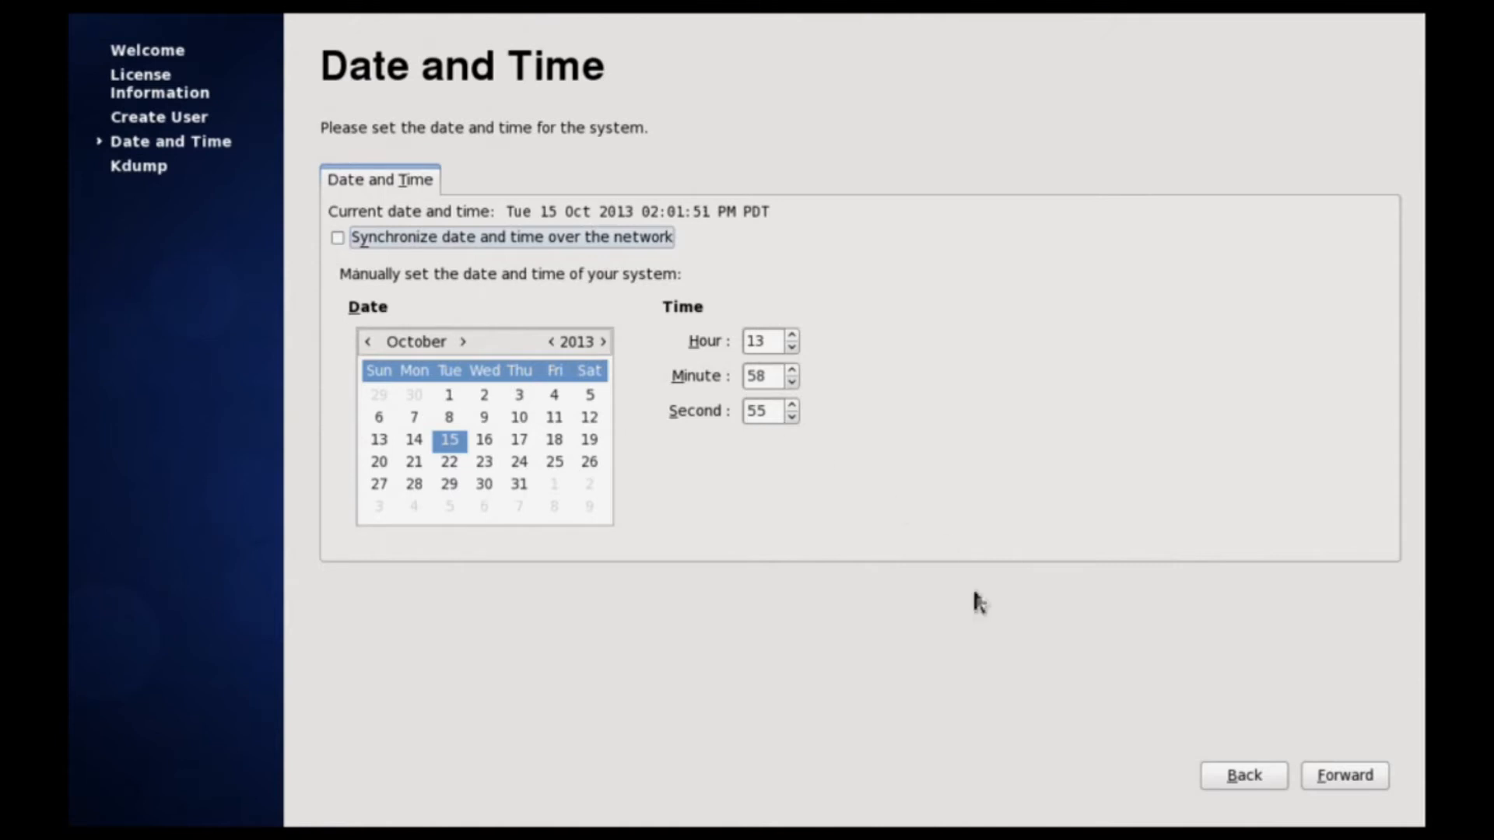
pyautogui.click(1344, 776)
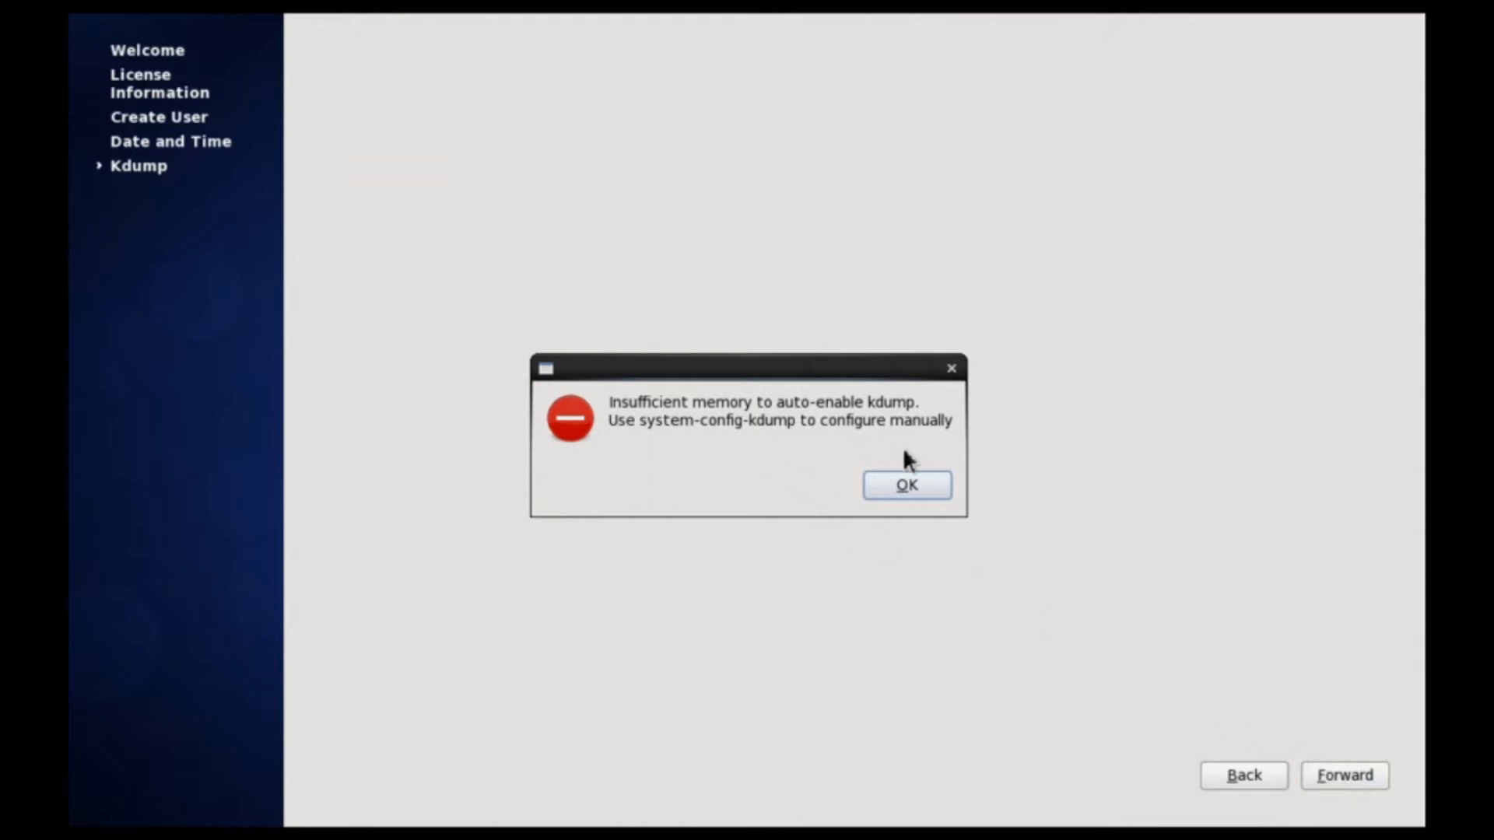
# Dismiss the kdump insufficient-memory error and finish the first-boot setup.
pyautogui.click(928, 481)
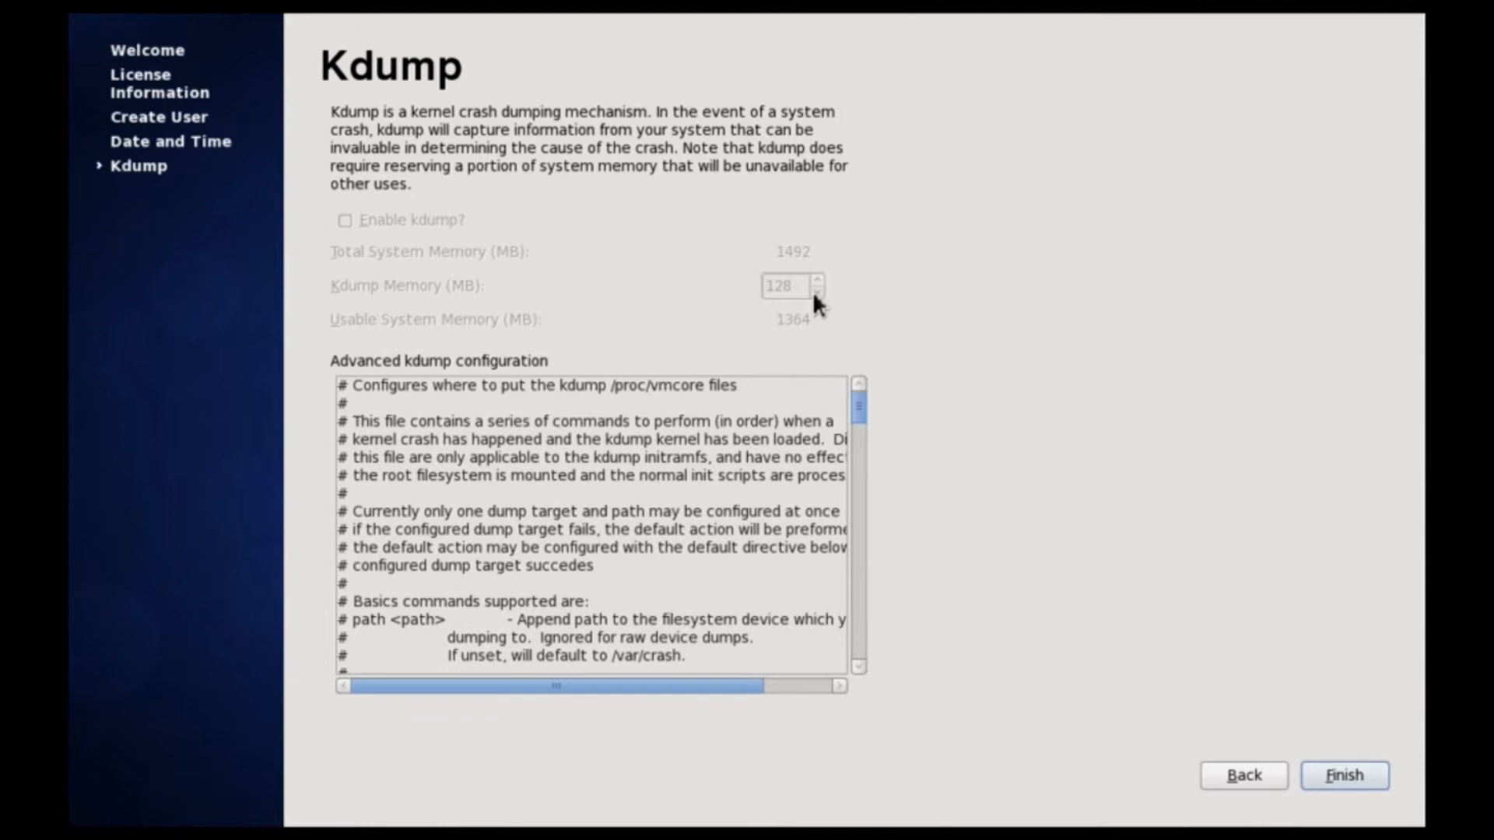
pyautogui.click(1345, 775)
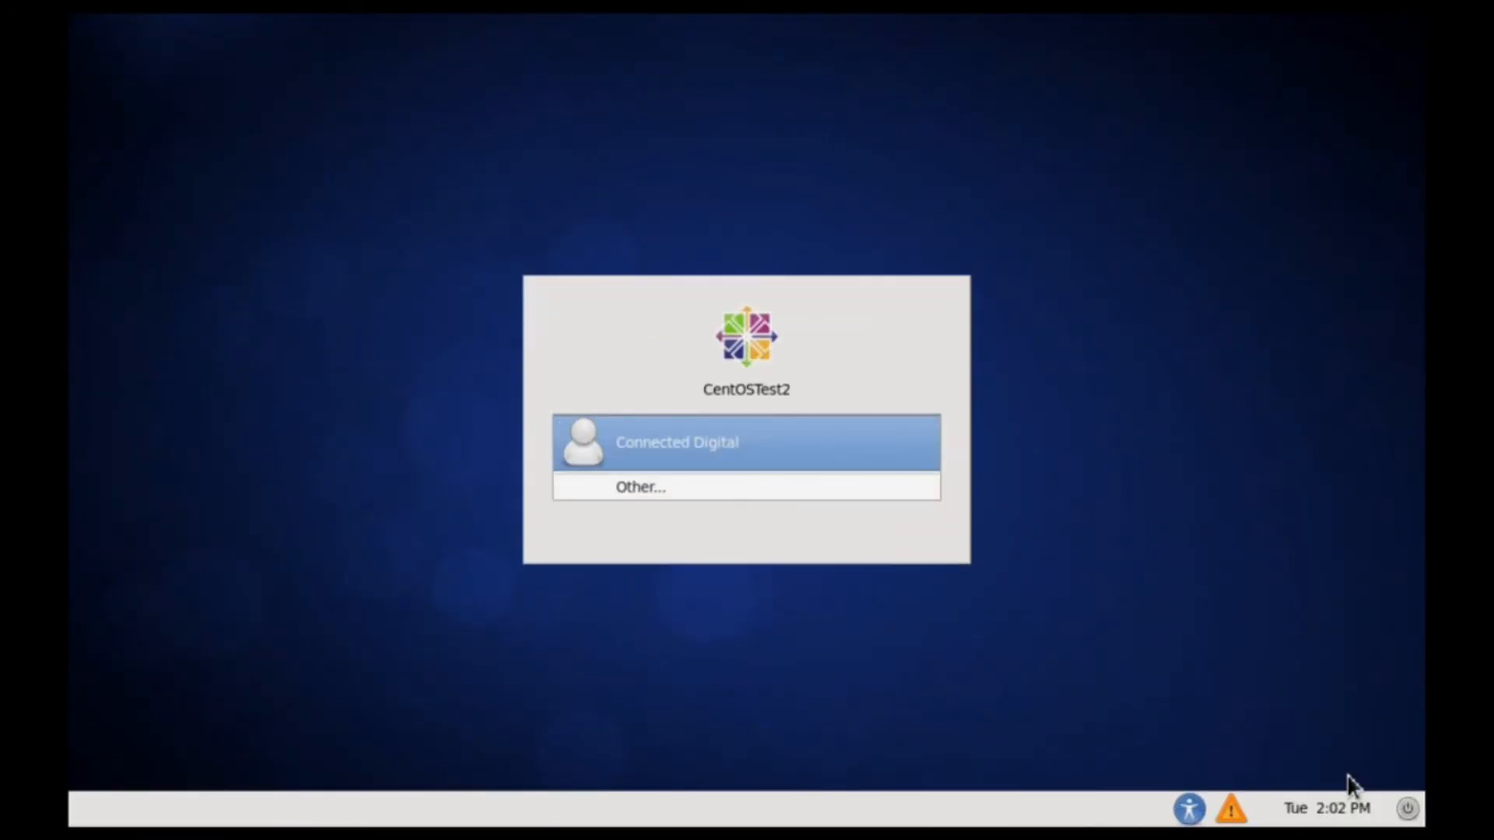
# Pick the new user at the login screen, then review and close the boot messages log.
pyautogui.click(727, 455)
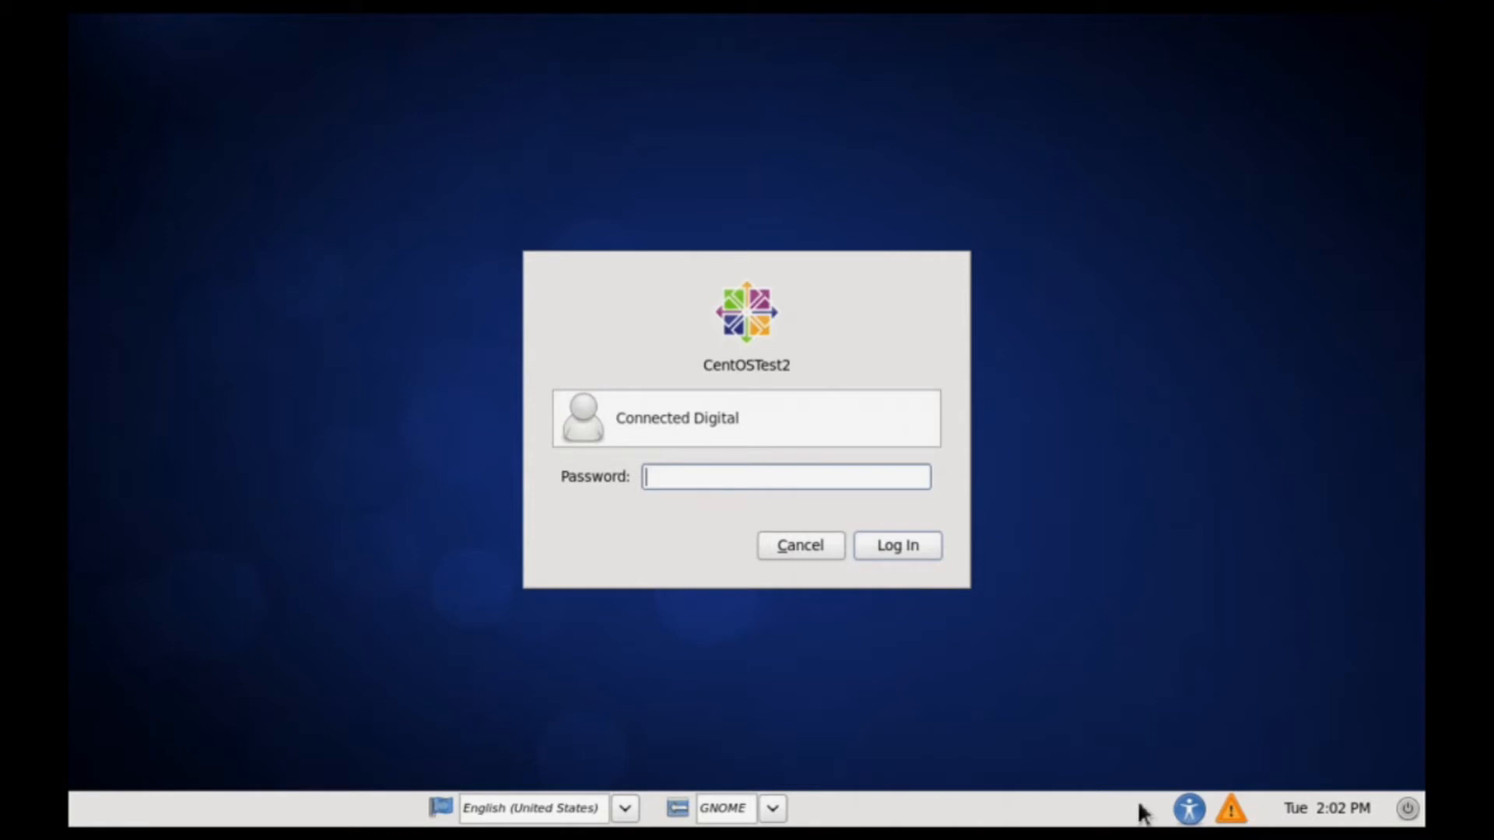
pyautogui.click(1230, 822)
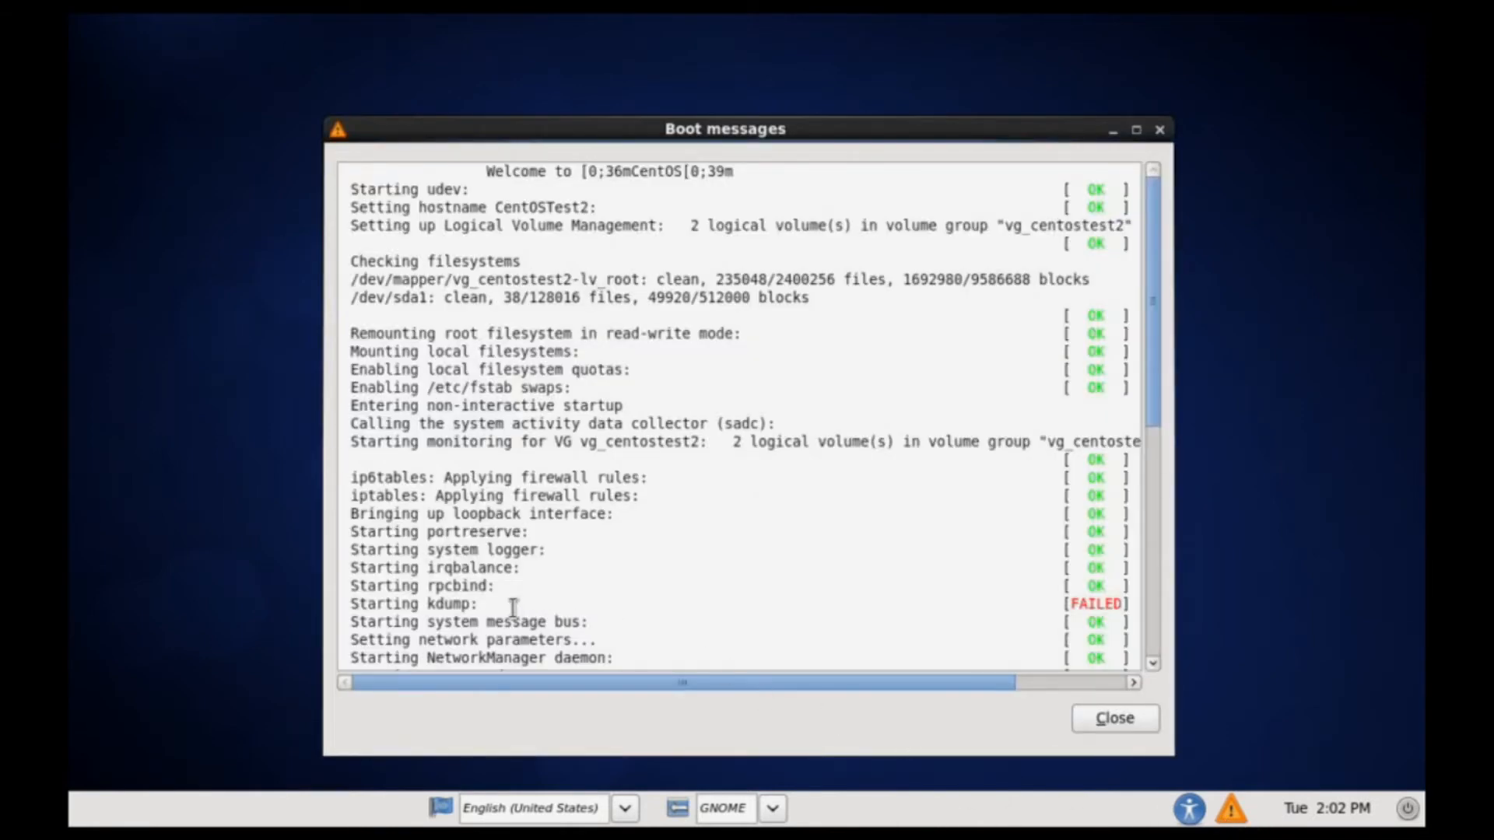
pyautogui.moveTo(427, 589); pyautogui.dragTo(499, 597)
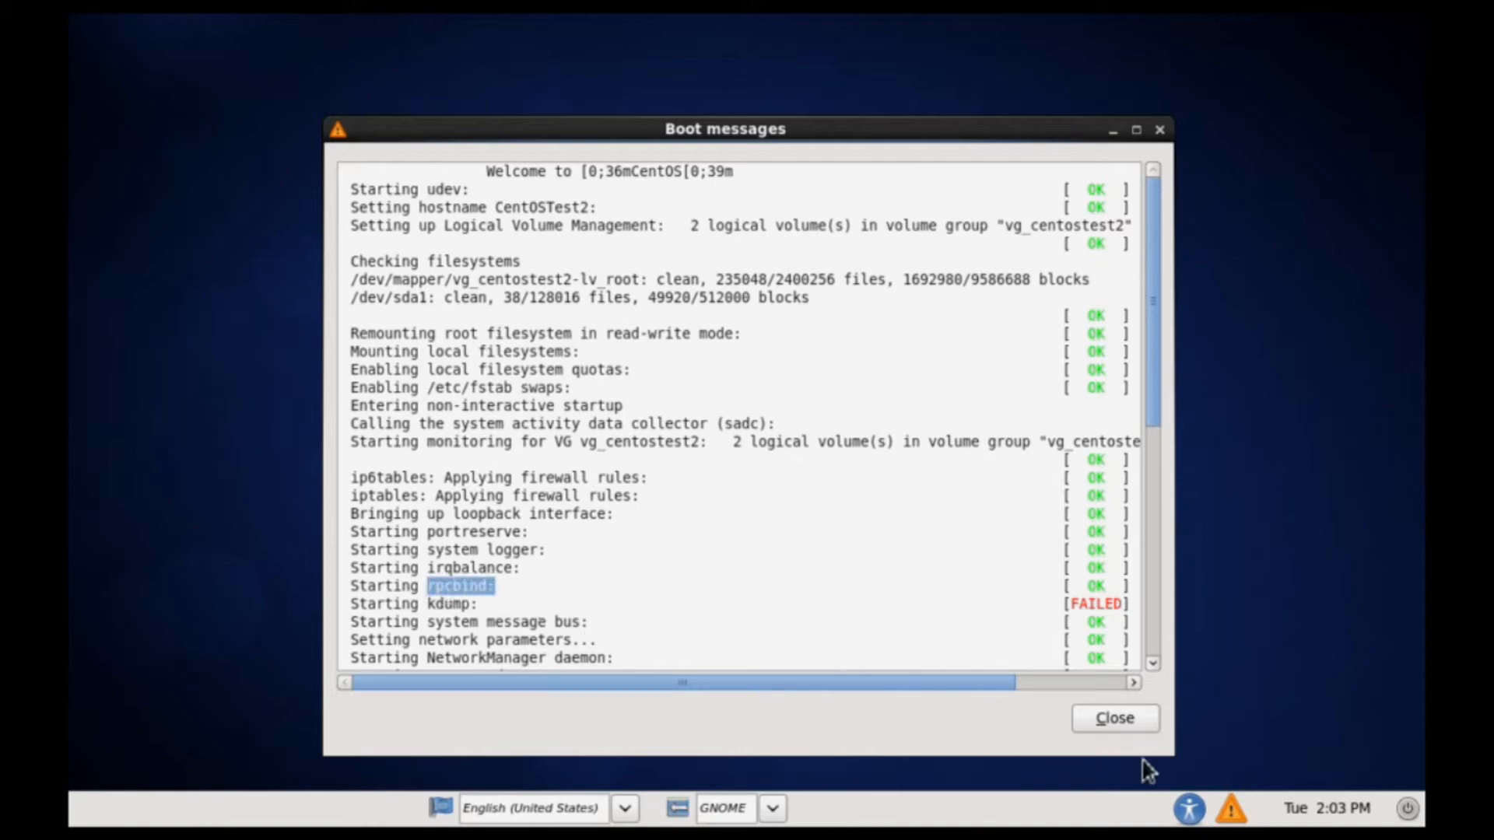
pyautogui.click(1120, 716)
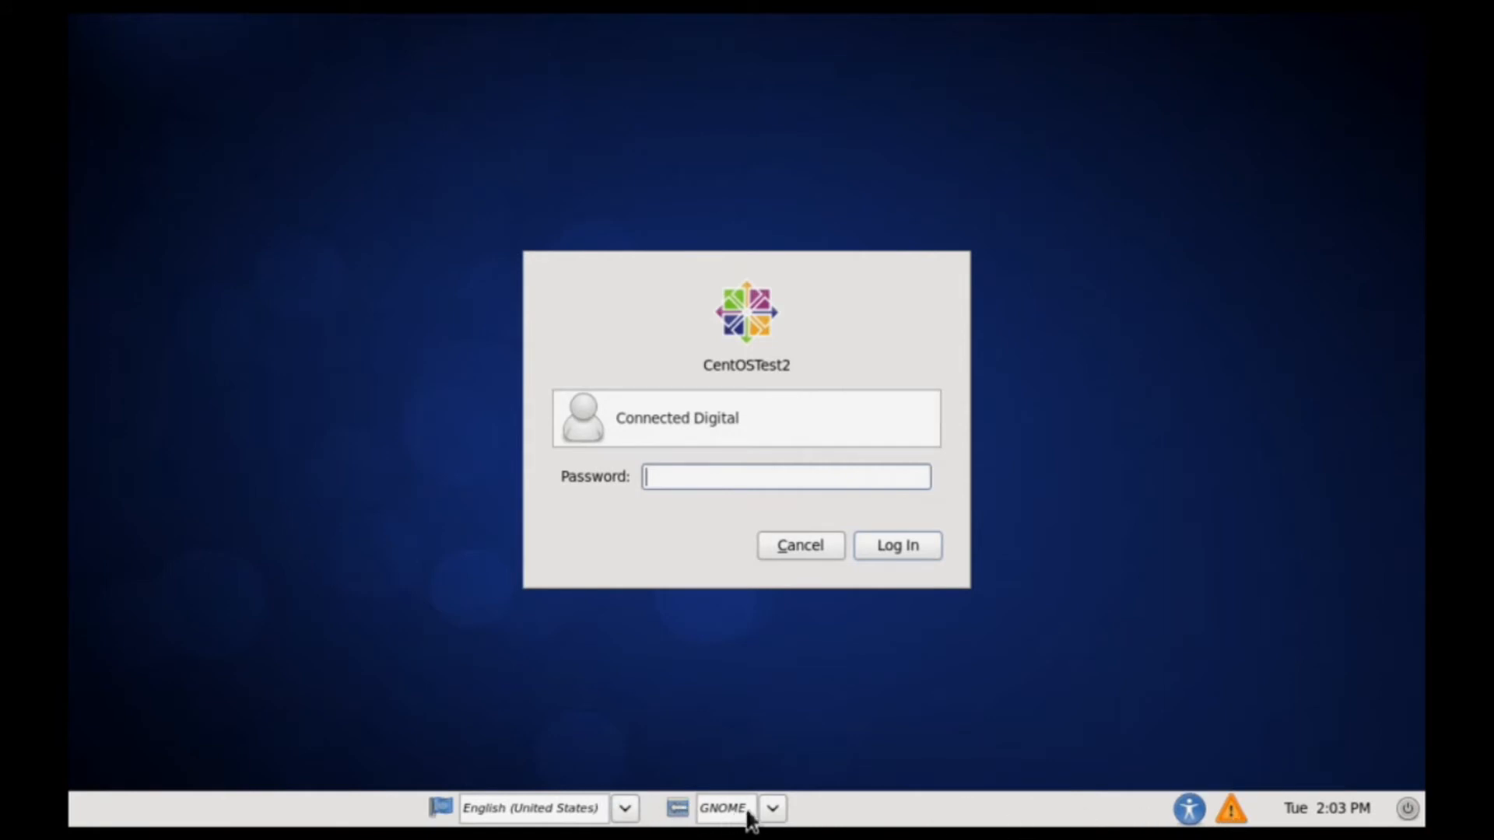
# Confirm GNOME as the desktop session and back out of the password and Other... prompts.
pyautogui.click(774, 809)
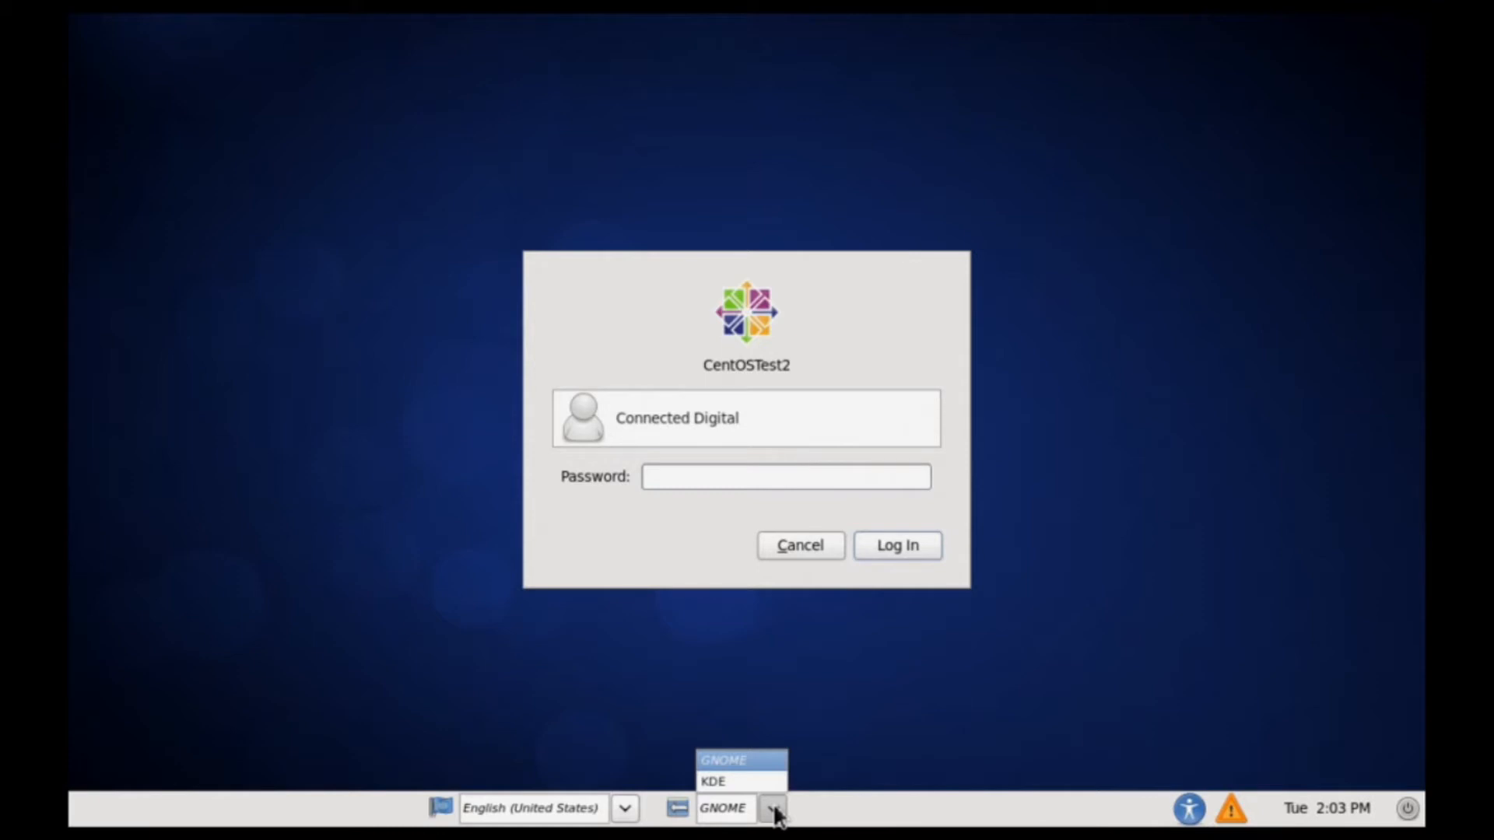
pyautogui.click(743, 770)
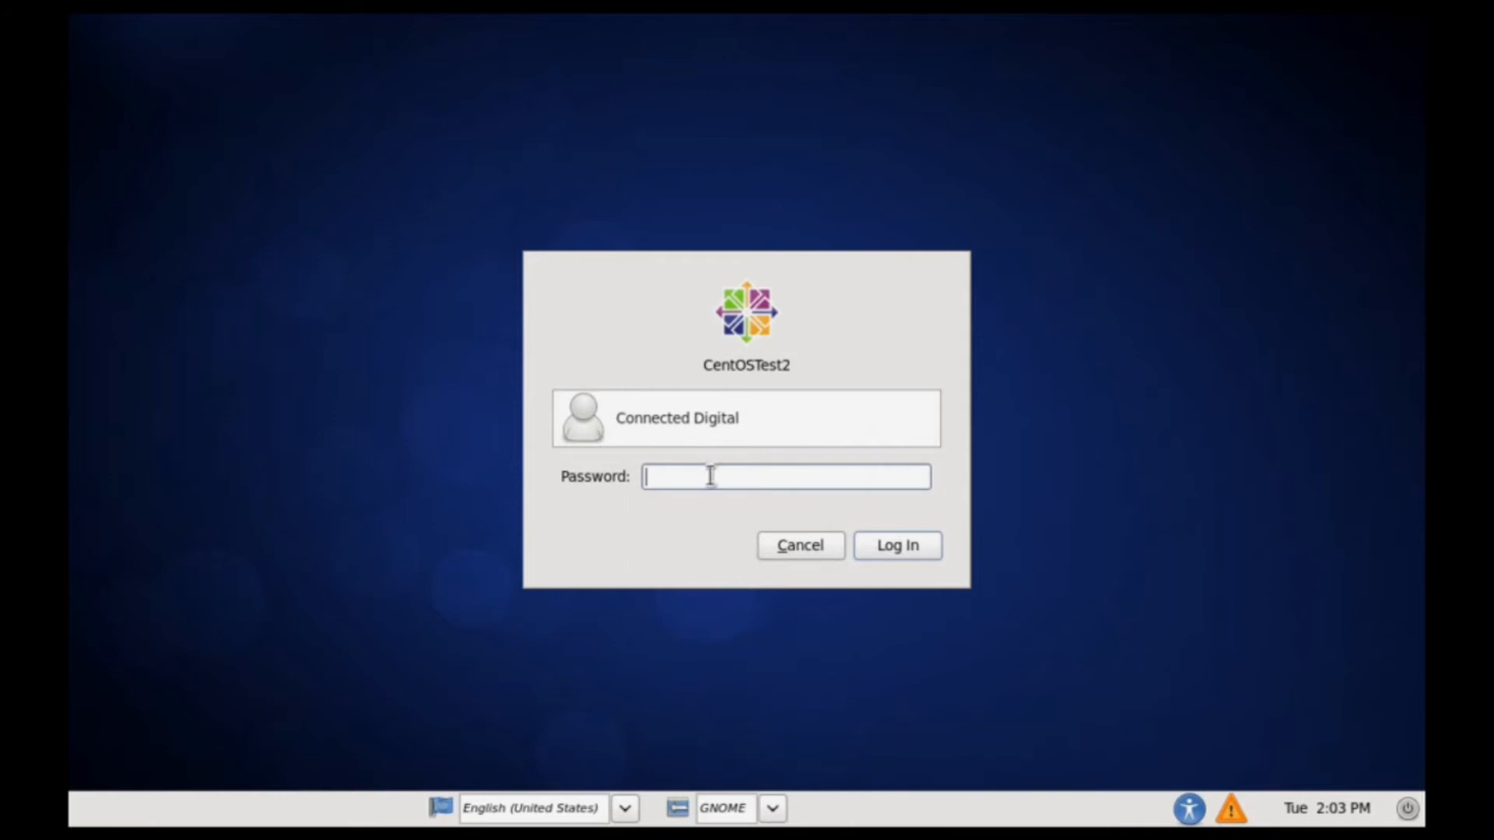
pyautogui.click(772, 415)
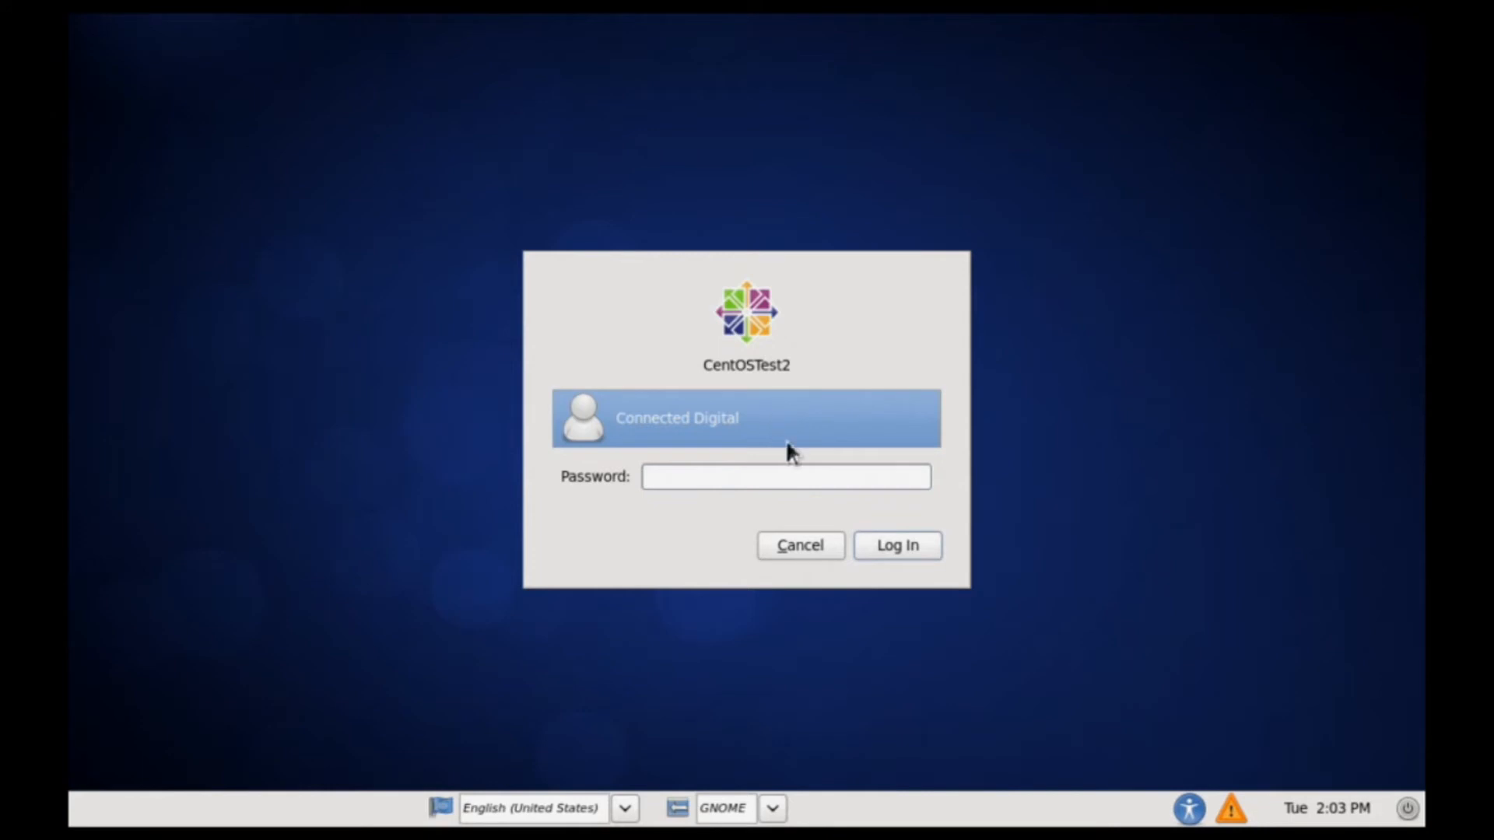
pyautogui.click(799, 547)
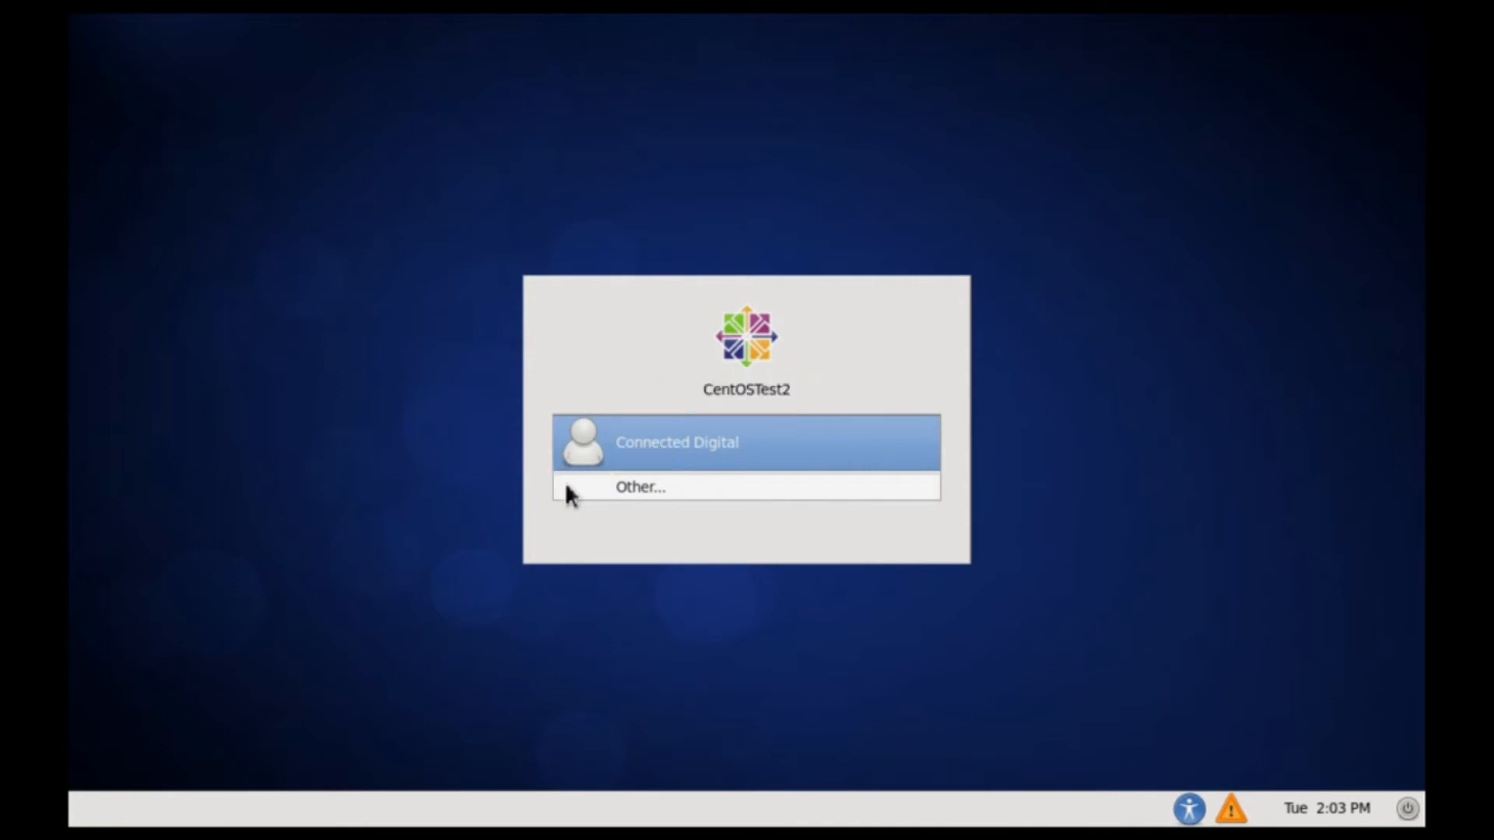
pyautogui.click(651, 482)
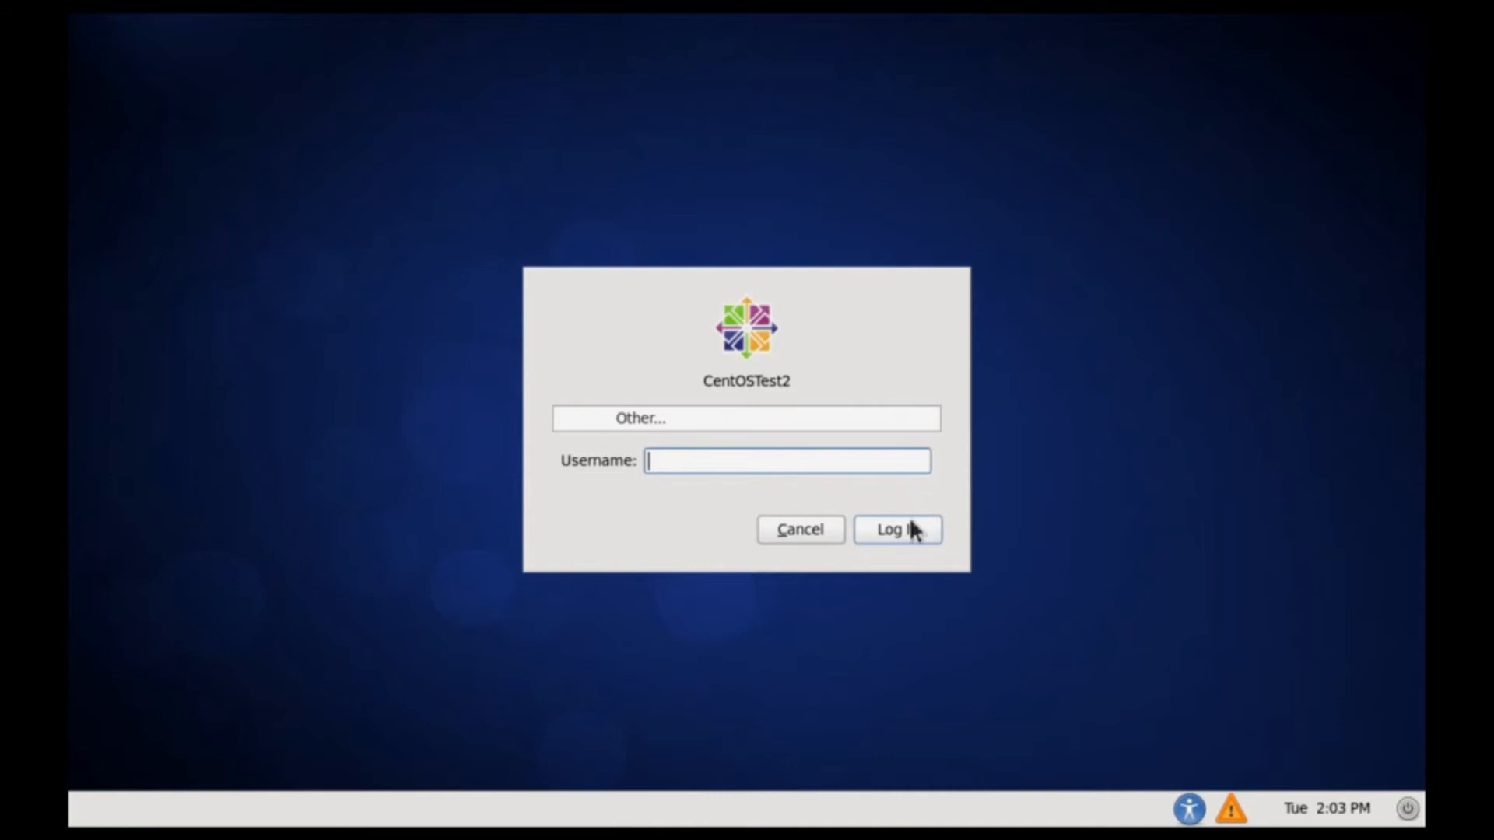
pyautogui.click(806, 532)
# Select the new user again and log in with the user's password.
pyautogui.click(656, 455)
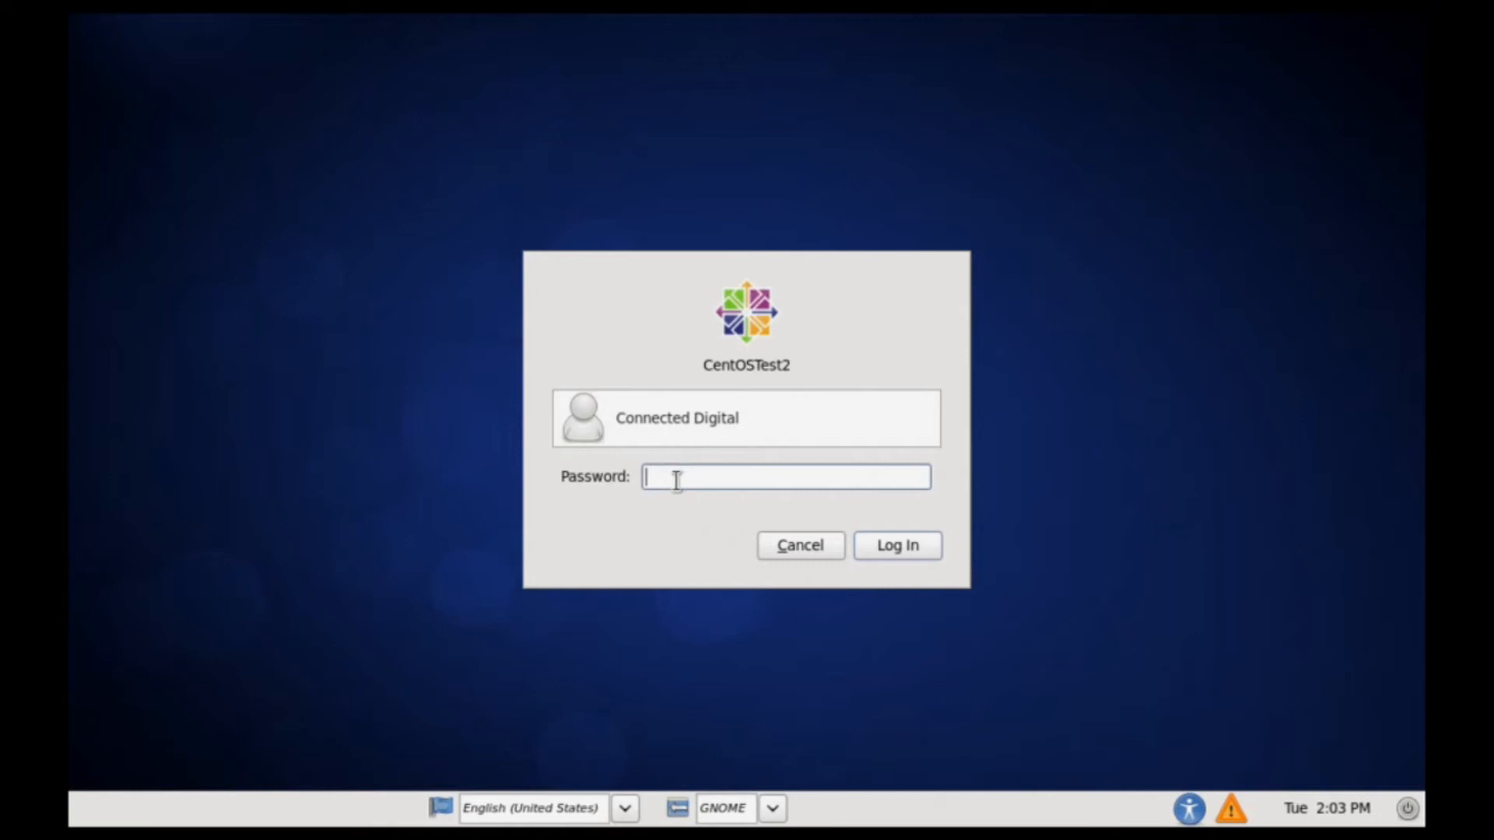
pyautogui.write('password123')
pyautogui.press('Return')
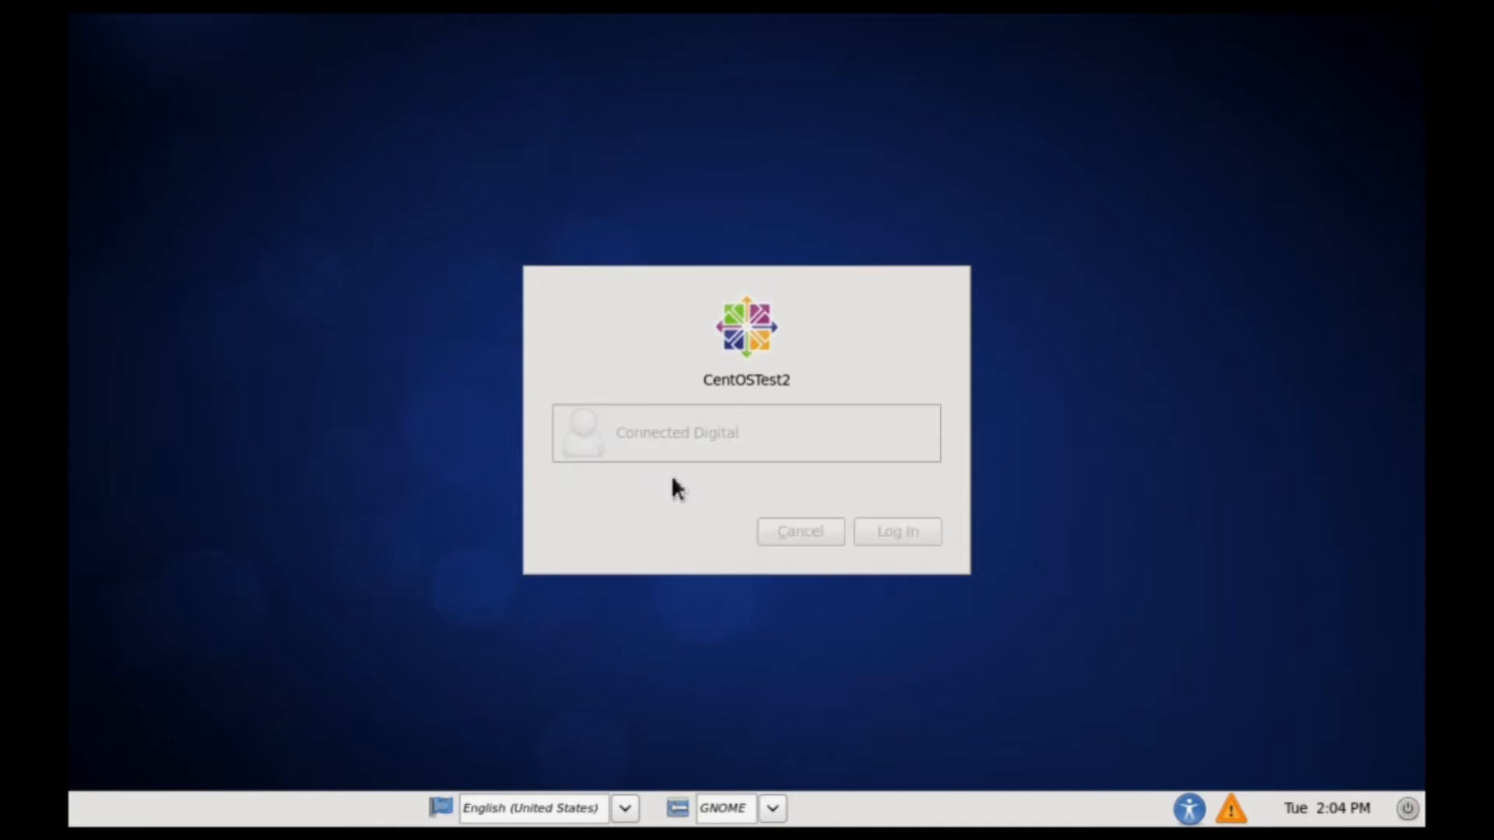
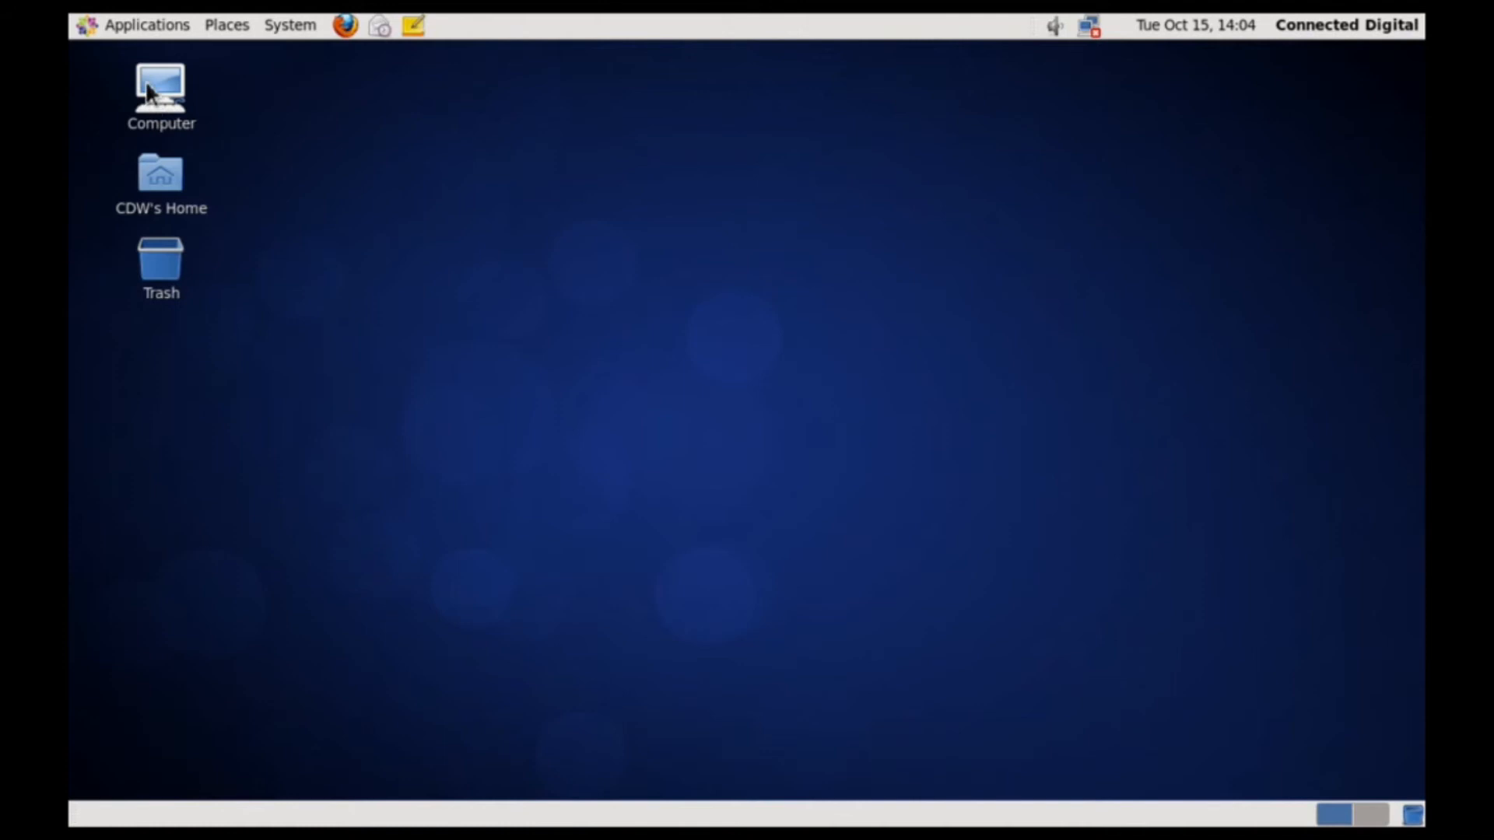
# Browse the Applications menu's Accessories, Graphics, Internet, Office, Programming, Sound & Video and System Tools, then the System menu.
pyautogui.click(141, 27)
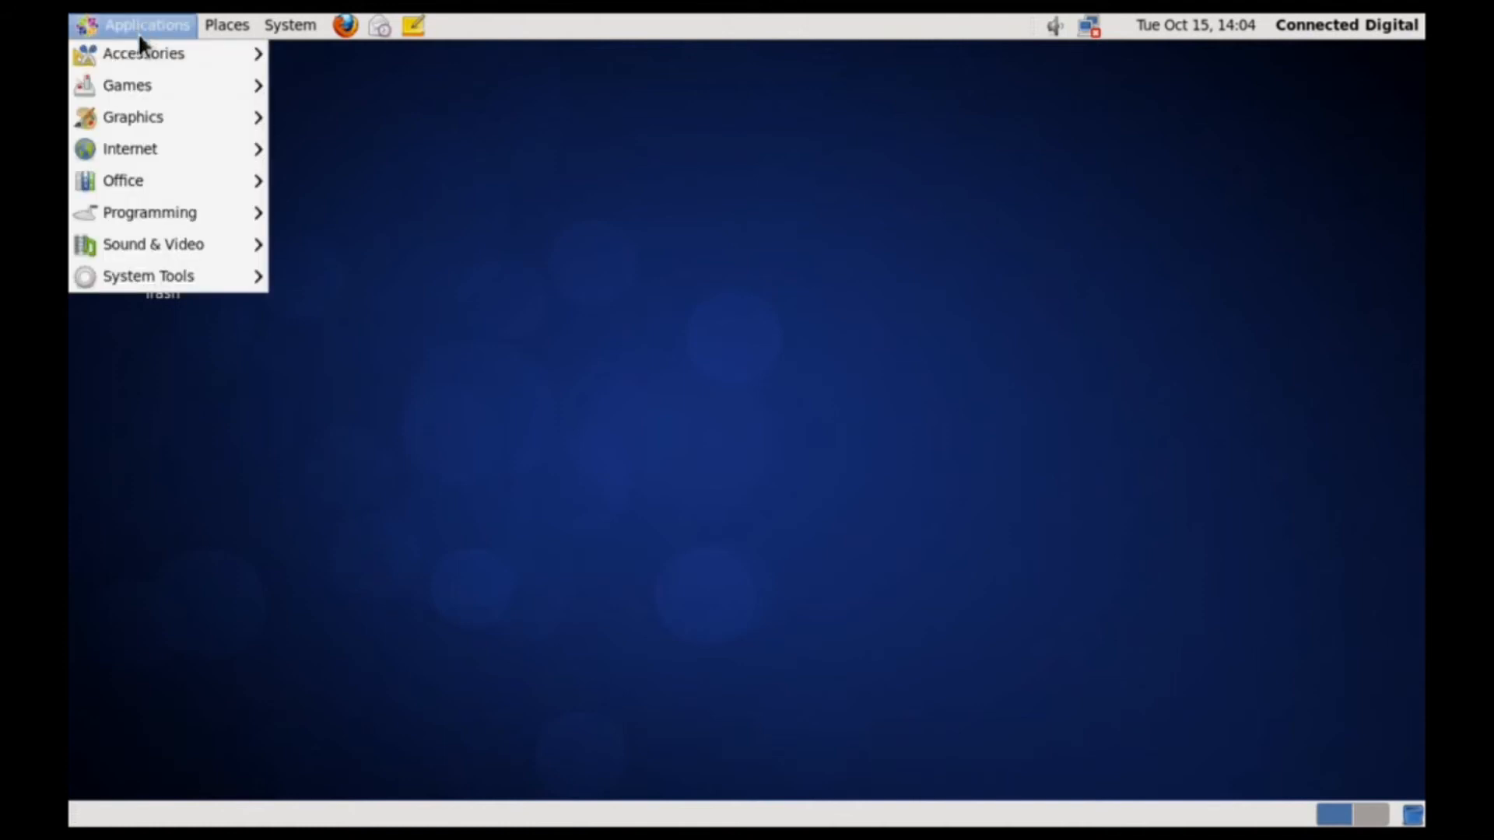
pyautogui.moveTo(143, 53)
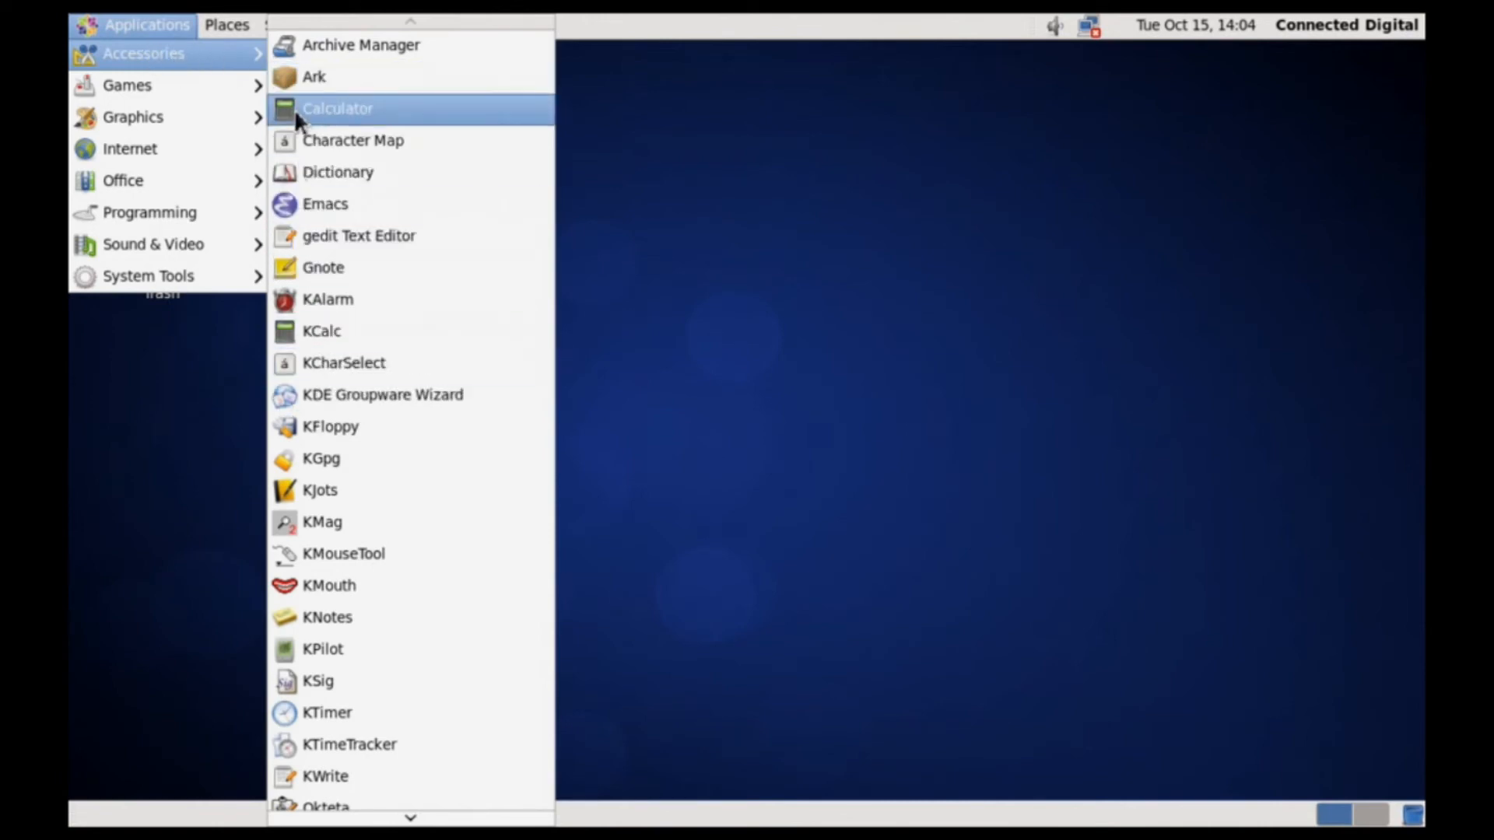
pyautogui.moveTo(211, 105)
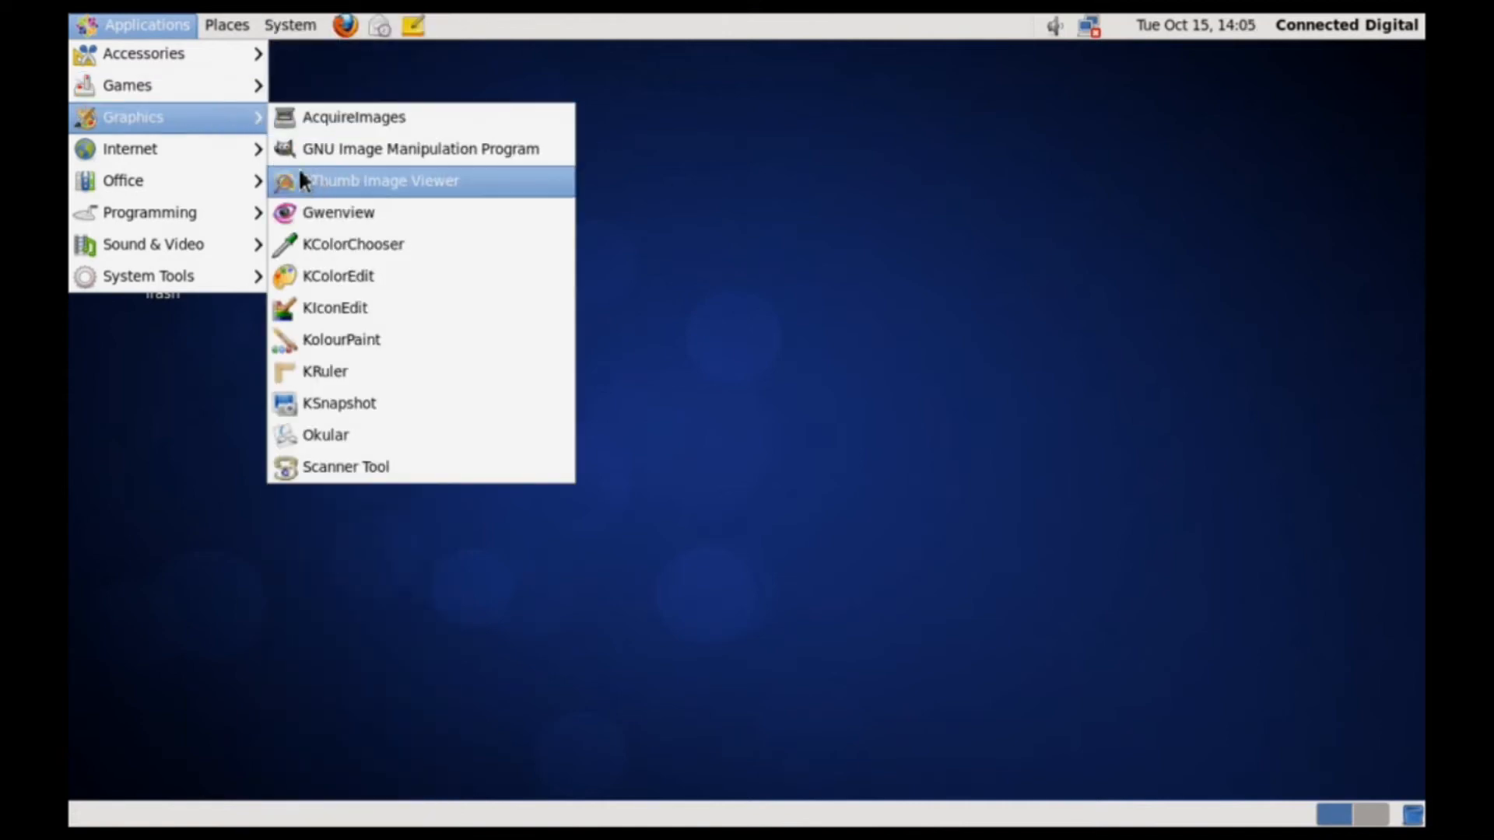
pyautogui.moveTo(229, 164)
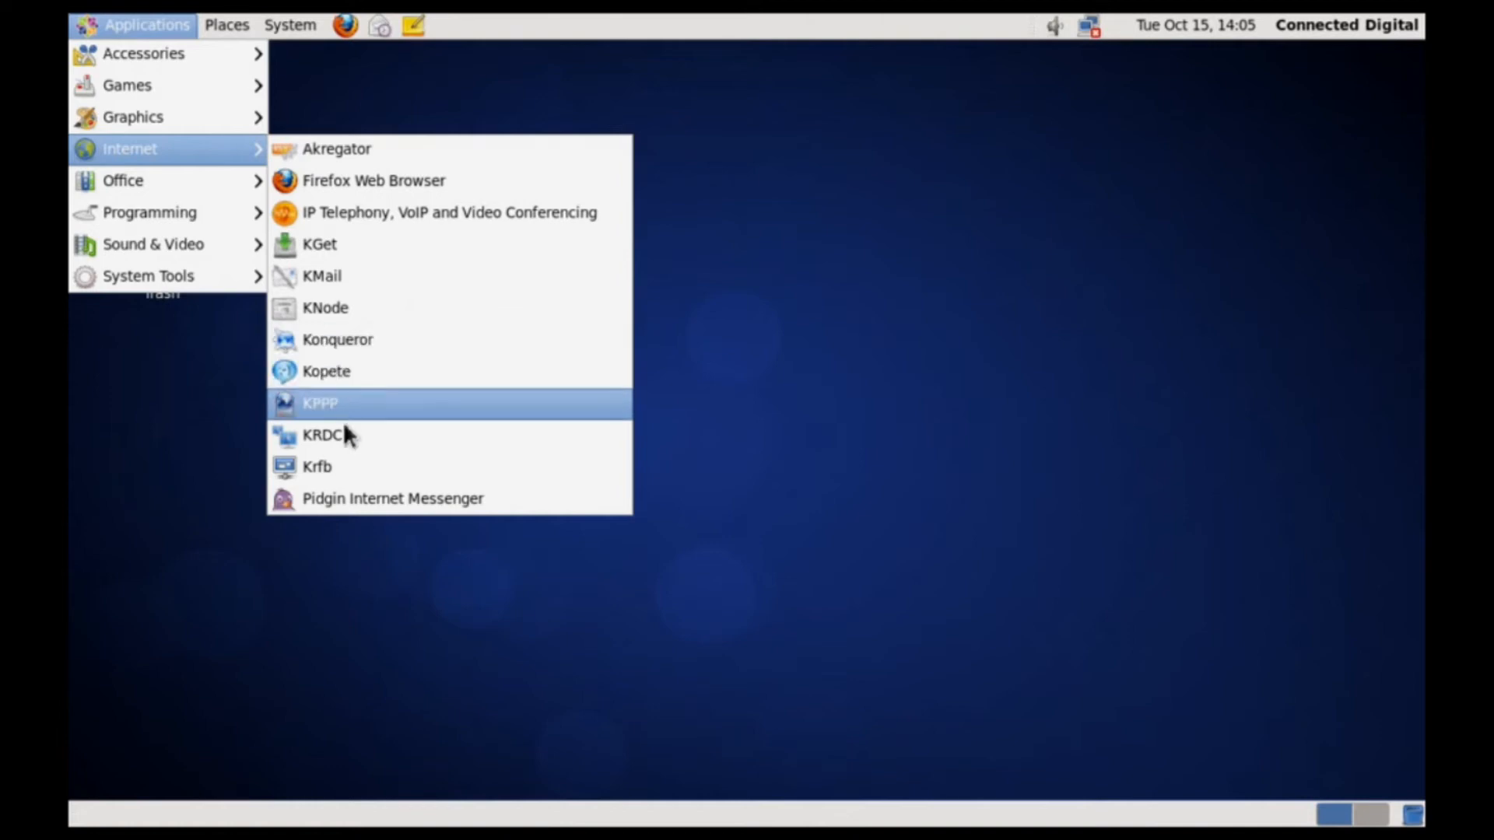
pyautogui.moveTo(223, 196)
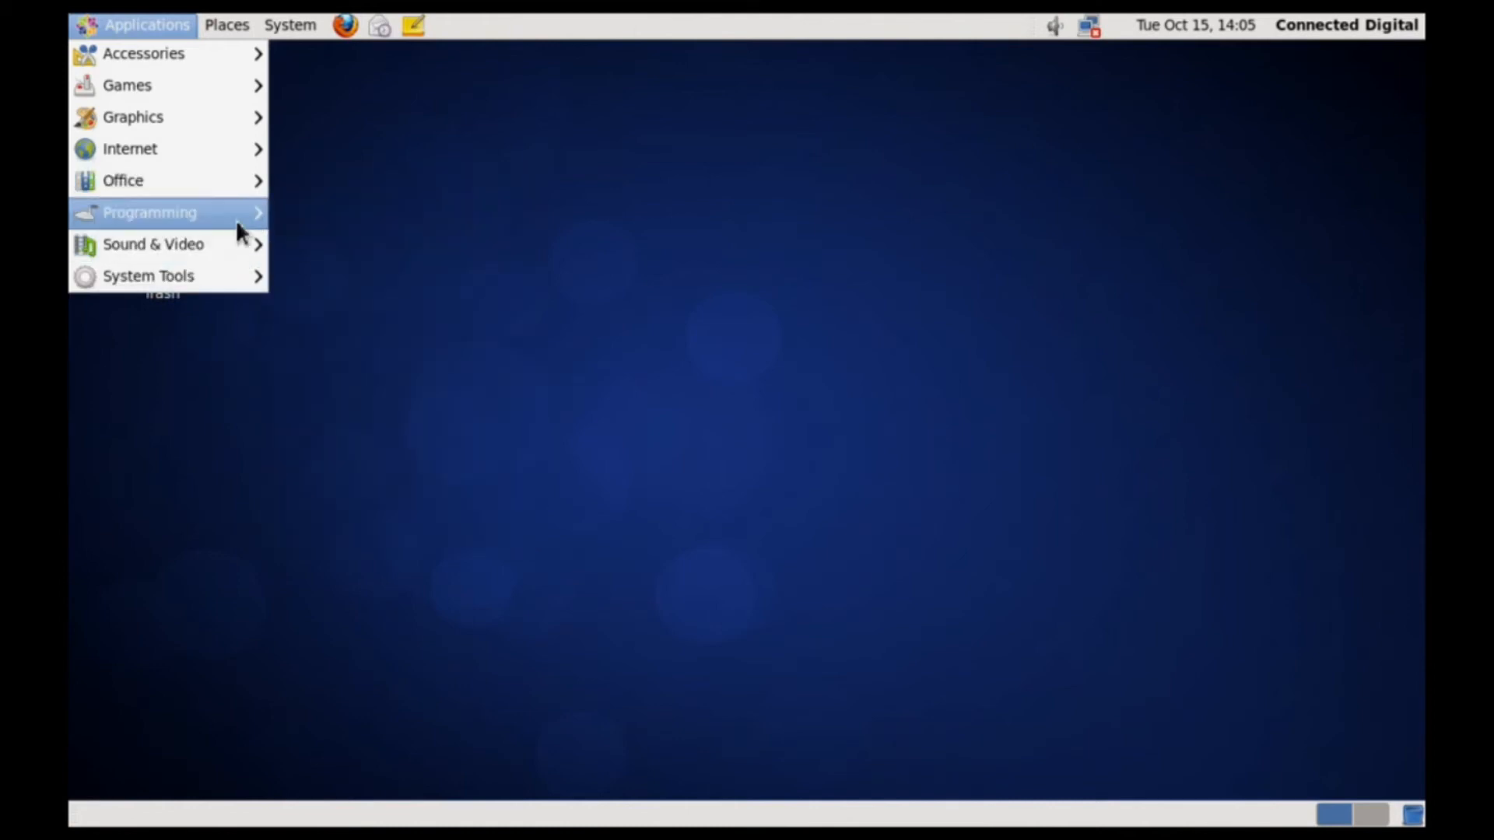
pyautogui.moveTo(238, 227)
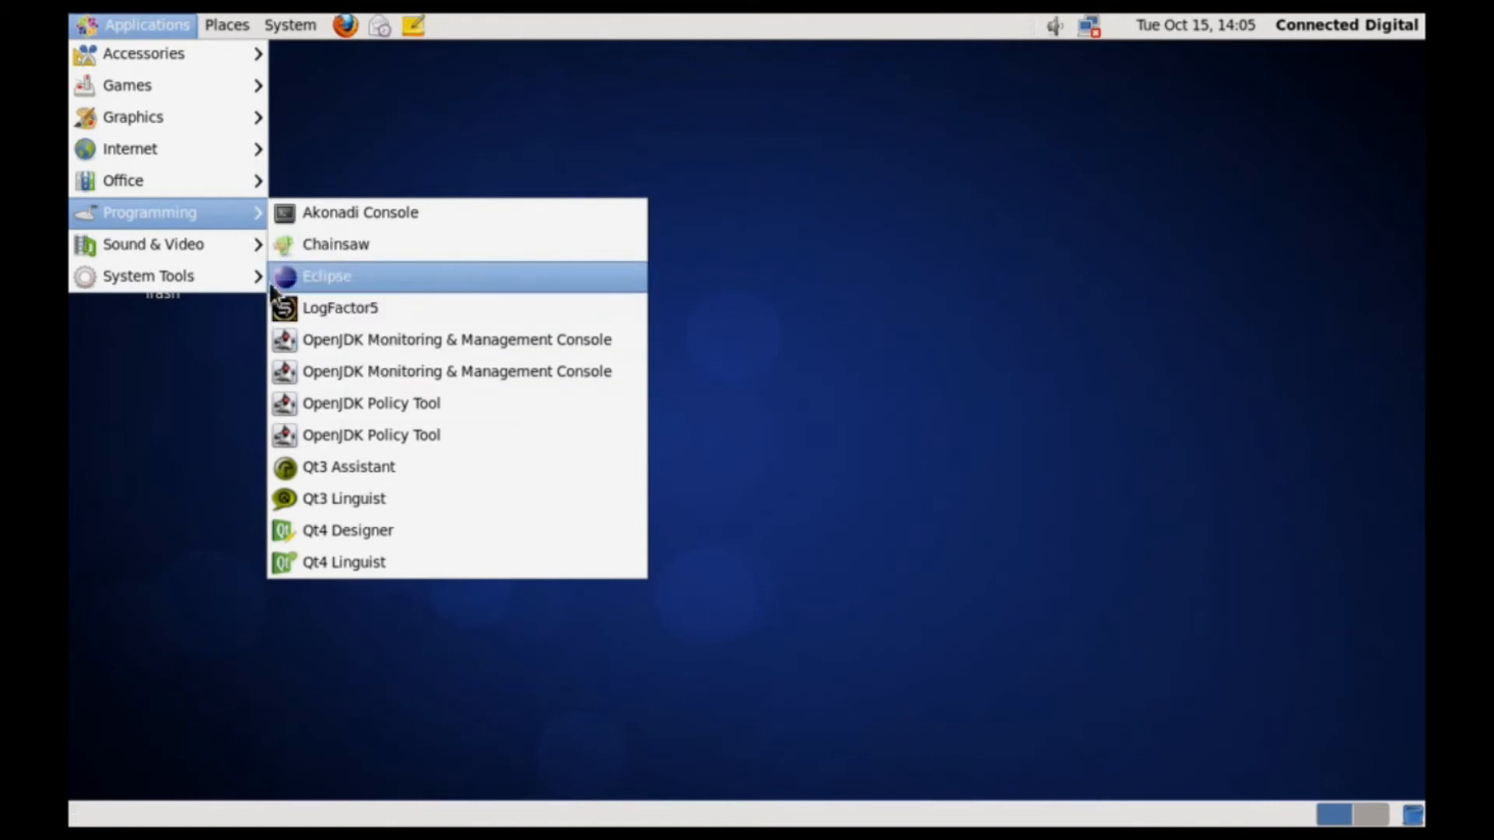
pyautogui.moveTo(235, 258)
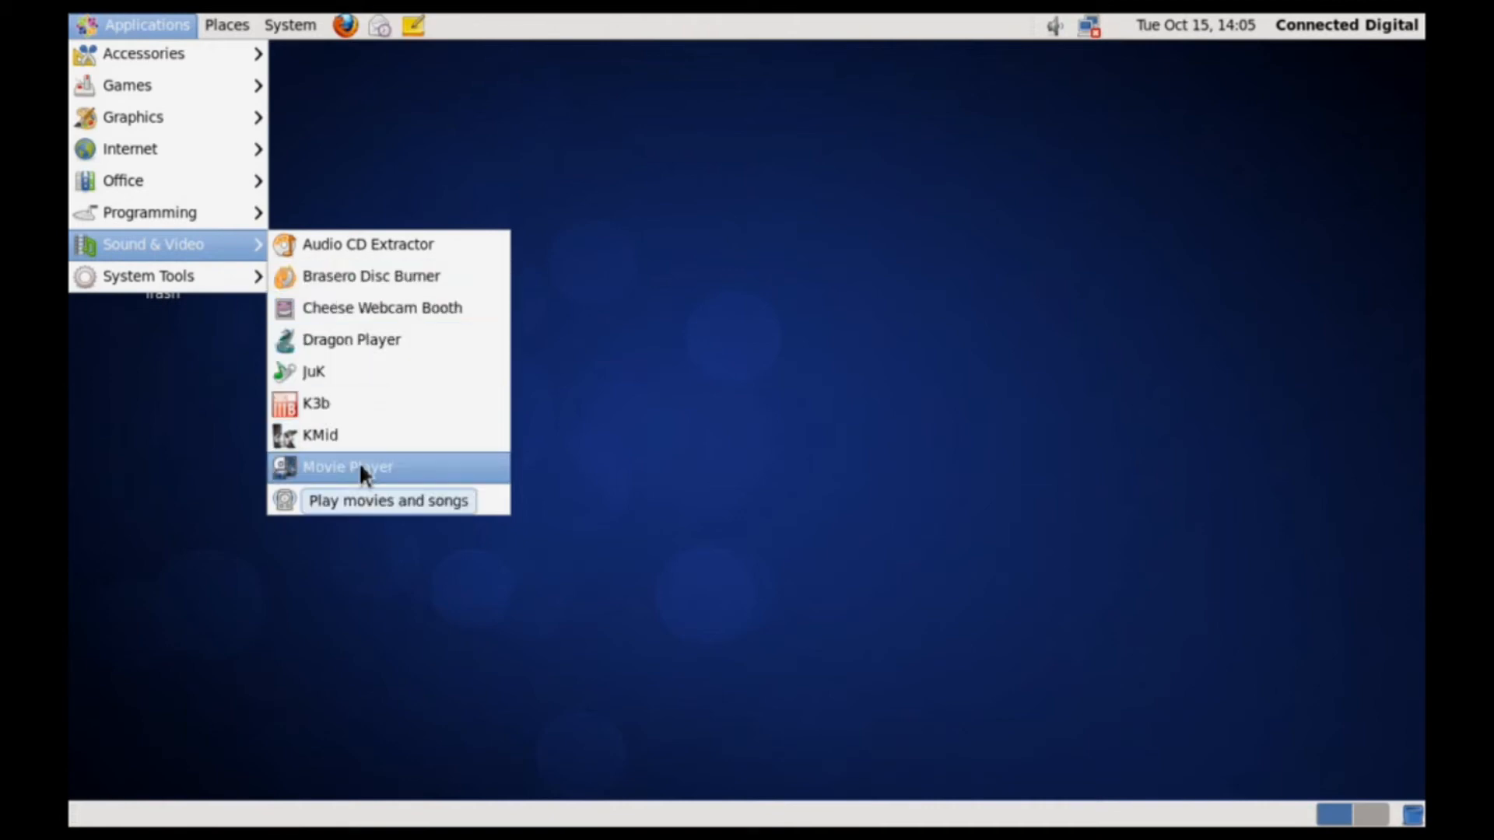
pyautogui.moveTo(253, 285)
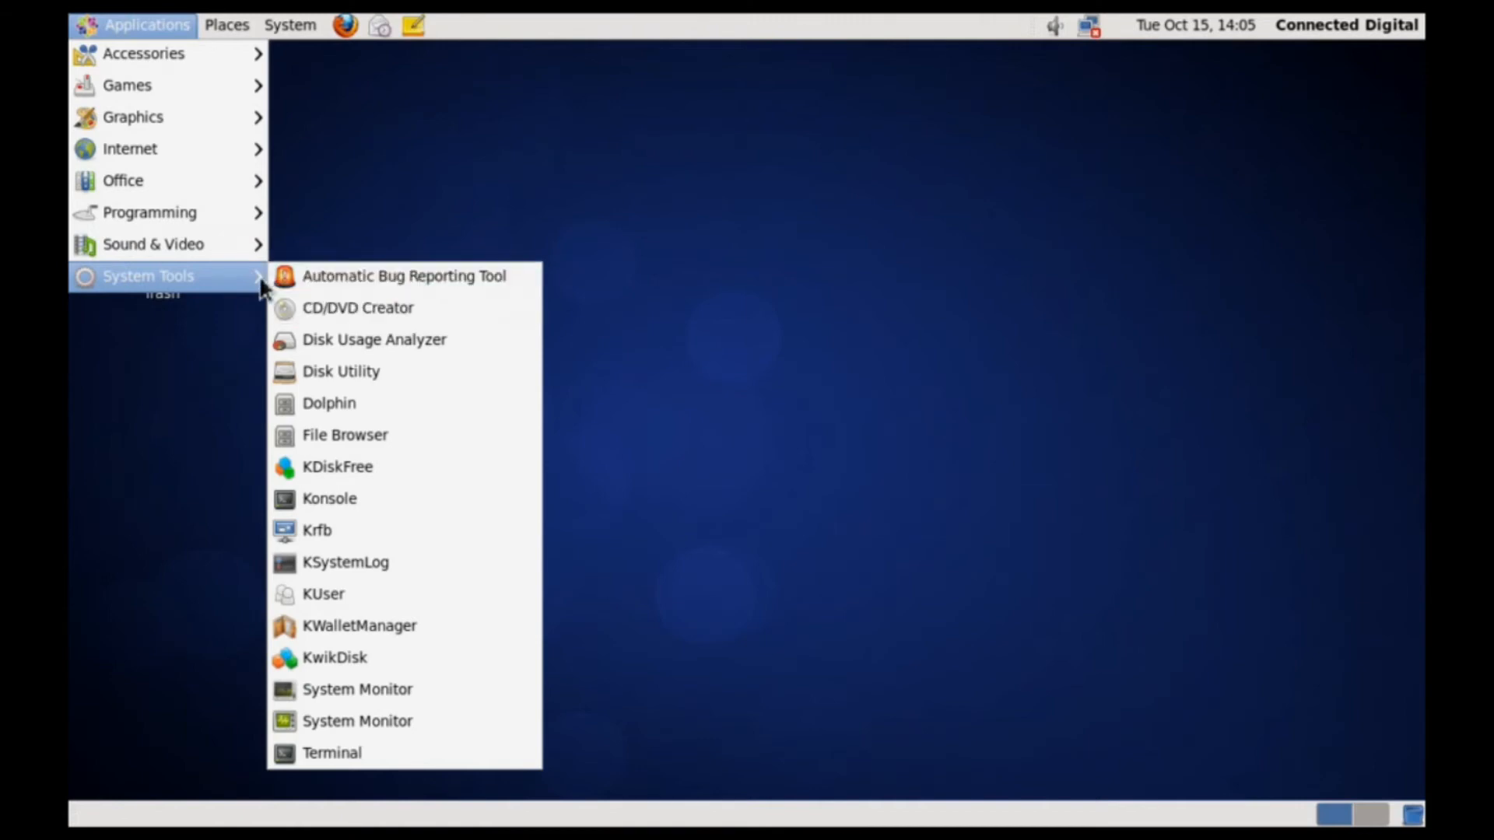
pyautogui.moveTo(266, 28)
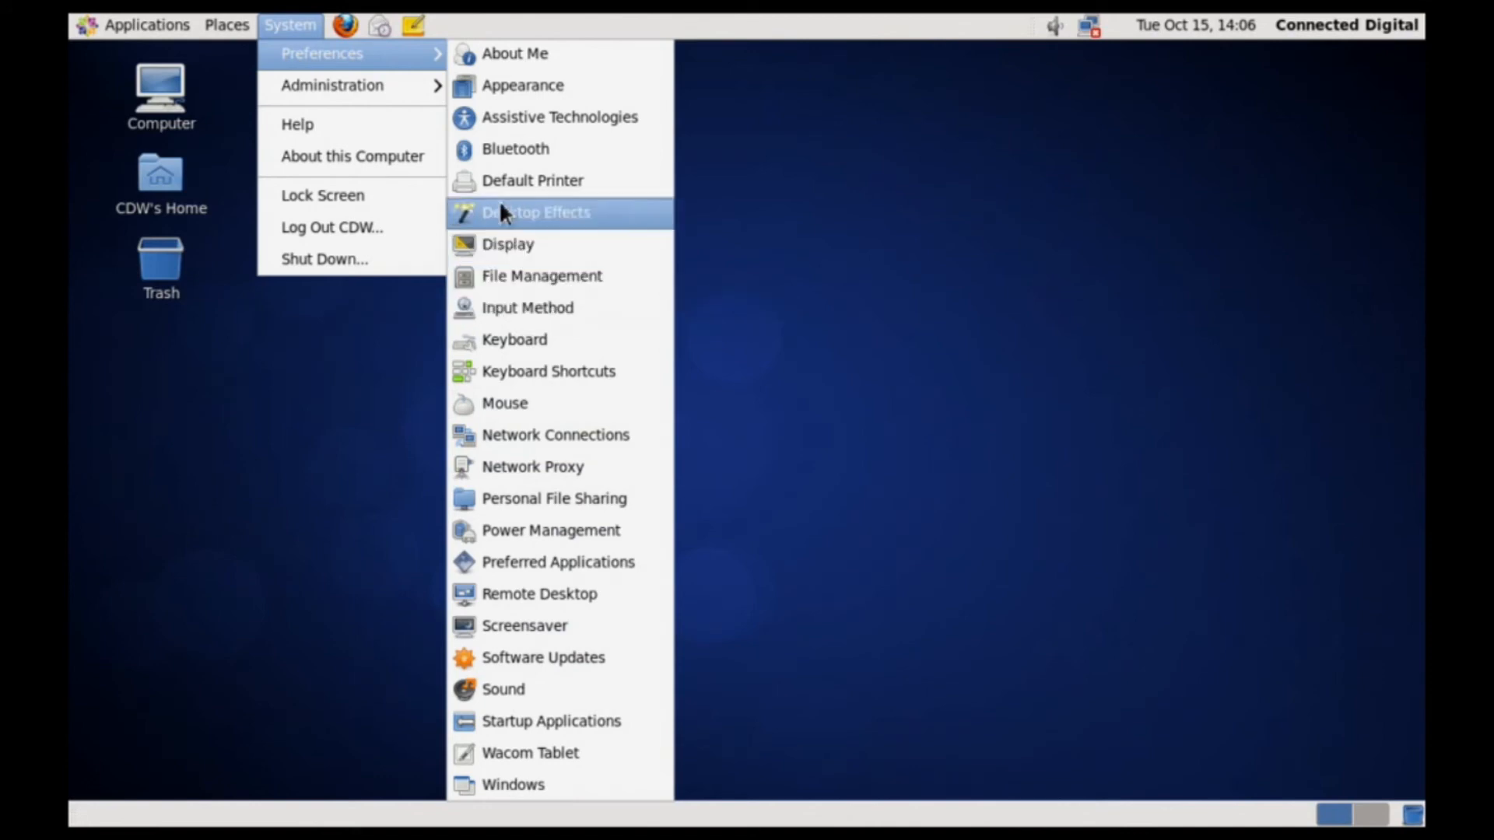
# Look over the System Preferences and Administration submenus, then launch Software Update.
pyautogui.moveTo(369, 99)
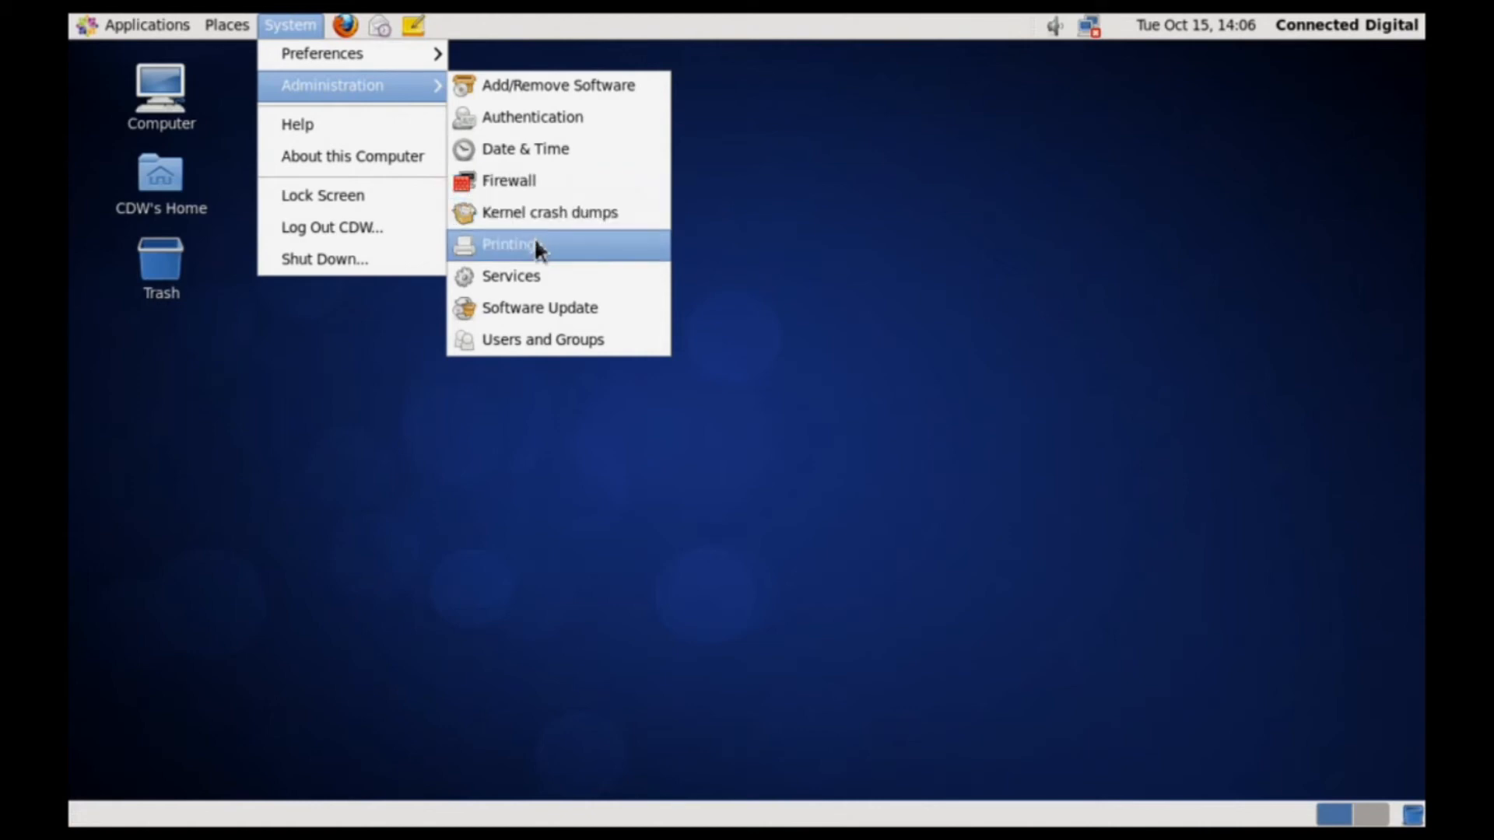
pyautogui.click(540, 312)
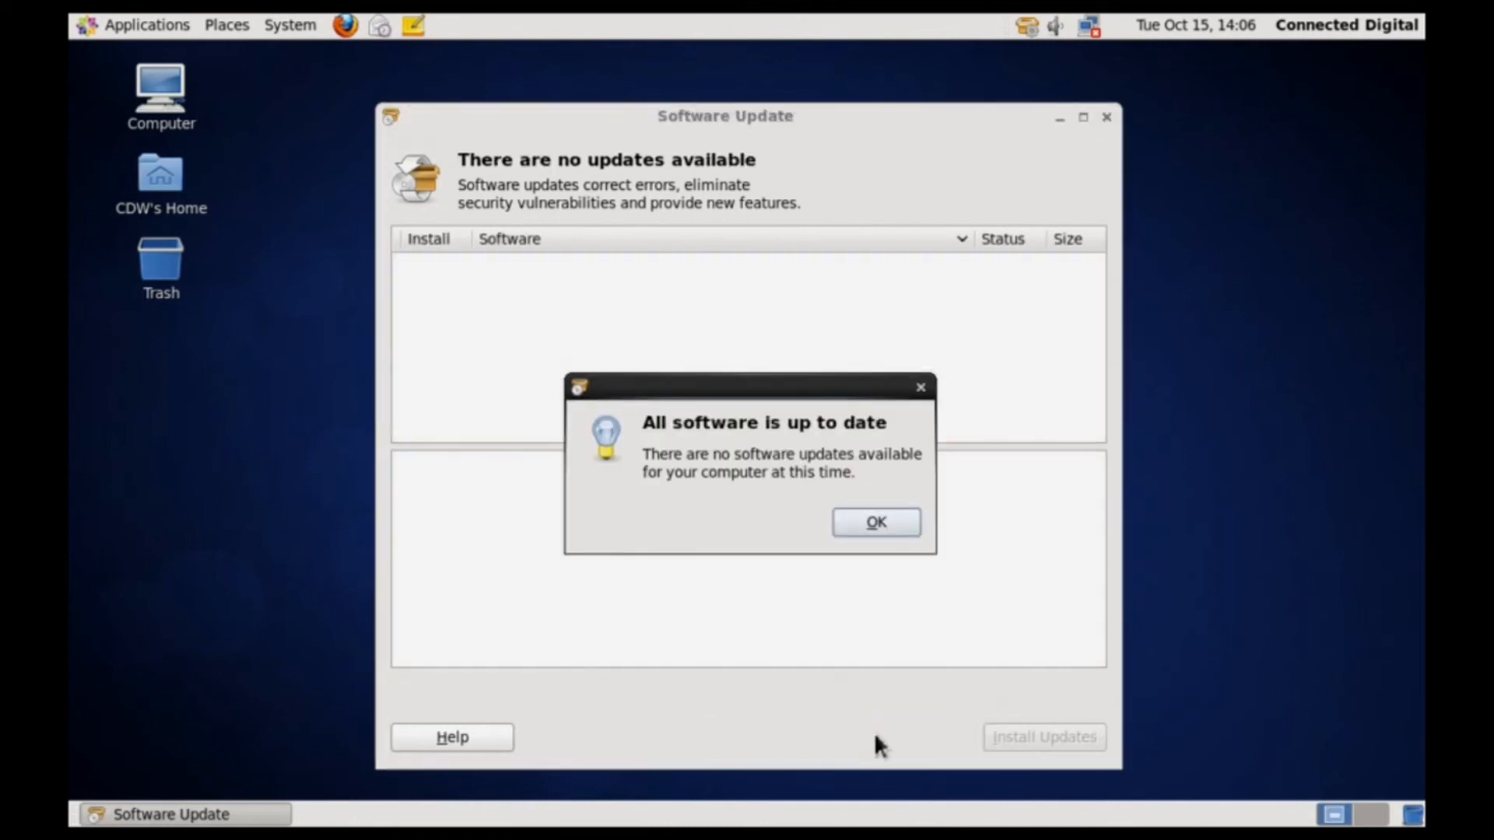
# Acknowledge the 'All software is up to date' notice so the Software Update window closes.
pyautogui.click(877, 524)
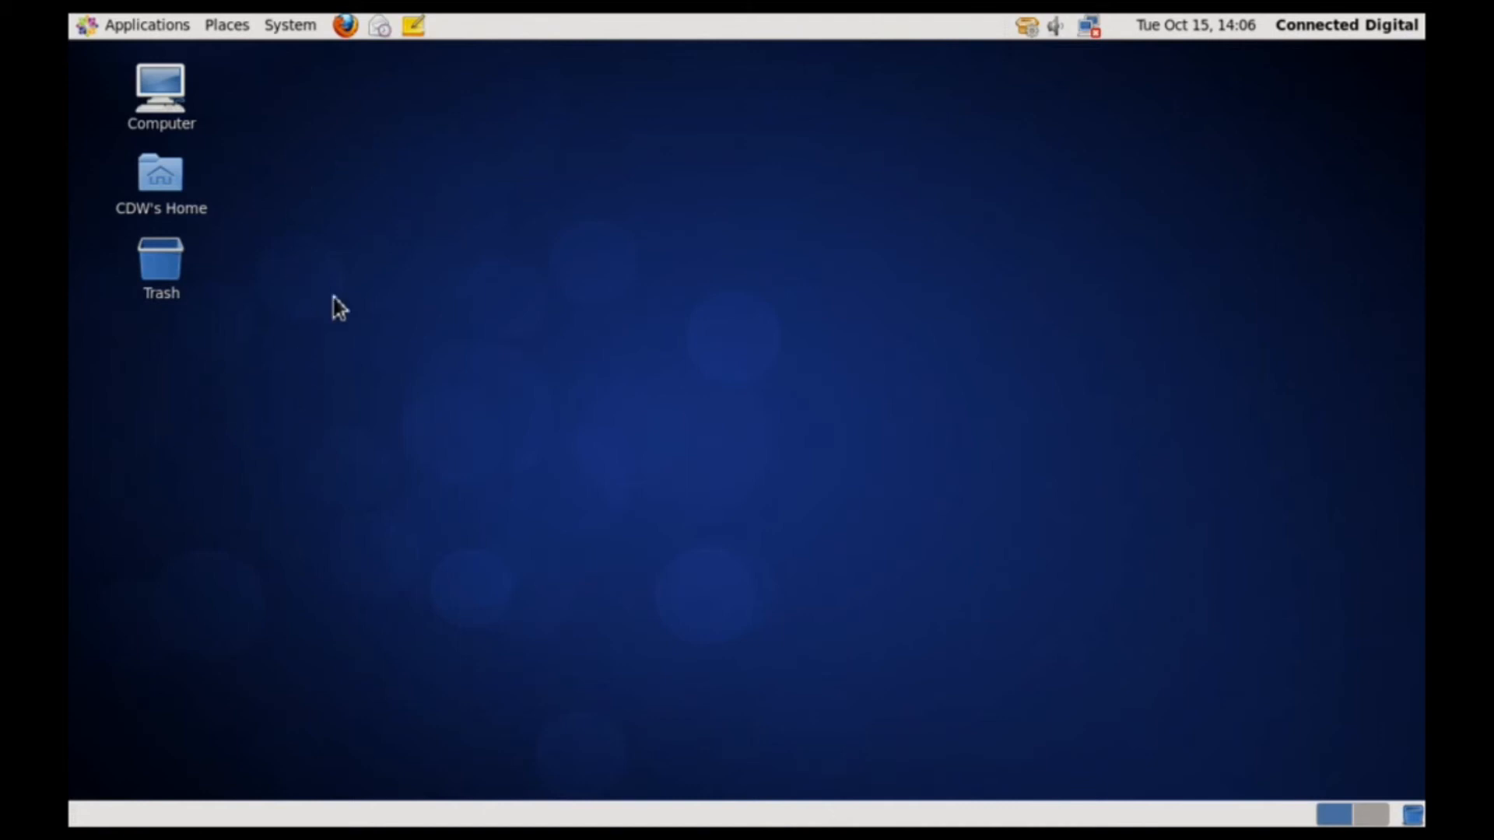
# Open a terminal in the Desktop folder from the desktop's right-click menu.
pyautogui.rightClick(589, 187)
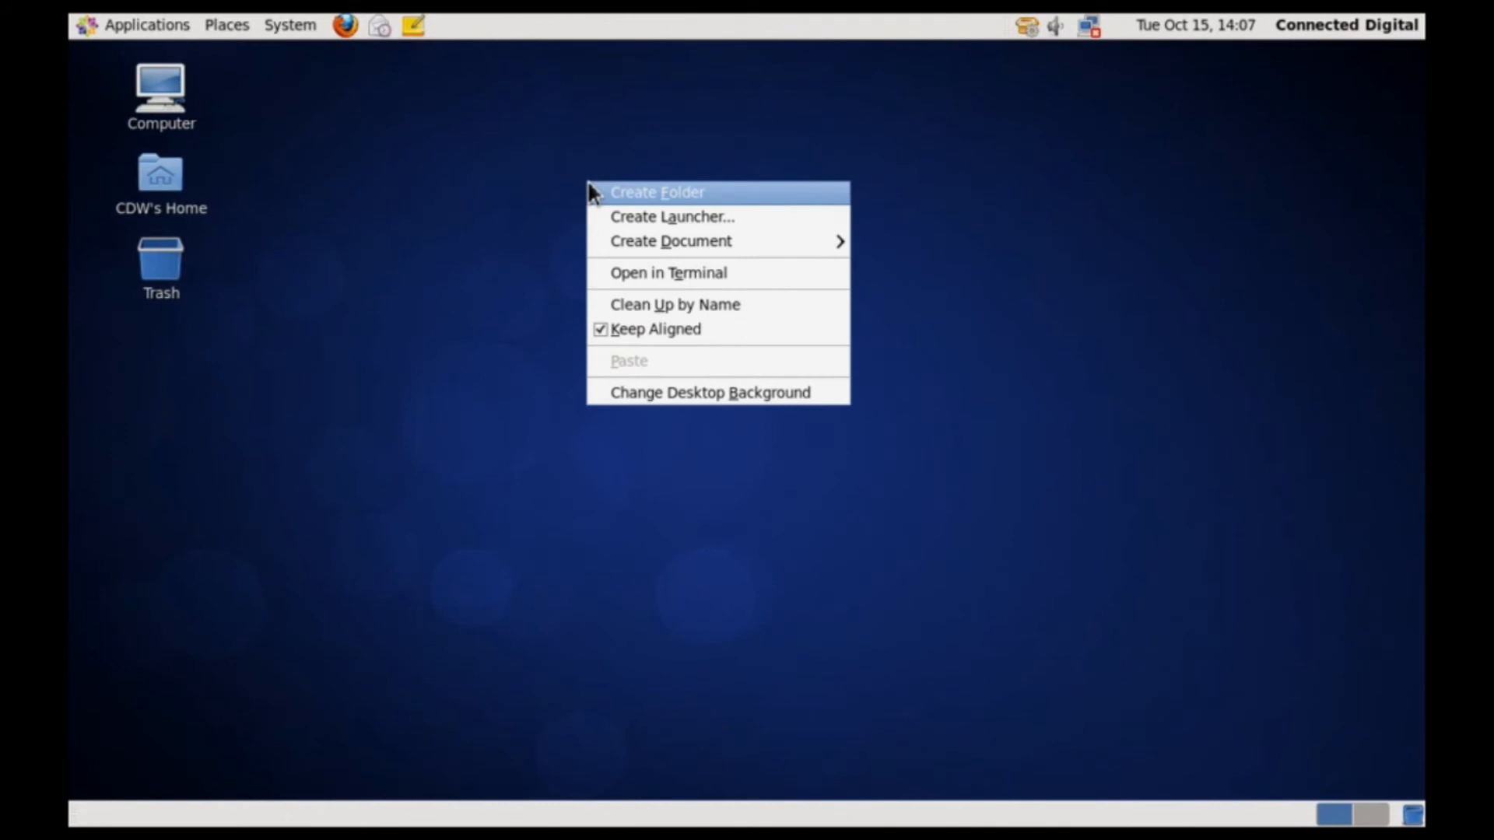
pyautogui.click(667, 268)
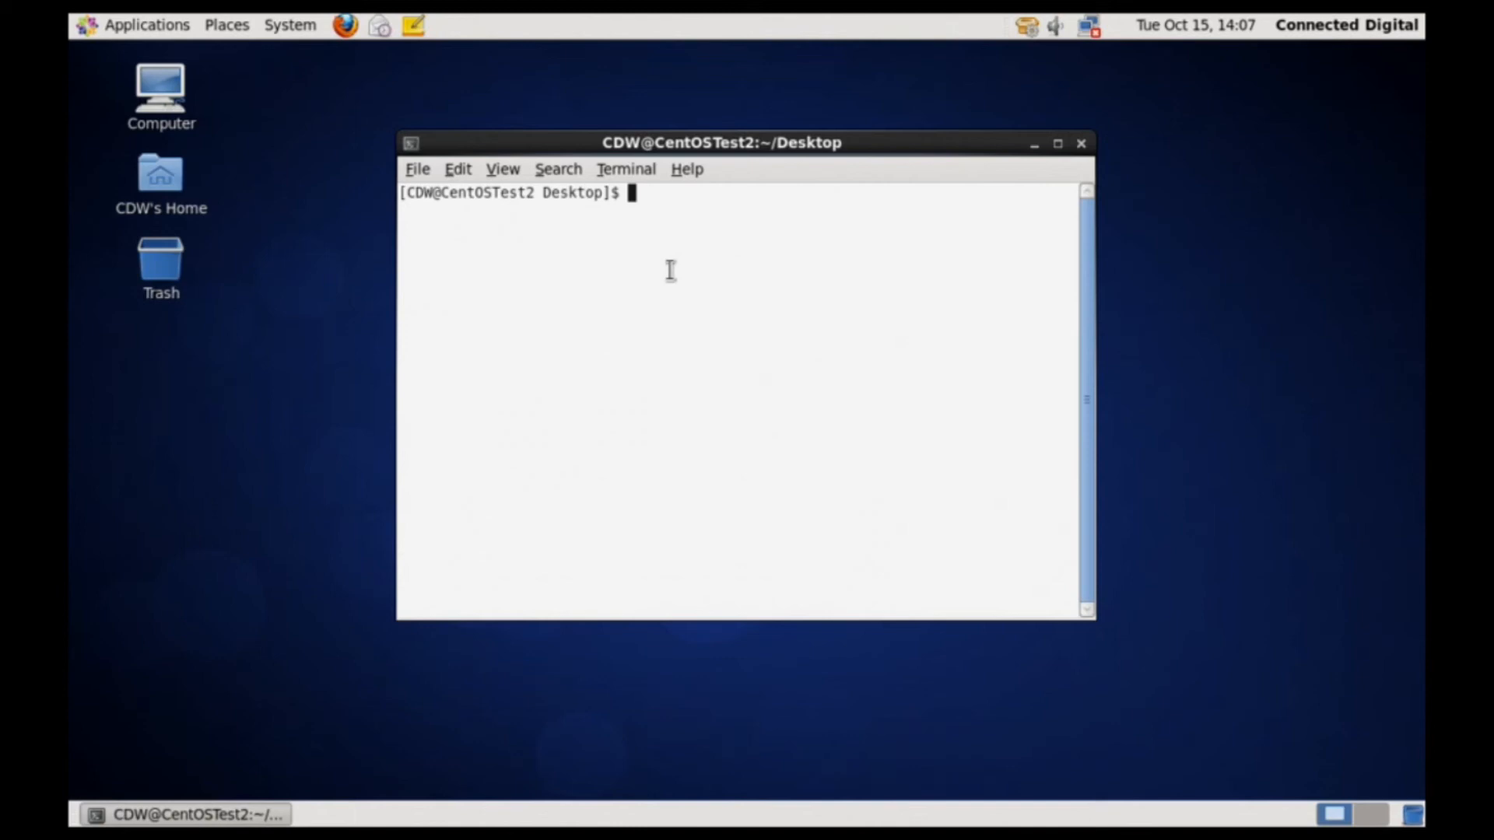
pyautogui.write('root')
pyautogui.press('Return')
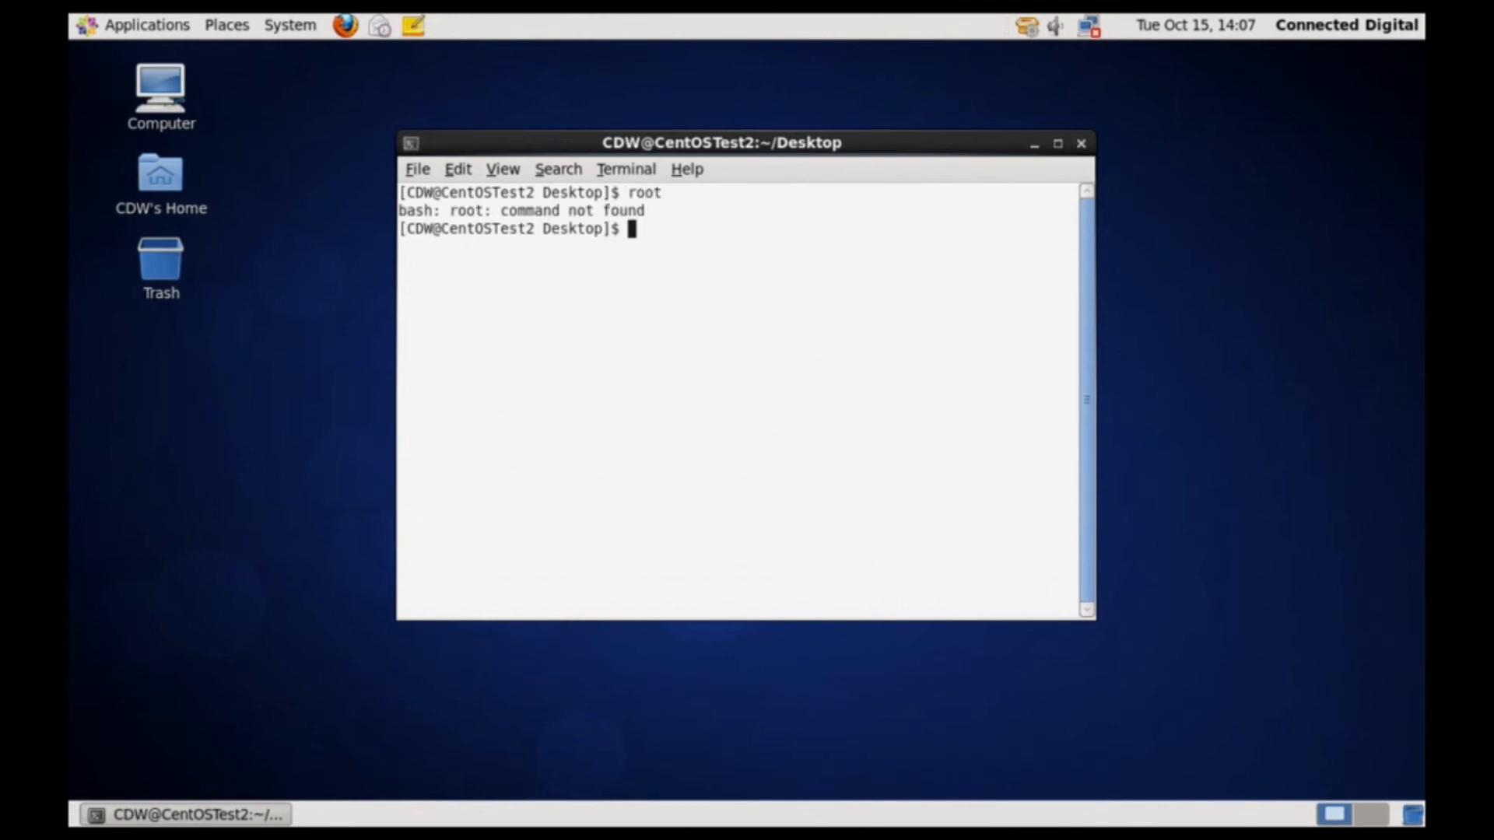
# Become root with su and the root password, then close the terminal despite the running process.
pyautogui.write('su')
pyautogui.press('Return')
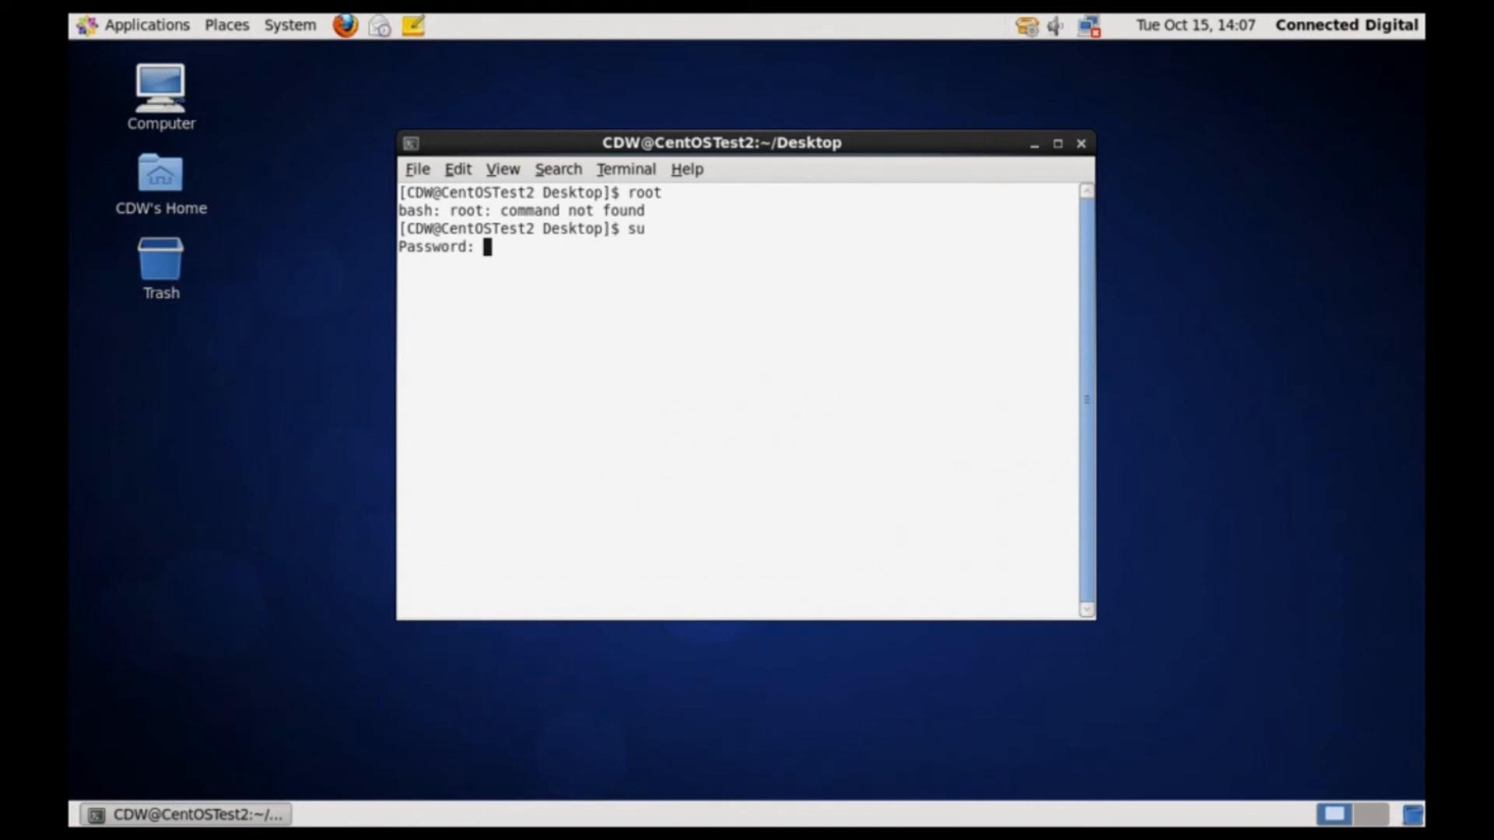
pyautogui.press('Return')
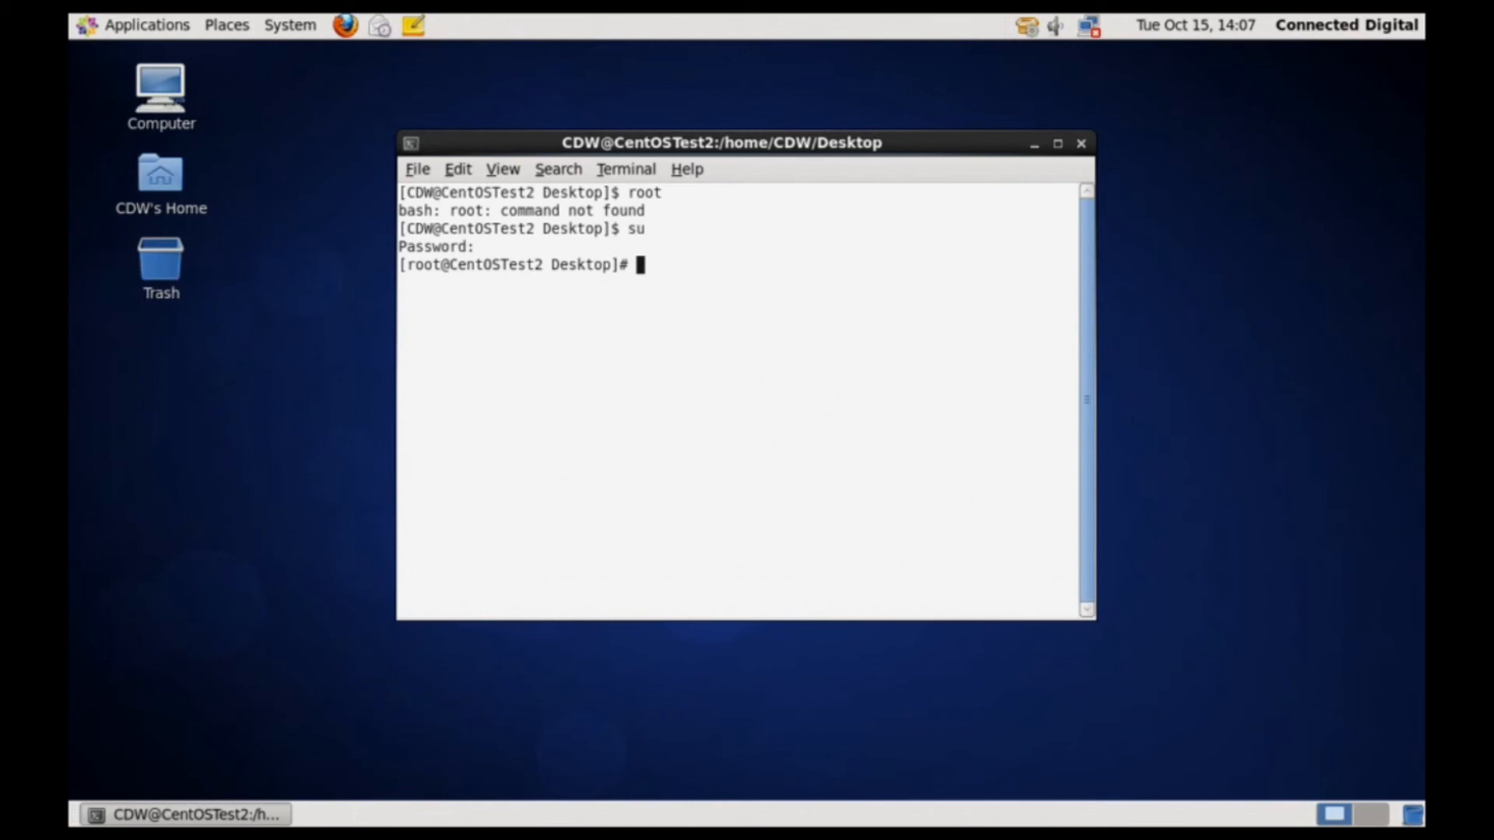
pyautogui.click(1087, 151)
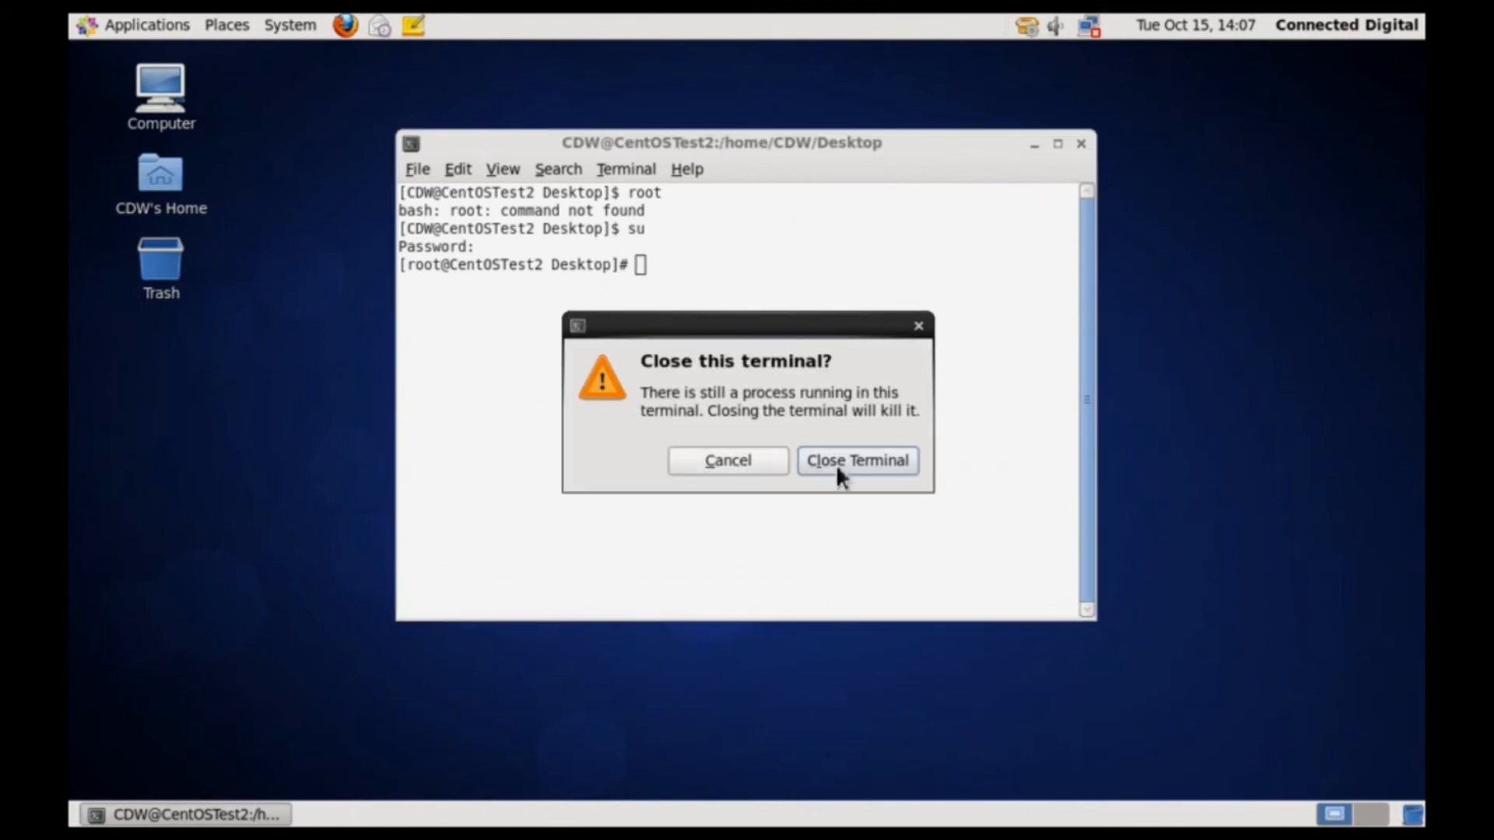
pyautogui.click(837, 463)
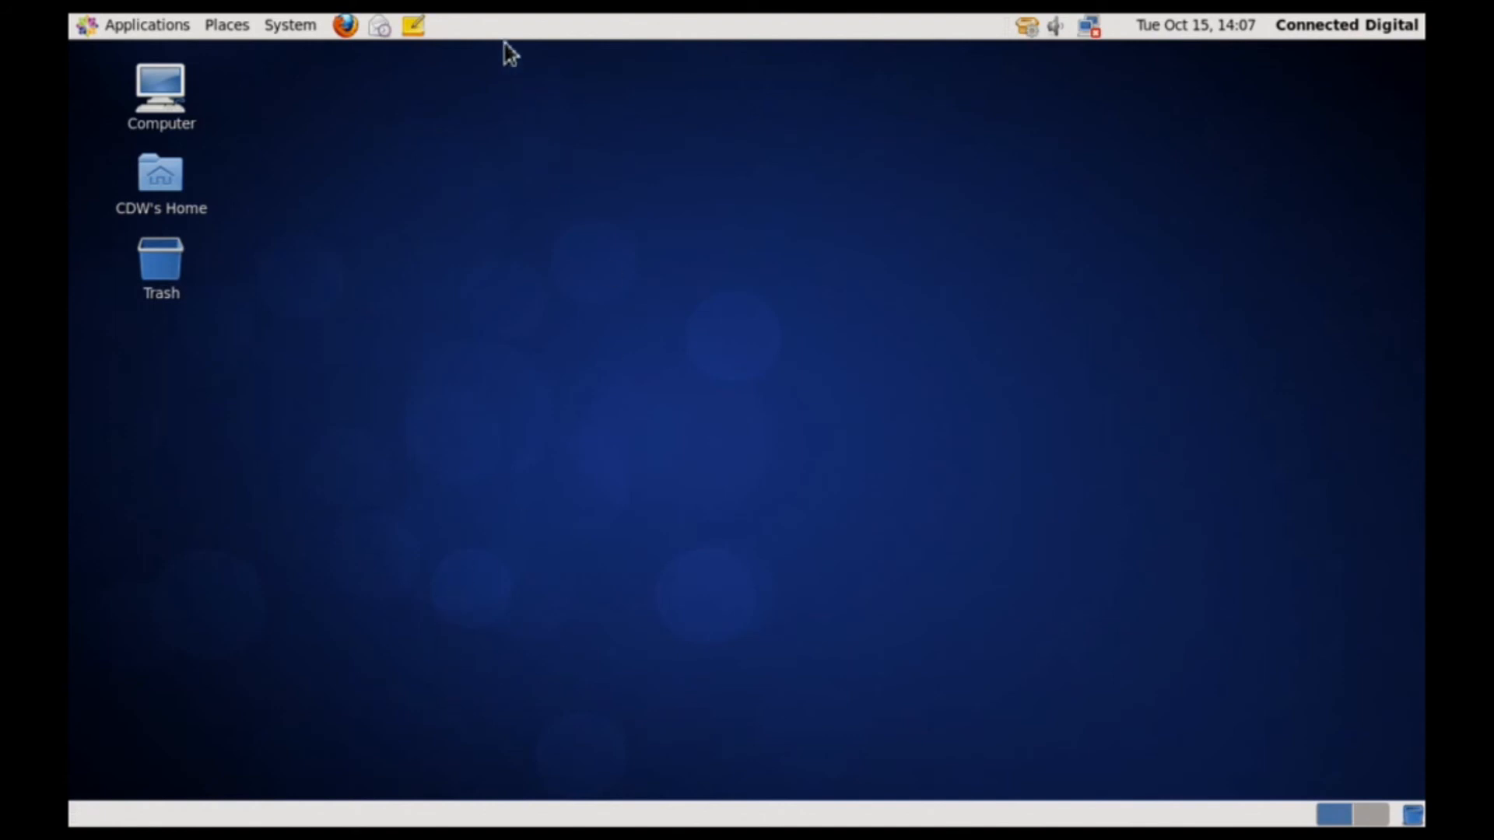
# Shut down the CentOS guest immediately from the System menu's Shut Down option.
pyautogui.click(278, 25)
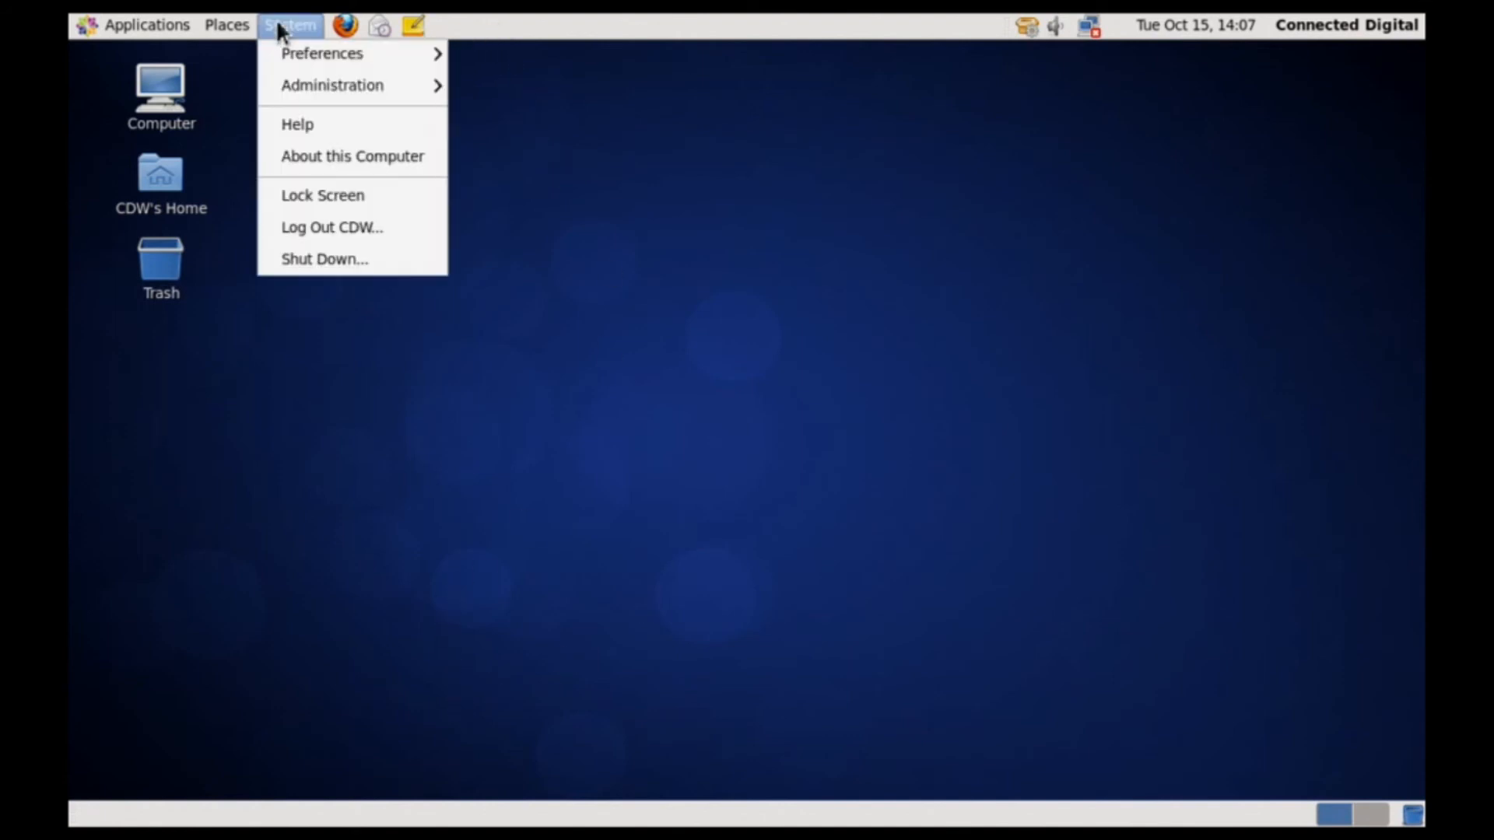
pyautogui.click(328, 260)
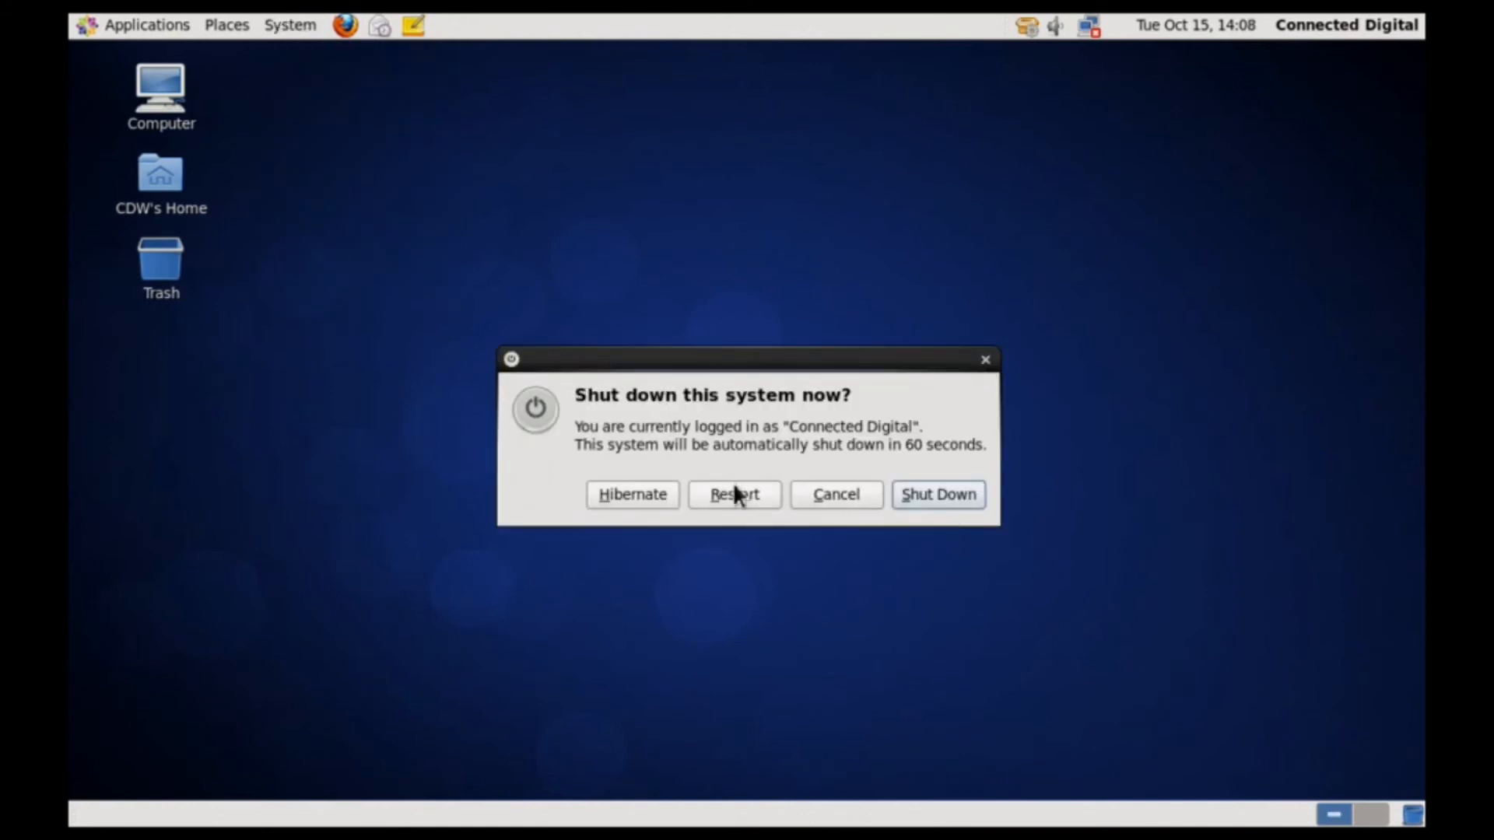
pyautogui.click(958, 494)
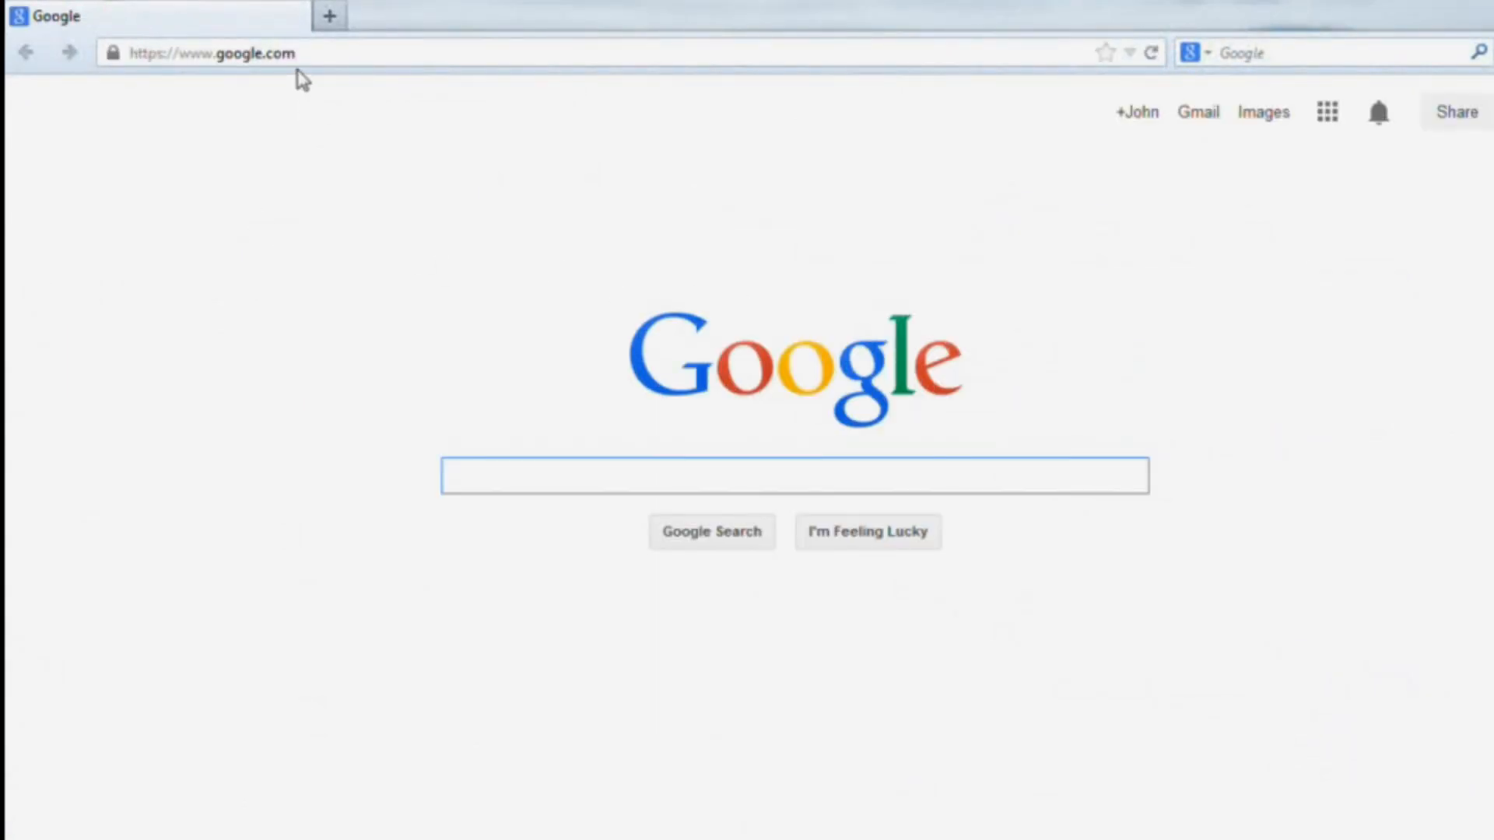
# Replace the browser address with youtube.com and open the YouTube home page.
pyautogui.click(303, 52)
pyautogui.press('BackSpace')
pyautogui.write('youtube.com/')
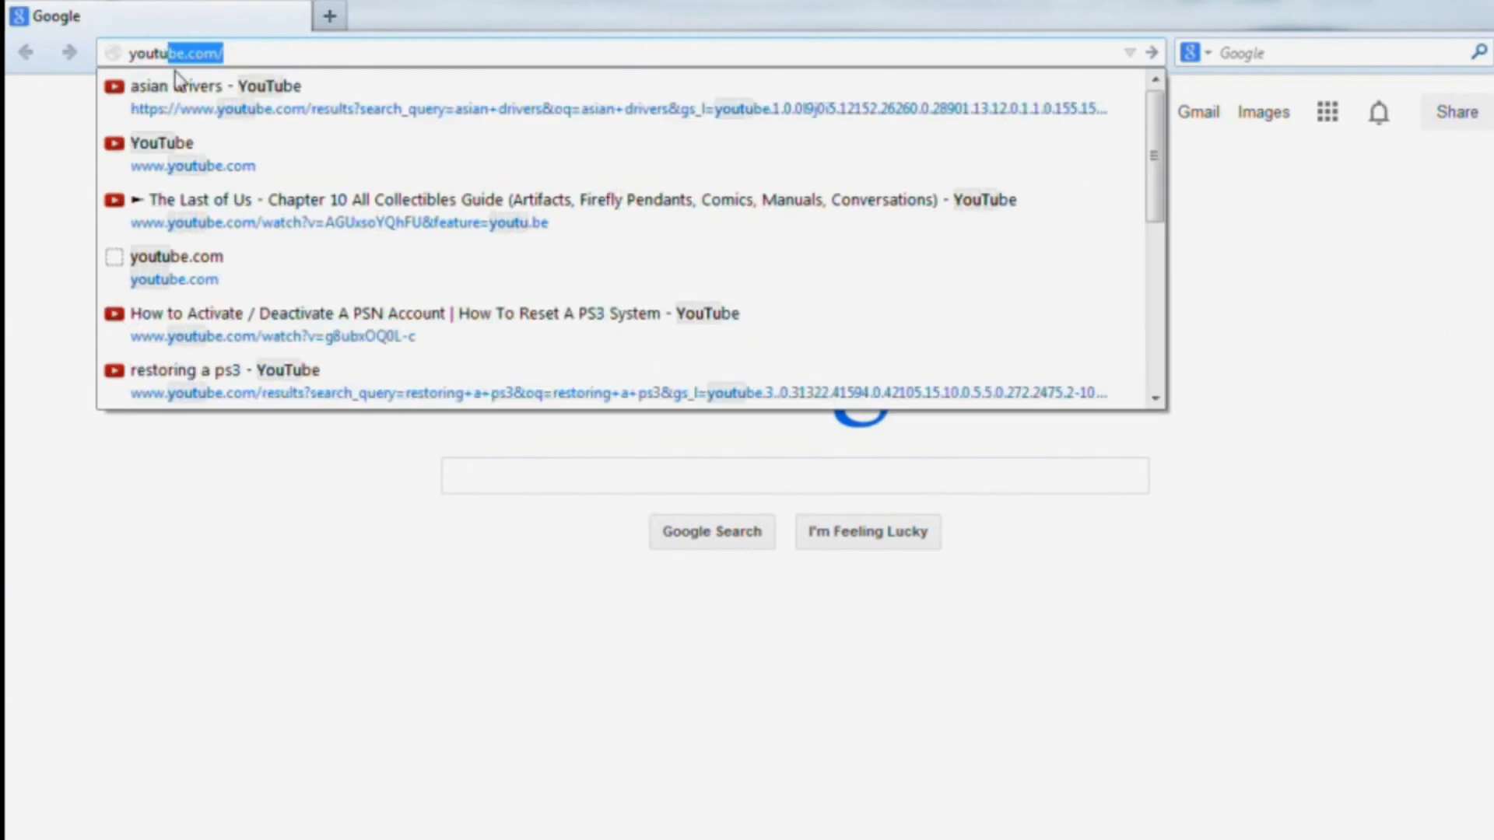
pyautogui.click(179, 155)
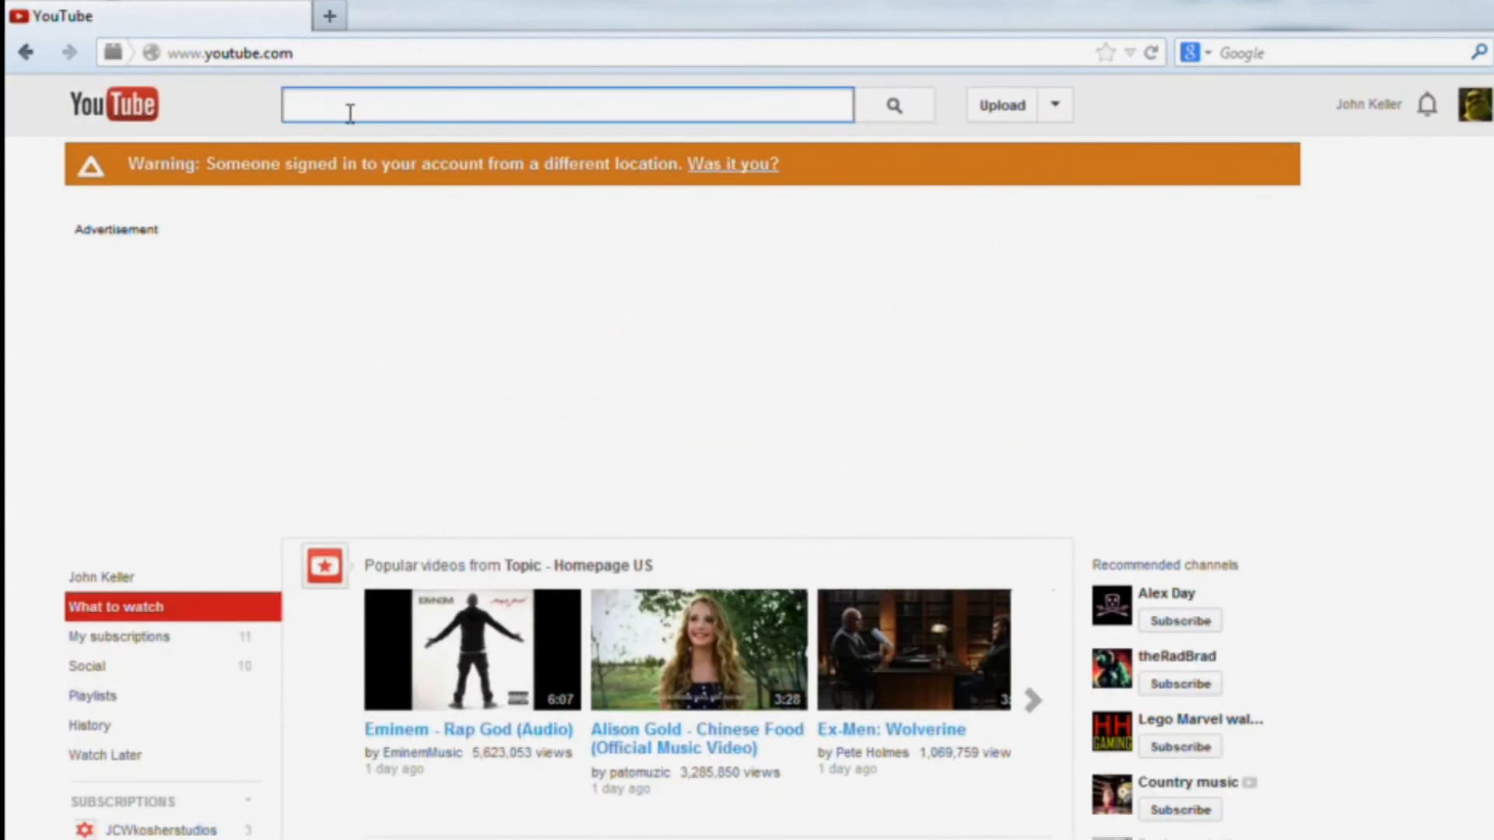
# Search YouTube for 'theurbanpenguin' and open that channel from the results.
pyautogui.write('theurb')
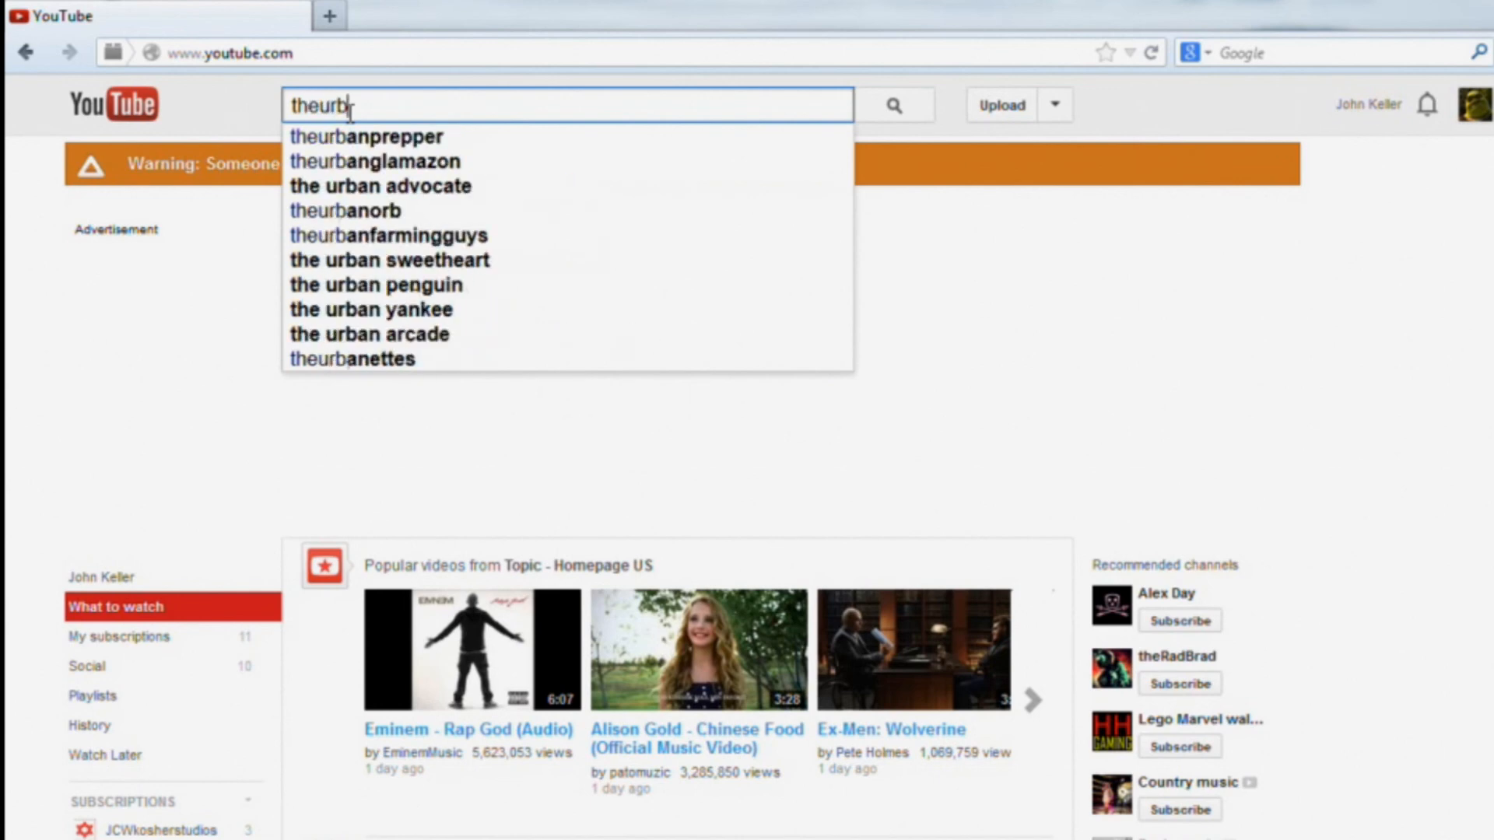
pyautogui.write('anpenguin')
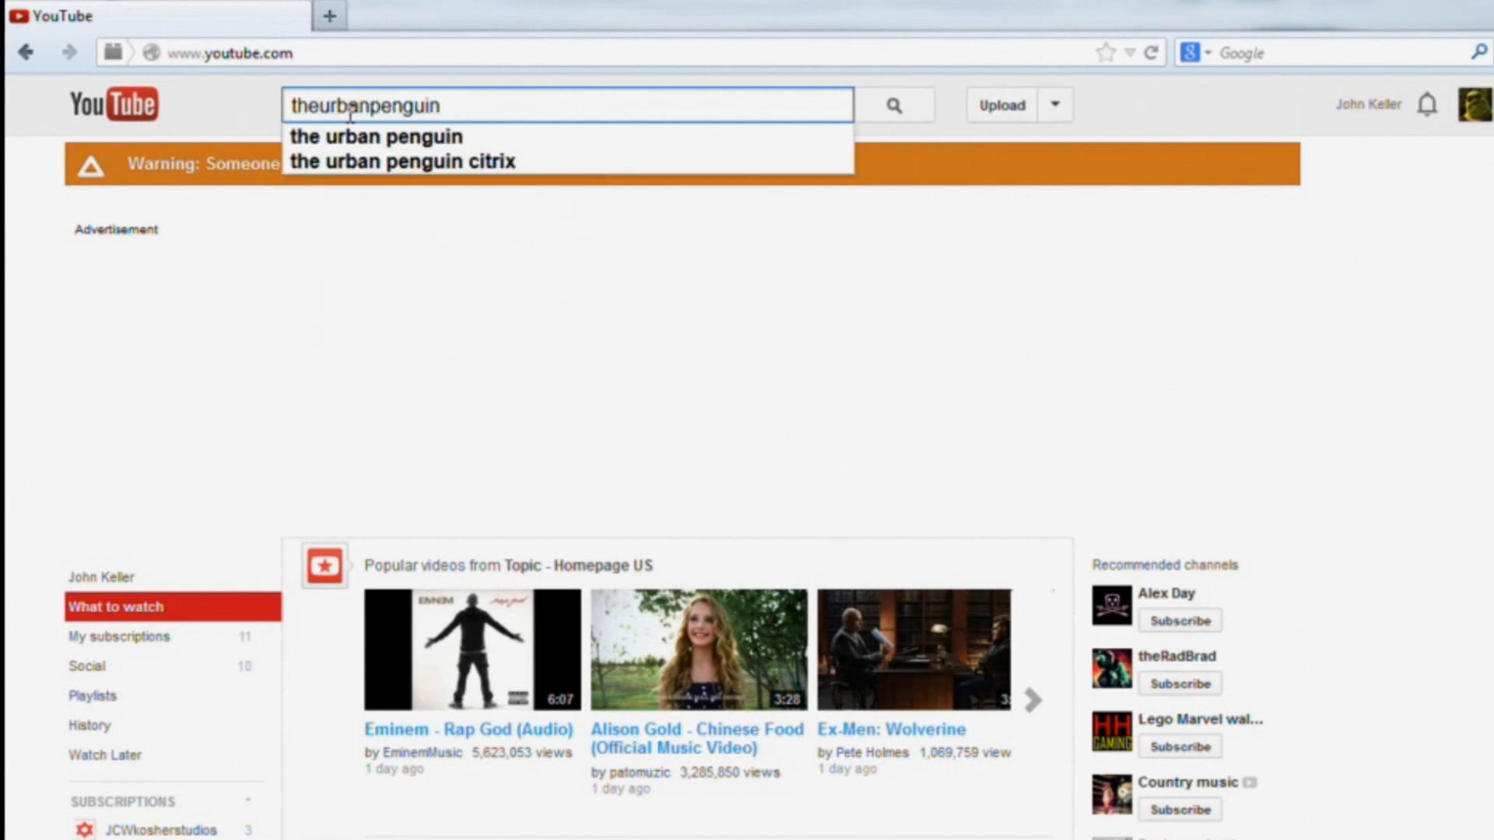
pyautogui.press('Return')
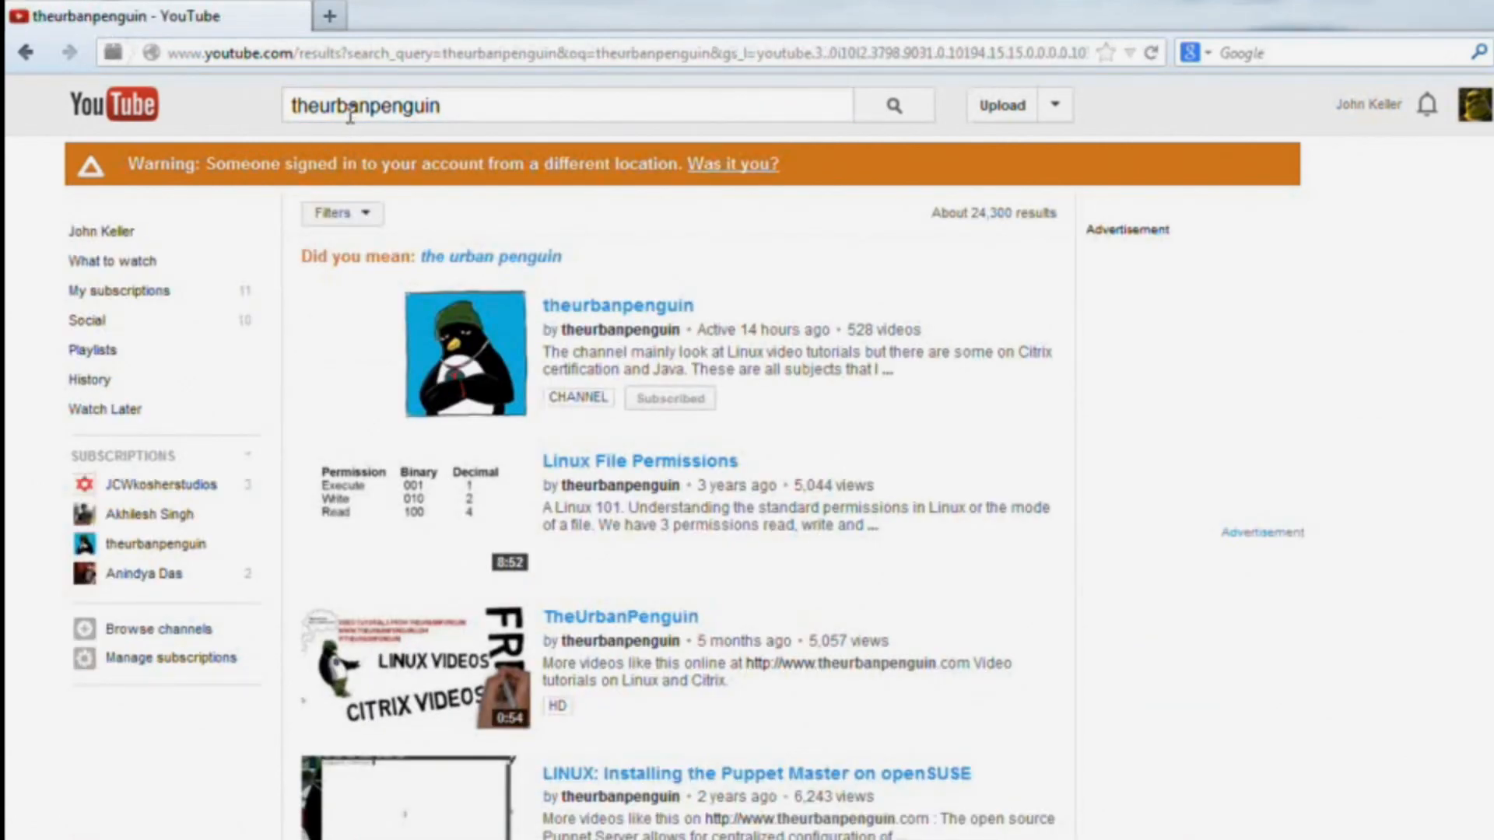
pyautogui.click(603, 312)
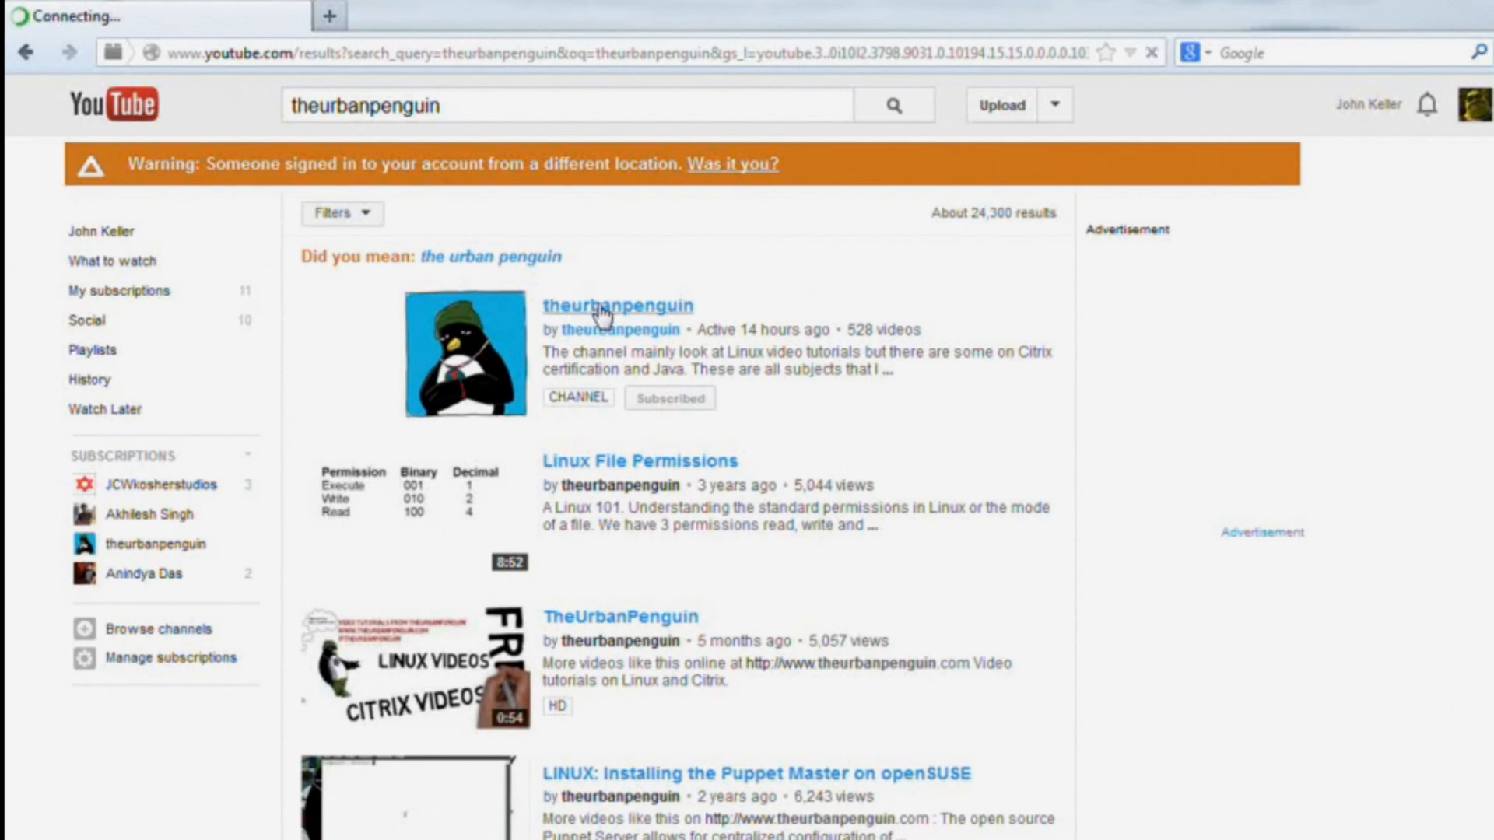
pyautogui.moveTo(603, 311)
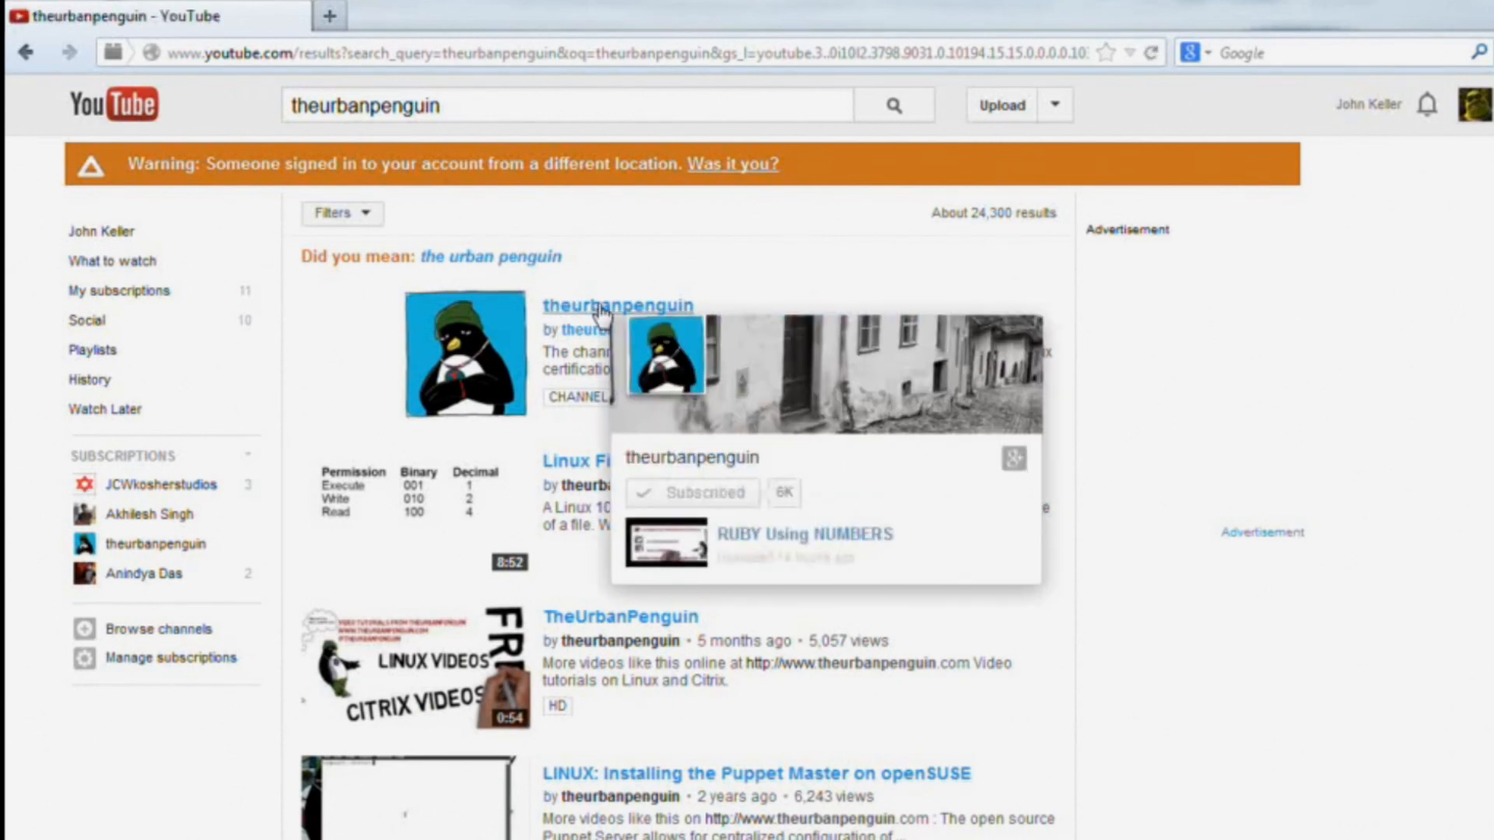
pyautogui.click(603, 309)
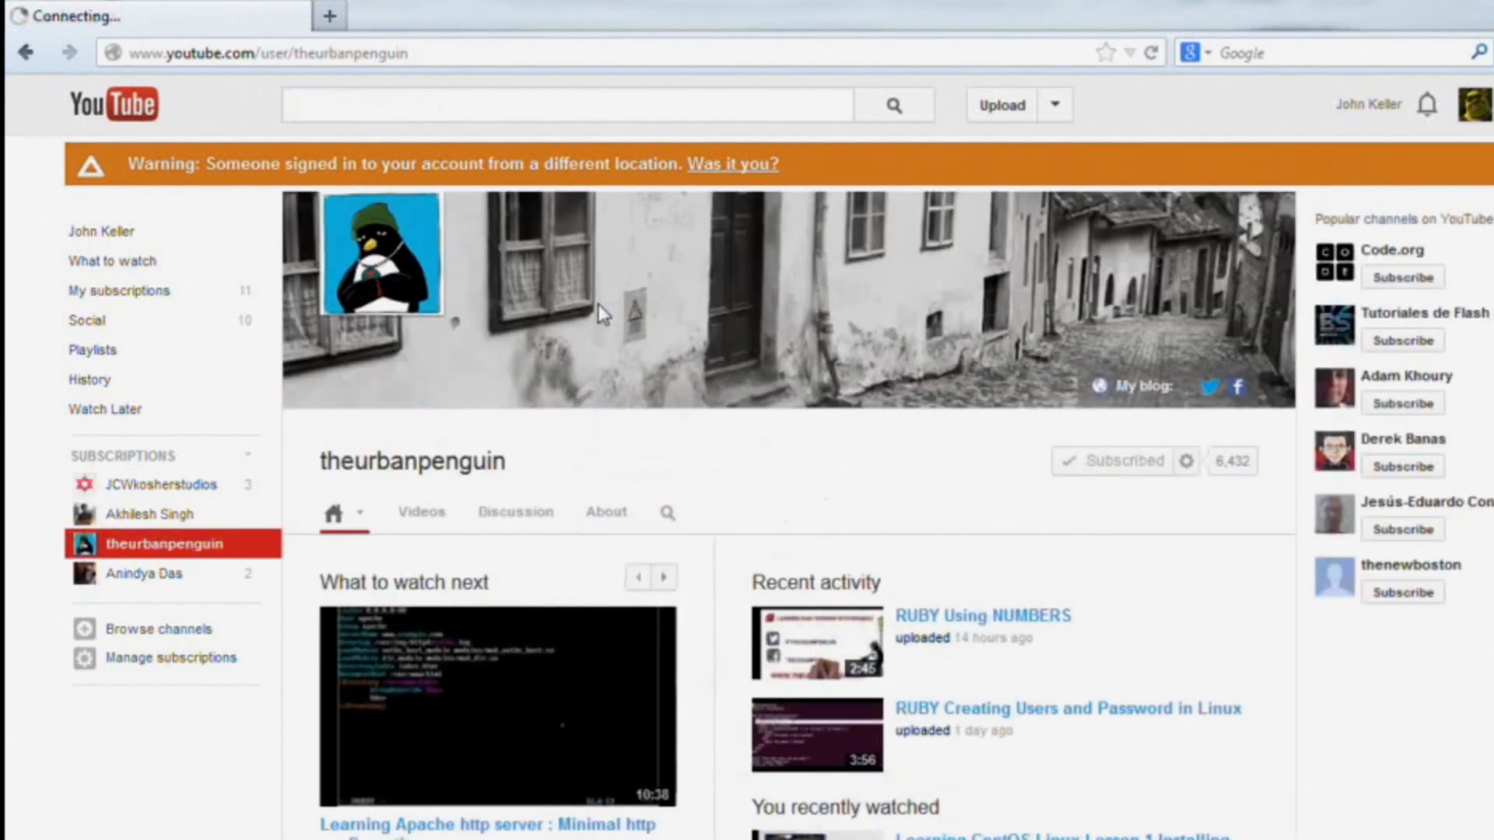
# Search the channel for 'Learning Centos Linux' and scroll through the CentOS lesson videos found.
pyautogui.click(666, 514)
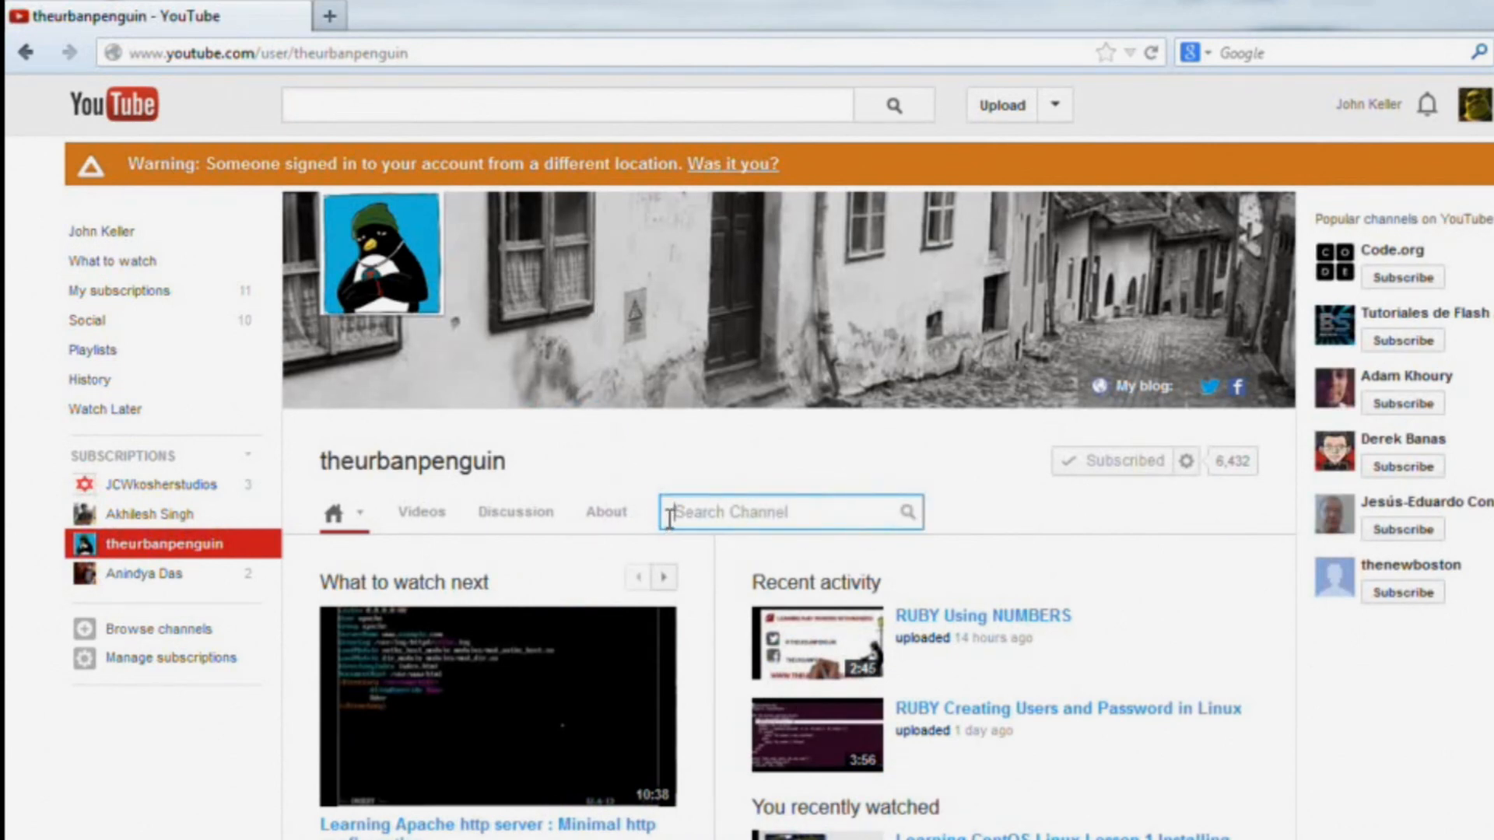
pyautogui.write('L')
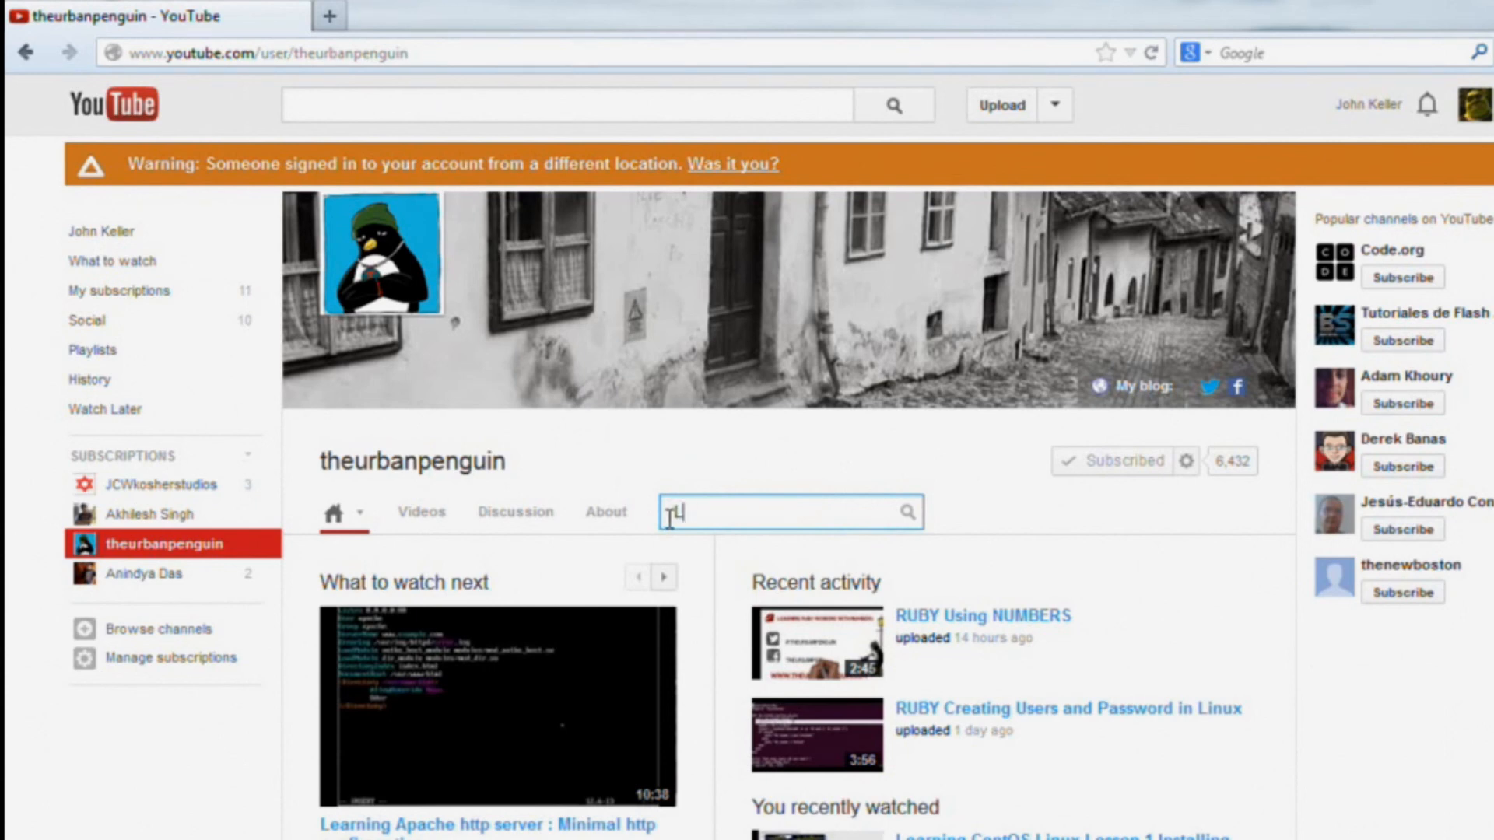
pyautogui.write('earning Cento')
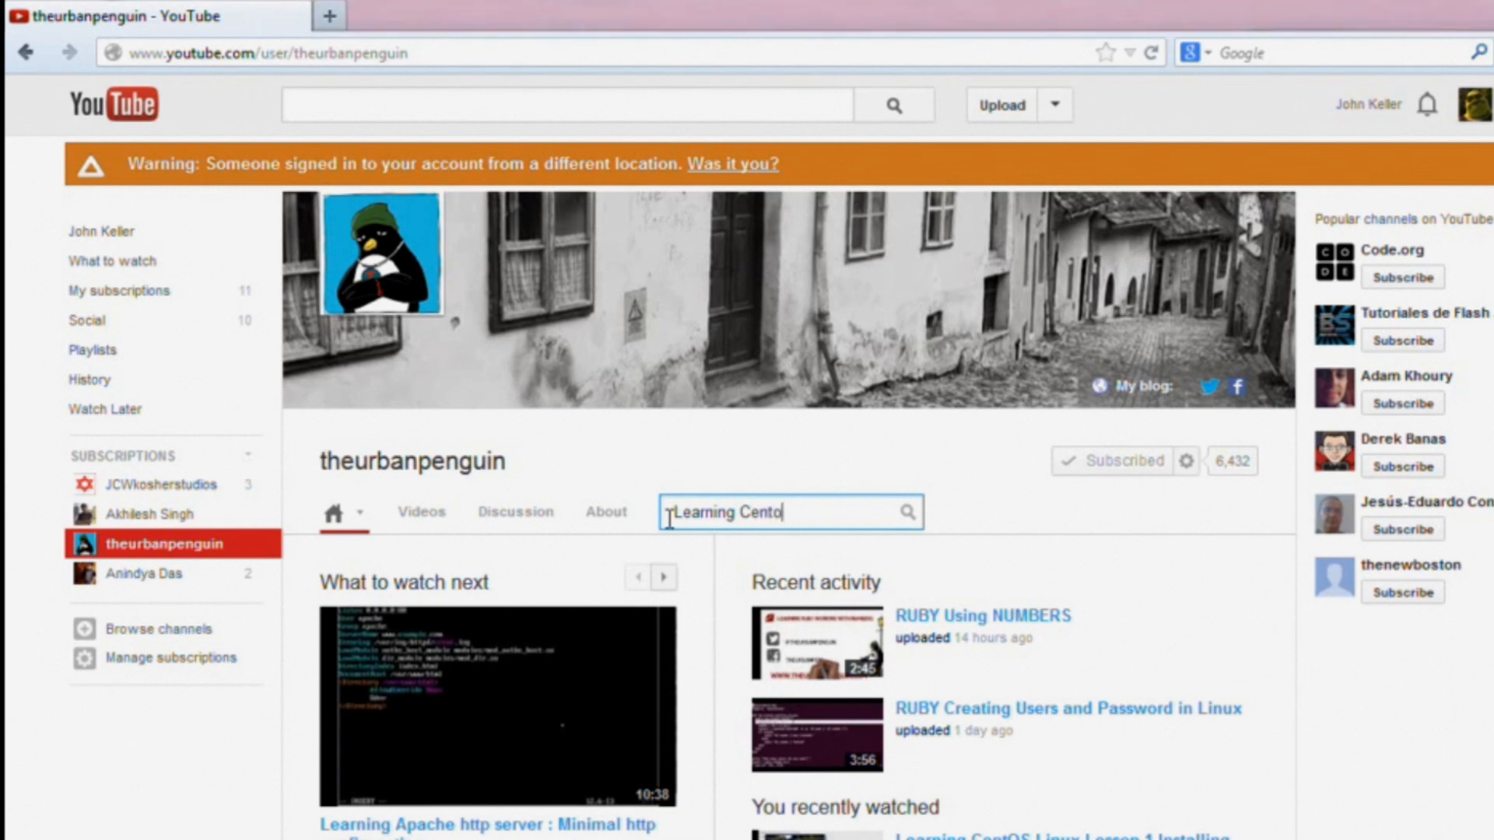
pyautogui.write('s Lin')
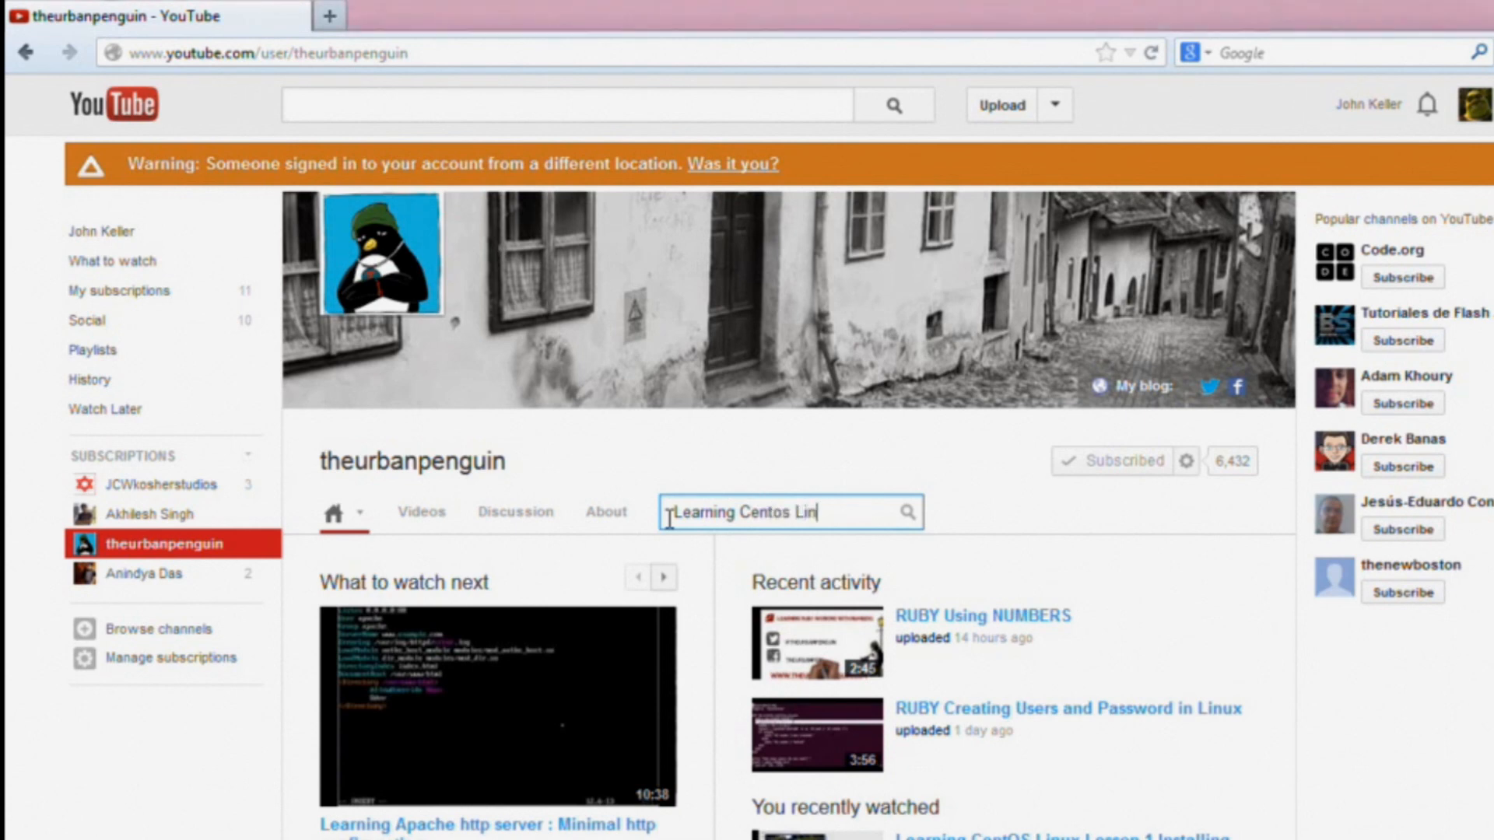
pyautogui.write('ux')
pyautogui.click(905, 515)
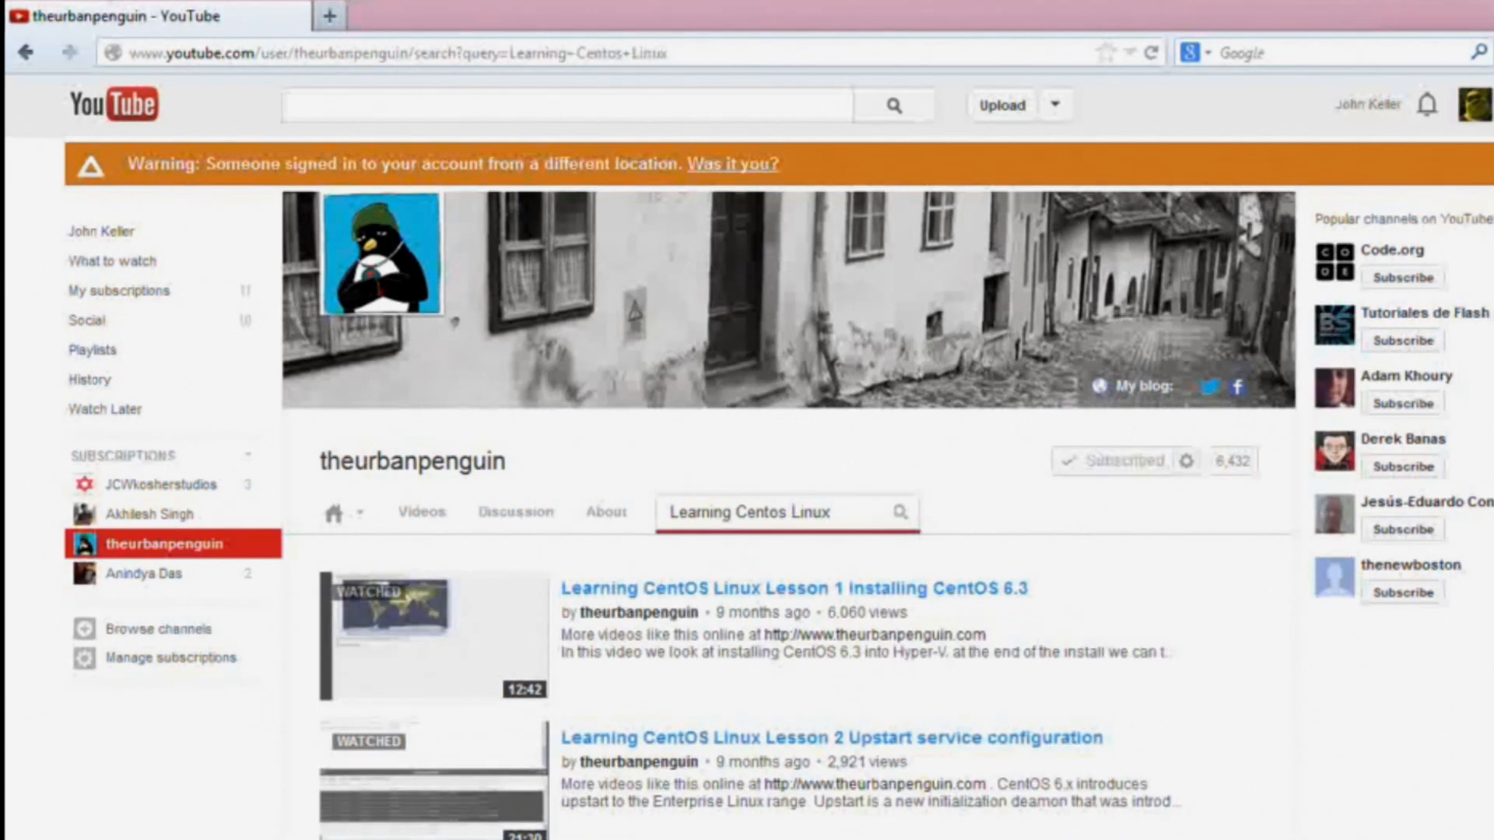
pyautogui.scroll(-10, 747, 467)
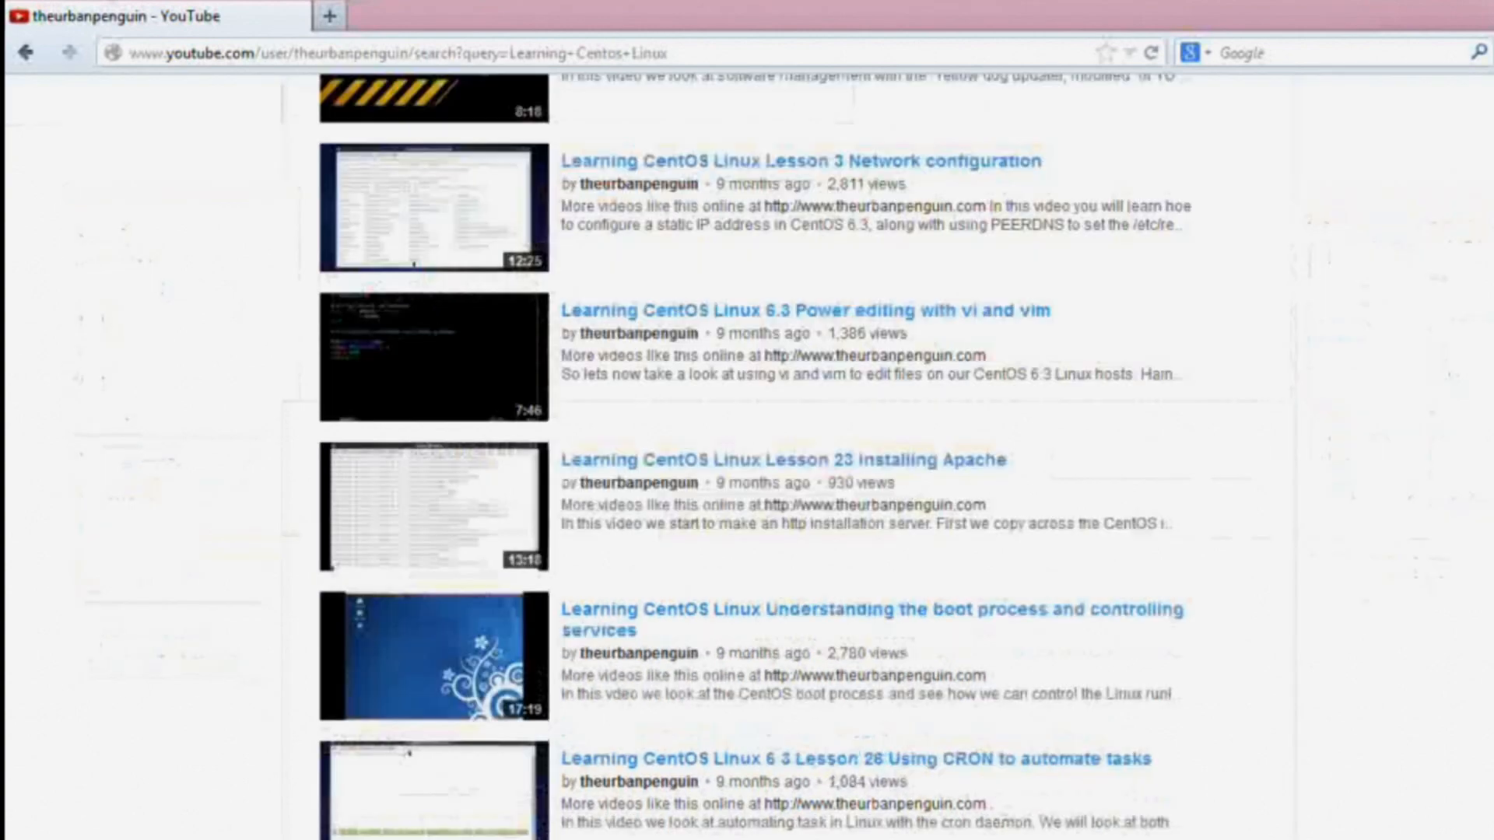
pyautogui.scroll(-1, 747, 467)
pyautogui.scroll(-3, 747, 467)
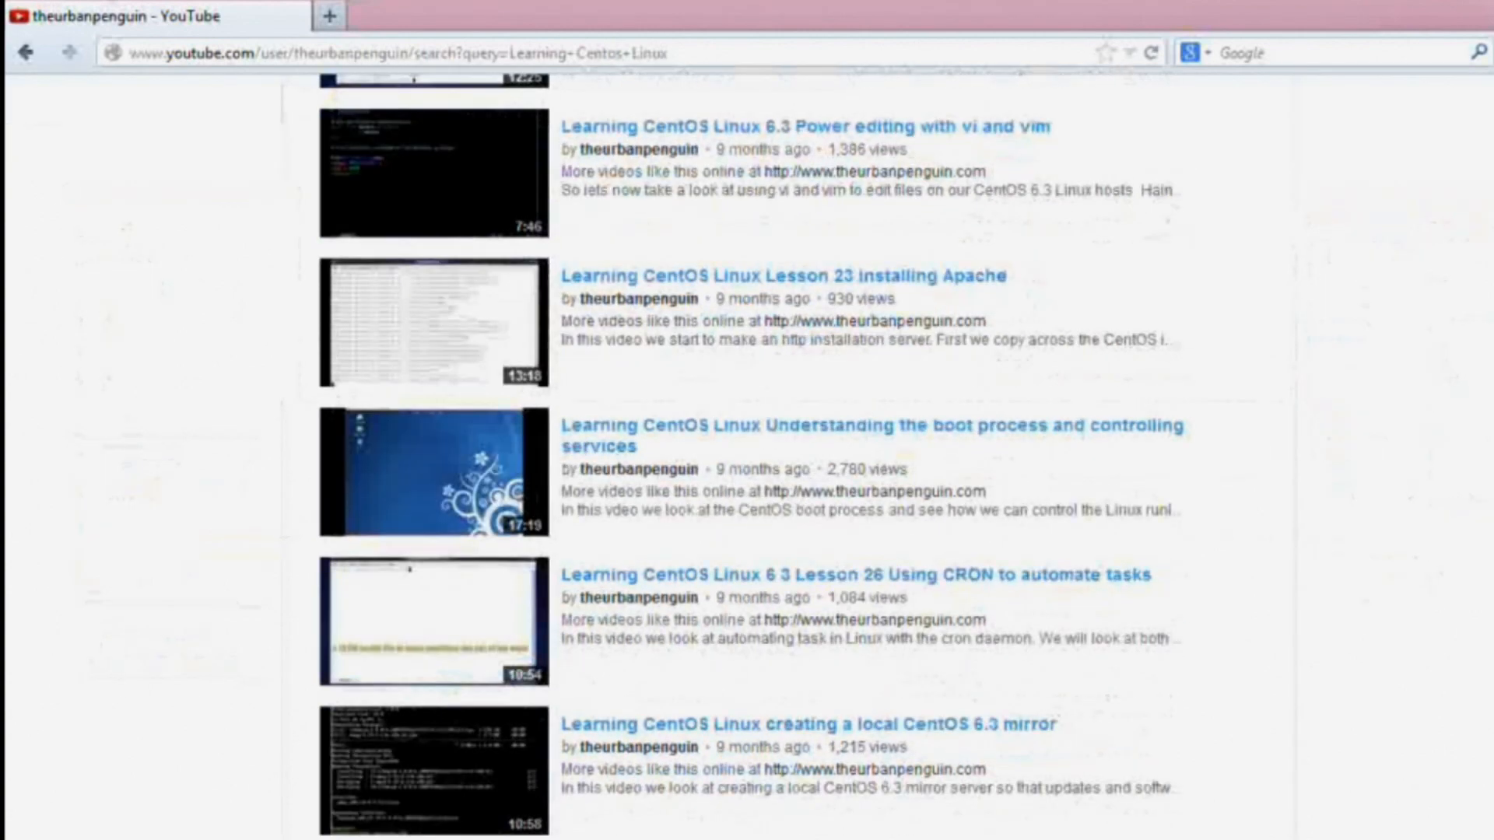
pyautogui.scroll(-5, 677, 739)
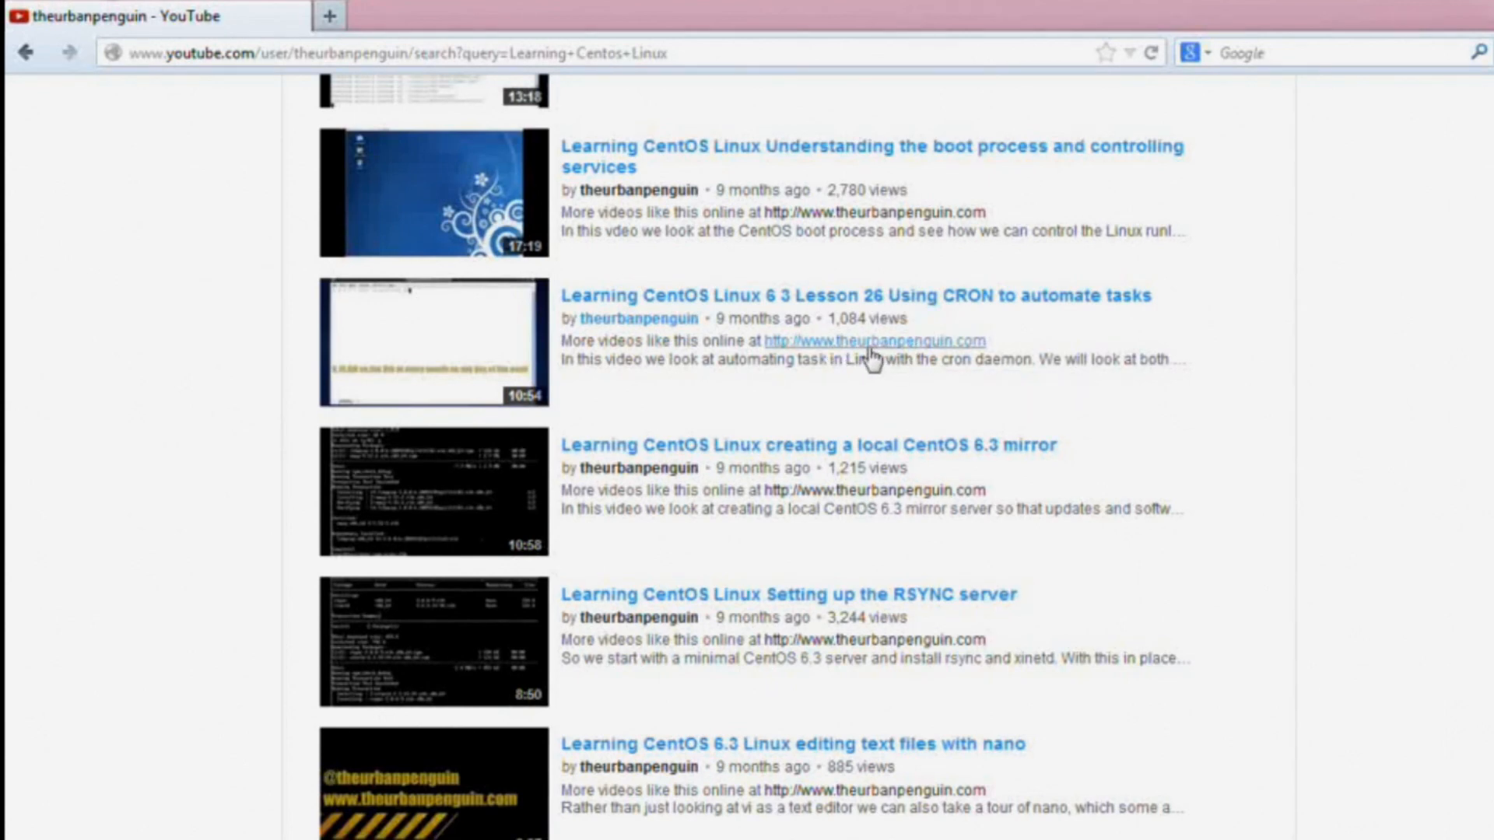
pyautogui.click(870, 350)
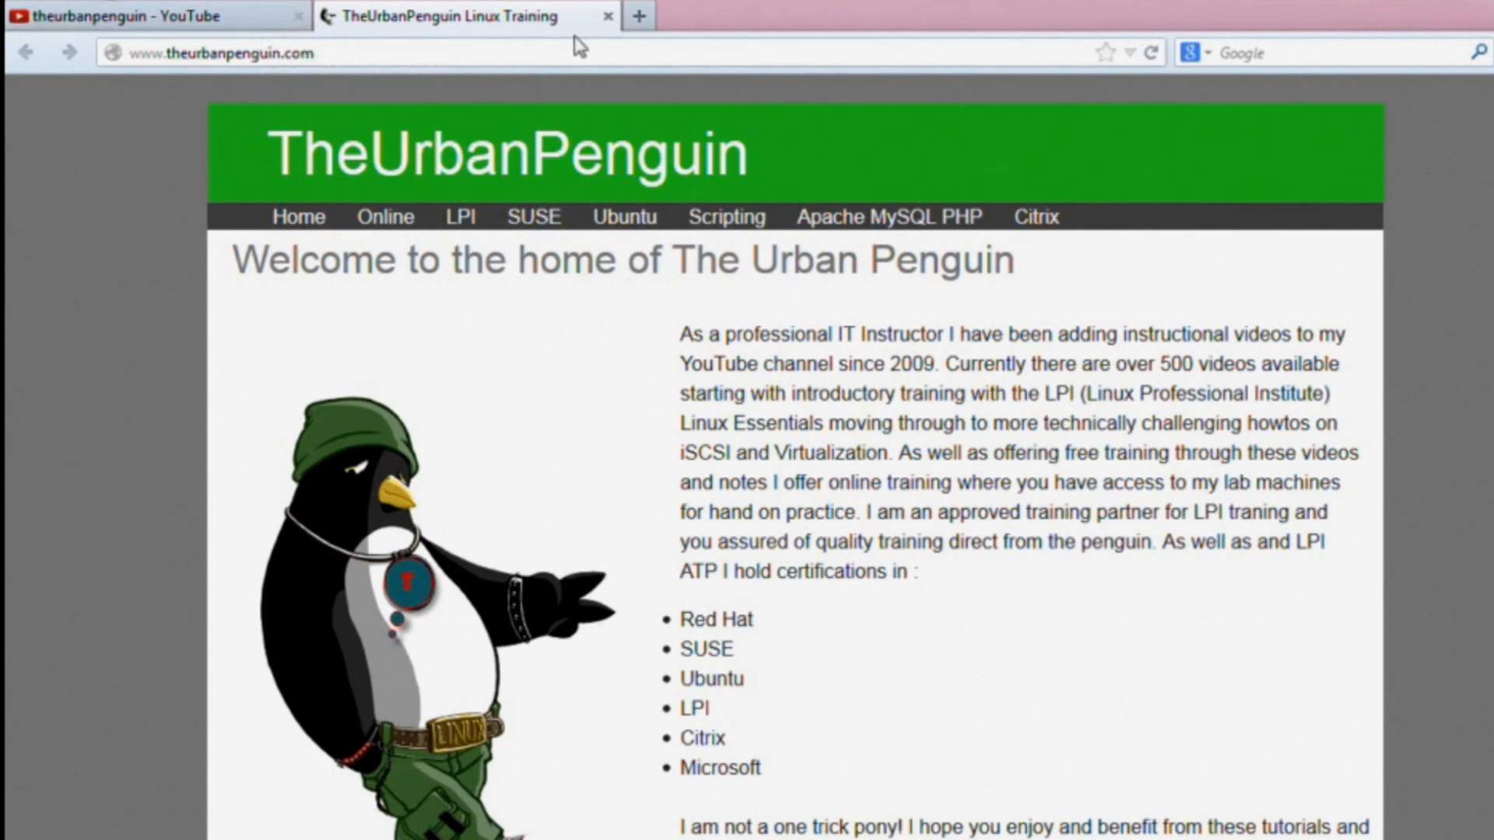
pyautogui.click(608, 17)
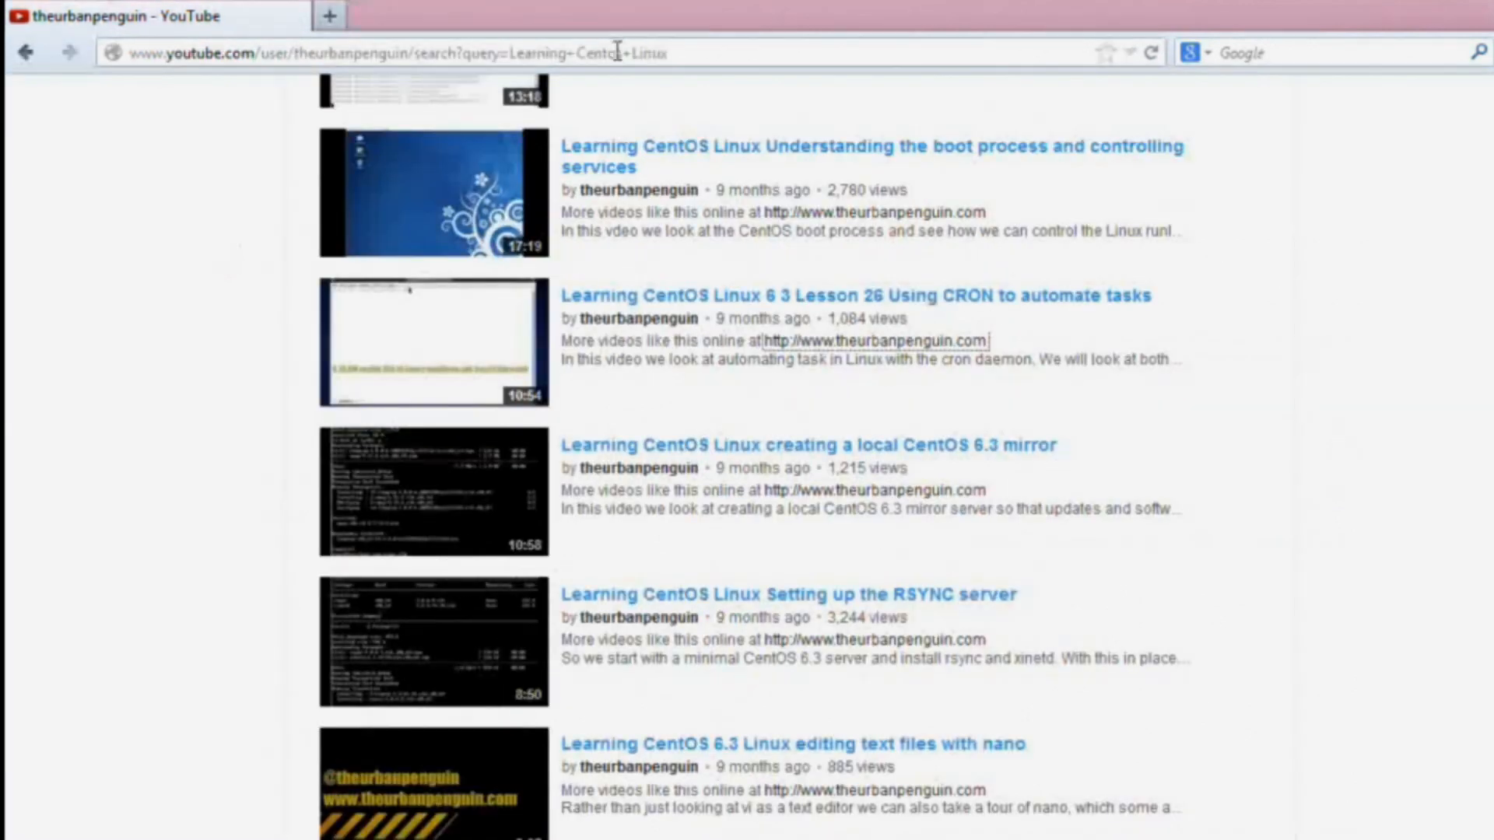